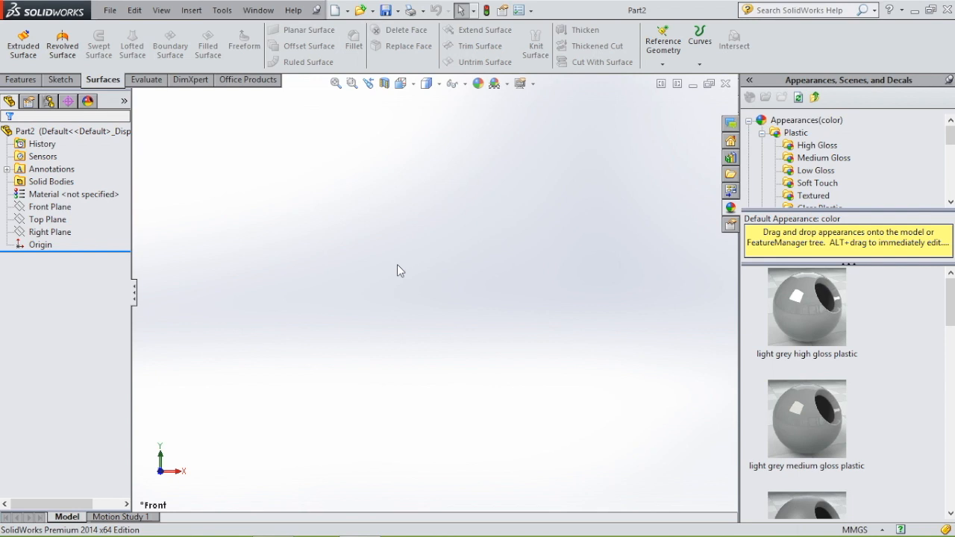
- Start a sketch on the Top Plane and draw a vertical centerline about 88 mm long through the origin
{"action": "left_click", "coordinate": [47, 219]}
{"action": "left_click", "coordinate": [66, 197]}
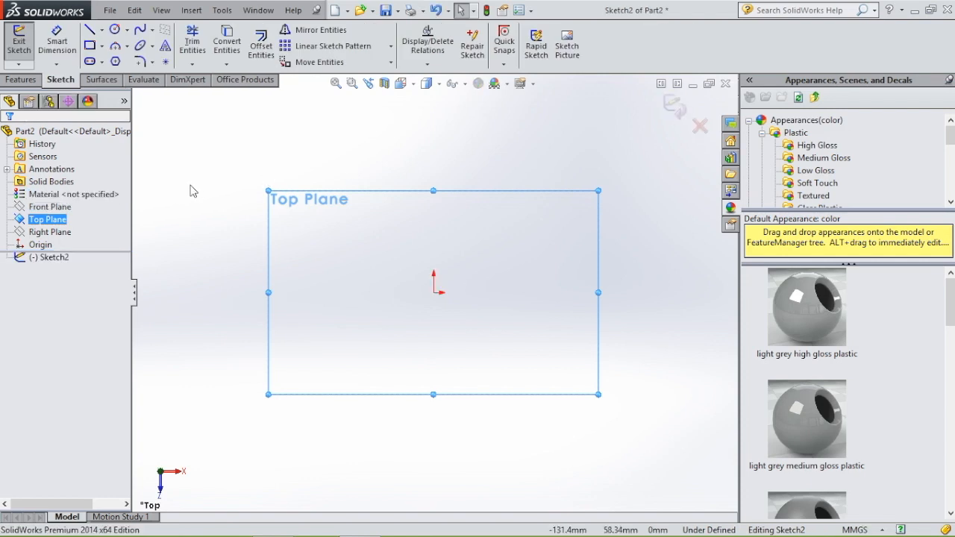
{"action": "left_click", "coordinate": [101, 30]}
{"action": "left_click", "coordinate": [126, 60]}
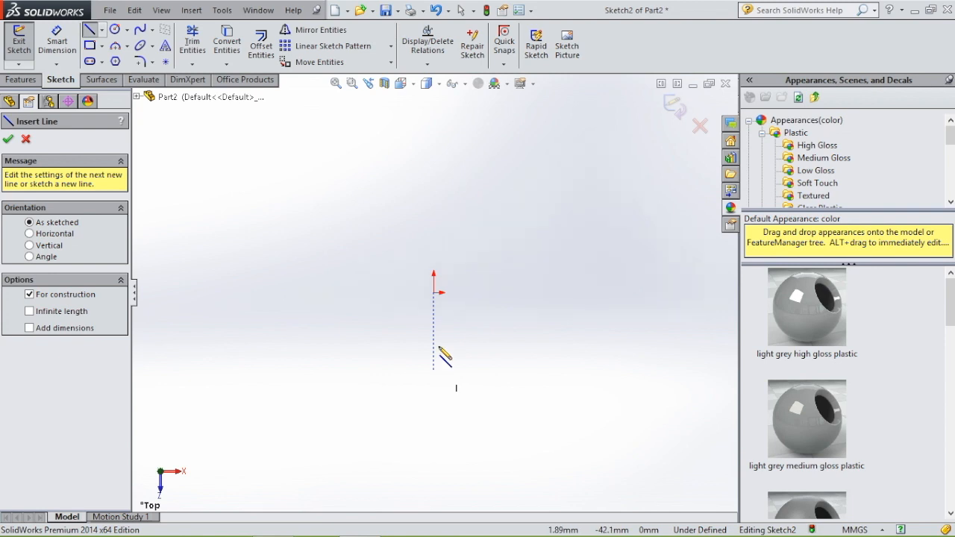
{"action": "left_click", "coordinate": [434, 370]}
{"action": "left_click", "coordinate": [433, 207]}
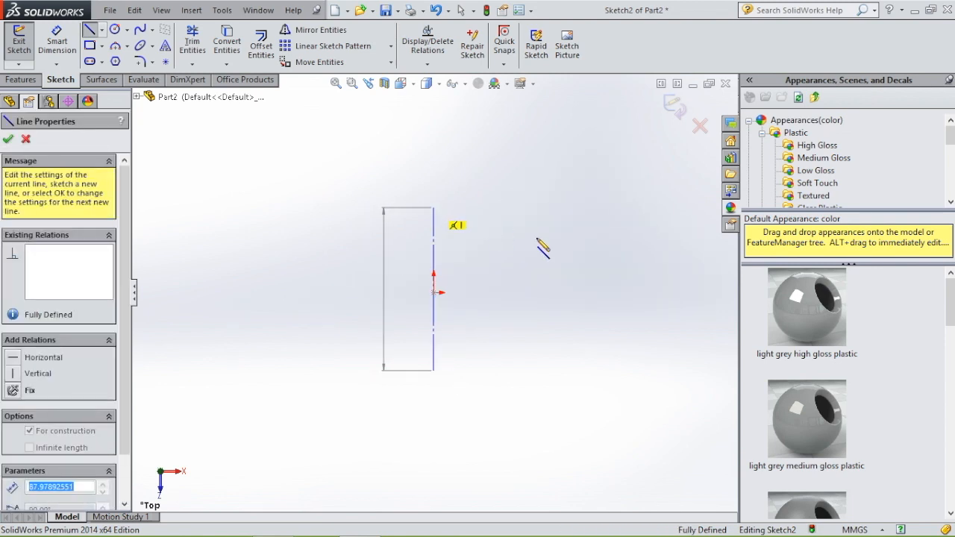
{"action": "key", "text": "Escape"}
{"action": "key", "text": "Escape"}
- Draw a horizontal centerline about 150 mm long through the origin, crossing the vertical centerline
{"action": "left_click", "coordinate": [102, 30]}
{"action": "left_click", "coordinate": [124, 63]}
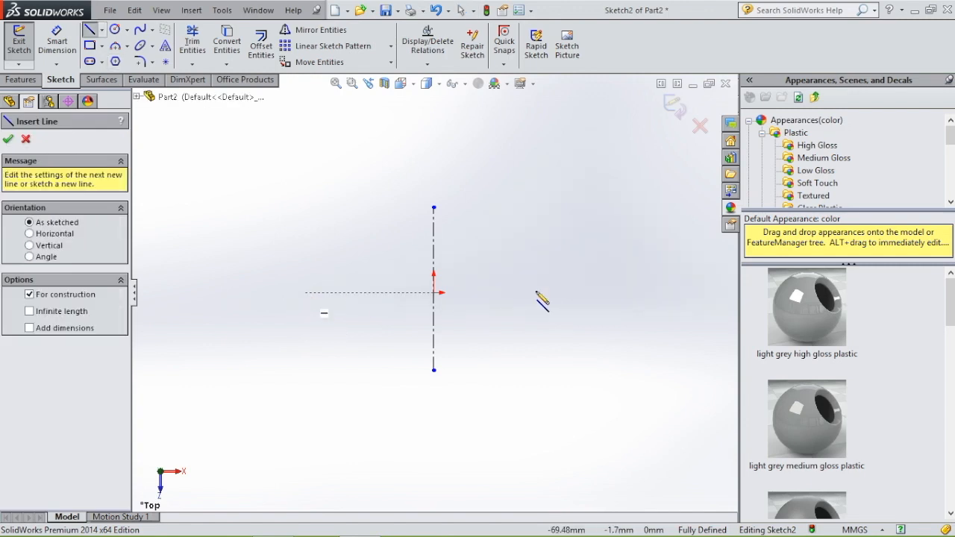
{"action": "left_click", "coordinate": [580, 294]}
{"action": "key", "text": "Escape"}
{"action": "key", "text": "Escape"}
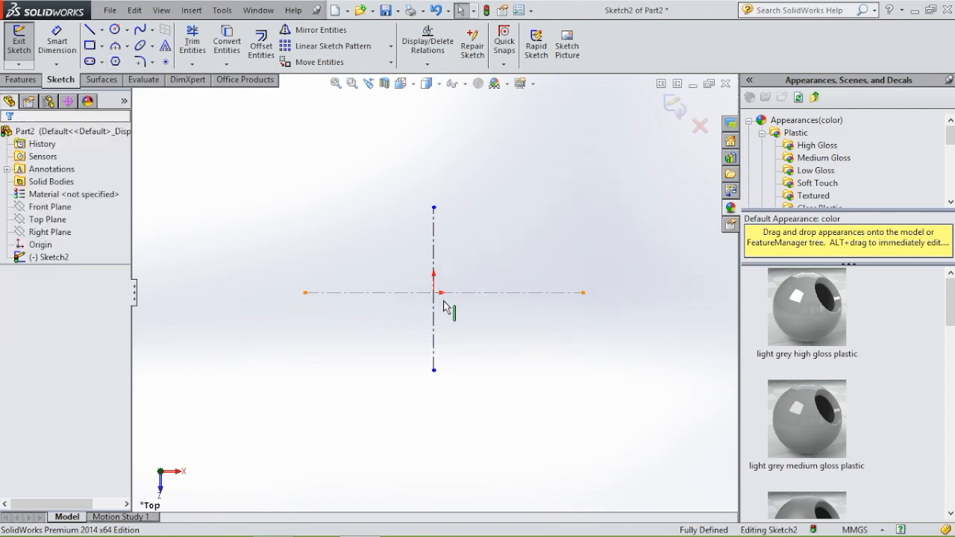
{"action": "key", "text": "Escape"}
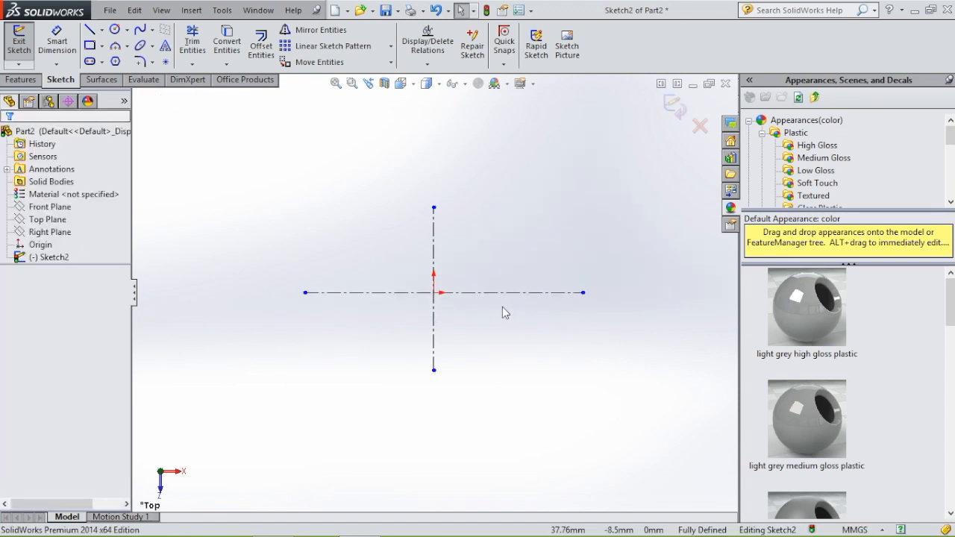
- Add midpoint relations between the origin and both the horizontal and vertical centerlines
{"action": "left_click", "coordinate": [482, 293]}
{"action": "left_click", "coordinate": [434, 293], "text": "ctrl"}
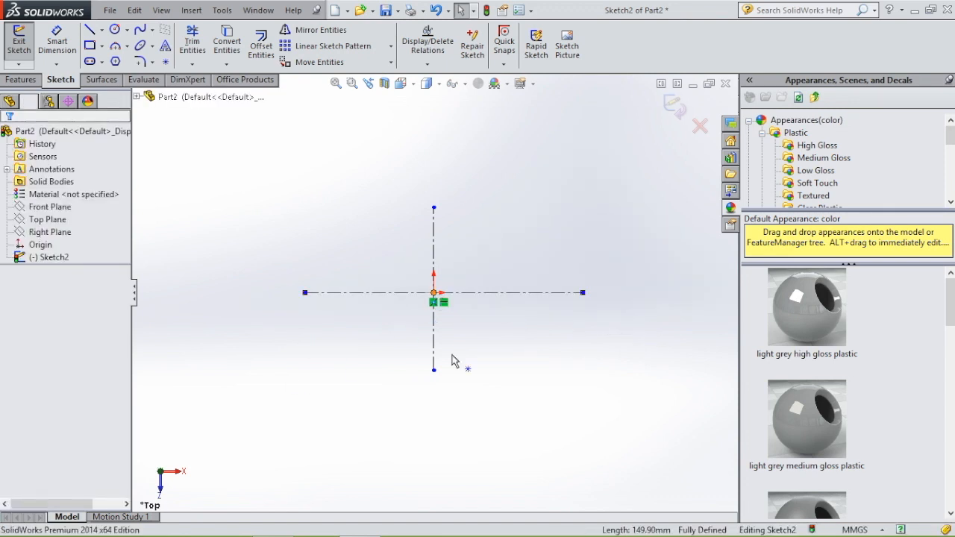
{"action": "left_click", "coordinate": [13, 366]}
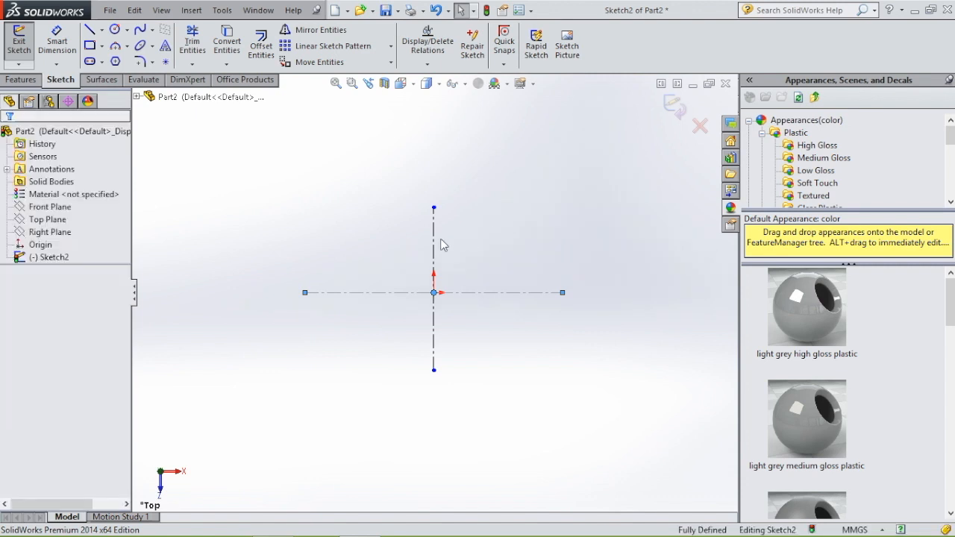
{"action": "key", "text": "Escape"}
{"action": "left_click", "coordinate": [434, 320]}
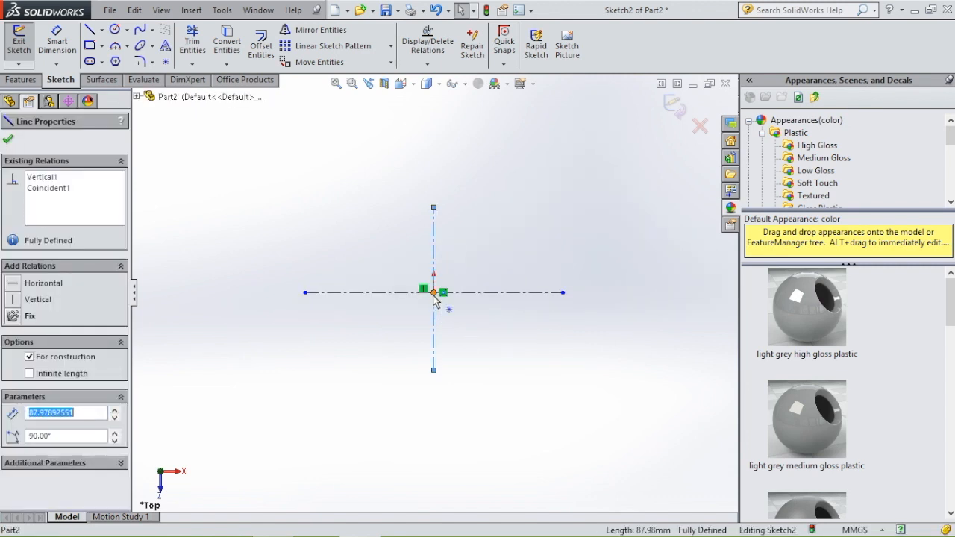
{"action": "left_click", "coordinate": [434, 293], "text": "ctrl"}
{"action": "left_click", "coordinate": [30, 364]}
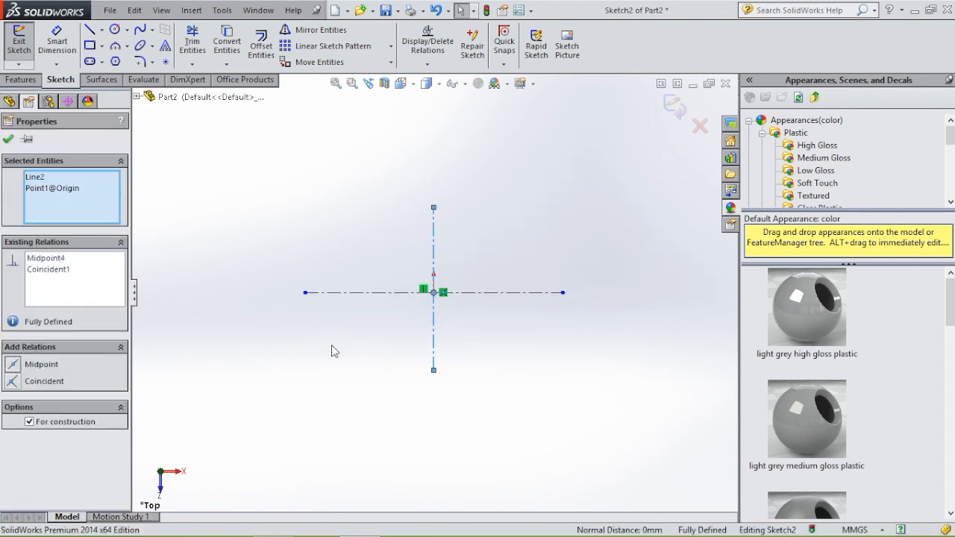
{"action": "left_click", "coordinate": [546, 345]}
- Dimension the horizontal centerline to 95 mm and the vertical centerline to 75 mm
{"action": "left_click", "coordinate": [57, 41]}
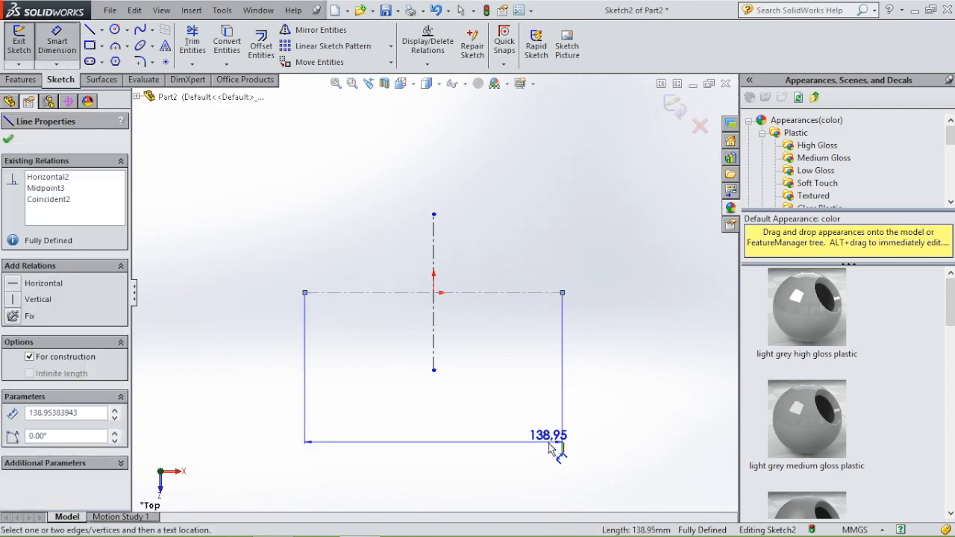
{"action": "left_click", "coordinate": [552, 449]}
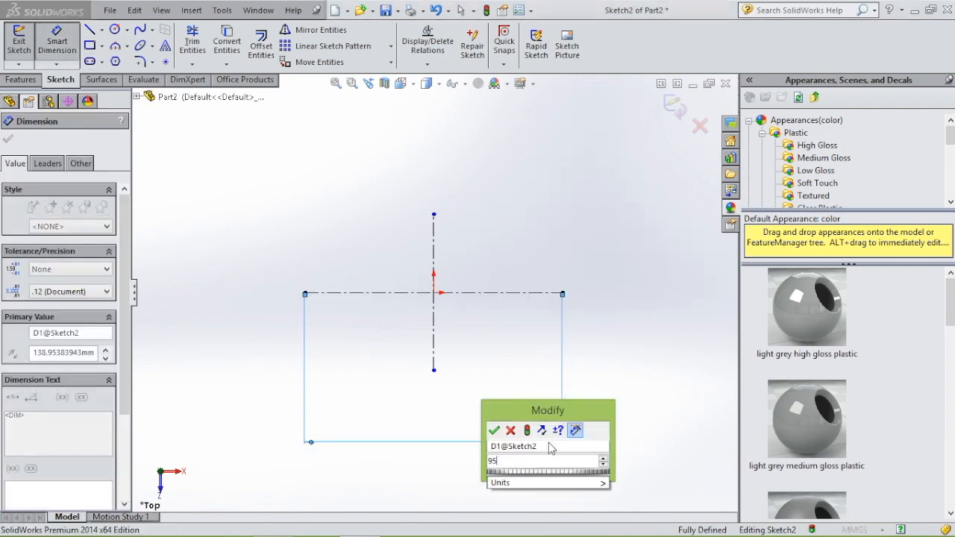
{"action": "type", "text": "95"}
{"action": "key", "text": "Return"}
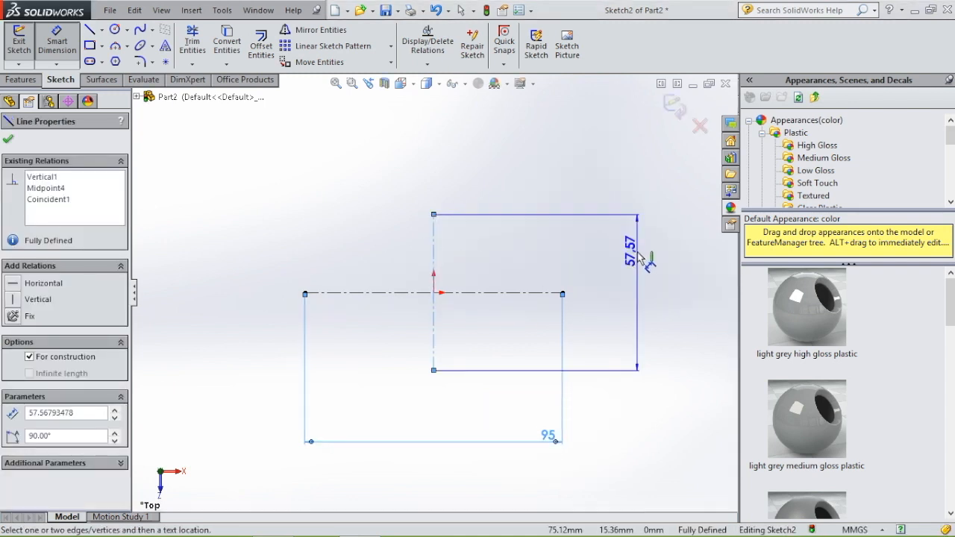
{"action": "left_click", "coordinate": [638, 257]}
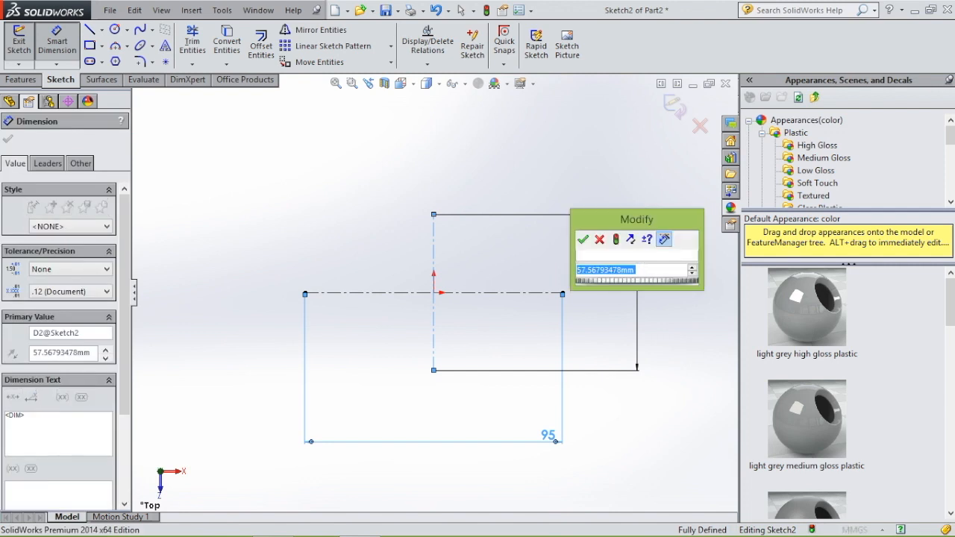
{"action": "left_click", "coordinate": [582, 238]}
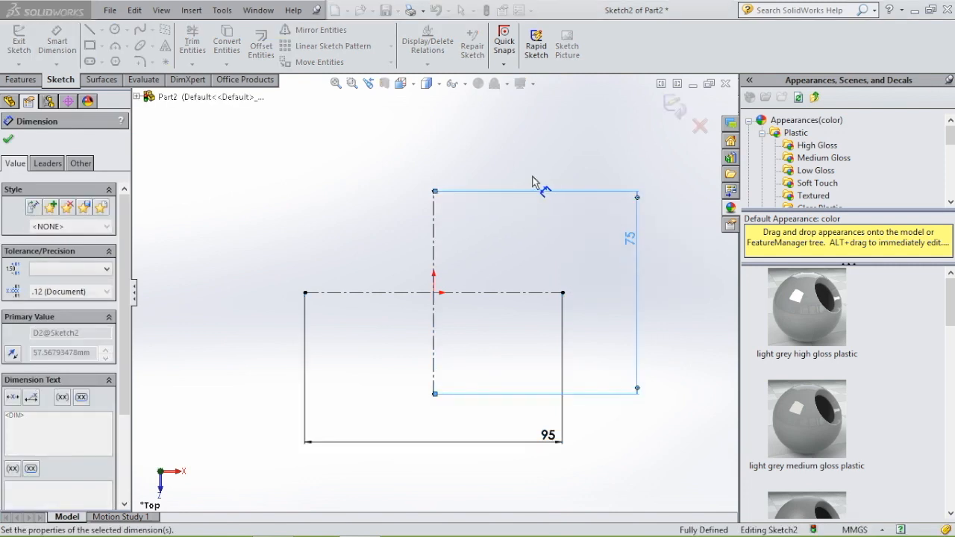
{"action": "left_click", "coordinate": [500, 151]}
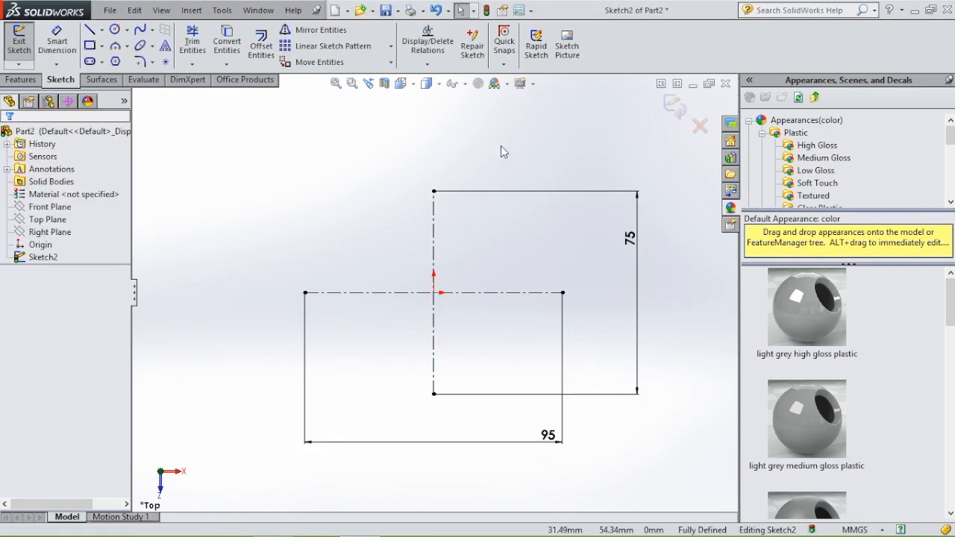
- Sketch two connected three-point arcs from the horizontal centerline's left end, the second arching over the vertical centerline with a radius of about 56 mm
{"action": "left_click", "coordinate": [115, 46]}
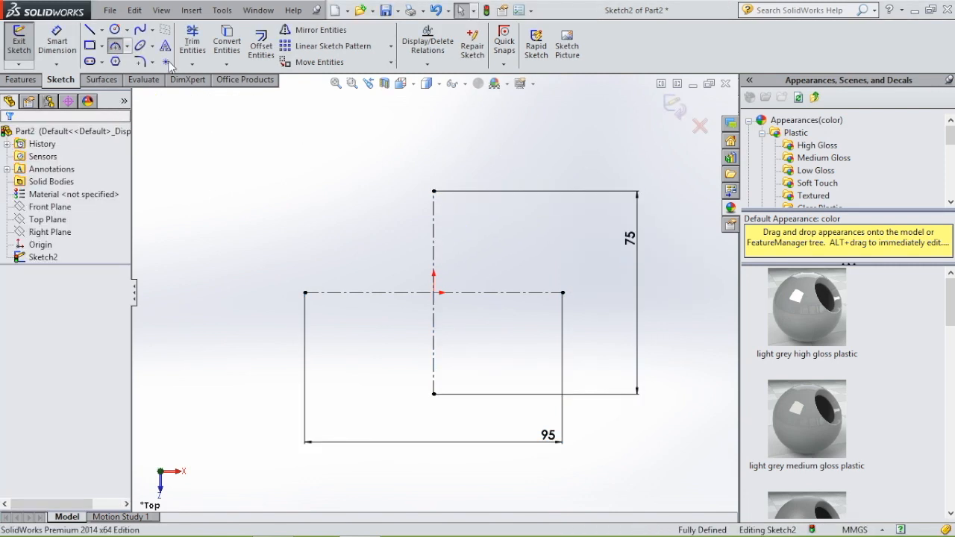
{"action": "left_click", "coordinate": [305, 293]}
{"action": "left_click", "coordinate": [353, 209]}
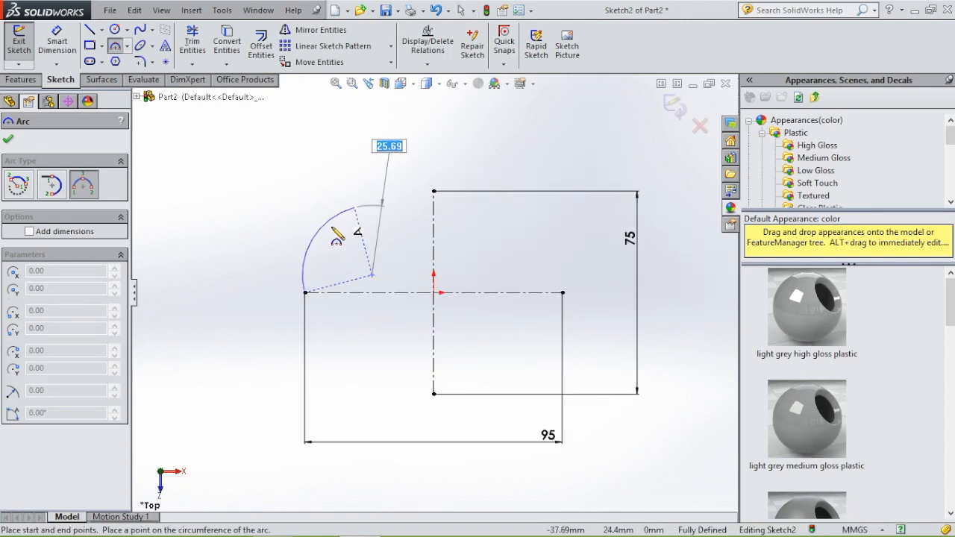
{"action": "left_click", "coordinate": [329, 235]}
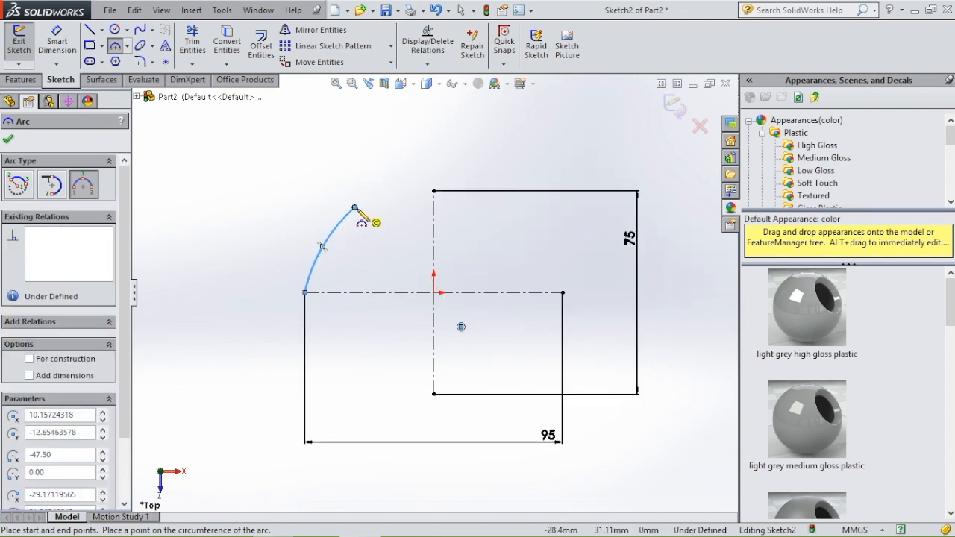
{"action": "left_click", "coordinate": [355, 208]}
{"action": "left_click", "coordinate": [521, 212]}
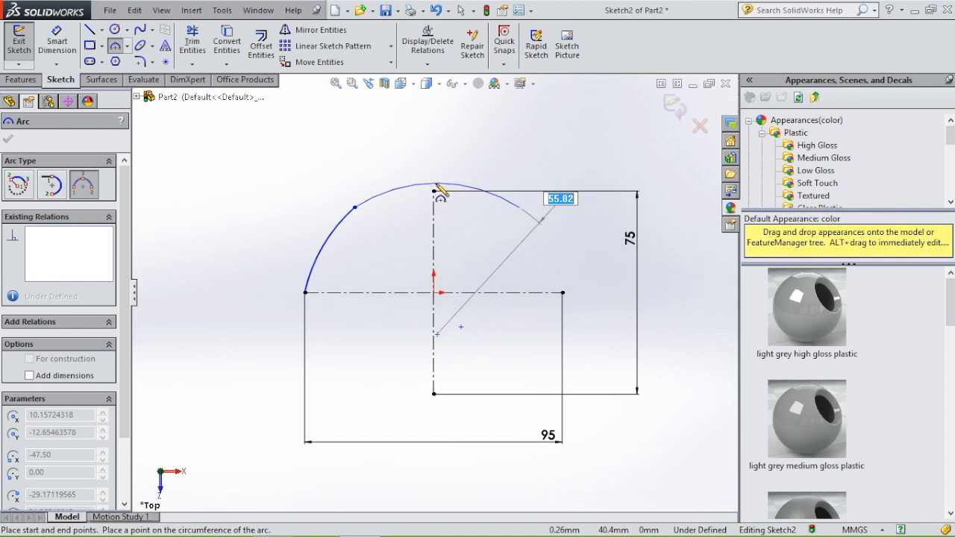
{"action": "left_click", "coordinate": [438, 190]}
{"action": "key", "text": "Escape"}
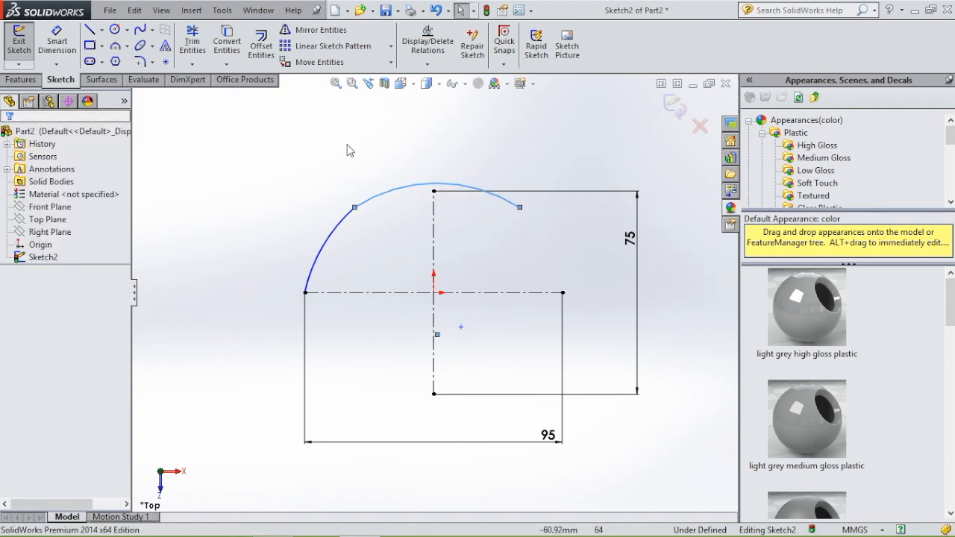
- Add a midpoint relation between the upper arc and the top endpoint of the vertical centerline
{"action": "left_click", "coordinate": [459, 188]}
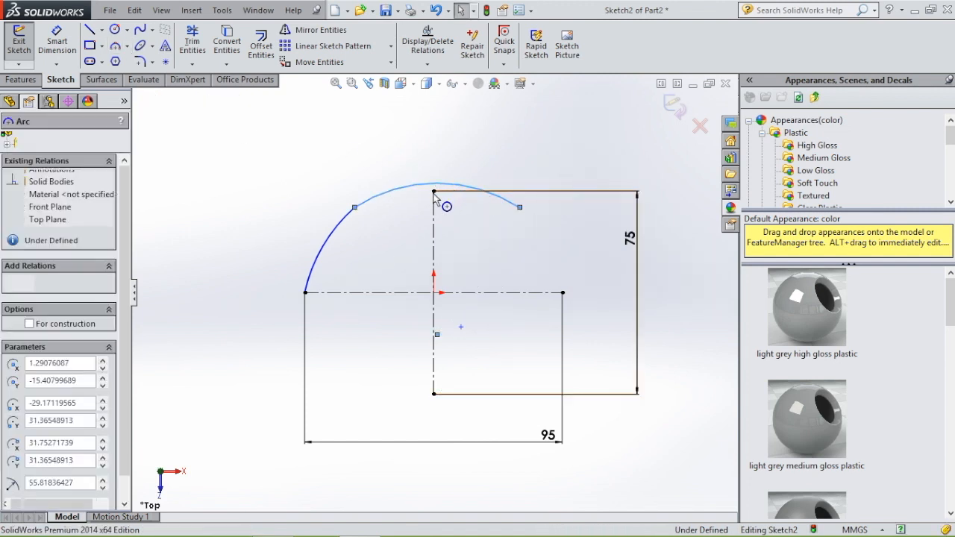
{"action": "left_click", "coordinate": [476, 149]}
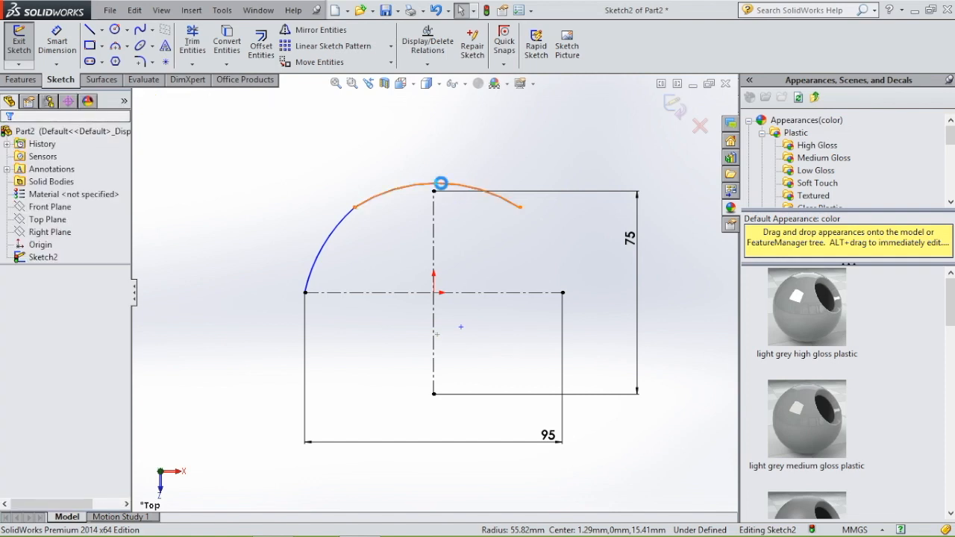
{"action": "left_click", "coordinate": [440, 185]}
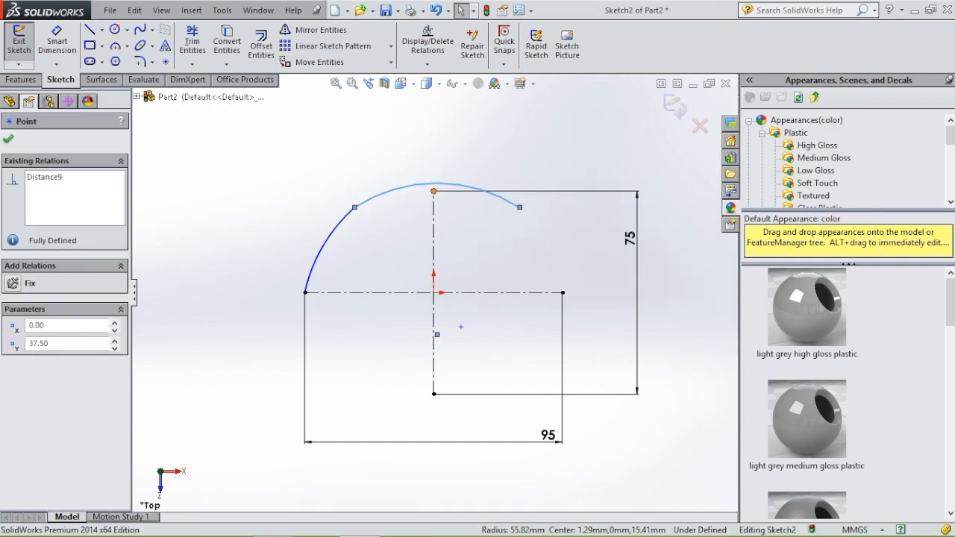
{"action": "left_click", "coordinate": [13, 381]}
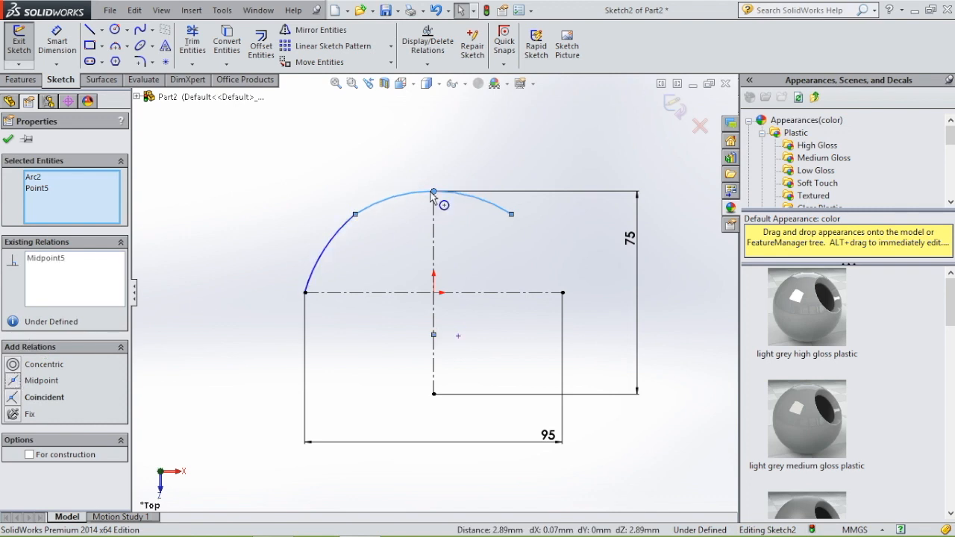
{"action": "left_click", "coordinate": [486, 158]}
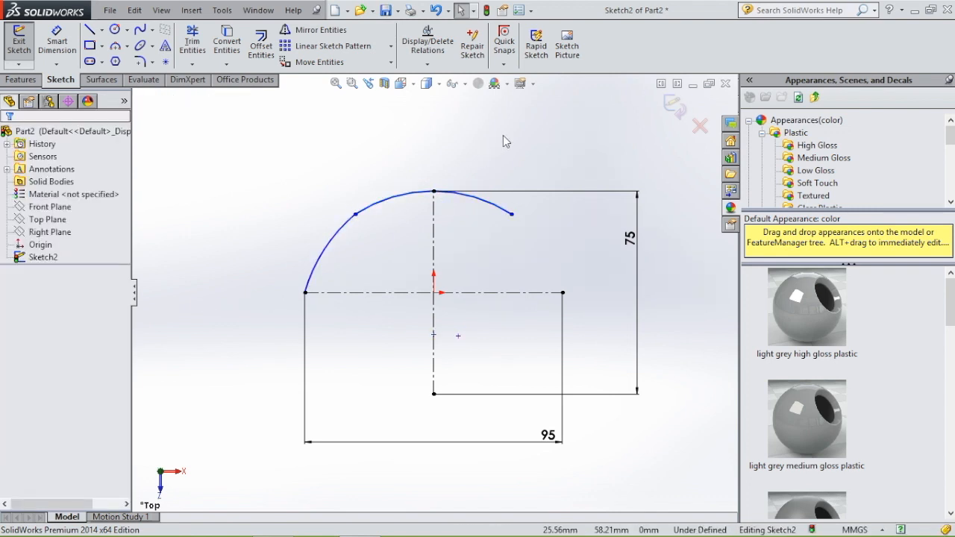
- Add a horizontal relation between the two endpoints of the upper arc
{"action": "left_click", "coordinate": [512, 215]}
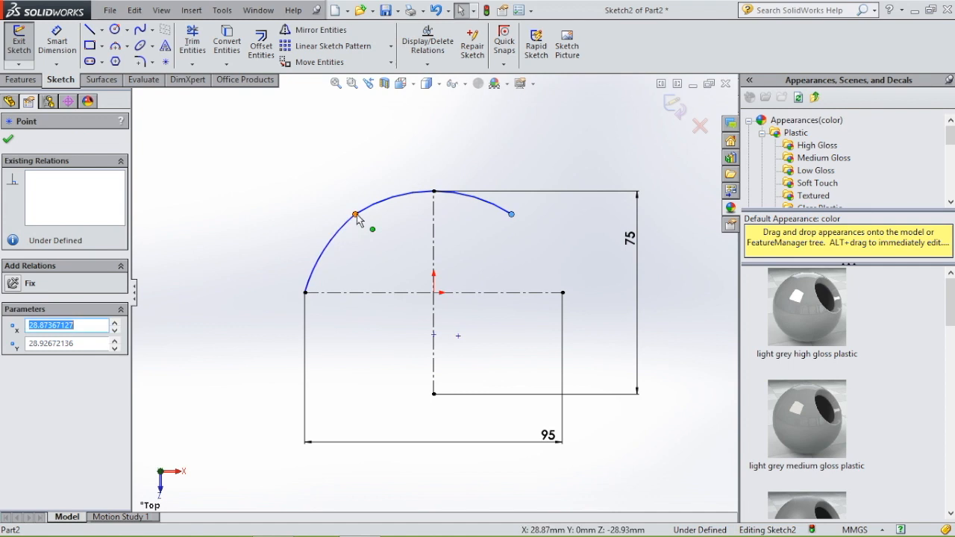
{"action": "left_click", "coordinate": [356, 214], "text": "ctrl"}
{"action": "left_click", "coordinate": [63, 364]}
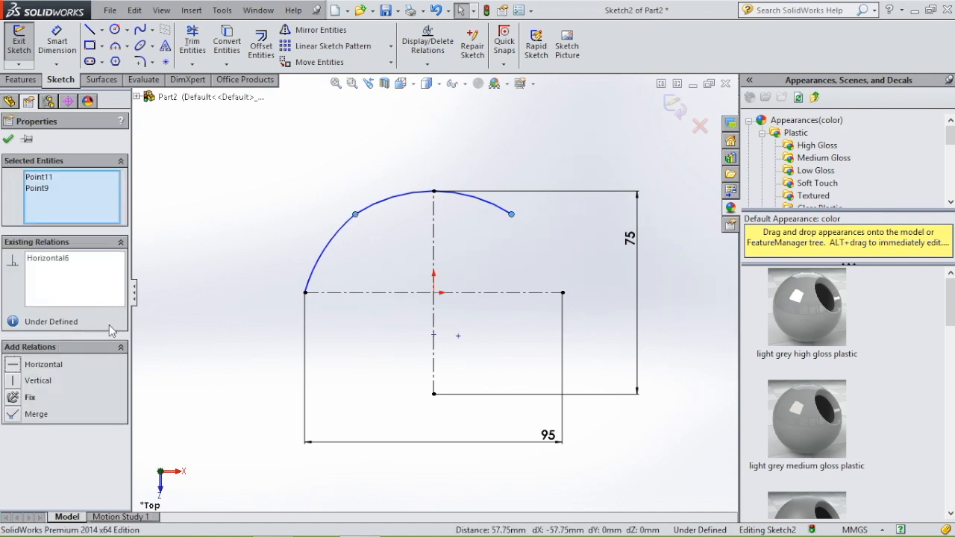
{"action": "left_click", "coordinate": [555, 122]}
- Dimension the vertical distance from the upper arc's right endpoint to the vertical centerline's top endpoint as 2.7 mm
{"action": "left_click", "coordinate": [56, 43]}
{"action": "left_click", "coordinate": [511, 214]}
{"action": "left_click", "coordinate": [526, 192]}
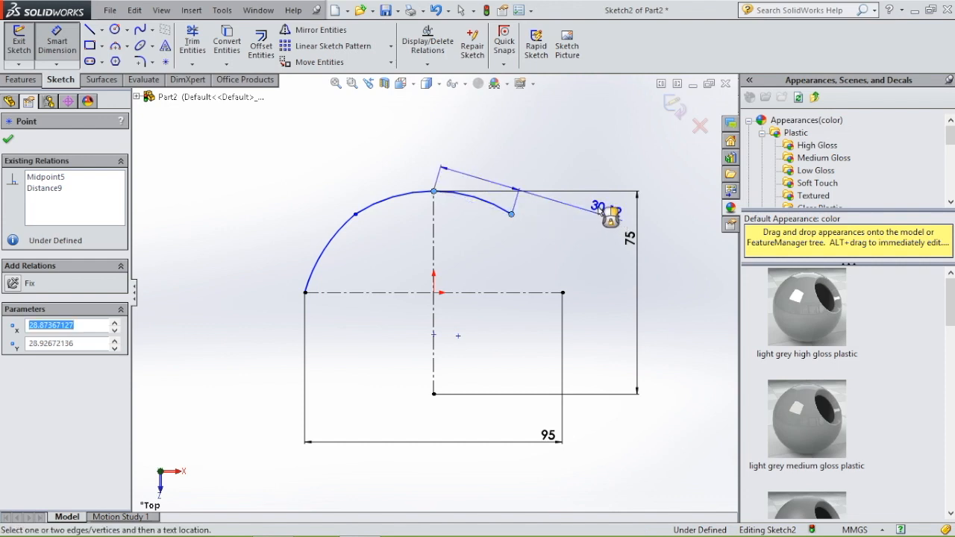
{"action": "left_click", "coordinate": [583, 206]}
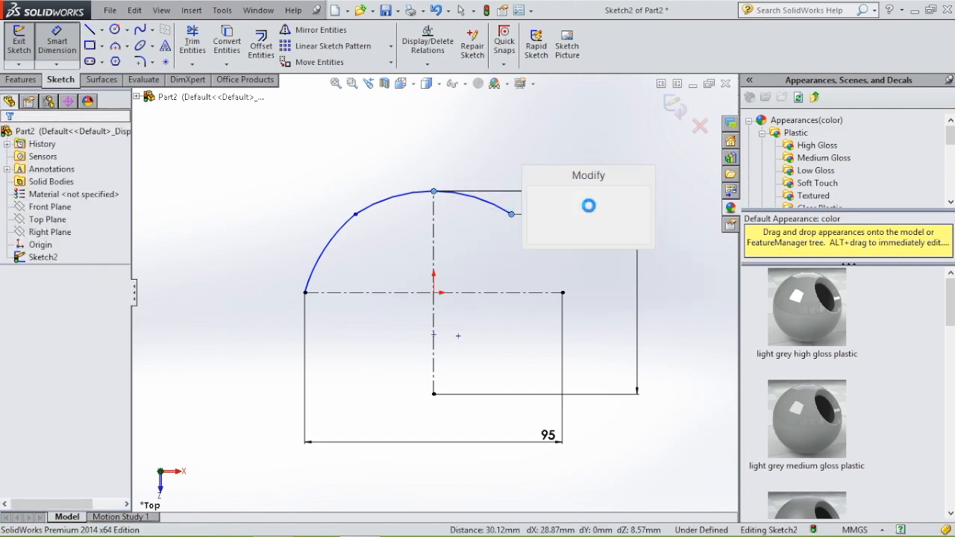
{"action": "type", "text": "2."}
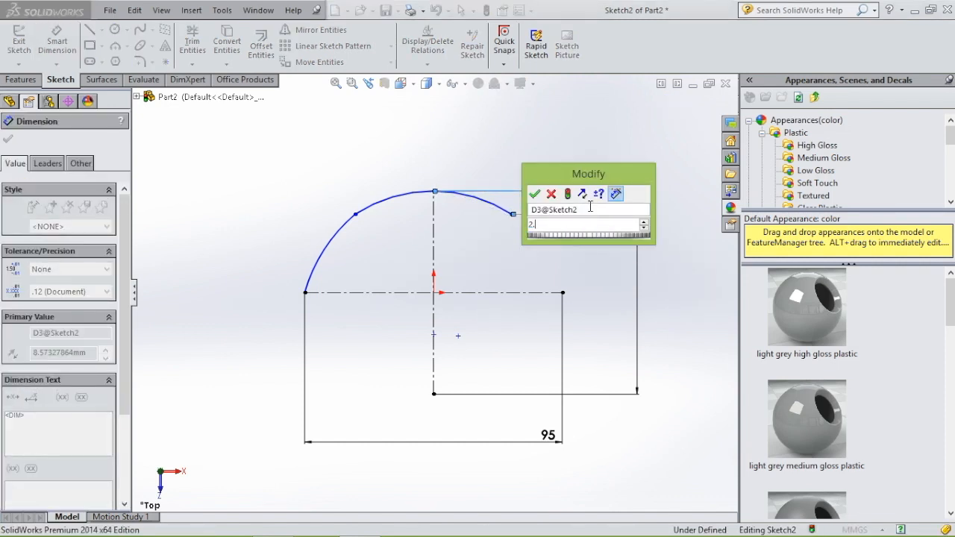
{"action": "type", "text": "7"}
{"action": "key", "text": "Return"}
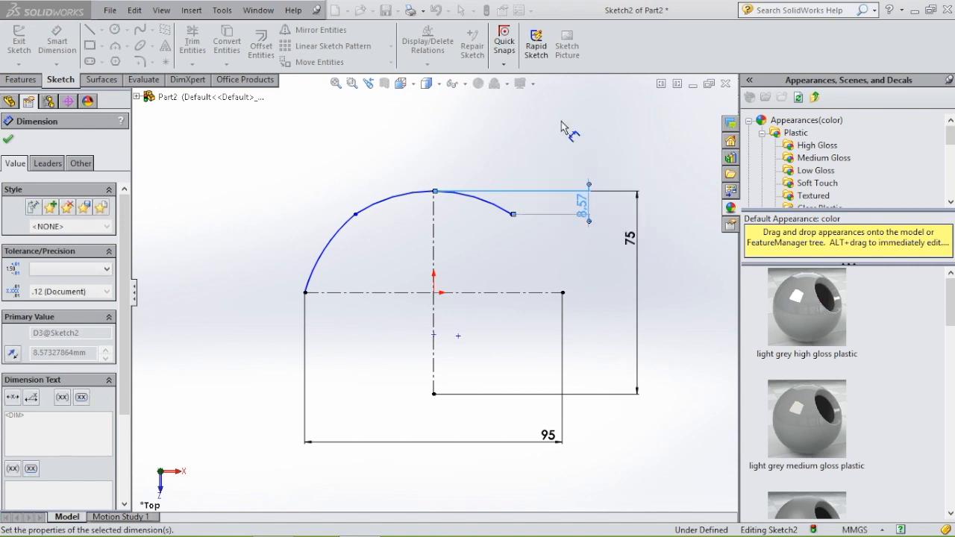
{"action": "key", "text": "Escape"}
{"action": "key", "text": "Escape"}
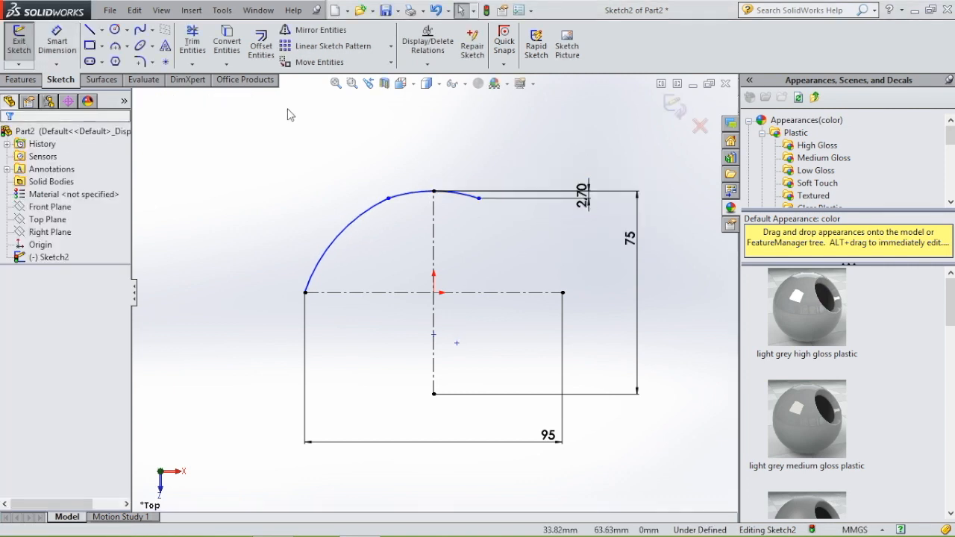
- Sketch a vertical centerline downward from the left end of the horizontal centerline
{"action": "left_click", "coordinate": [103, 30]}
{"action": "left_click", "coordinate": [123, 55]}
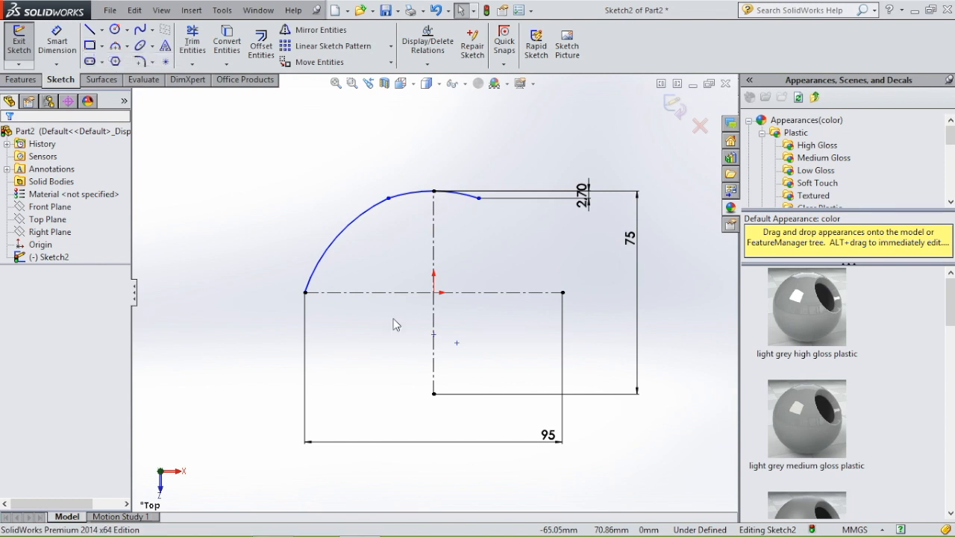
{"action": "left_click", "coordinate": [305, 292]}
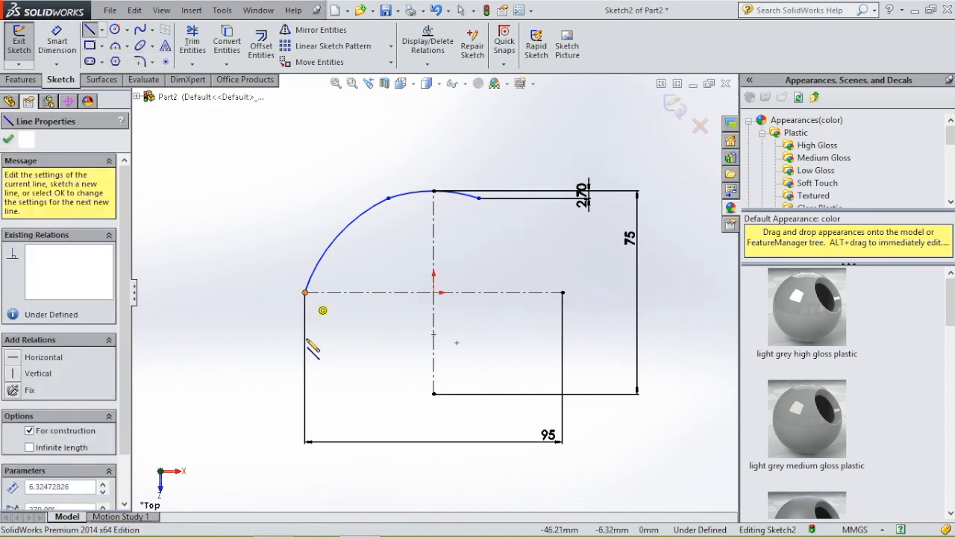
{"action": "left_click", "coordinate": [304, 342]}
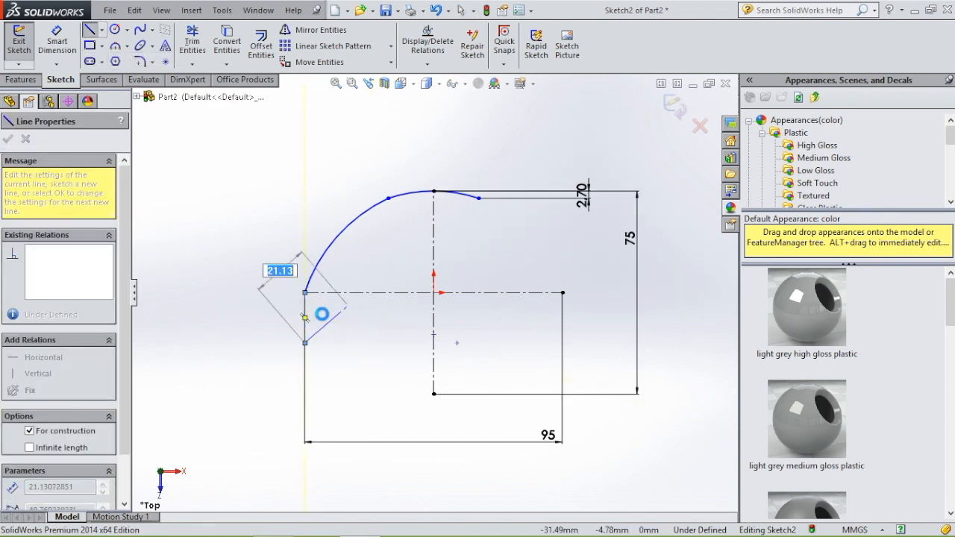
{"action": "key", "text": "Escape"}
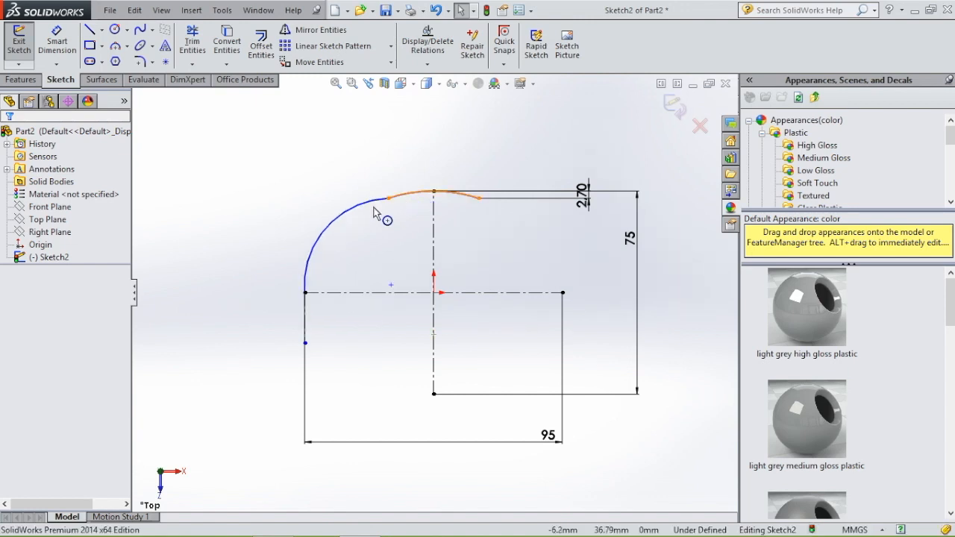
- Add a tangent relation between the left arc and the upper arc
{"action": "left_click", "coordinate": [375, 213]}
{"action": "left_click", "coordinate": [340, 218], "text": "ctrl"}
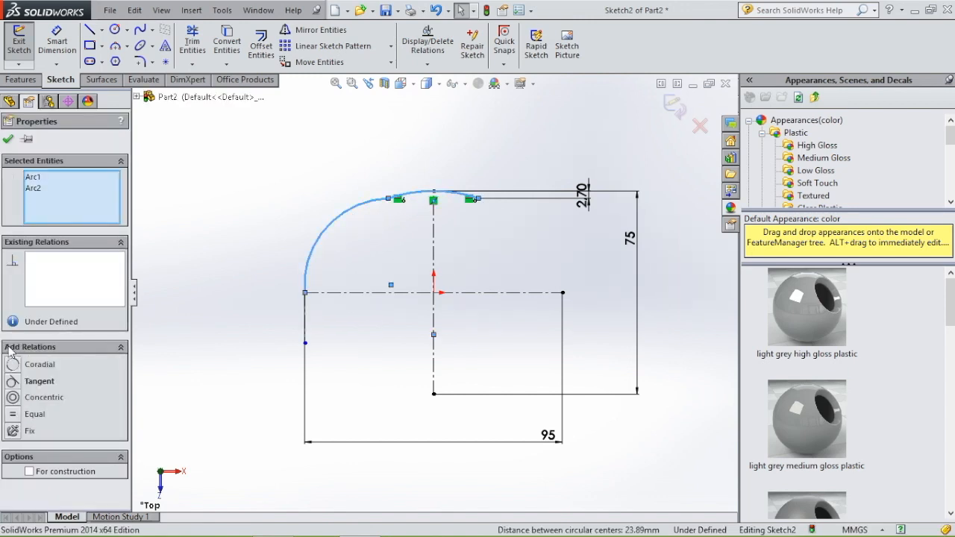
{"action": "left_click", "coordinate": [12, 382]}
{"action": "left_click", "coordinate": [396, 125]}
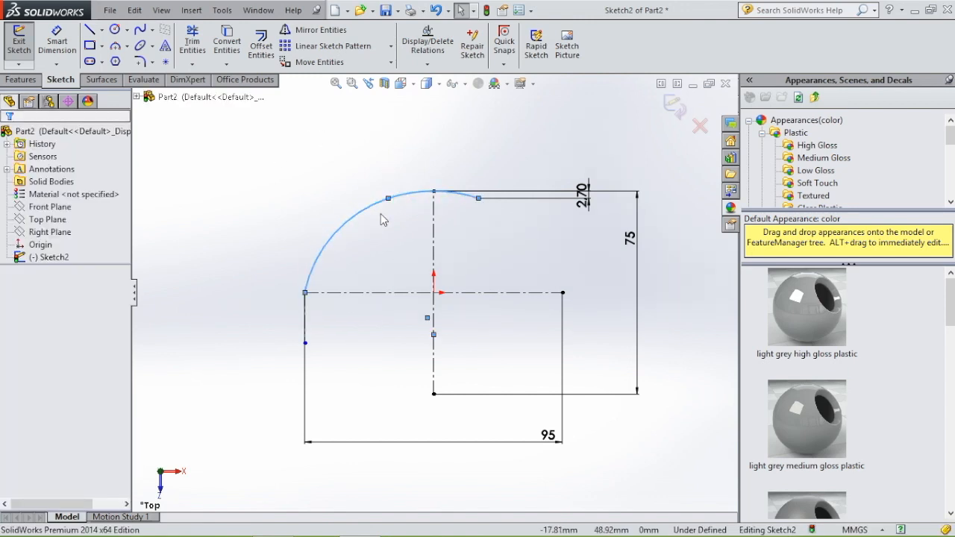
{"action": "mouse_move", "coordinate": [383, 205]}
{"action": "left_mouse_down"}
{"action": "mouse_move", "coordinate": [363, 207]}
{"action": "mouse_move", "coordinate": [377, 207]}
{"action": "mouse_move", "coordinate": [338, 247]}
{"action": "mouse_move", "coordinate": [382, 199]}
{"action": "left_mouse_up"}
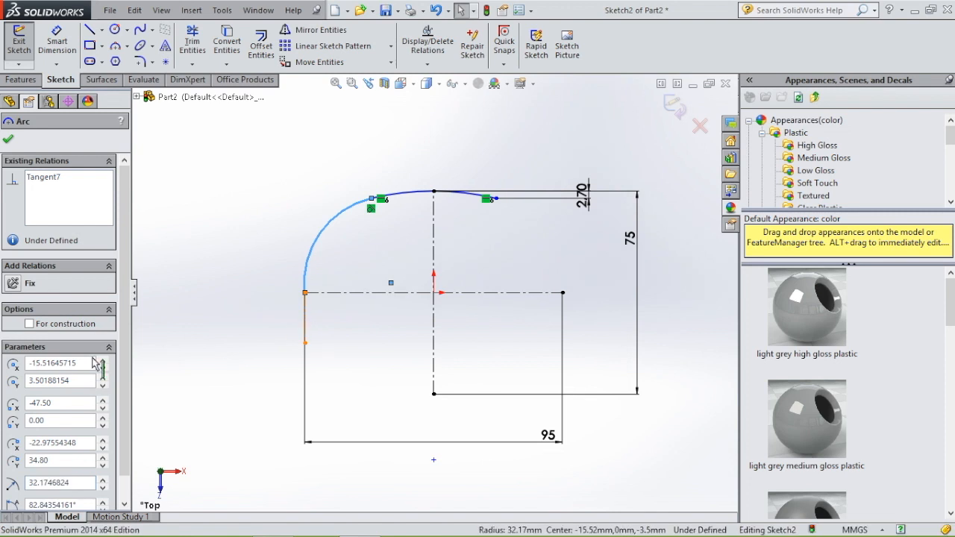
- Make the left arc tangent to the short vertical centerline at its lower end
{"action": "left_click", "coordinate": [305, 326]}
{"action": "left_click", "coordinate": [309, 254], "text": "ctrl"}
{"action": "left_click", "coordinate": [15, 364]}
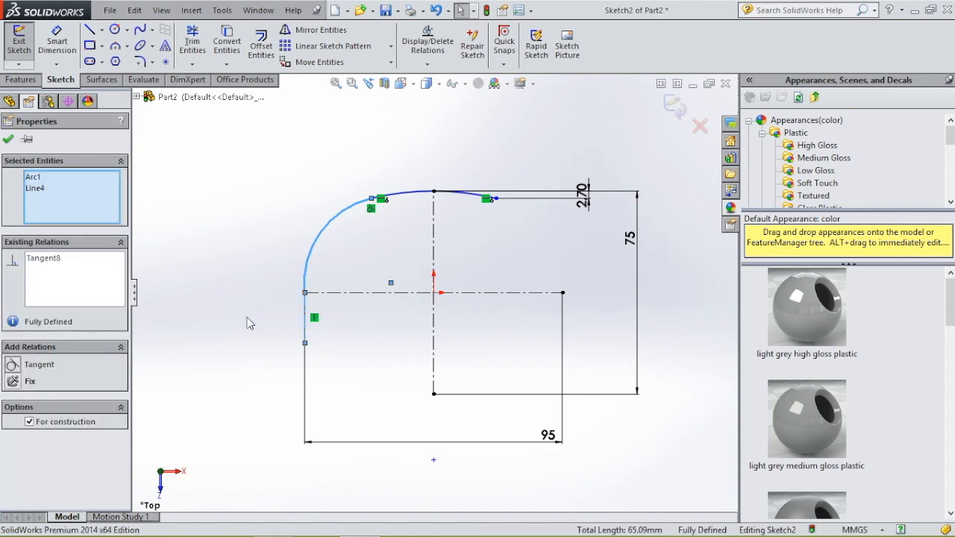
{"action": "left_click", "coordinate": [355, 316]}
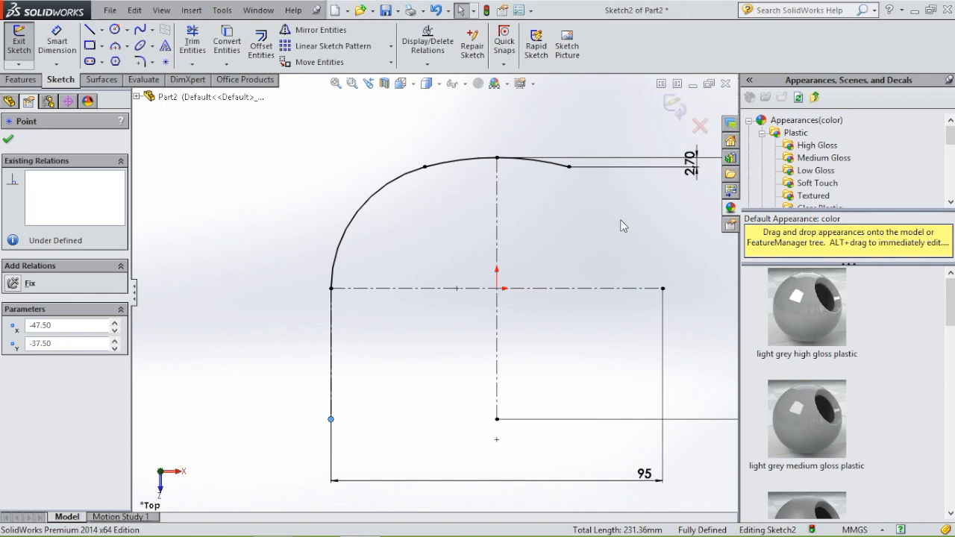
- Mirror the left arc, together with the side centerline's lower endpoint, about the vertical centerline through the origin
{"action": "left_click", "coordinate": [339, 31]}
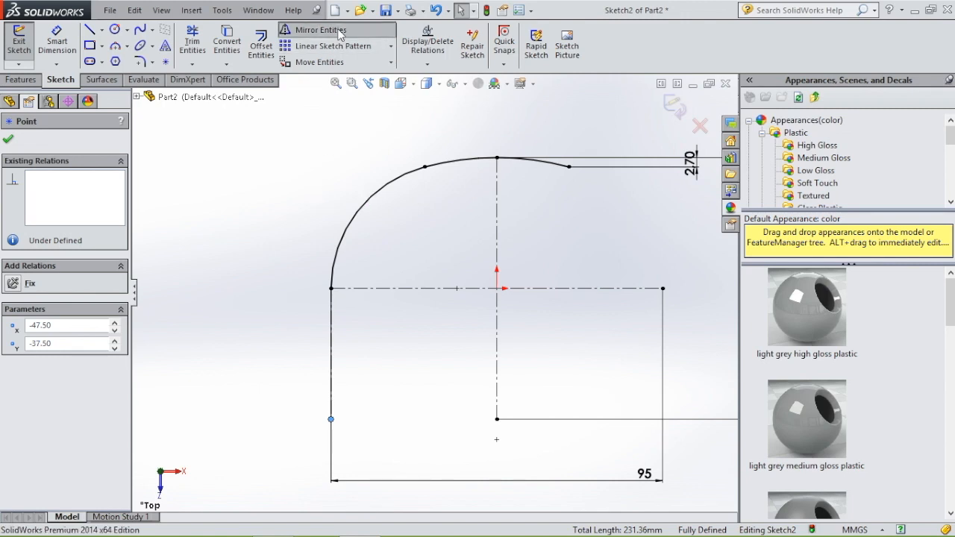
{"action": "left_click", "coordinate": [359, 215]}
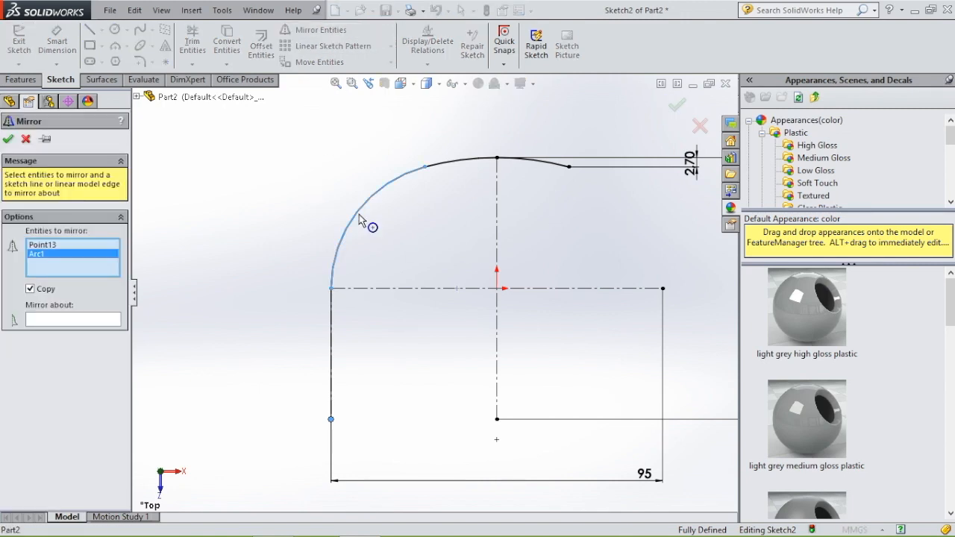
{"action": "left_click", "coordinate": [88, 320]}
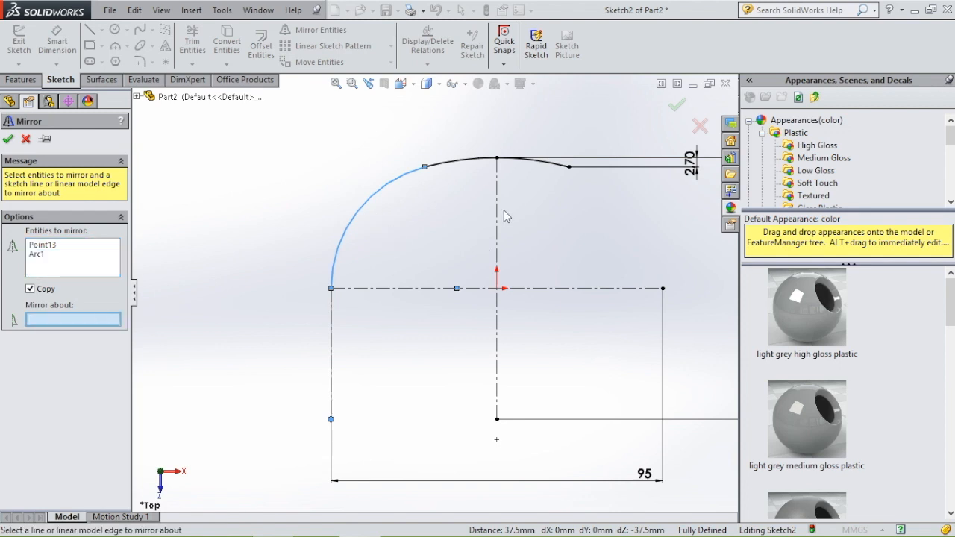
{"action": "left_click", "coordinate": [497, 235]}
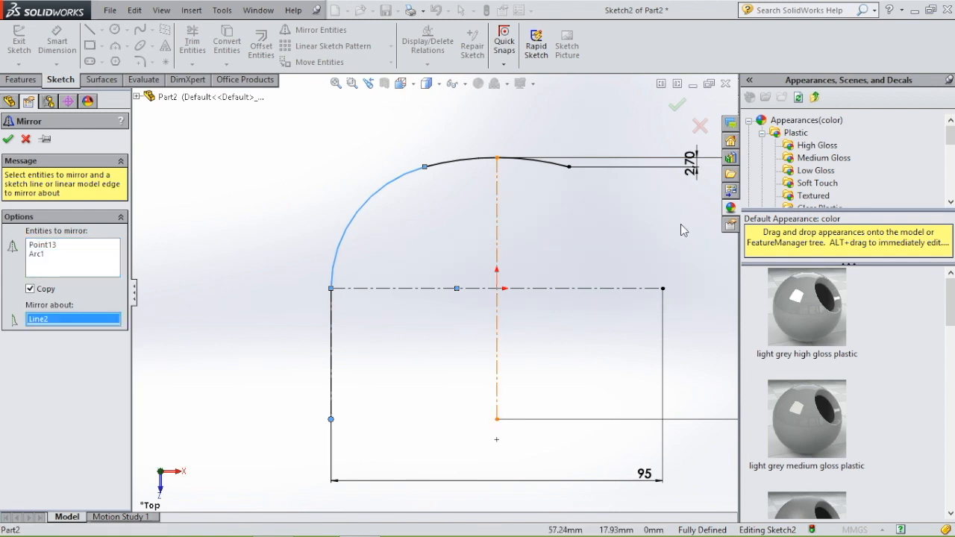
{"action": "left_click", "coordinate": [9, 138]}
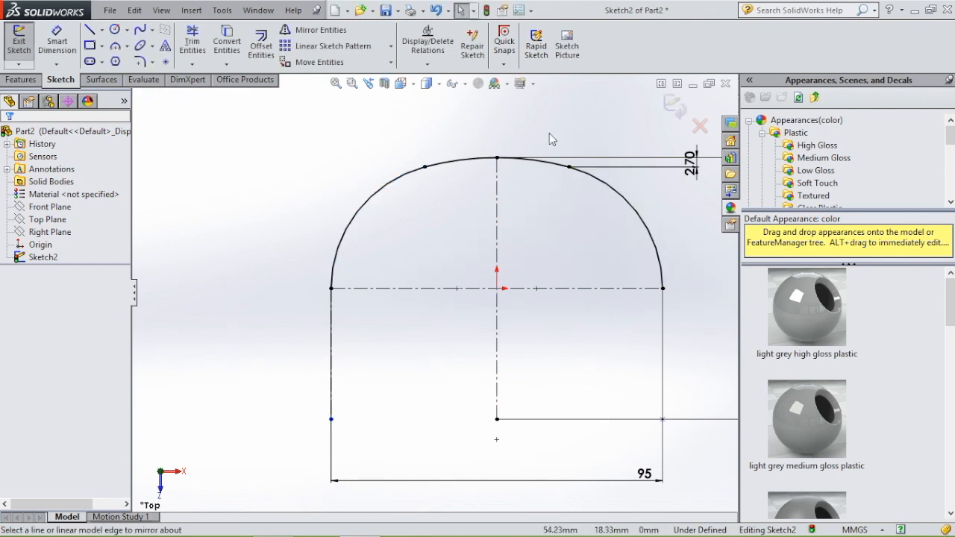
- Mirror all three arcs about the horizontal centerline to close the oval profile, and exit the sketch
{"action": "left_click", "coordinate": [310, 31]}
{"action": "left_click_drag", "start_coordinate": [582, 148], "coordinate": [533, 102]}
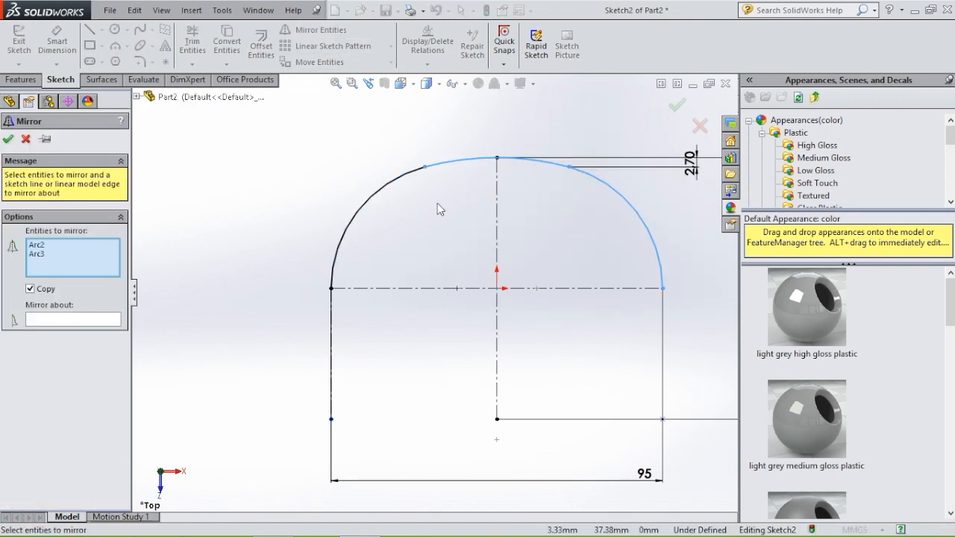
{"action": "left_click_drag", "start_coordinate": [409, 251], "coordinate": [298, 161]}
{"action": "left_click", "coordinate": [75, 321]}
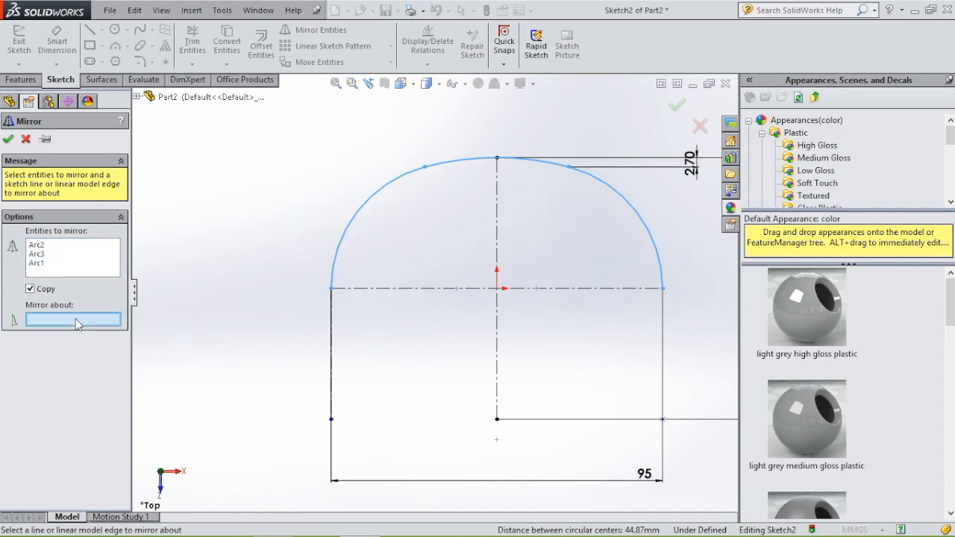
{"action": "left_click", "coordinate": [446, 288]}
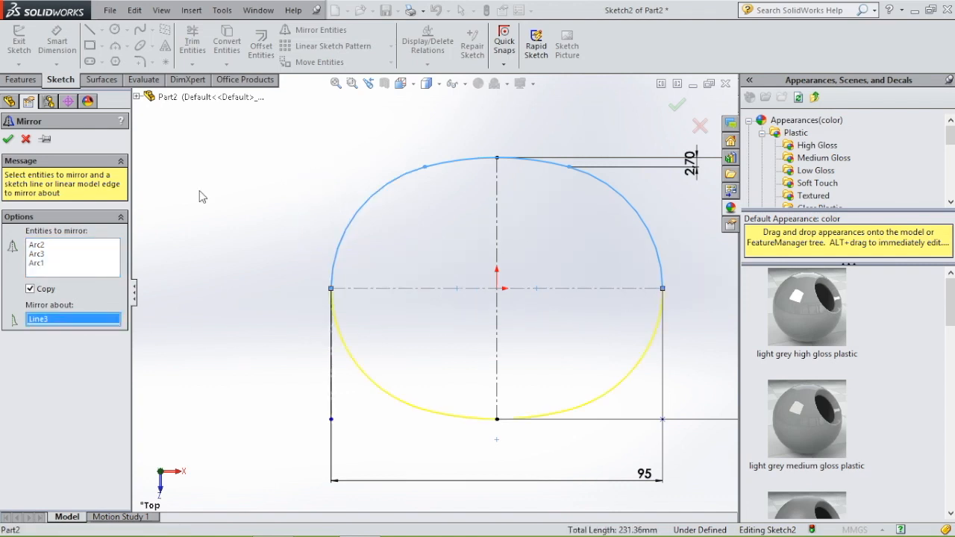
{"action": "left_click", "coordinate": [9, 140]}
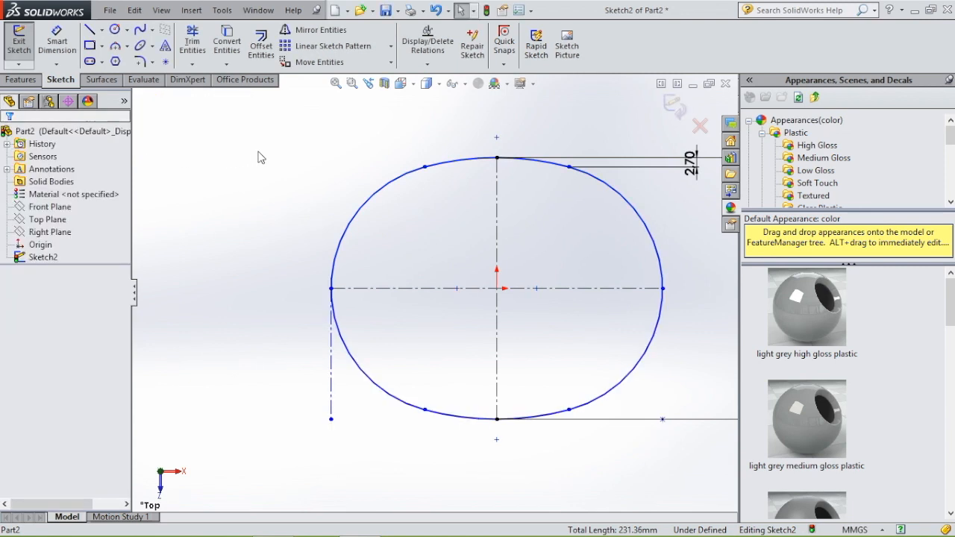
{"action": "middle_click_drag", "start_coordinate": [625, 284], "coordinate": [671, 160]}
{"action": "left_click", "coordinate": [674, 105]}
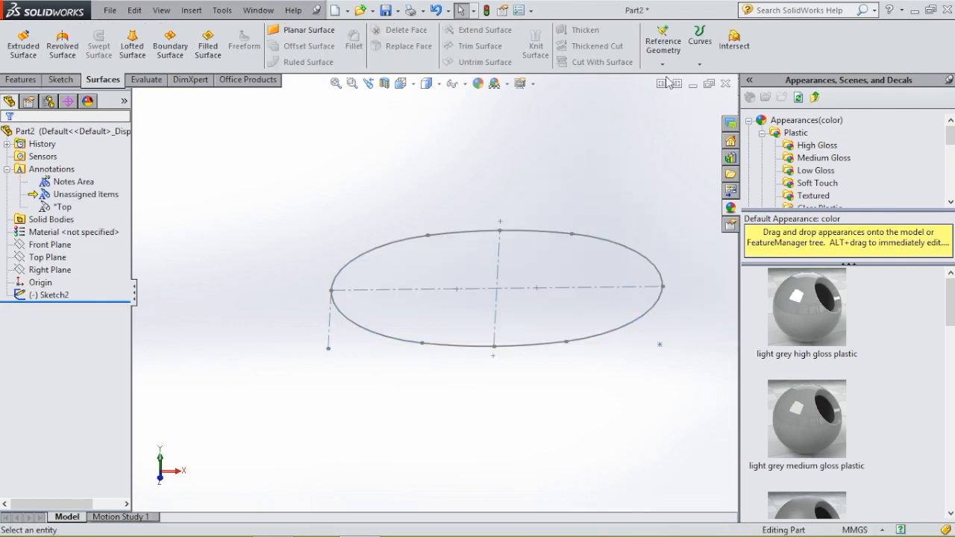
- Create a reference plane offset 220 mm above the Top Plane
{"action": "left_click", "coordinate": [663, 64]}
{"action": "left_click", "coordinate": [676, 78]}
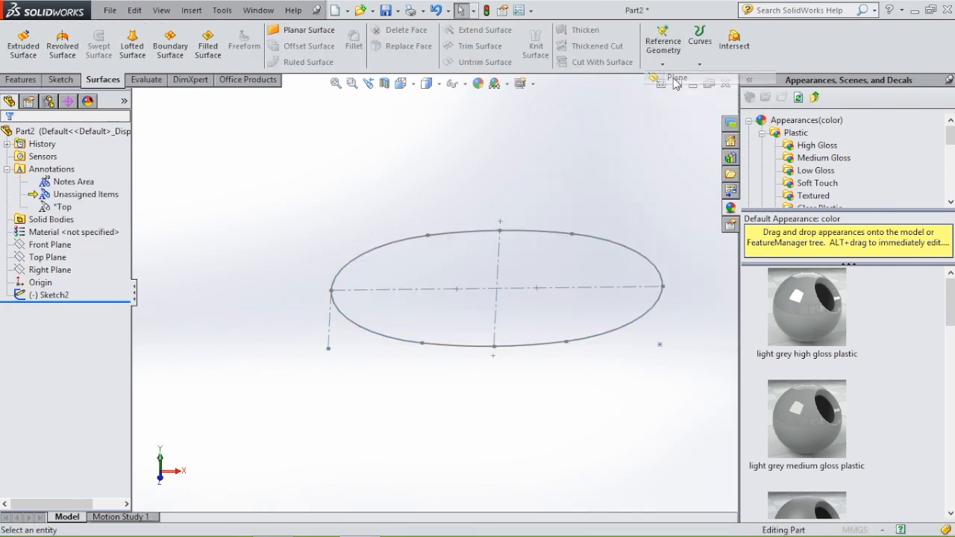
{"action": "scroll", "coordinate": [305, 203], "scroll_direction": "up", "scroll_amount": 4}
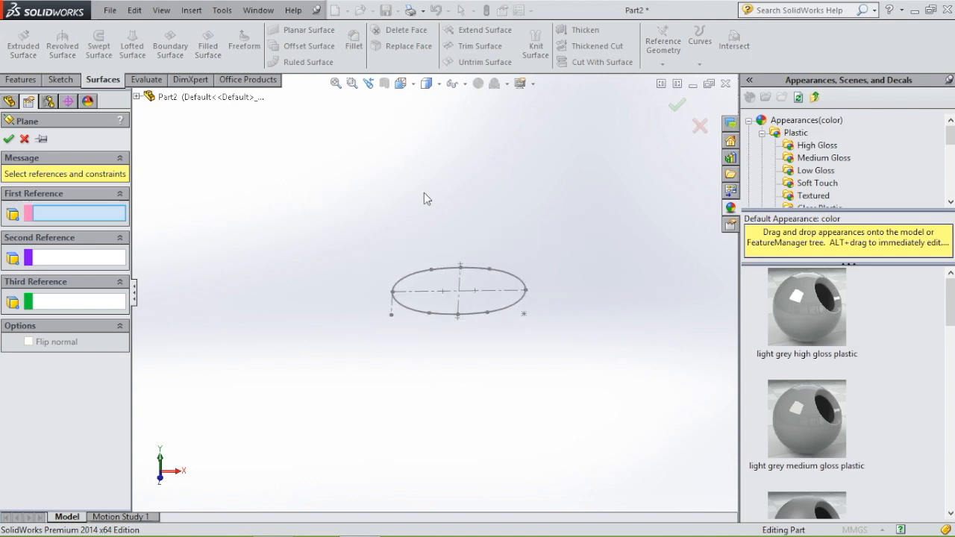
{"action": "left_click", "coordinate": [137, 98]}
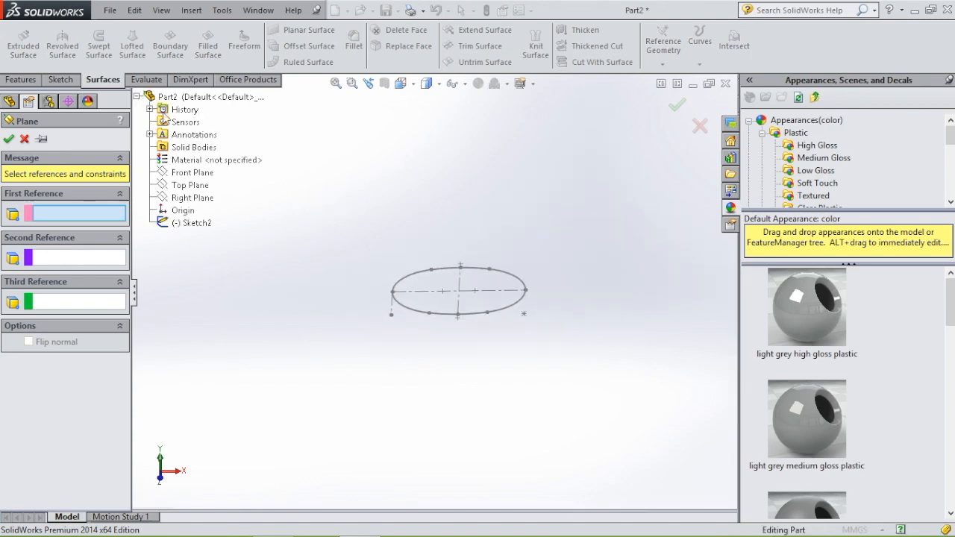
{"action": "left_click", "coordinate": [196, 186]}
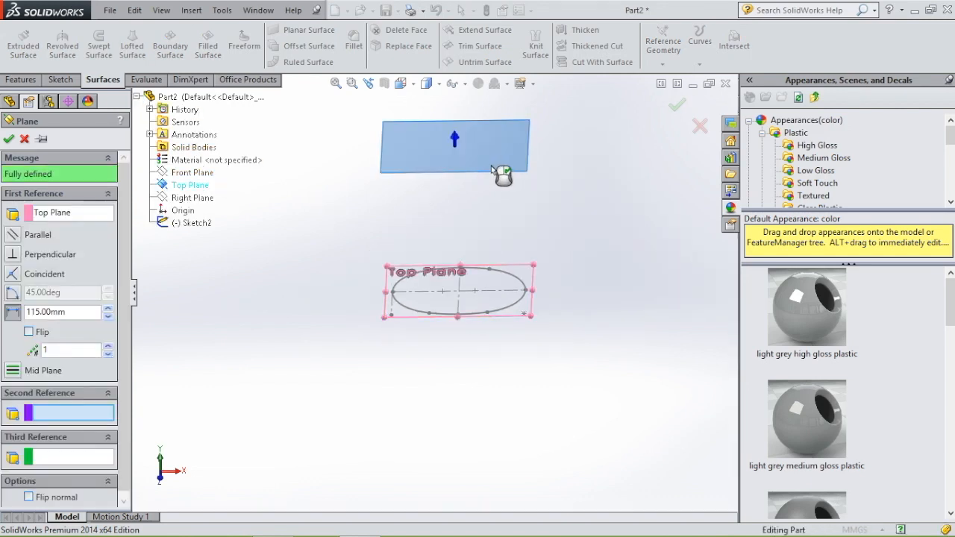
{"action": "left_click", "coordinate": [80, 313]}
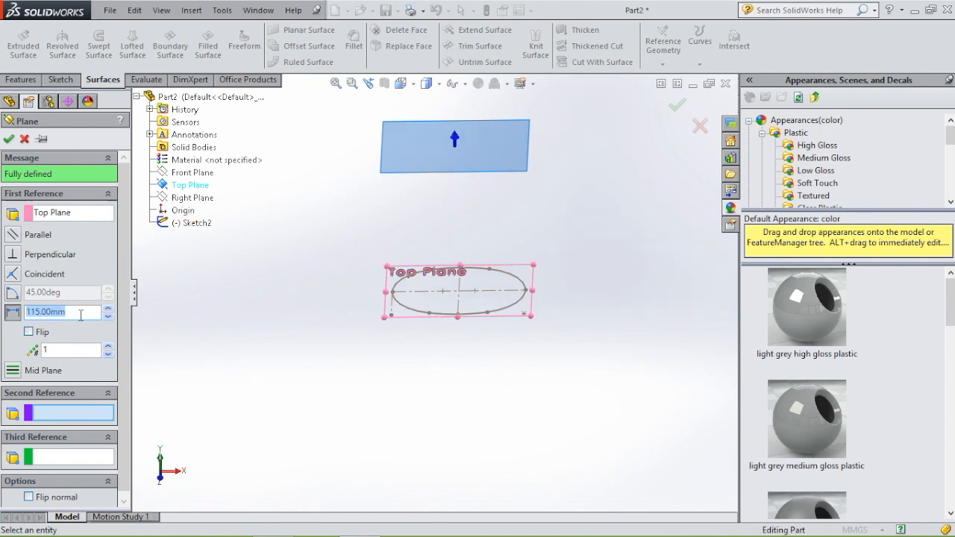
{"action": "type", "text": "220"}
{"action": "key", "text": "Return"}
{"action": "left_click", "coordinate": [11, 141]}
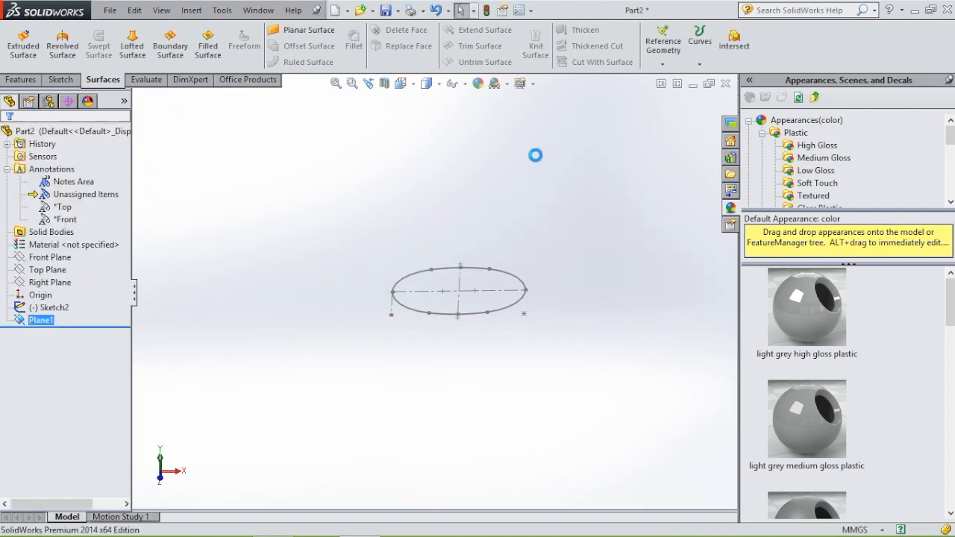
- Start a new sketch on the offset plane and view it normal to the plane
{"action": "key", "text": "ctrl+8"}
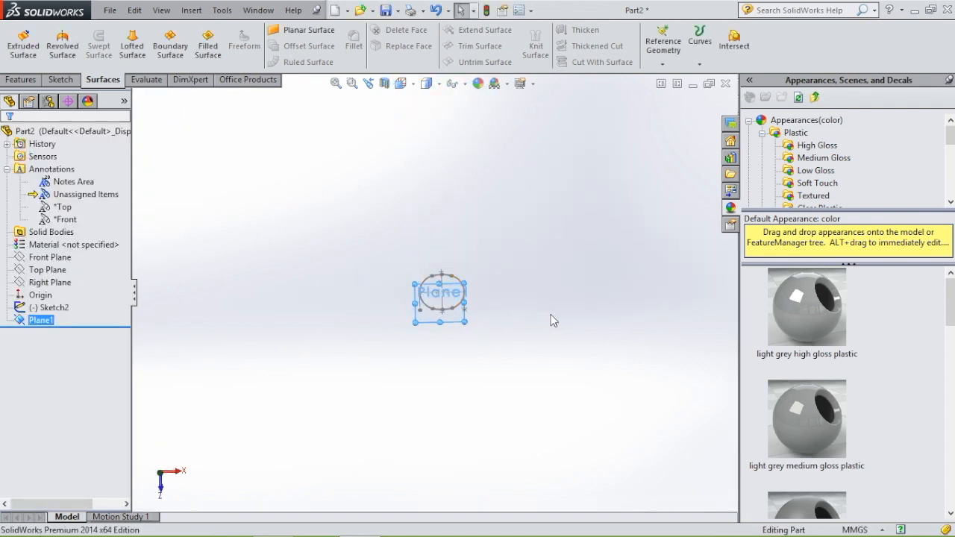
{"action": "middle_click_drag", "start_coordinate": [552, 321], "coordinate": [555, 263]}
{"action": "left_click", "coordinate": [448, 261]}
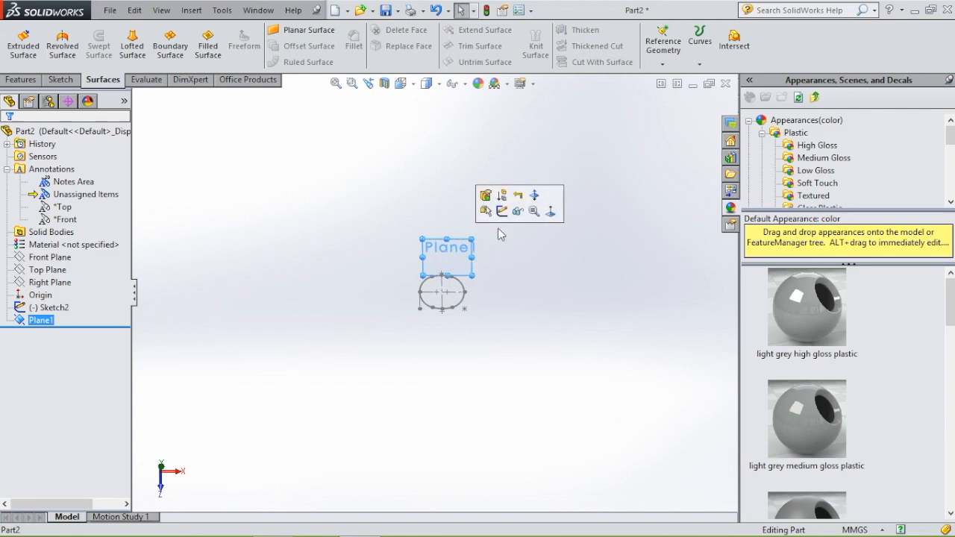
{"action": "left_click", "coordinate": [505, 213]}
{"action": "key", "text": "space"}
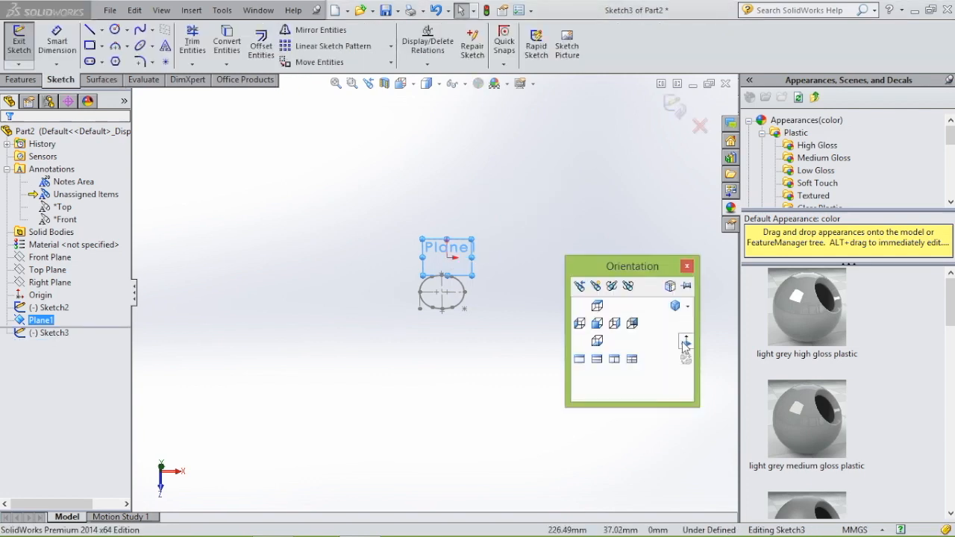
{"action": "left_click", "coordinate": [683, 341]}
{"action": "scroll", "coordinate": [614, 224], "scroll_direction": "up", "scroll_amount": 2}
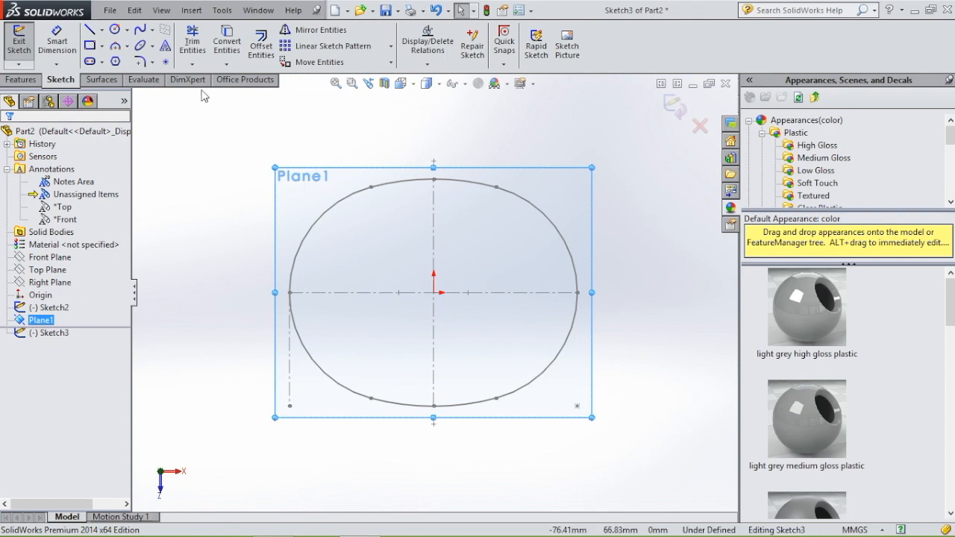
- Sketch a vertical centerline about 110 mm long through the origin on the offset plane
{"action": "left_click", "coordinate": [103, 30]}
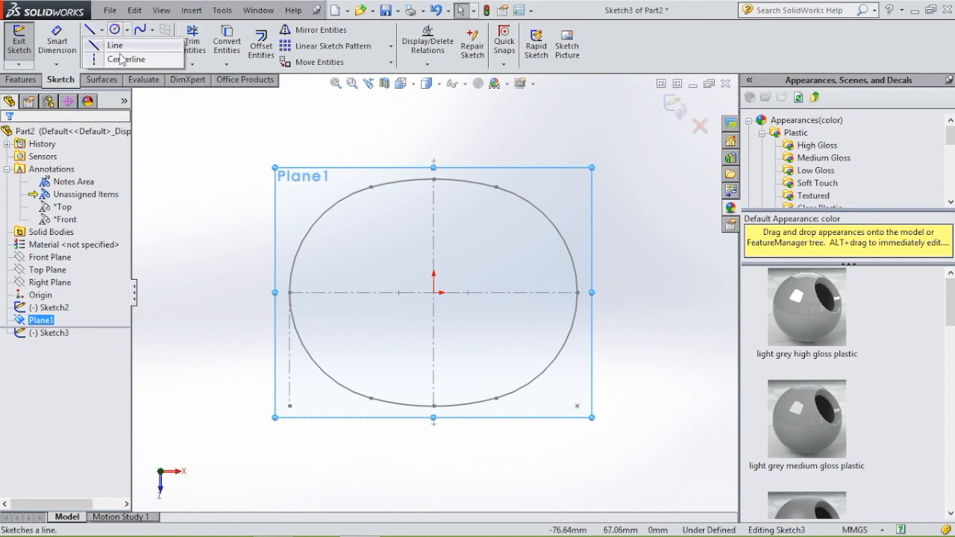
{"action": "left_click", "coordinate": [125, 64]}
{"action": "left_click", "coordinate": [433, 119]}
{"action": "left_click", "coordinate": [433, 452]}
{"action": "key", "text": "Escape"}
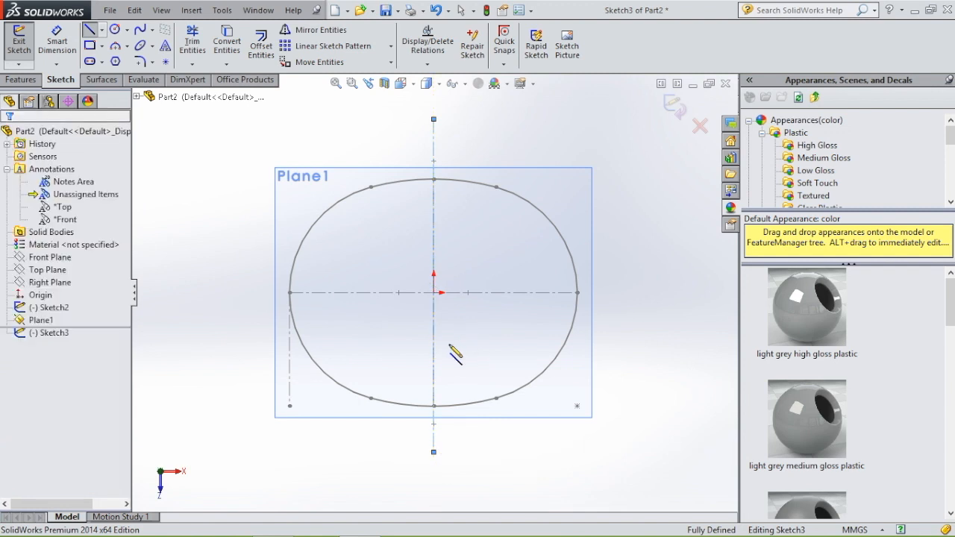
- Add a midpoint relation between the new vertical centerline and the origin
{"action": "left_click", "coordinate": [434, 310]}
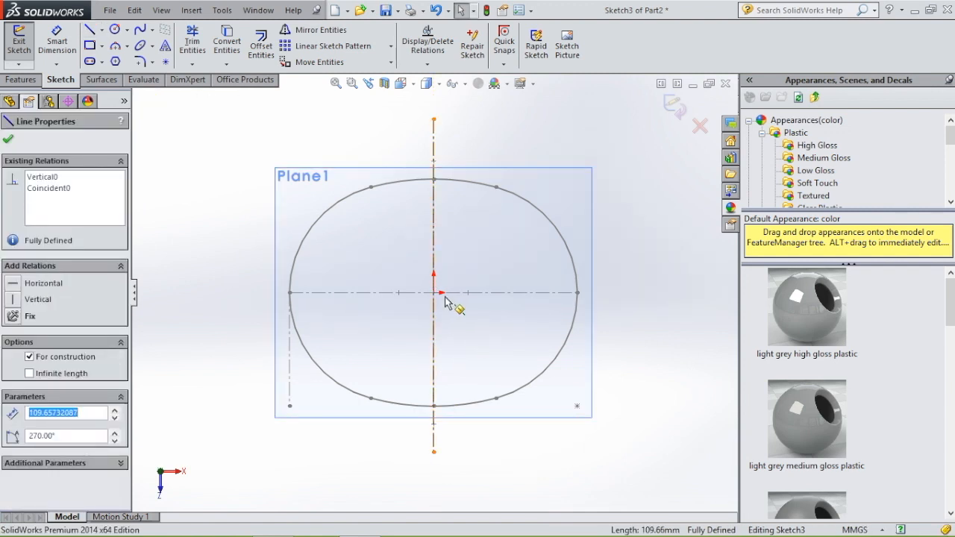
{"action": "left_click", "coordinate": [434, 293], "text": "ctrl"}
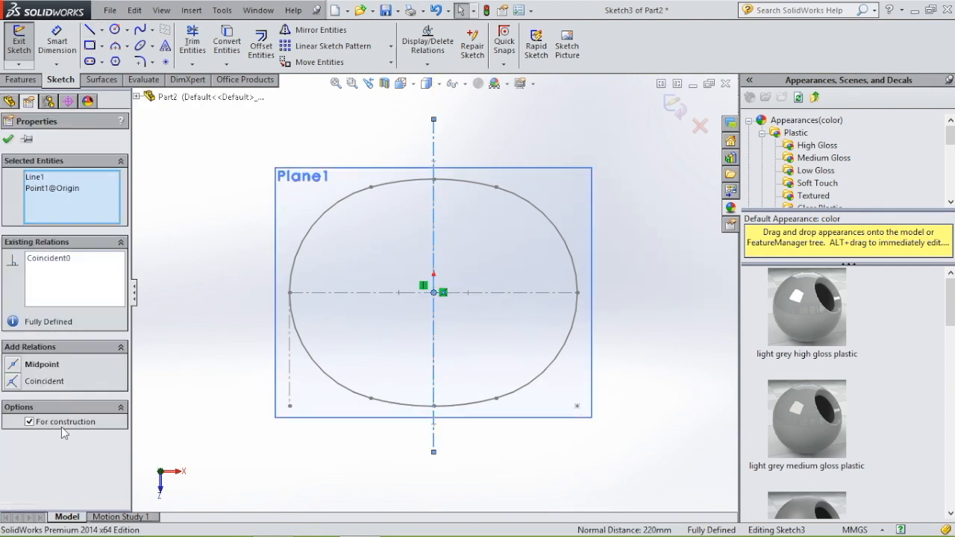
{"action": "left_click", "coordinate": [13, 364]}
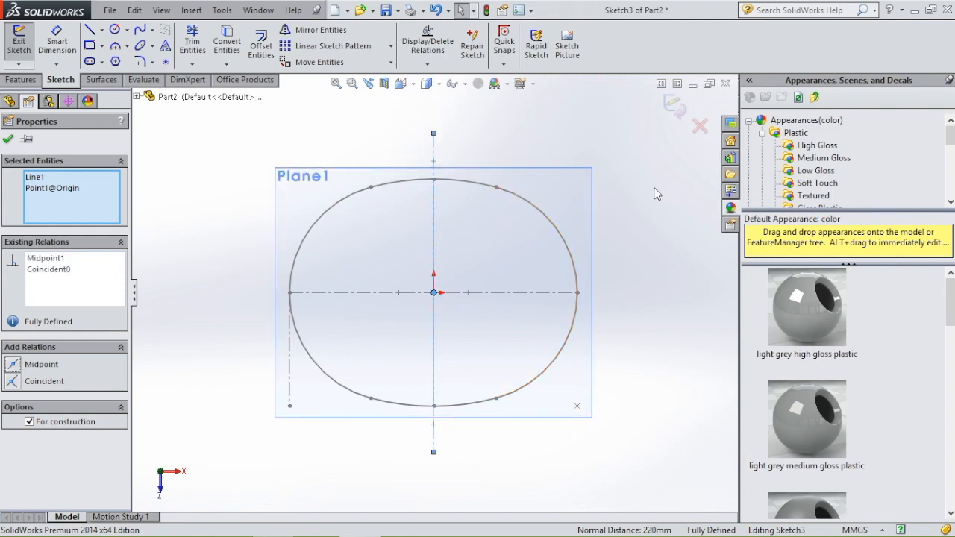
{"action": "key", "text": "Escape"}
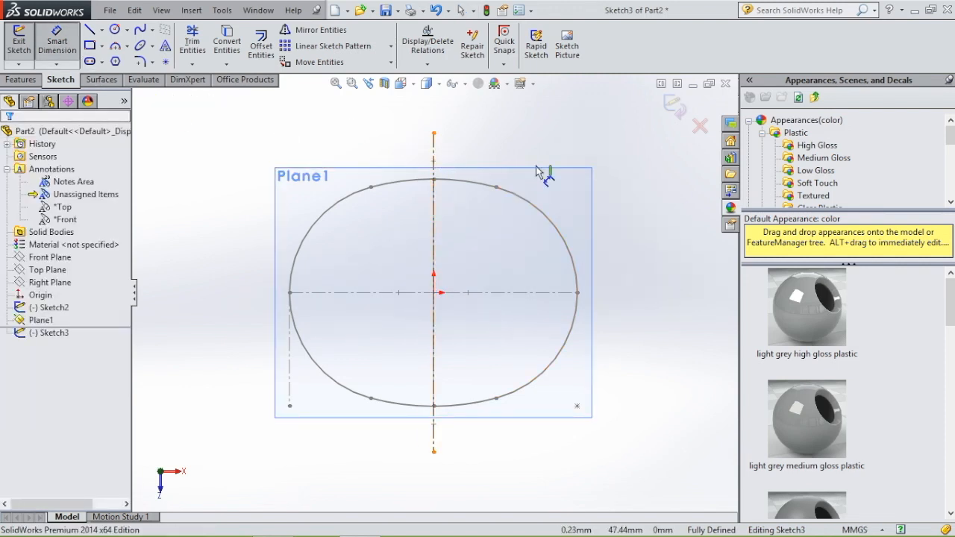
- Dimension the vertical centerline's length to 120 mm
{"action": "left_click", "coordinate": [443, 153]}
{"action": "left_click", "coordinate": [673, 183]}
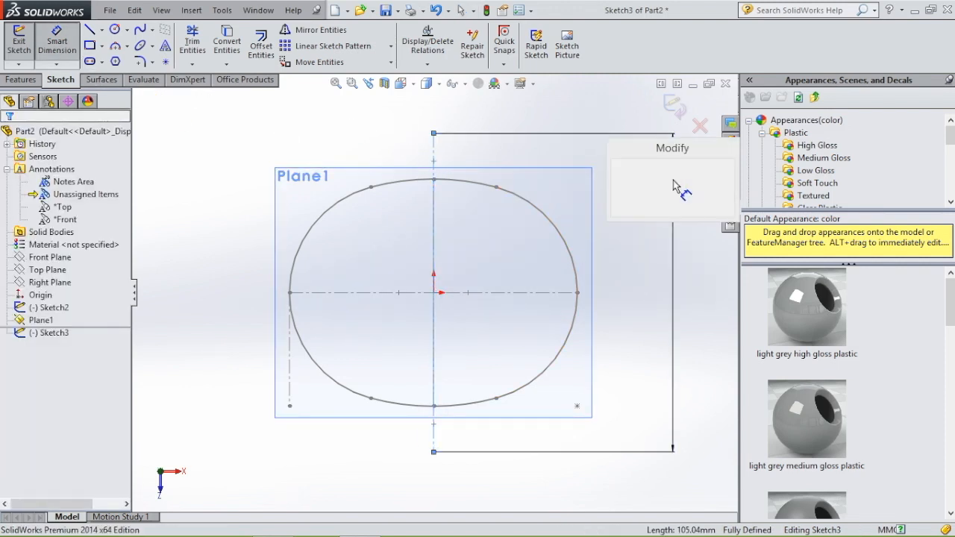
{"action": "type", "text": "120"}
{"action": "key", "text": "Return"}
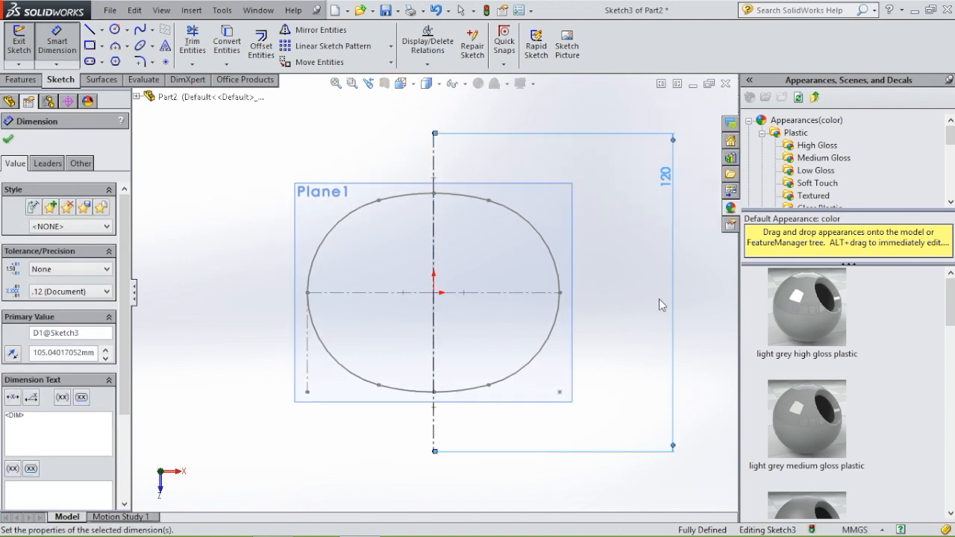
{"action": "key", "text": "Escape"}
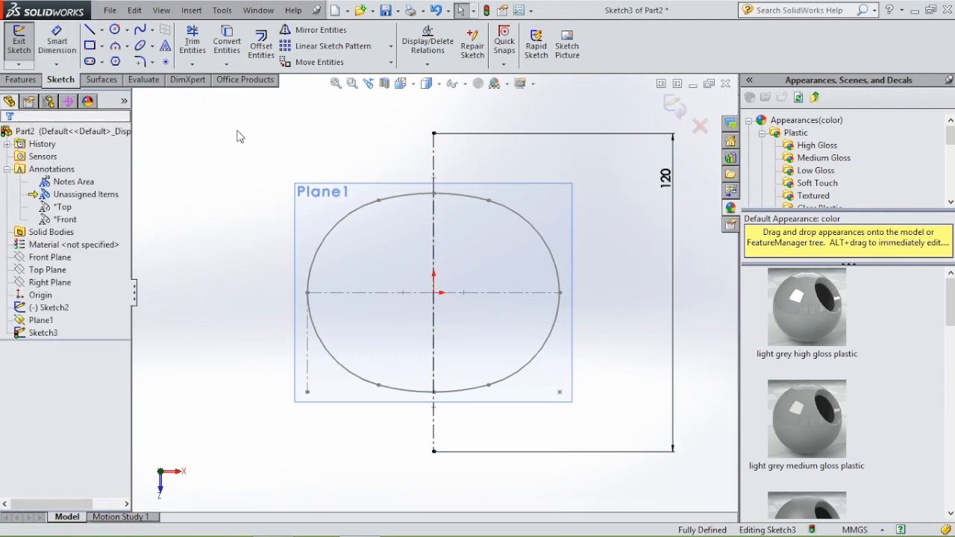
- Sketch an ellipse centred on the origin, with a horizontal half-width of about 80 mm and passing through the centerline's upper endpoint
{"action": "left_click", "coordinate": [140, 46]}
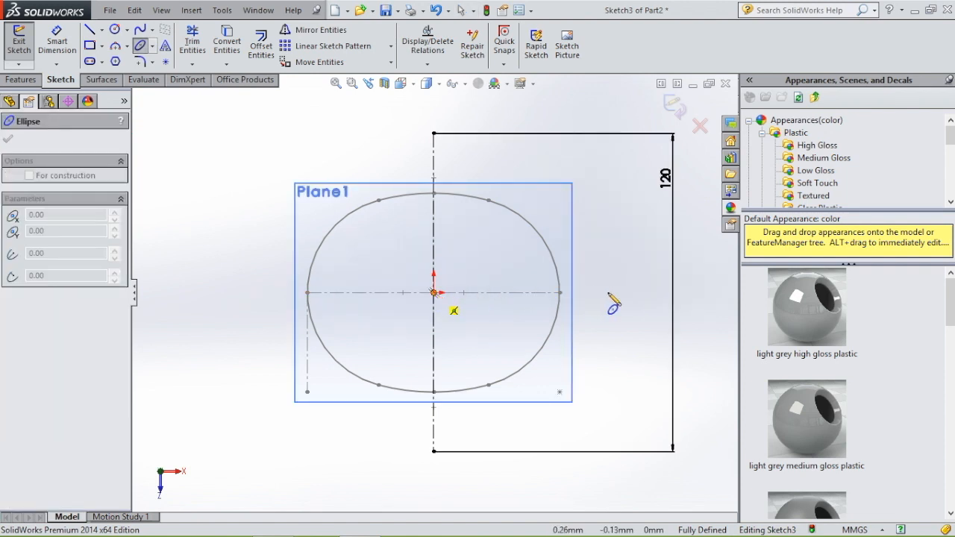
{"action": "left_click", "coordinate": [646, 292]}
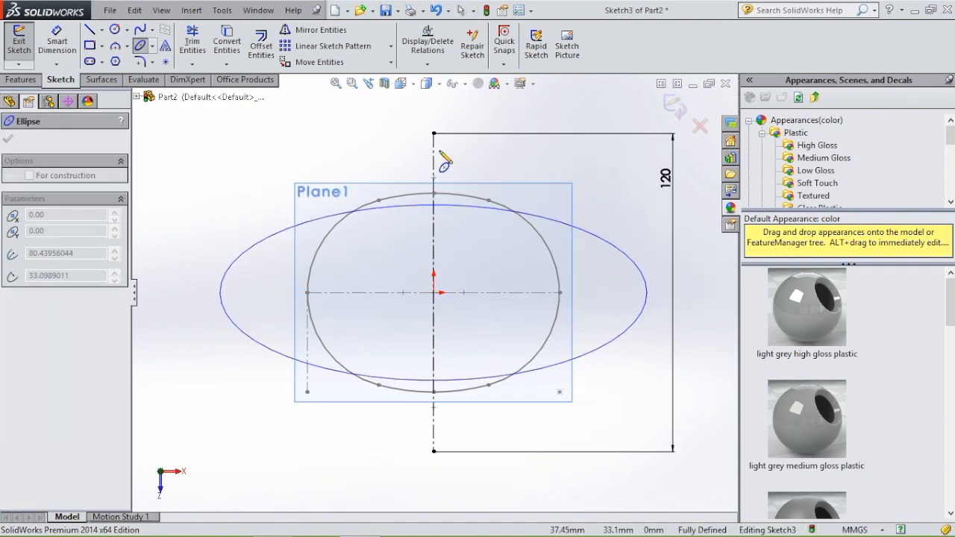
{"action": "left_click", "coordinate": [434, 134]}
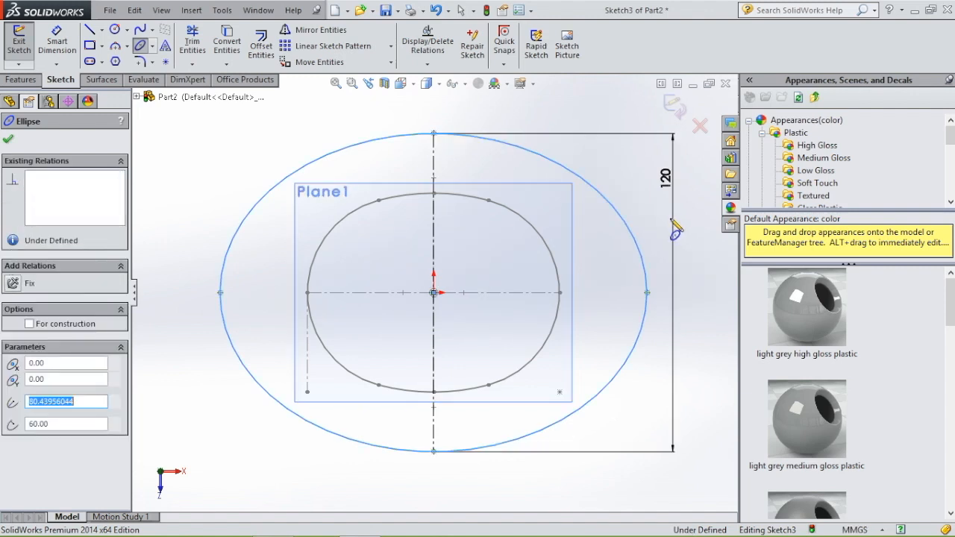
{"action": "key", "text": "Escape"}
- Dimension the ellipse's half-width from the origin to its right vertex as 80 mm
{"action": "left_click", "coordinate": [57, 44]}
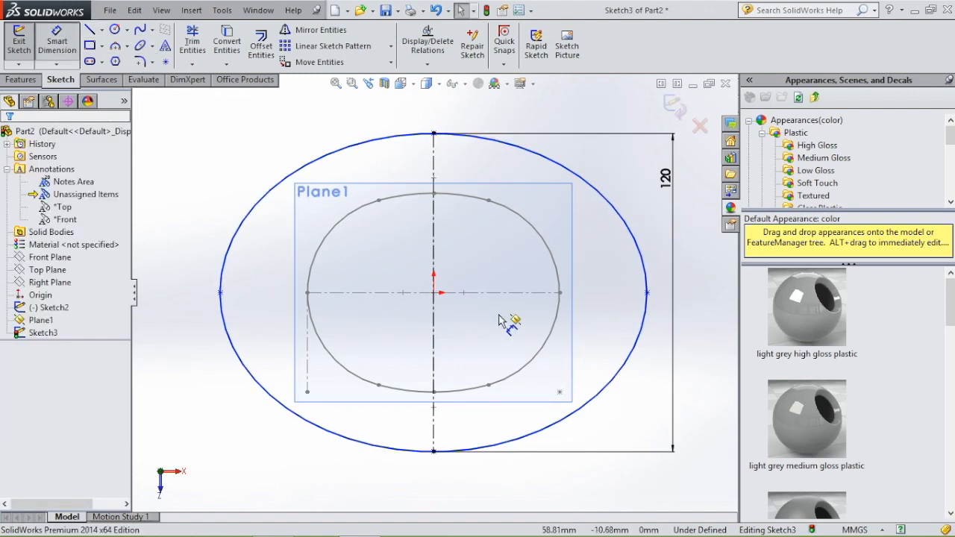
{"action": "left_click", "coordinate": [439, 296]}
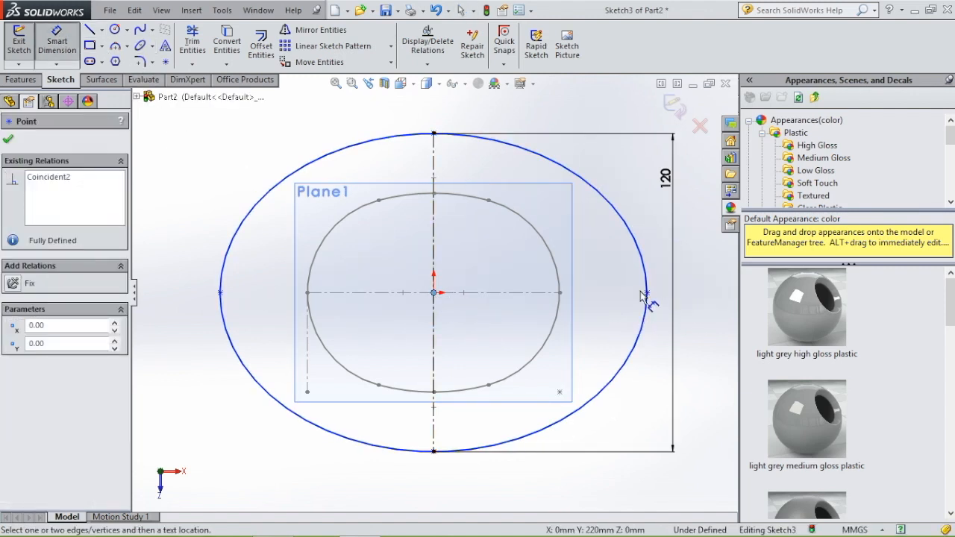
{"action": "left_click", "coordinate": [647, 293]}
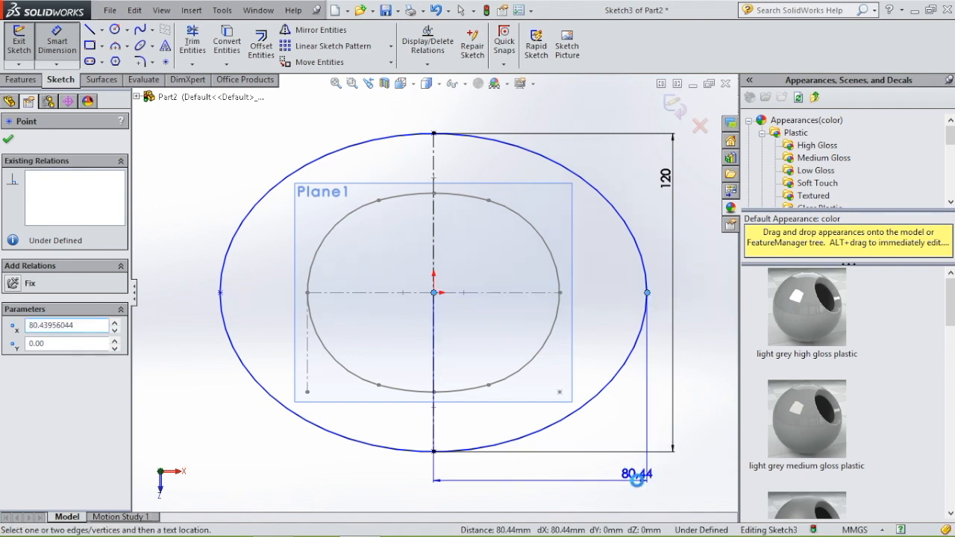
{"action": "left_click", "coordinate": [636, 479]}
{"action": "type", "text": "80"}
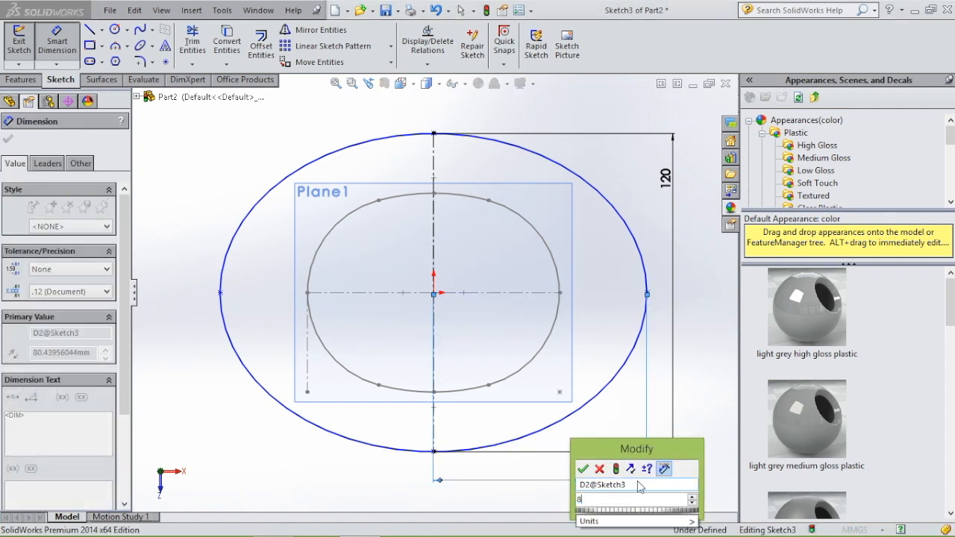
{"action": "key", "text": "Escape"}
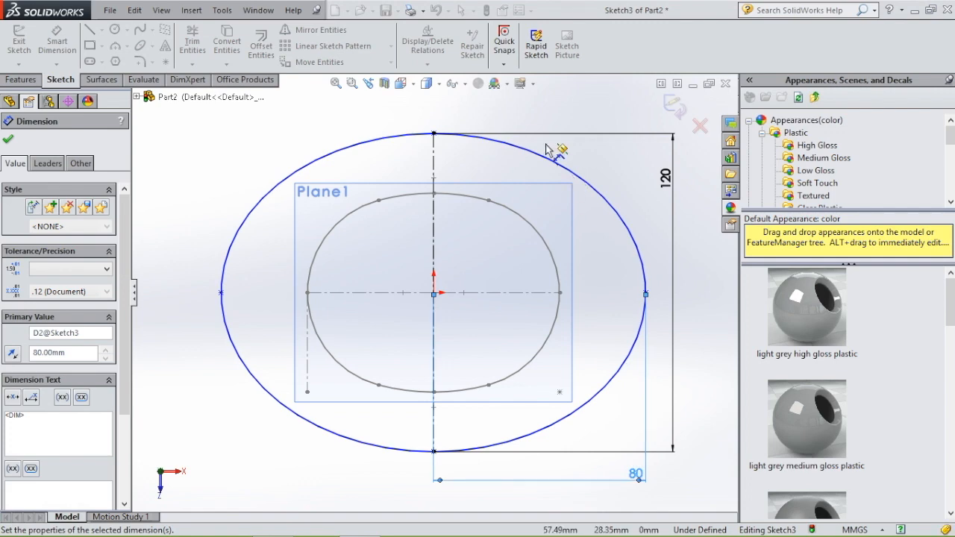
{"action": "key", "text": "Escape"}
- Trim away the half of the ellipse to the left of the vertical centerline
{"action": "left_click", "coordinate": [193, 41]}
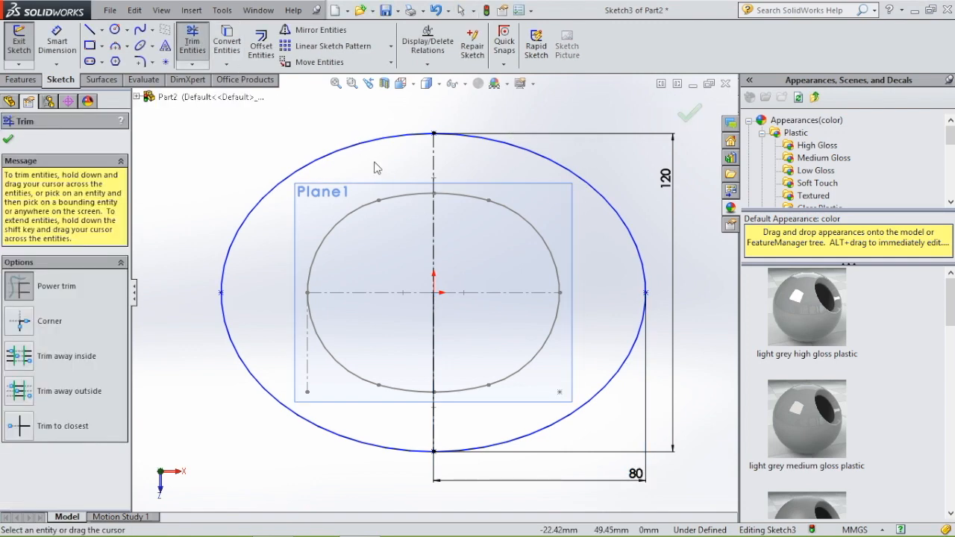
{"action": "left_click_drag", "start_coordinate": [344, 140], "coordinate": [327, 131]}
{"action": "key", "text": "Escape"}
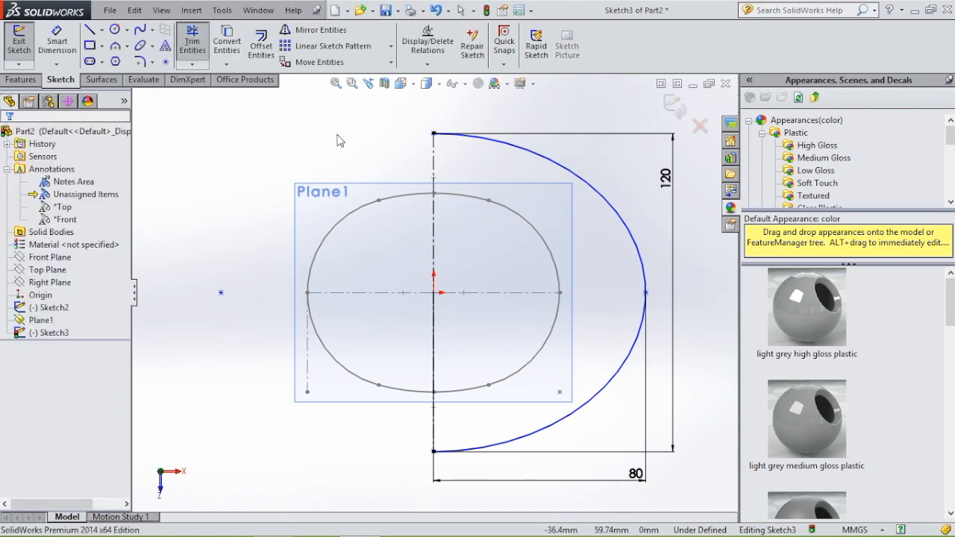
- Sketch a second origin-centred ellipse, with a half-width of about 85 mm and passing through the centerline's upper endpoint
{"action": "left_click", "coordinate": [210, 291]}
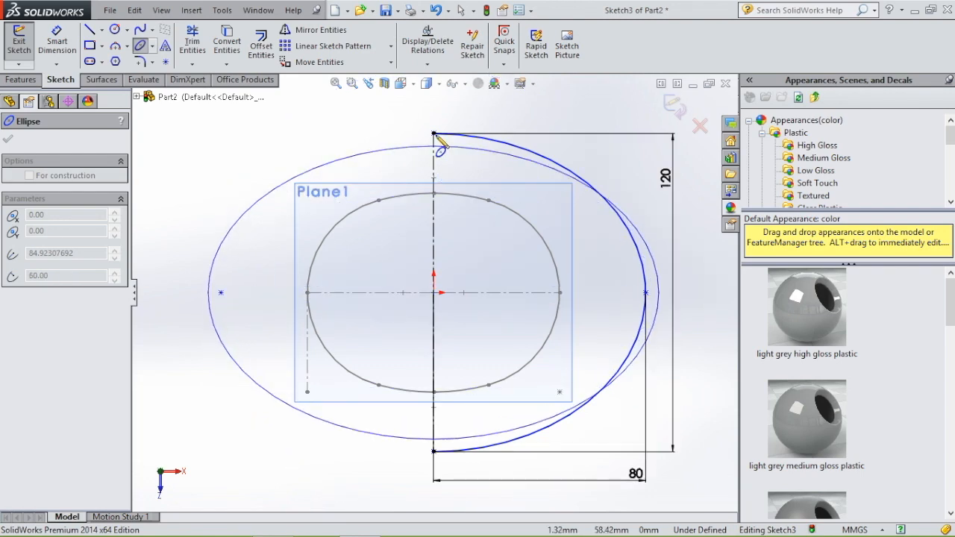
{"action": "left_click", "coordinate": [434, 135]}
{"action": "key", "text": "Escape"}
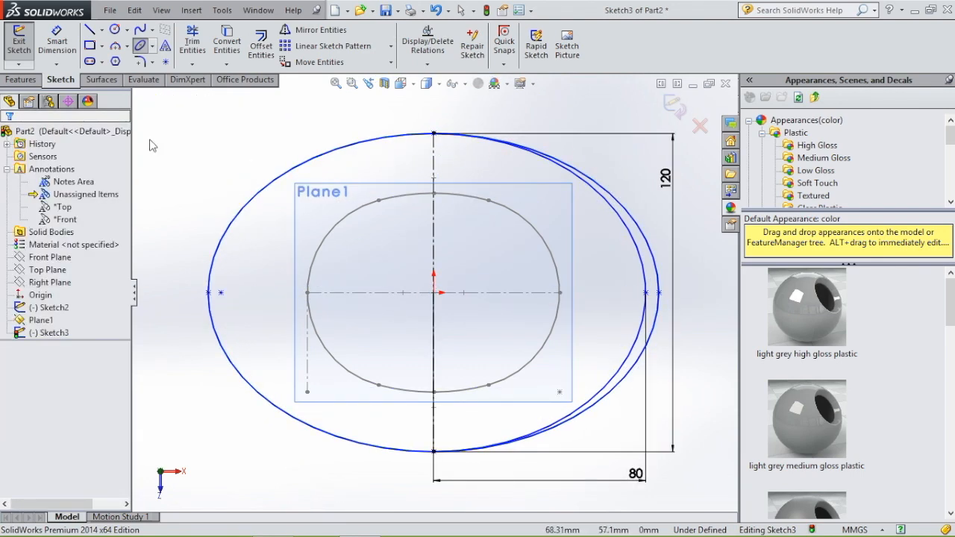
- Dimension the second ellipse's half-width from the origin to its left vertex as 85 mm
{"action": "left_click", "coordinate": [58, 37]}
{"action": "key", "text": "Escape"}
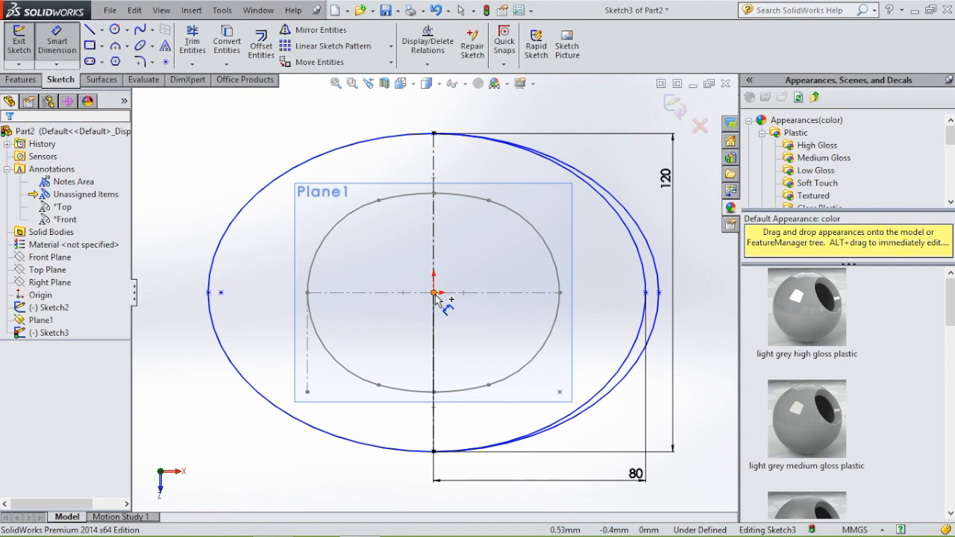
{"action": "left_click", "coordinate": [208, 293]}
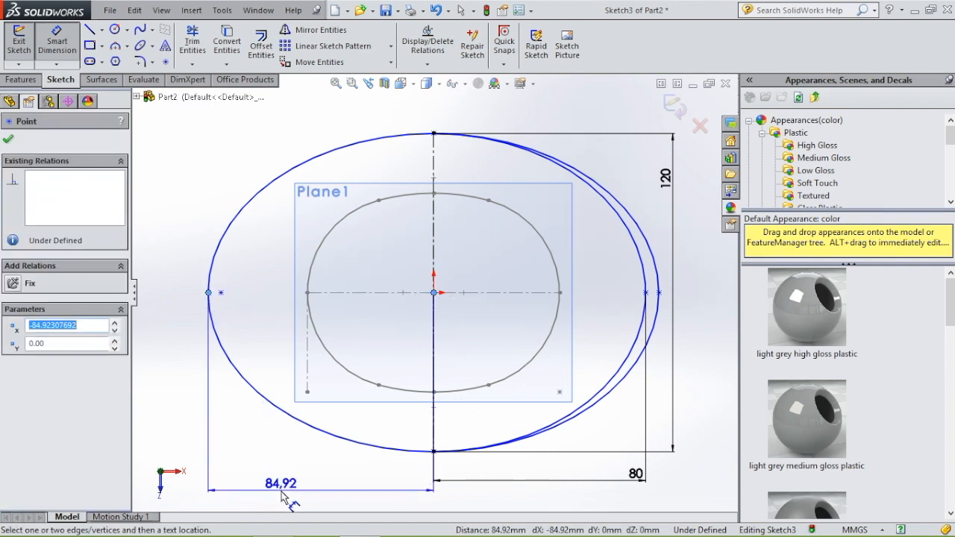
{"action": "left_click", "coordinate": [276, 483]}
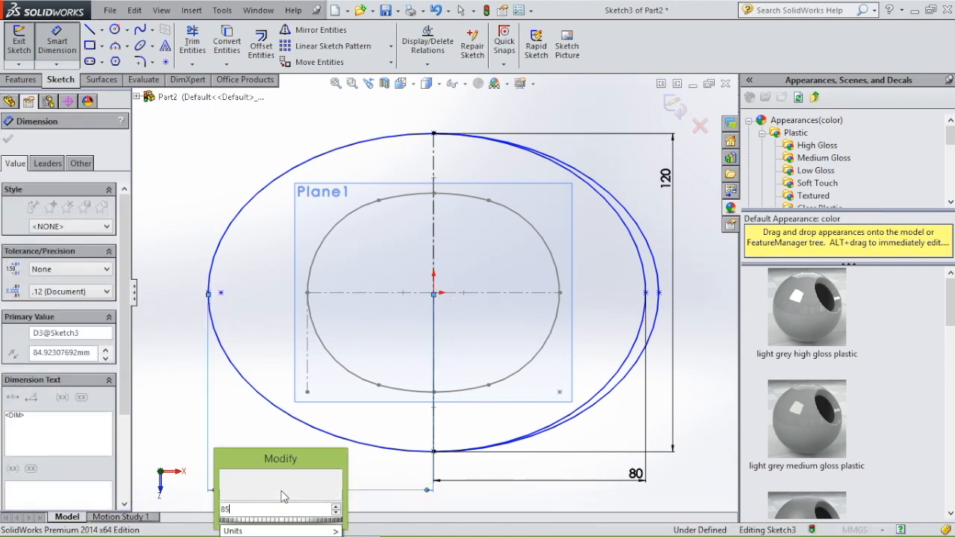
{"action": "key", "text": "Return"}
{"action": "key", "text": "Escape"}
{"action": "key", "text": "Escape"}
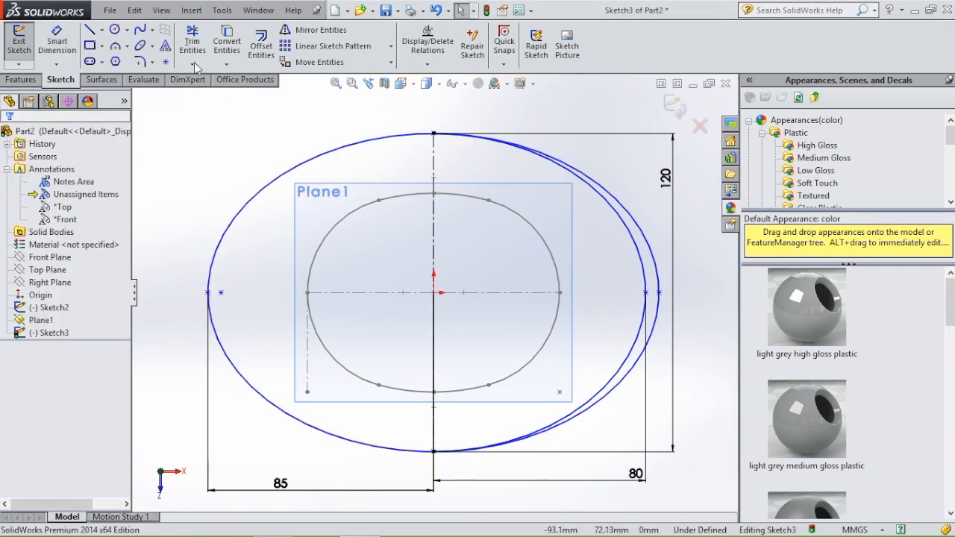
- Trim away the half of the second ellipse to the right of the vertical centerline
{"action": "left_click", "coordinate": [194, 41]}
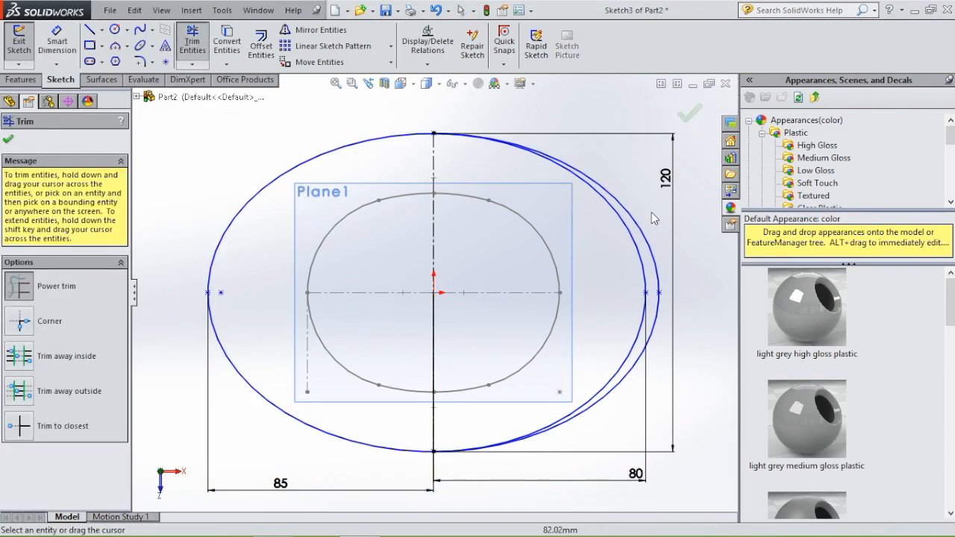
{"action": "left_click_drag", "start_coordinate": [646, 233], "coordinate": [647, 261]}
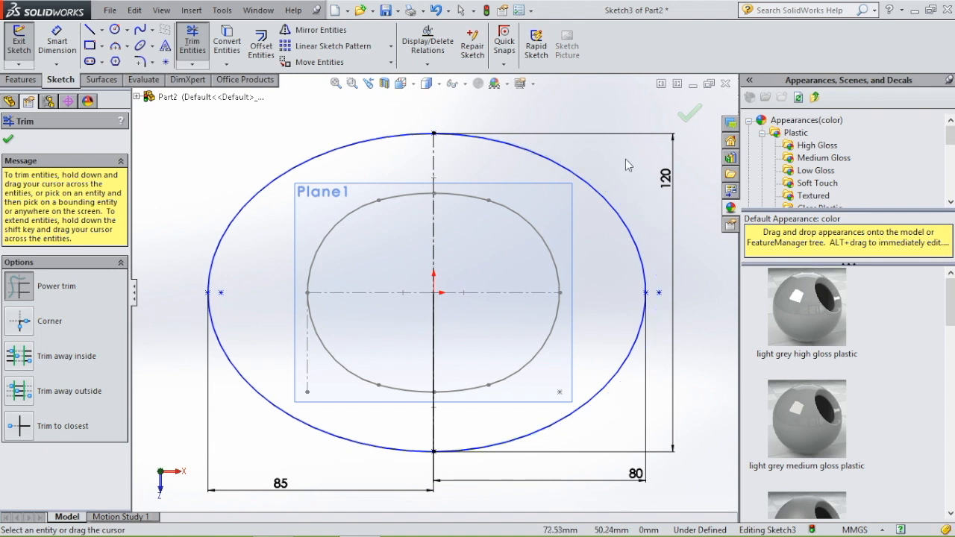
{"action": "key", "text": "Escape"}
- Add tangent relations between the two half-ellipses where they meet at the centerline's upper and lower endpoints
{"action": "left_click", "coordinate": [480, 138]}
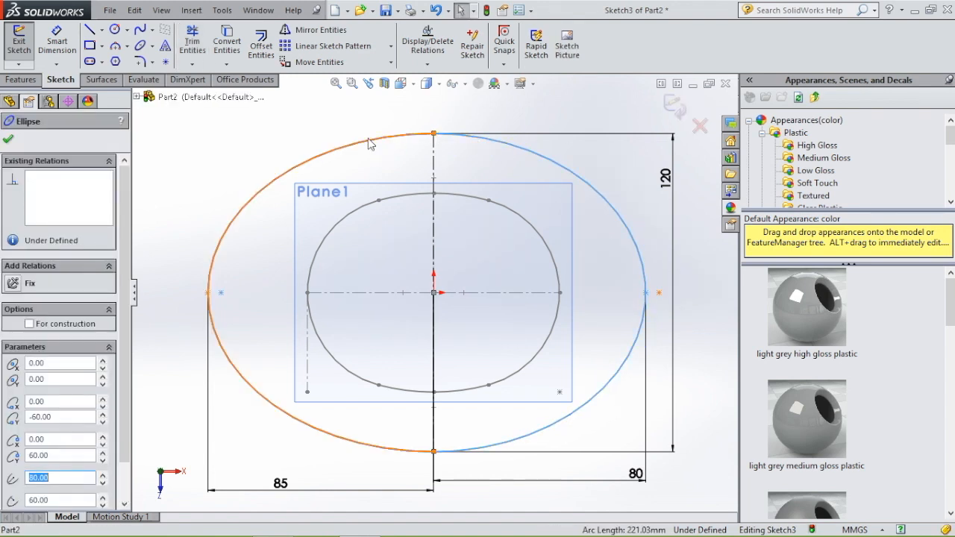
{"action": "left_click", "coordinate": [368, 144], "text": "ctrl"}
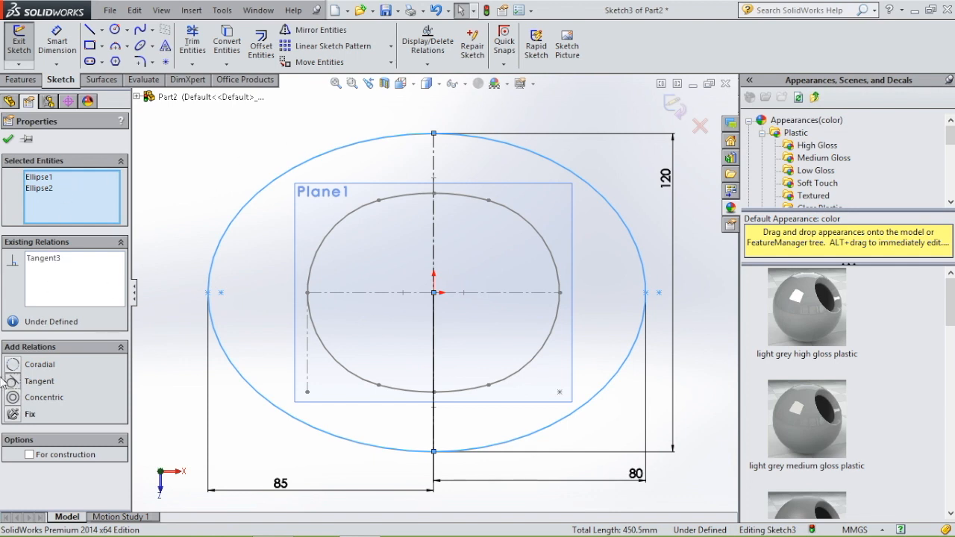
{"action": "left_click", "coordinate": [7, 139]}
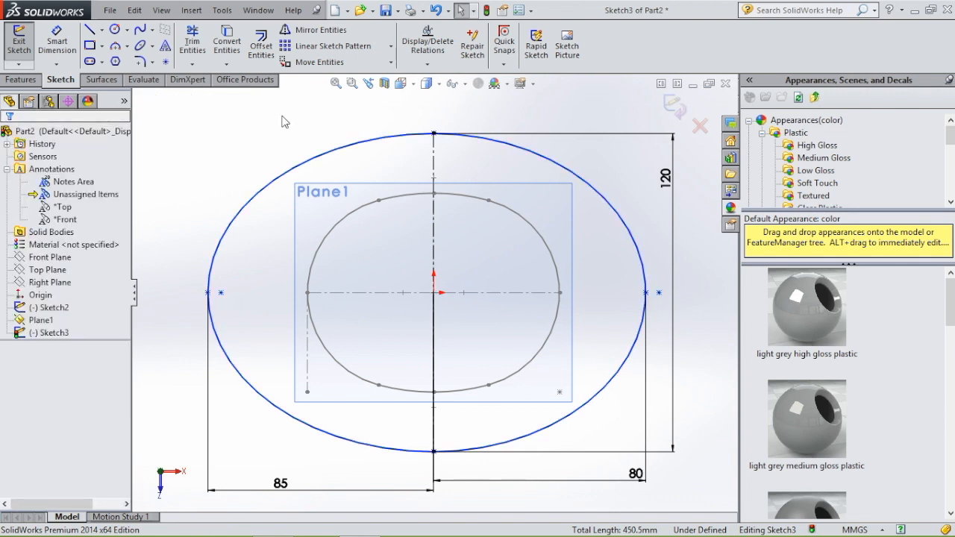
{"action": "left_click", "coordinate": [422, 450]}
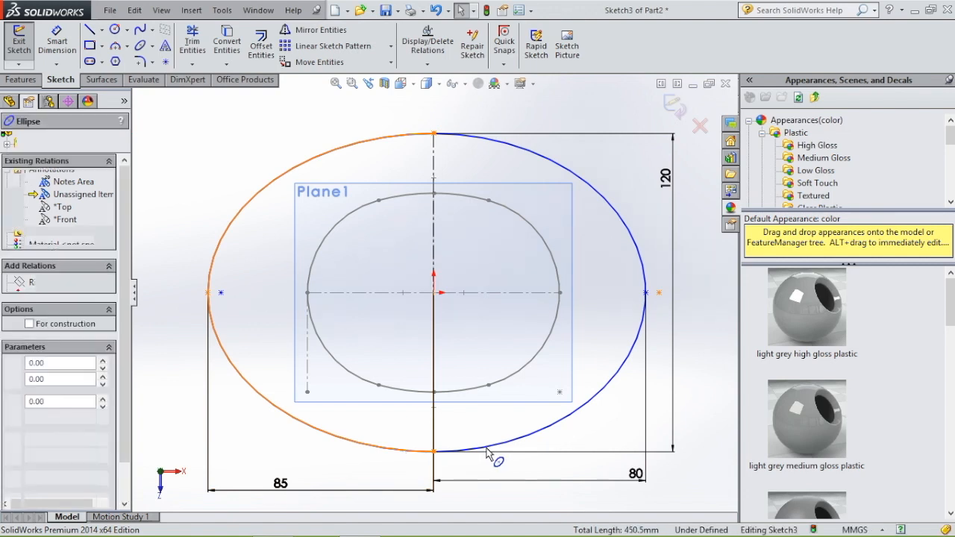
{"action": "left_click", "coordinate": [481, 451], "text": "ctrl"}
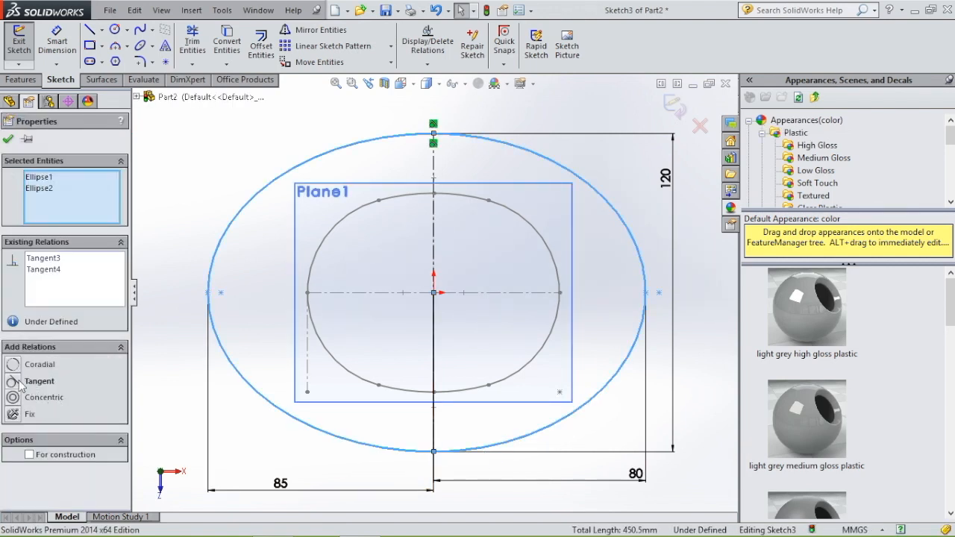
{"action": "left_click", "coordinate": [710, 455]}
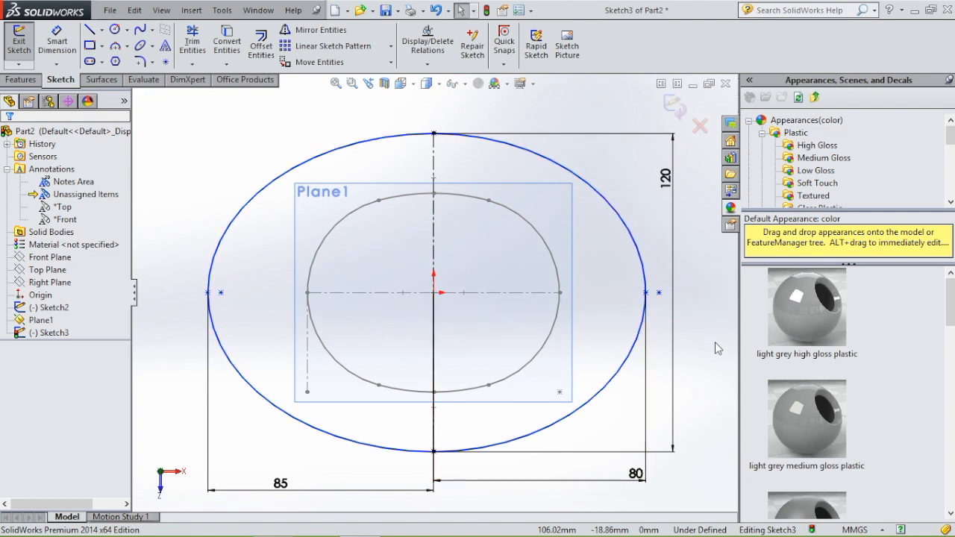
- Exit the sketch, view the model in 3D and hide the offset reference plane
{"action": "left_click", "coordinate": [674, 105]}
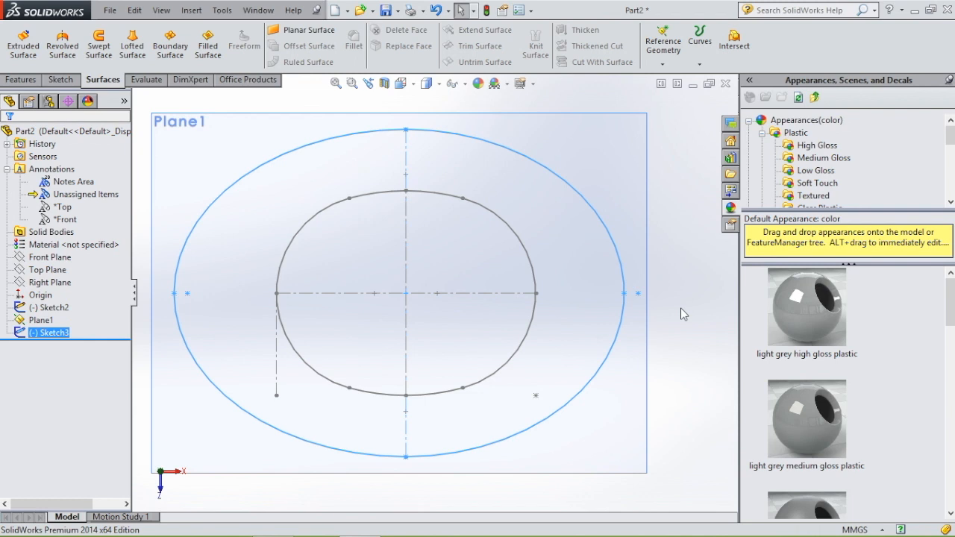
{"action": "key", "text": "ctrl+7"}
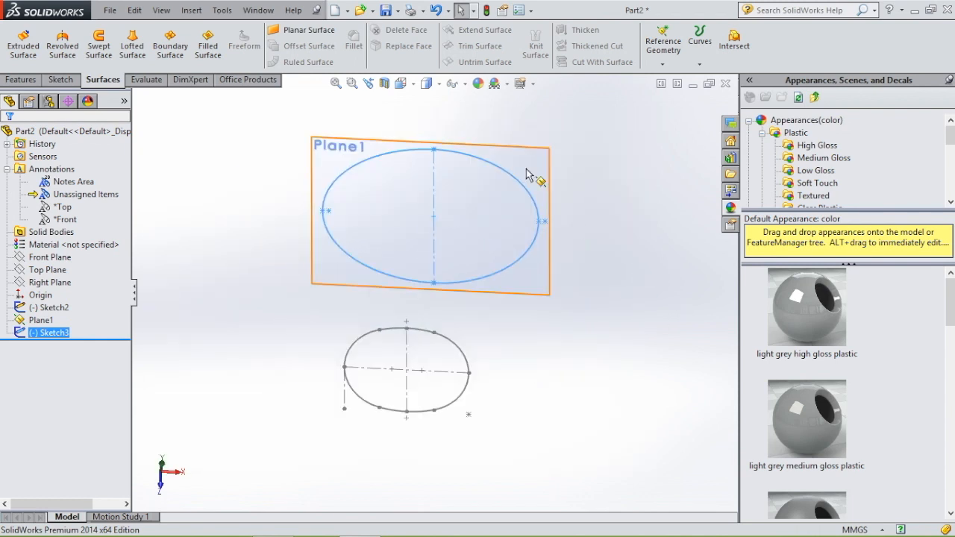
{"action": "left_click", "coordinate": [541, 170]}
{"action": "left_click", "coordinate": [609, 192]}
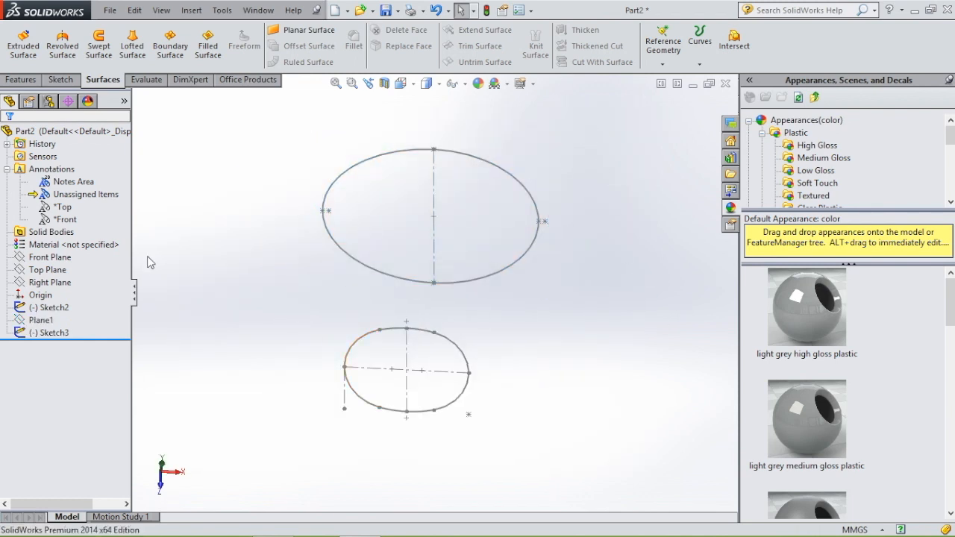
- Start a new sketch on the Front Plane and view it normal to the plane
{"action": "left_click", "coordinate": [67, 258]}
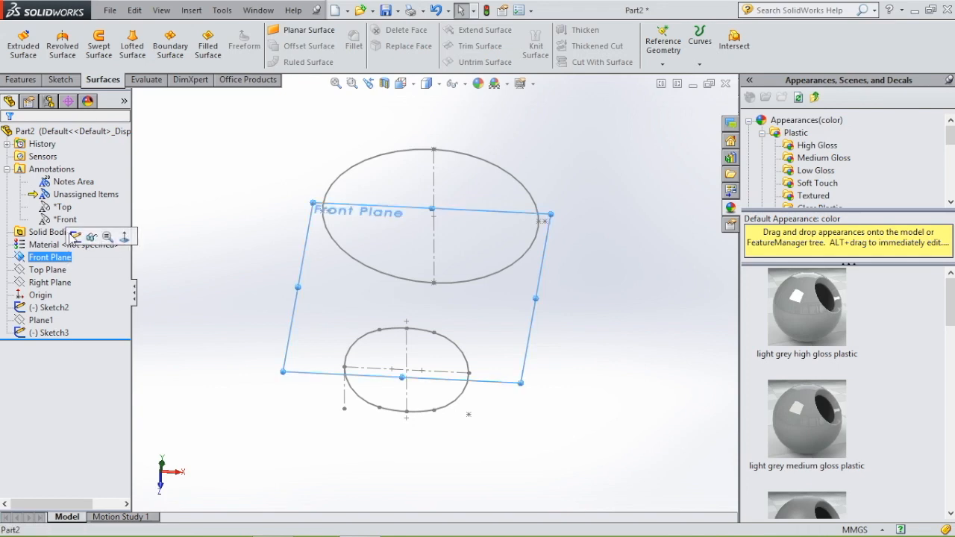
{"action": "left_click", "coordinate": [78, 238]}
{"action": "key", "text": "space"}
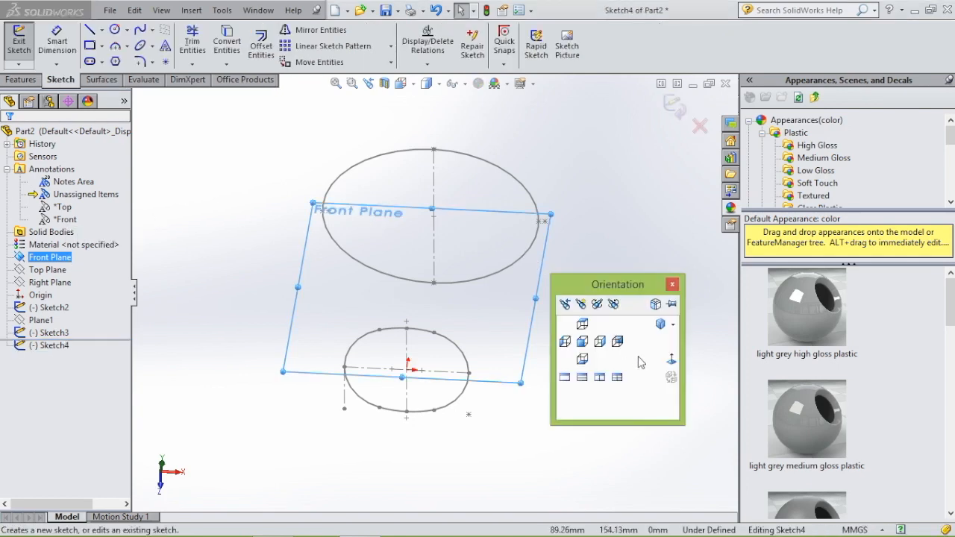
{"action": "left_click", "coordinate": [669, 363]}
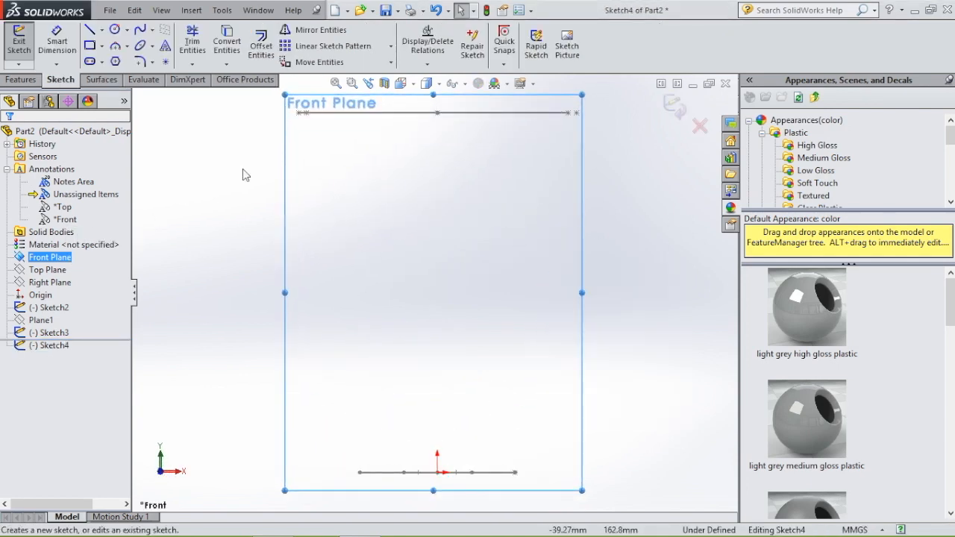
- Draw two three-point arcs running from the upper to the lower profile, radius about 834 mm on the left and about 1364 mm on the right
{"action": "left_click", "coordinate": [117, 47]}
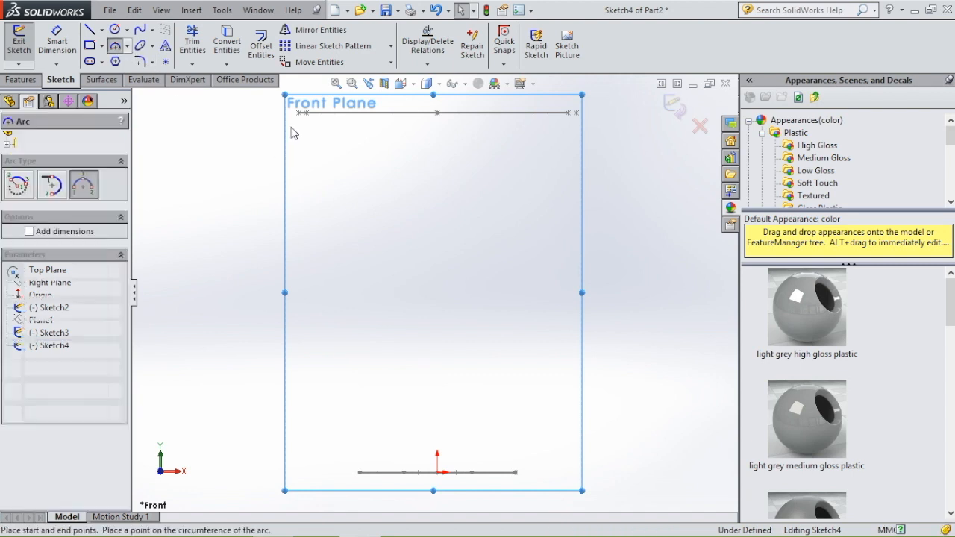
{"action": "left_click", "coordinate": [281, 109]}
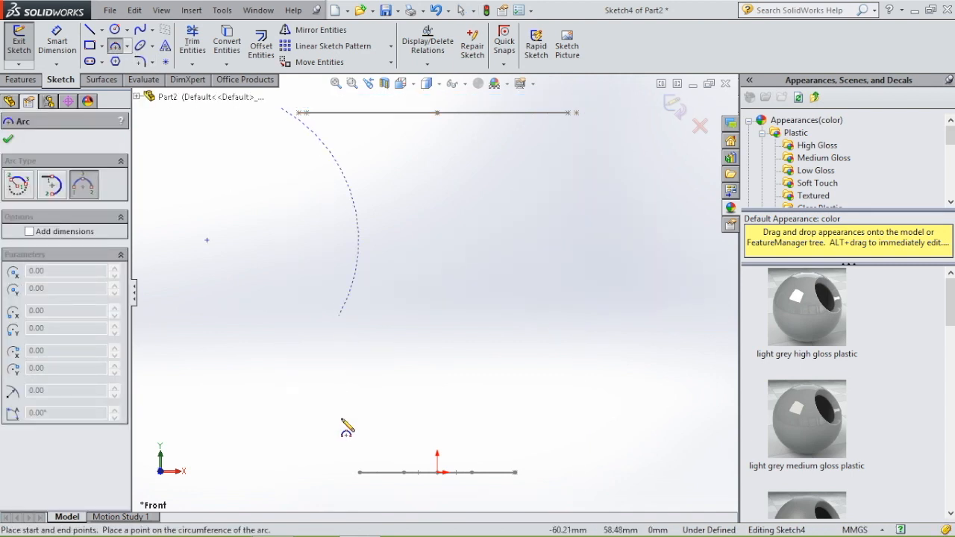
{"action": "left_click", "coordinate": [352, 474]}
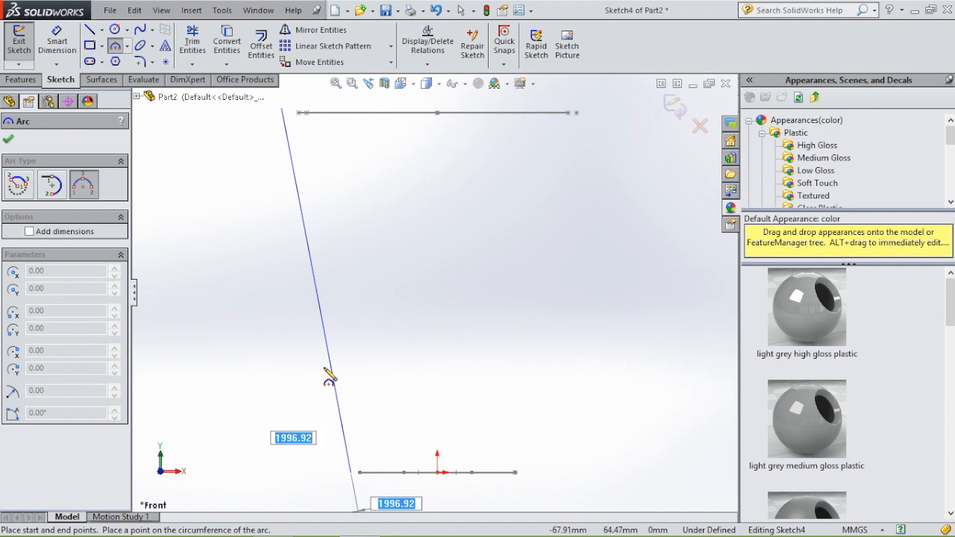
{"action": "left_click", "coordinate": [326, 380]}
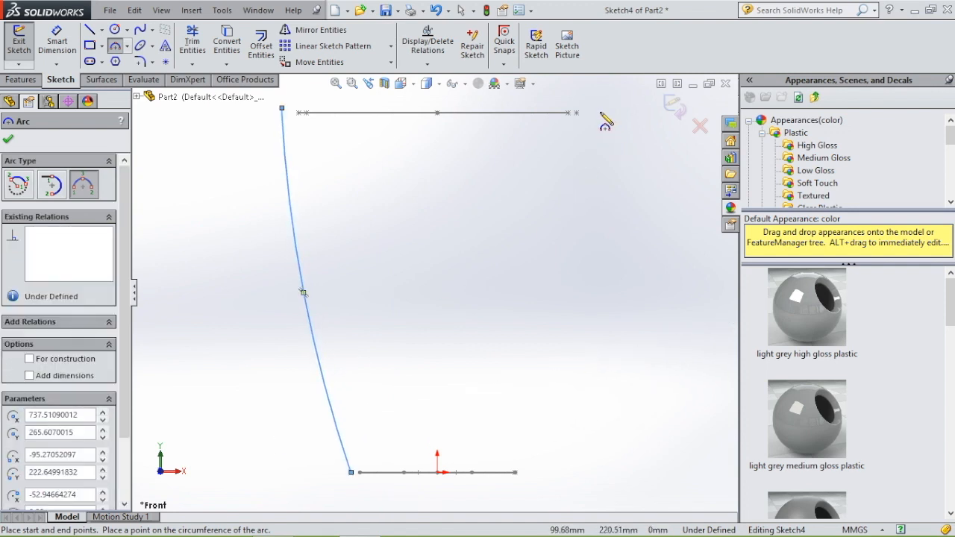
{"action": "left_click", "coordinate": [596, 118]}
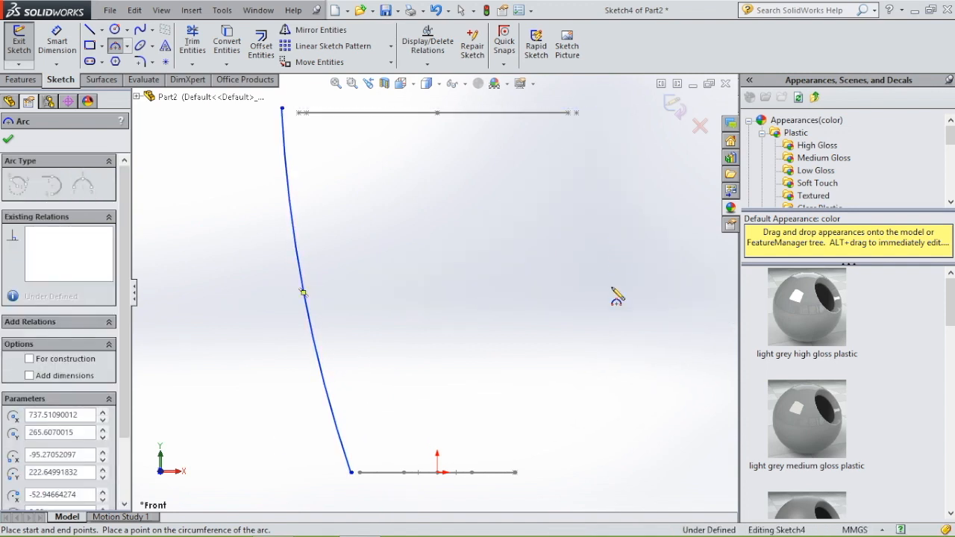
{"action": "left_click", "coordinate": [530, 471]}
{"action": "left_click", "coordinate": [569, 297]}
{"action": "key", "text": "Escape"}
- Add Pierce relations between the upper endpoints of both side arcs and the matching halves of the upper ellipse
{"action": "middle_click_drag", "start_coordinate": [361, 144], "coordinate": [332, 205]}
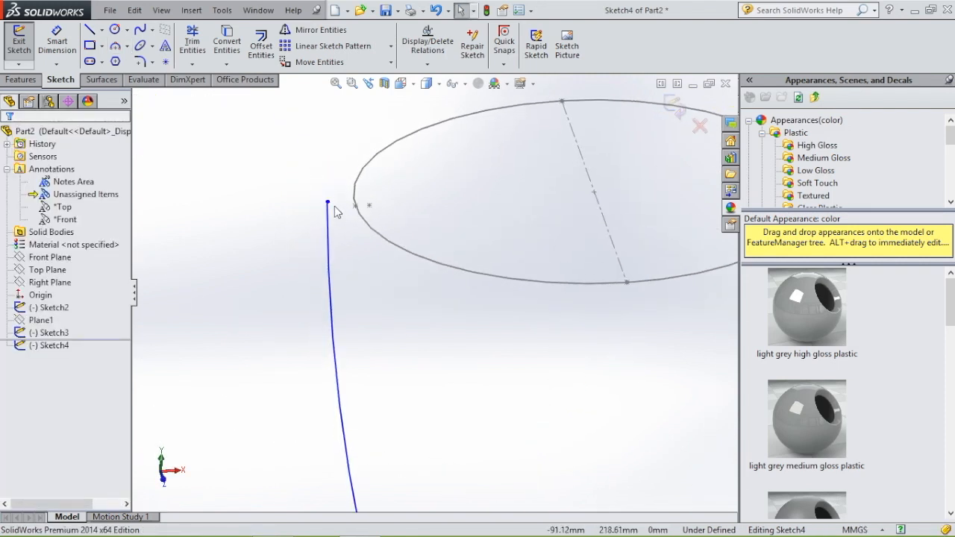
{"action": "left_click", "coordinate": [366, 225], "text": "ctrl"}
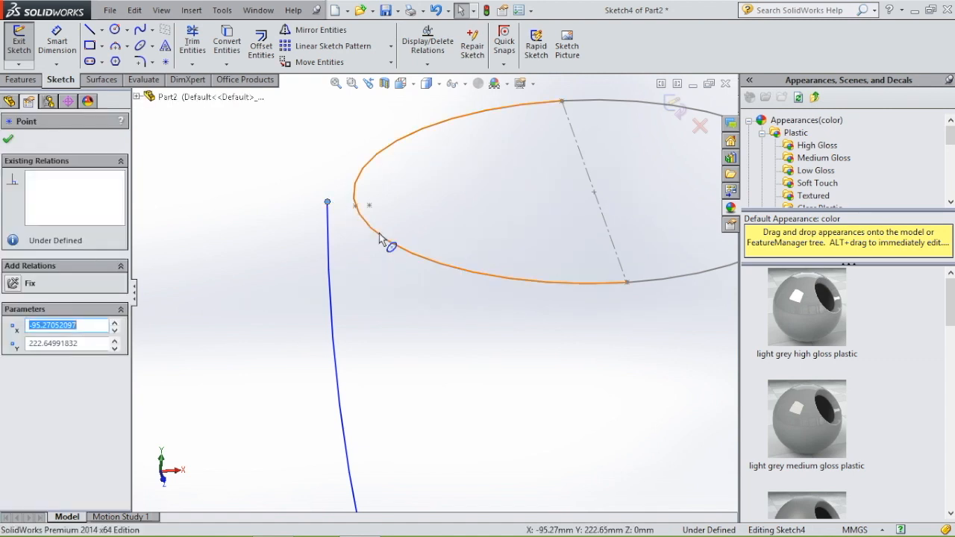
{"action": "left_click", "coordinate": [35, 398]}
{"action": "scroll", "coordinate": [464, 358], "scroll_direction": "up", "scroll_amount": 3}
{"action": "scroll", "coordinate": [561, 271], "scroll_direction": "down", "scroll_amount": 3}
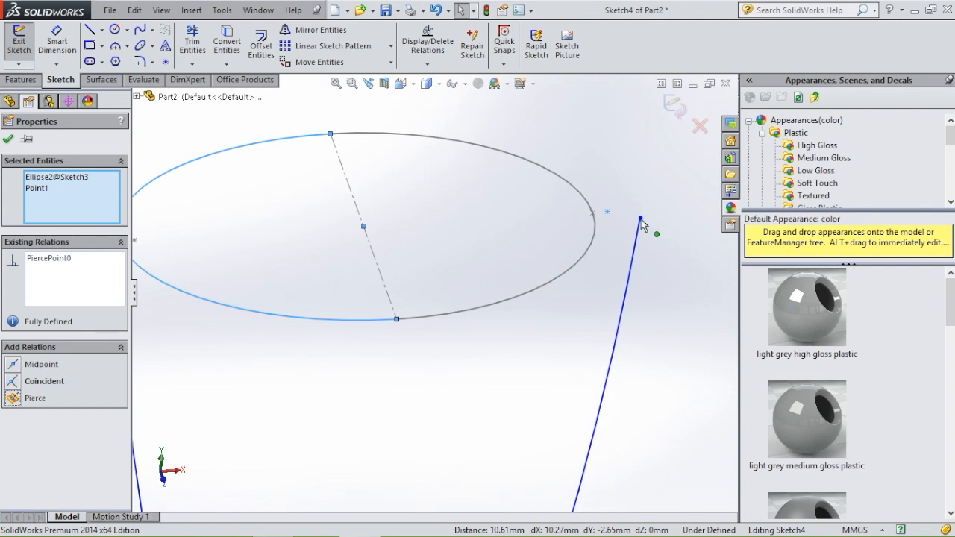
{"action": "left_click", "coordinate": [639, 219]}
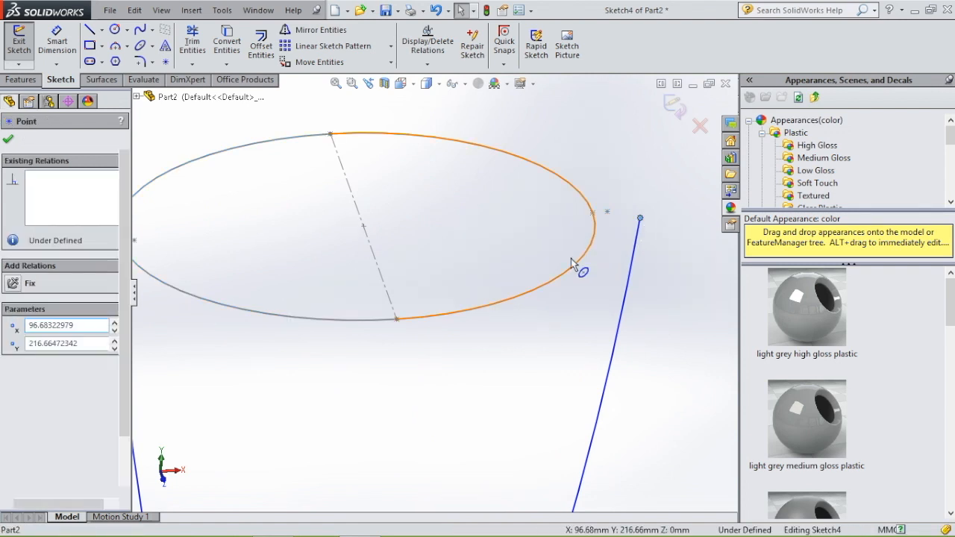
{"action": "left_click", "coordinate": [581, 257], "text": "ctrl"}
{"action": "left_click", "coordinate": [35, 398]}
- Add Pierce relations between the lower endpoints of both side arcs and the end arcs of the lower oval
{"action": "scroll", "coordinate": [351, 375], "scroll_direction": "up", "scroll_amount": 4}
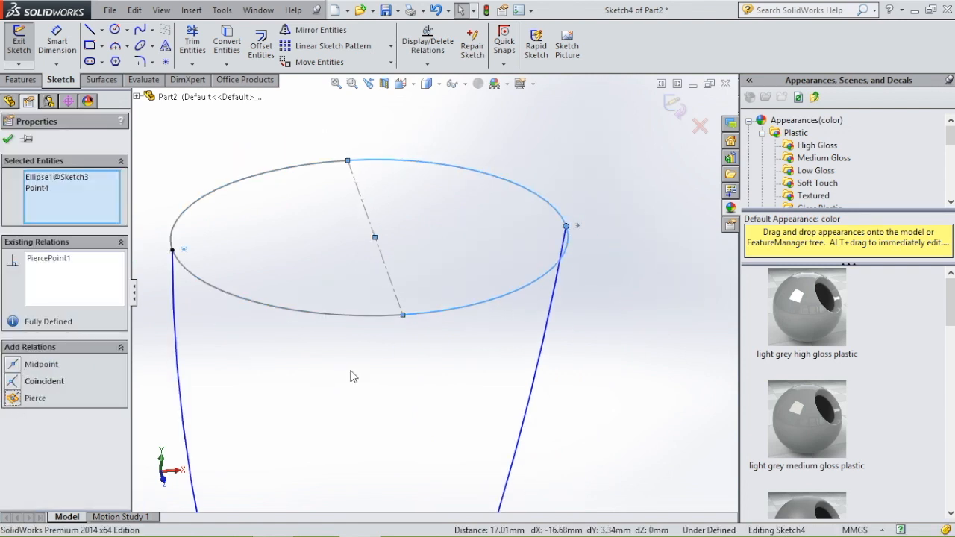
{"action": "scroll", "coordinate": [358, 417], "scroll_direction": "up", "scroll_amount": 2}
{"action": "scroll", "coordinate": [426, 410], "scroll_direction": "down", "scroll_amount": 5}
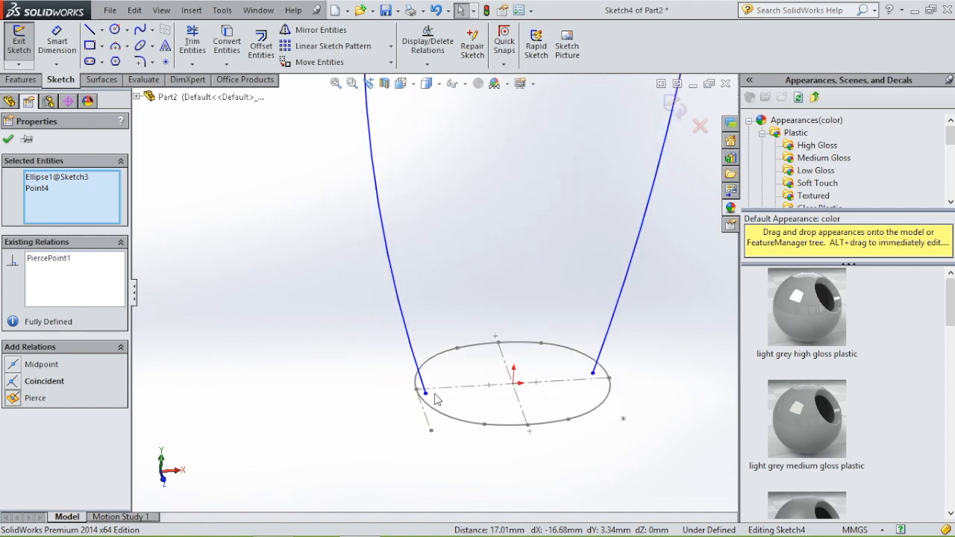
{"action": "left_click", "coordinate": [425, 393]}
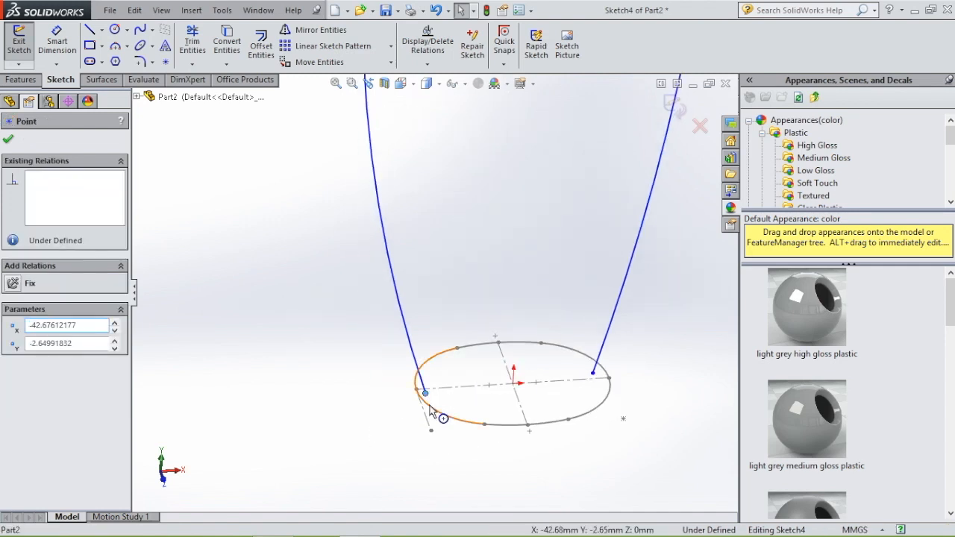
{"action": "left_click", "coordinate": [430, 410], "text": "ctrl"}
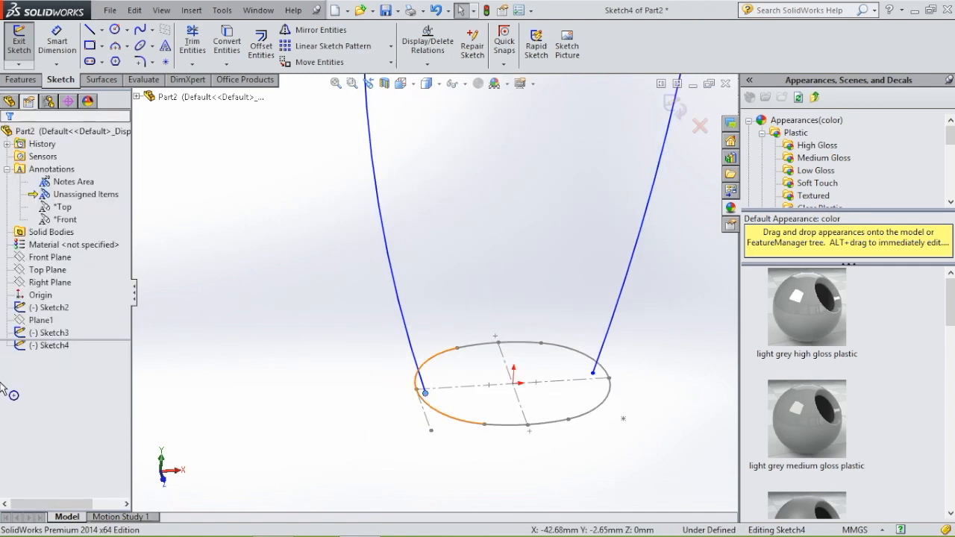
{"action": "left_click", "coordinate": [594, 375]}
{"action": "left_click", "coordinate": [601, 403], "text": "ctrl"}
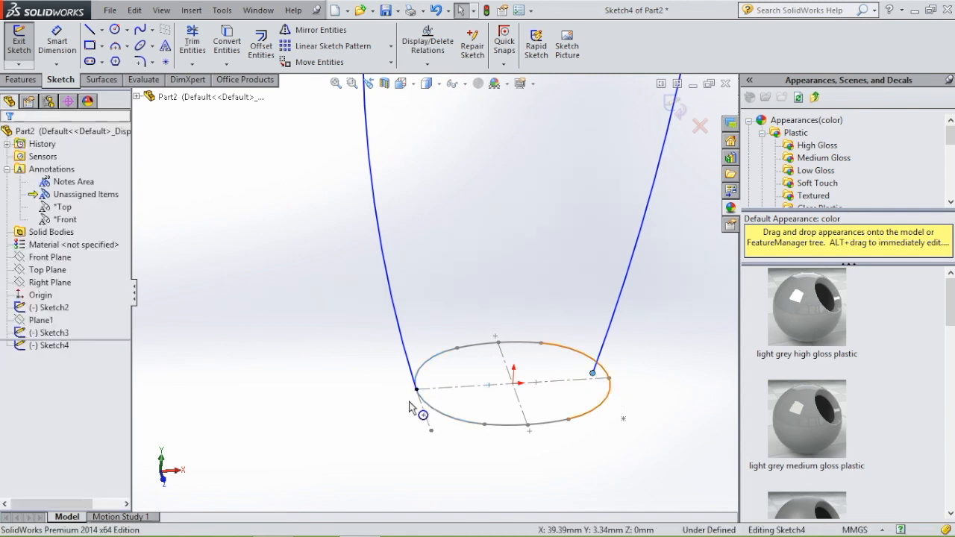
{"action": "scroll", "coordinate": [511, 354], "scroll_direction": "down", "scroll_amount": 5}
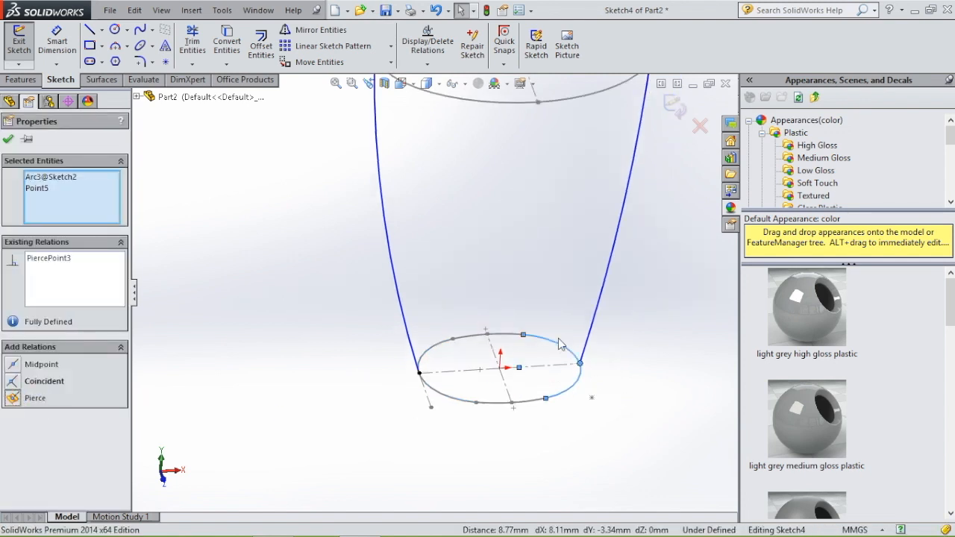
- Show the sketch from the front and dimension the left side arc with a radius of 1000 mm
{"action": "key", "text": "space"}
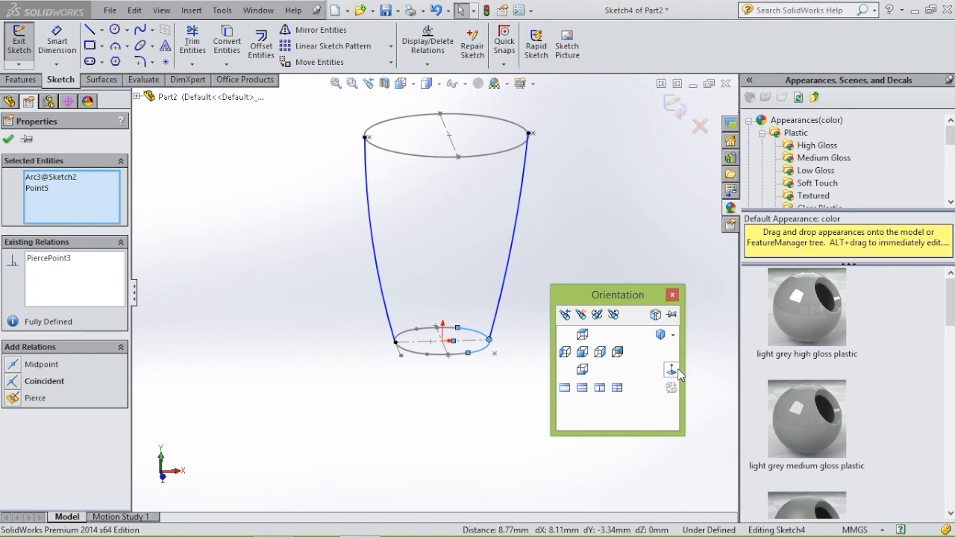
{"action": "left_click", "coordinate": [672, 371]}
{"action": "key", "text": "space"}
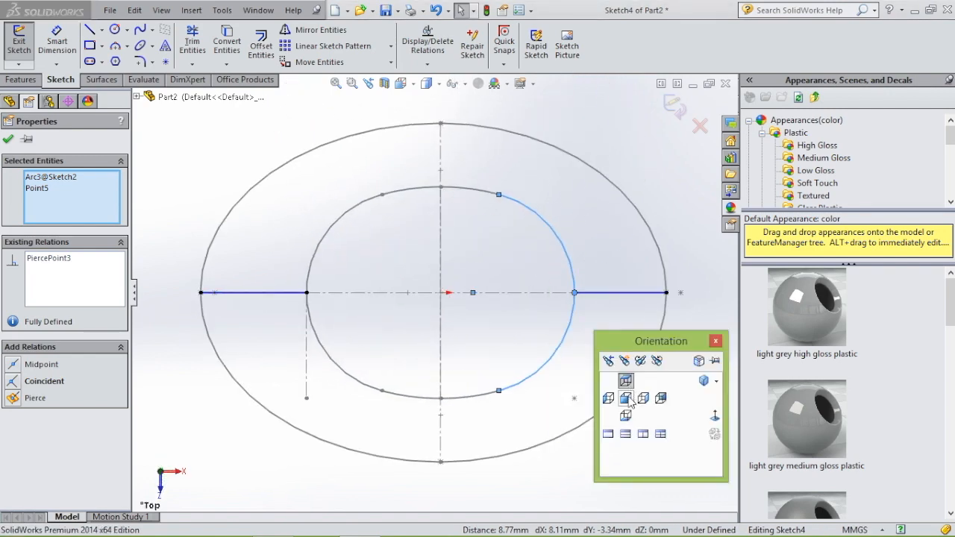
{"action": "left_click", "coordinate": [625, 397]}
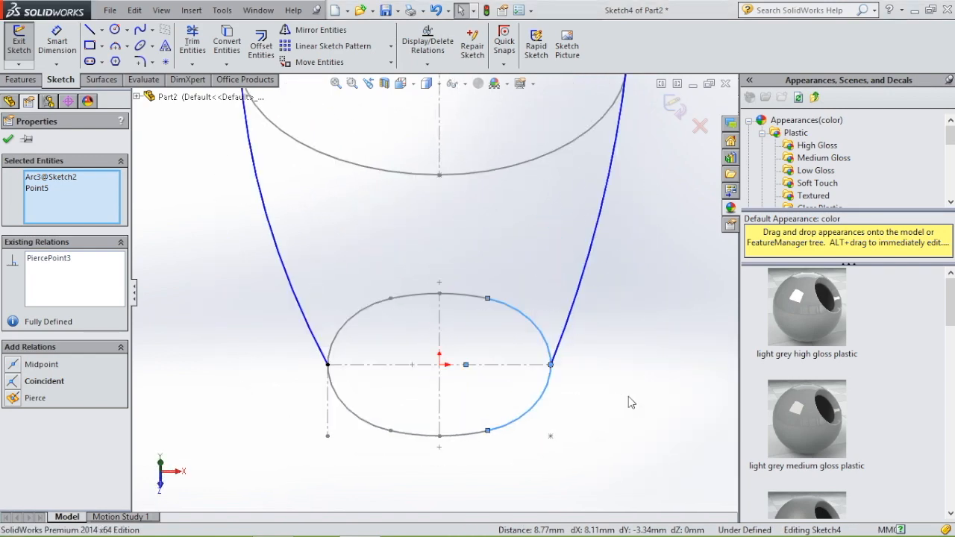
{"action": "left_click", "coordinate": [46, 41]}
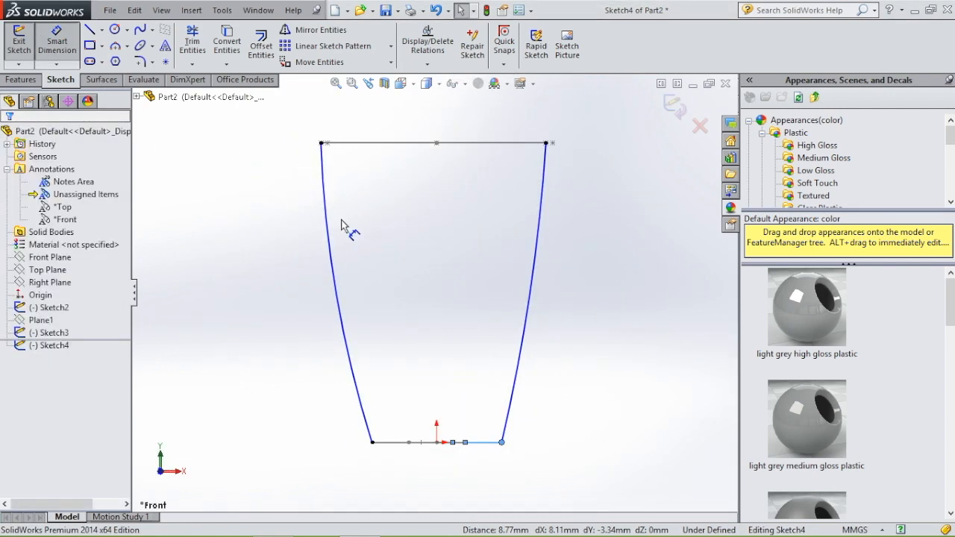
{"action": "left_click", "coordinate": [260, 267]}
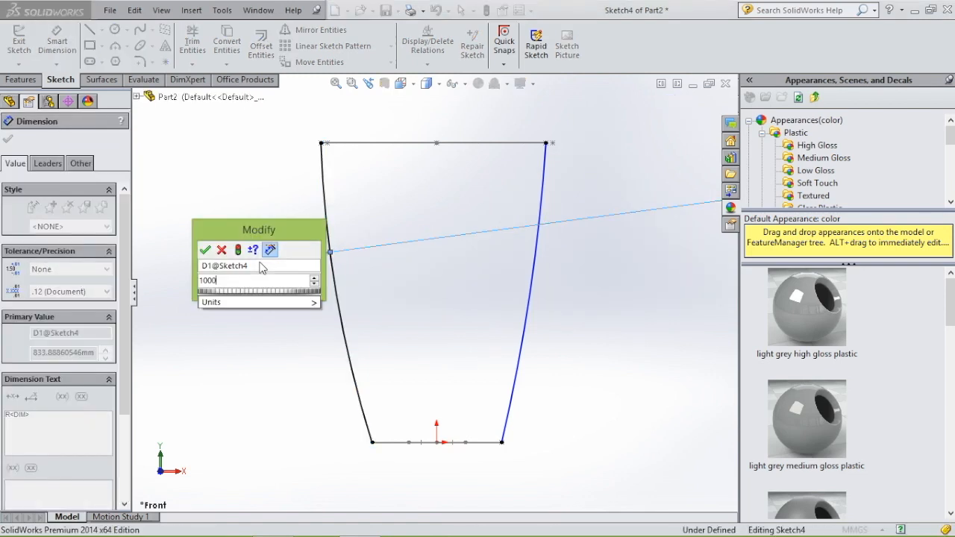
{"action": "type", "text": "1000"}
{"action": "key", "text": "Return"}
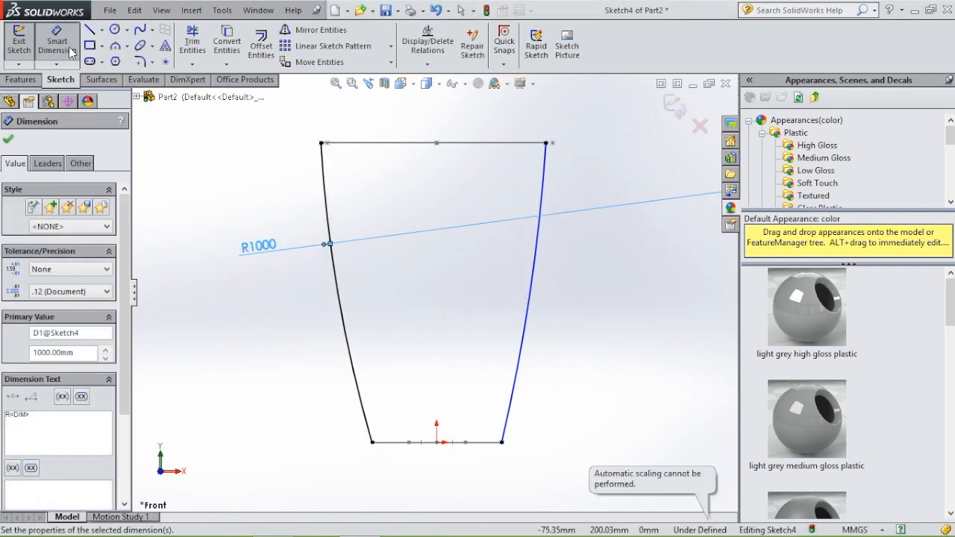
- Dimension the right side arc with a radius of 1500 mm and exit the sketch
{"action": "left_click", "coordinate": [535, 280]}
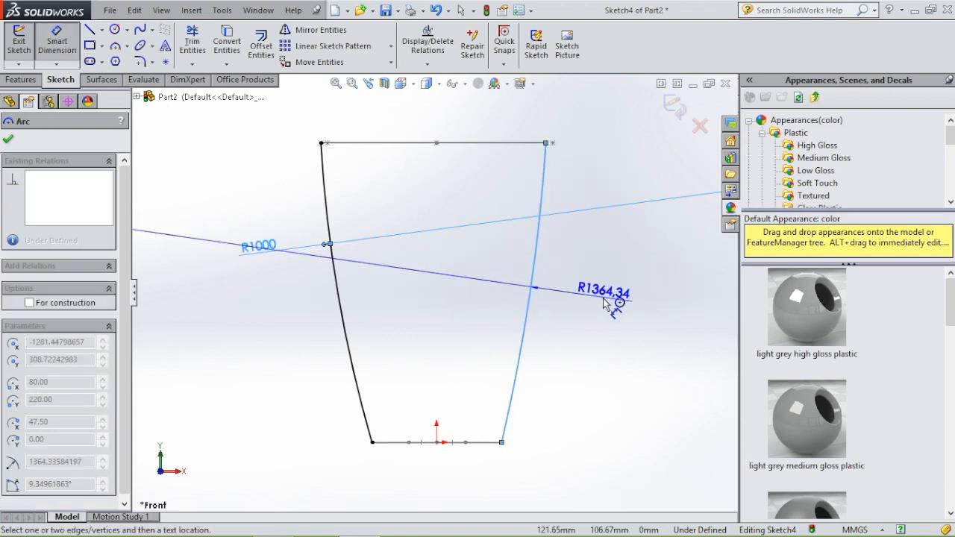
{"action": "left_click", "coordinate": [604, 302]}
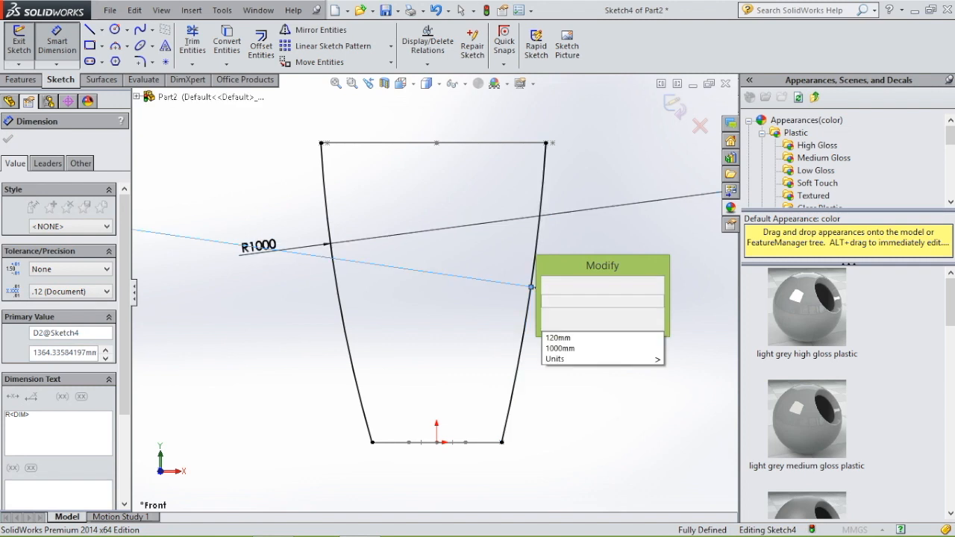
{"action": "type", "text": "1500"}
{"action": "key", "text": "Return"}
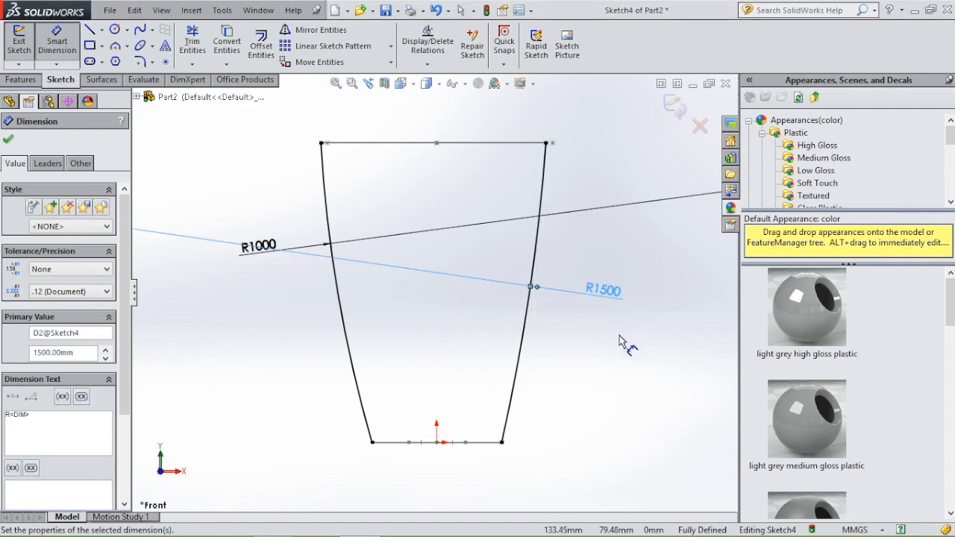
{"action": "scroll", "coordinate": [619, 334], "scroll_direction": "up", "scroll_amount": 4}
{"action": "scroll", "coordinate": [620, 336], "scroll_direction": "down", "scroll_amount": 1}
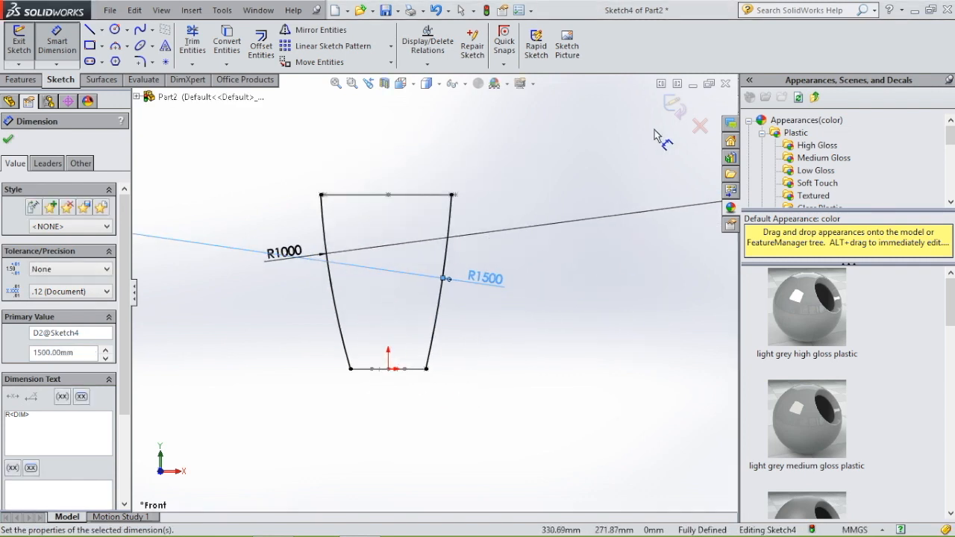
{"action": "scroll", "coordinate": [666, 119], "scroll_direction": "down", "scroll_amount": 1}
{"action": "left_click", "coordinate": [676, 110]}
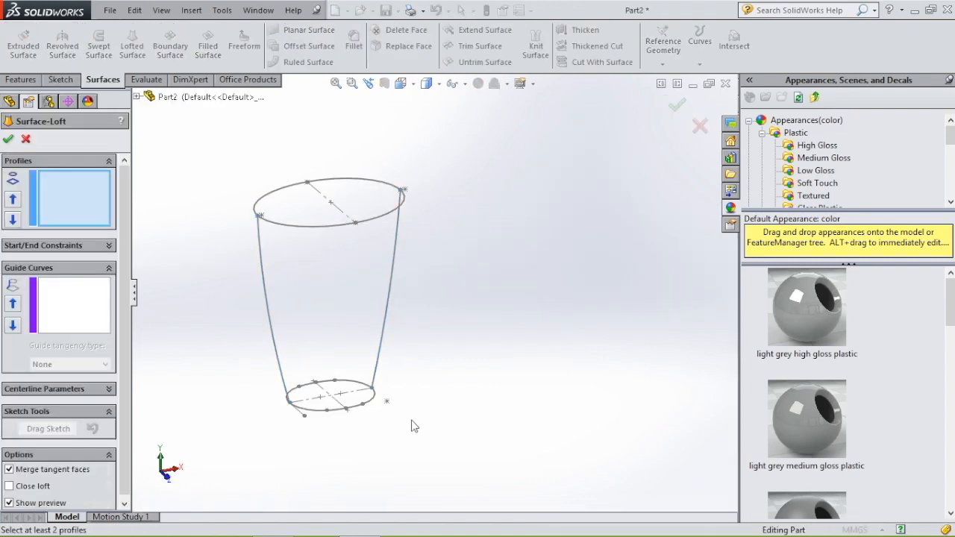
- Create a lofted surface from the lower oval to the upper ellipse, using the two side arcs as guide curves
{"action": "left_click", "coordinate": [360, 407]}
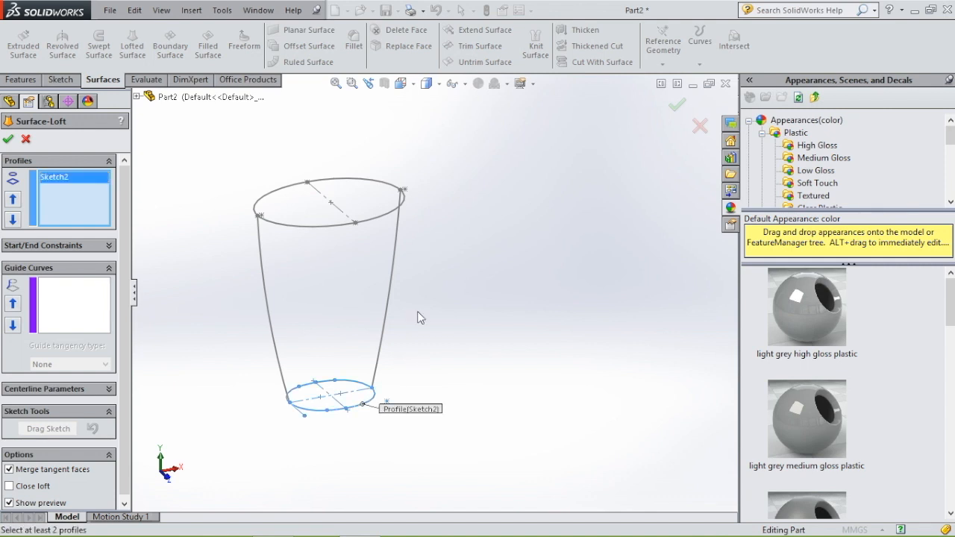
{"action": "left_click", "coordinate": [373, 222]}
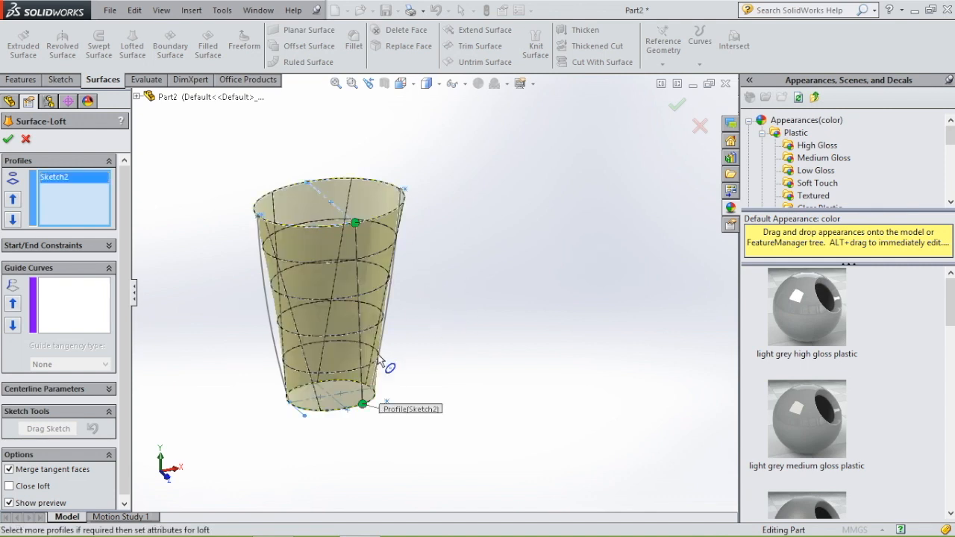
{"action": "left_click", "coordinate": [73, 300]}
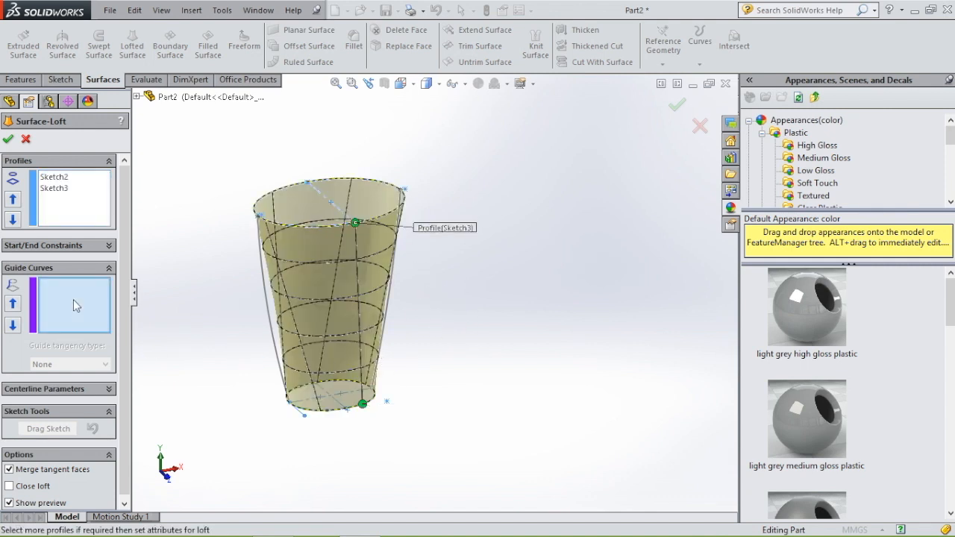
{"action": "left_click", "coordinate": [265, 297]}
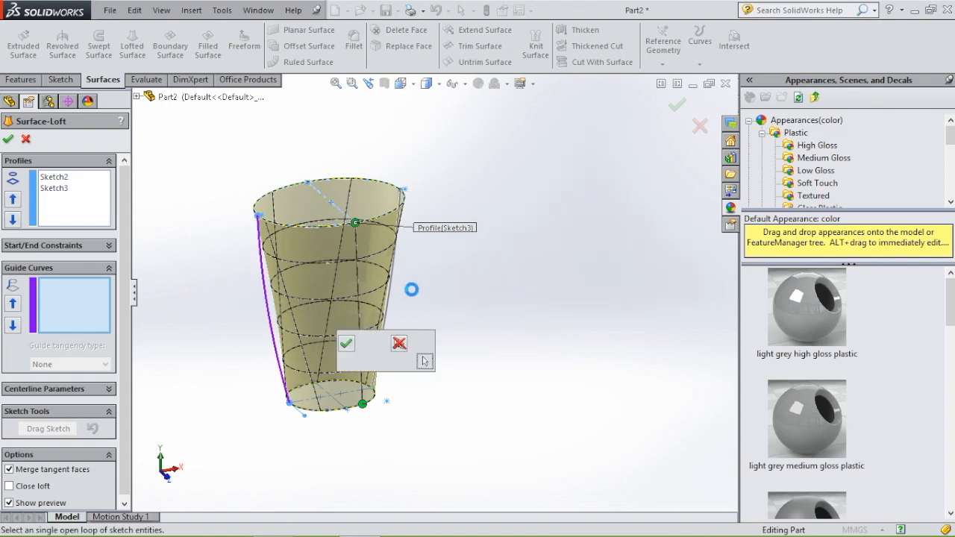
{"action": "left_click", "coordinate": [346, 343]}
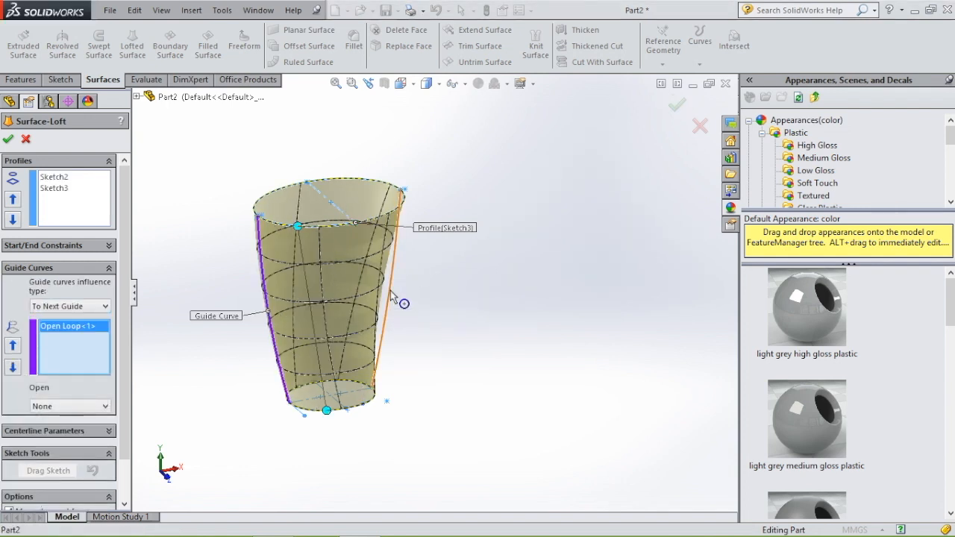
{"action": "left_click", "coordinate": [390, 290]}
{"action": "left_click", "coordinate": [427, 237]}
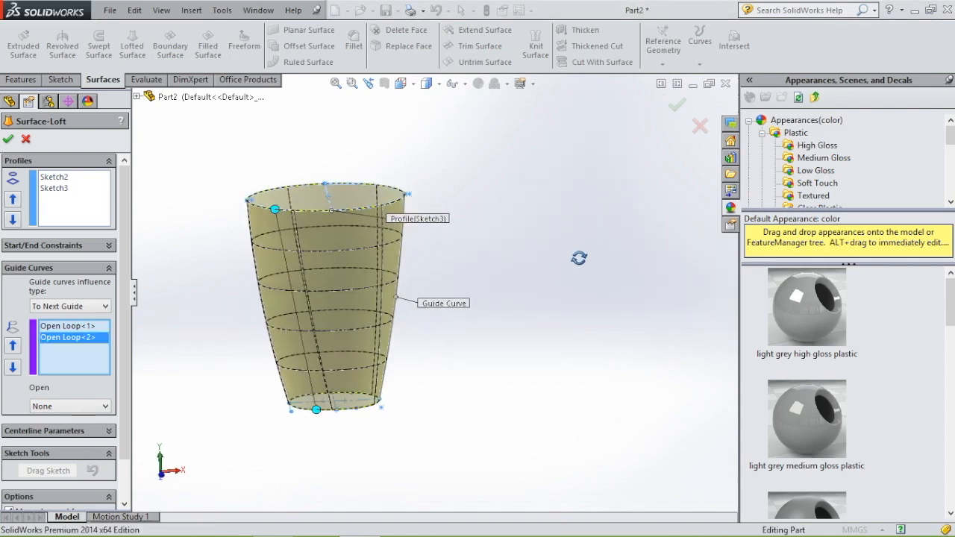
{"action": "left_click", "coordinate": [675, 105]}
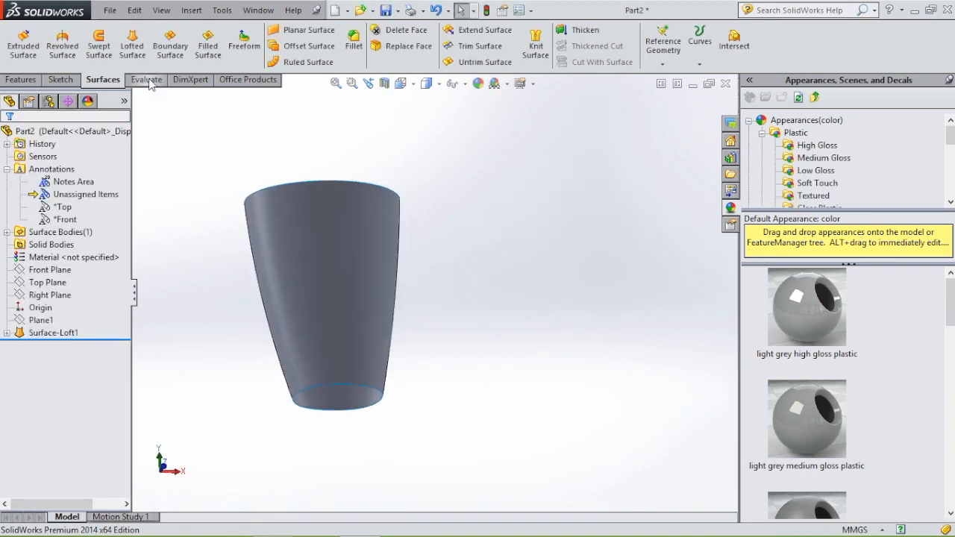
- Close the bottom of the lofted surface with a filled surface bounded by its lower edge, using Contact curvature control
{"action": "left_click", "coordinate": [209, 47]}
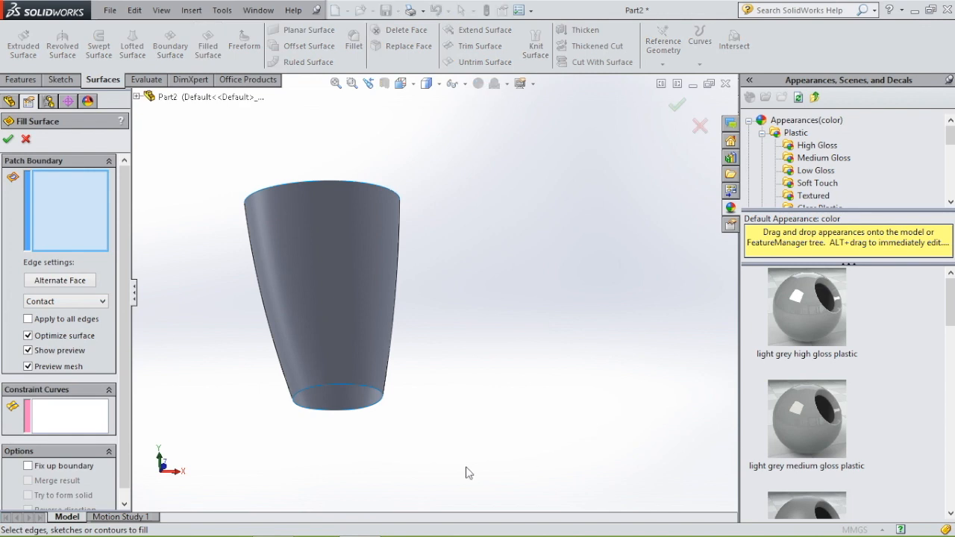
{"action": "left_click", "coordinate": [371, 394]}
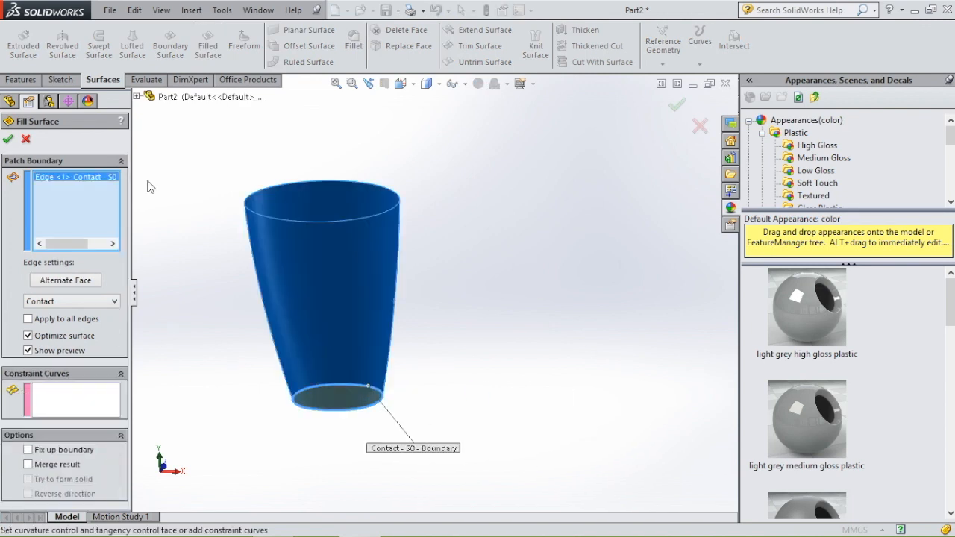
{"action": "left_click", "coordinate": [9, 140]}
{"action": "middle_click_drag", "start_coordinate": [466, 270], "coordinate": [450, 317]}
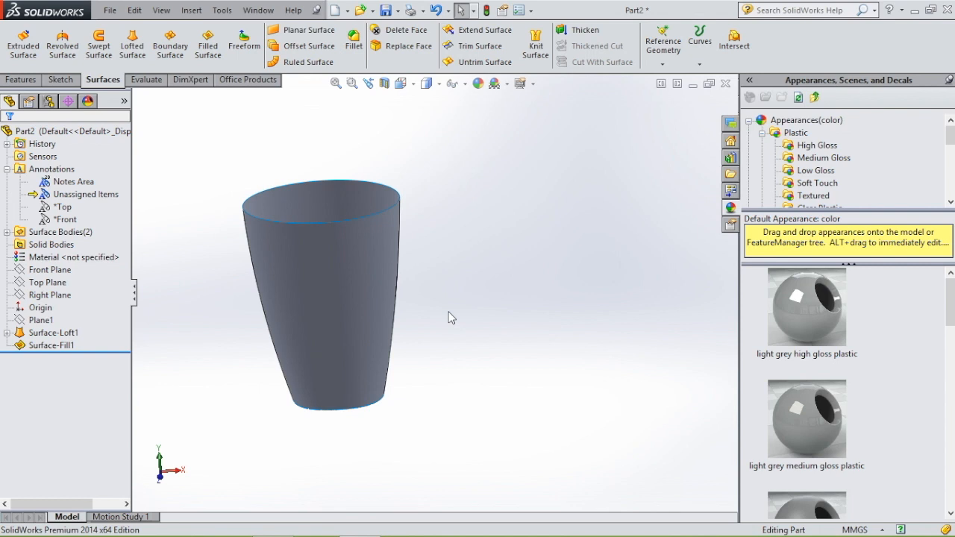
- On the Right Plane, sketch an upright ellipse about 116 mm tall, centred on the middle of the cup's top edge
{"action": "left_click", "coordinate": [46, 296]}
{"action": "left_click", "coordinate": [60, 283], "text": "ctrl"}
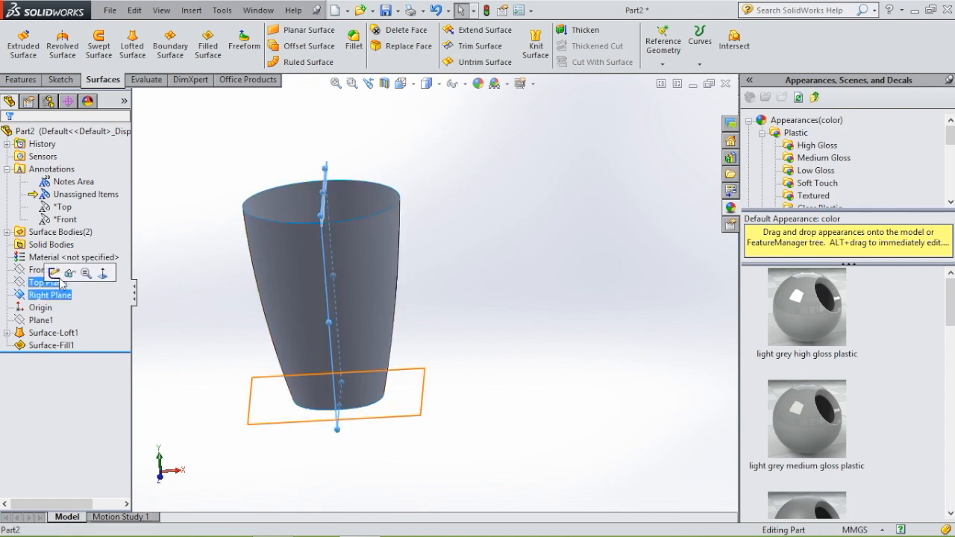
{"action": "left_click", "coordinate": [54, 273]}
{"action": "key", "text": "space"}
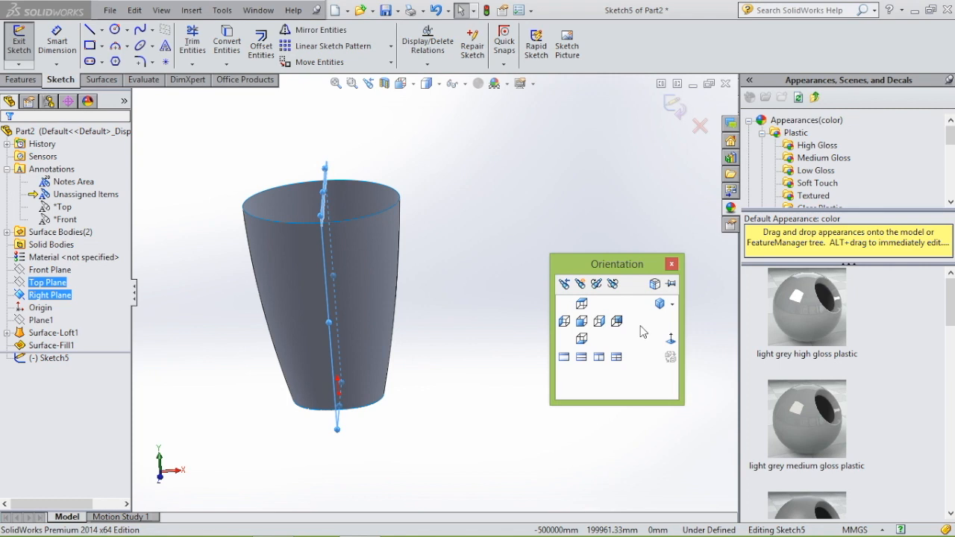
{"action": "left_click", "coordinate": [669, 340]}
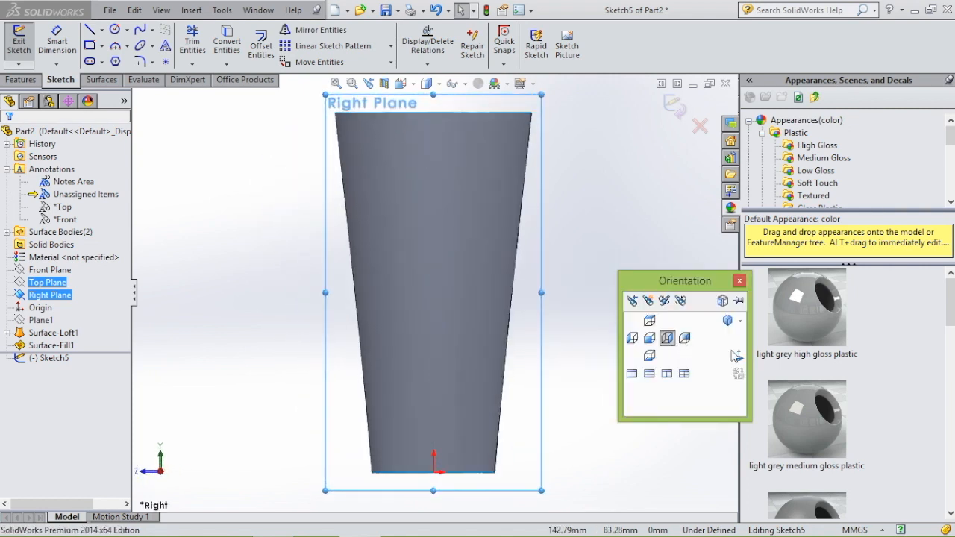
{"action": "left_click", "coordinate": [737, 354]}
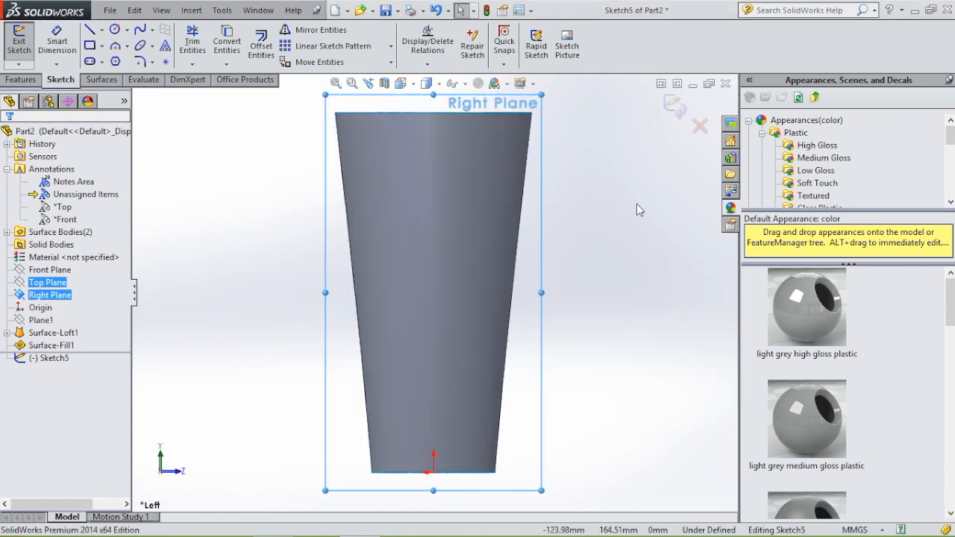
{"action": "scroll", "coordinate": [636, 204], "scroll_direction": "up", "scroll_amount": 1}
{"action": "scroll", "coordinate": [425, 91], "scroll_direction": "down", "scroll_amount": 2}
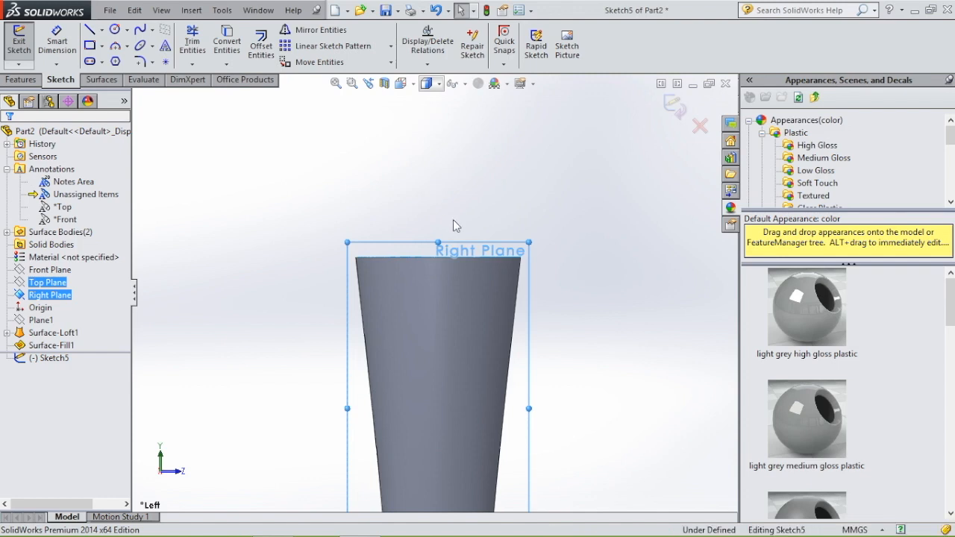
{"action": "left_click", "coordinate": [438, 257]}
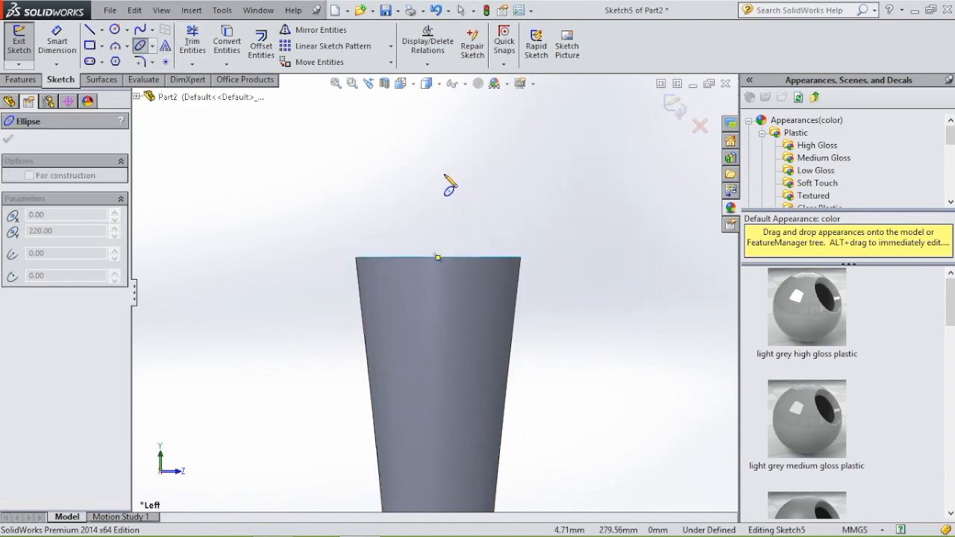
{"action": "left_click", "coordinate": [439, 178]}
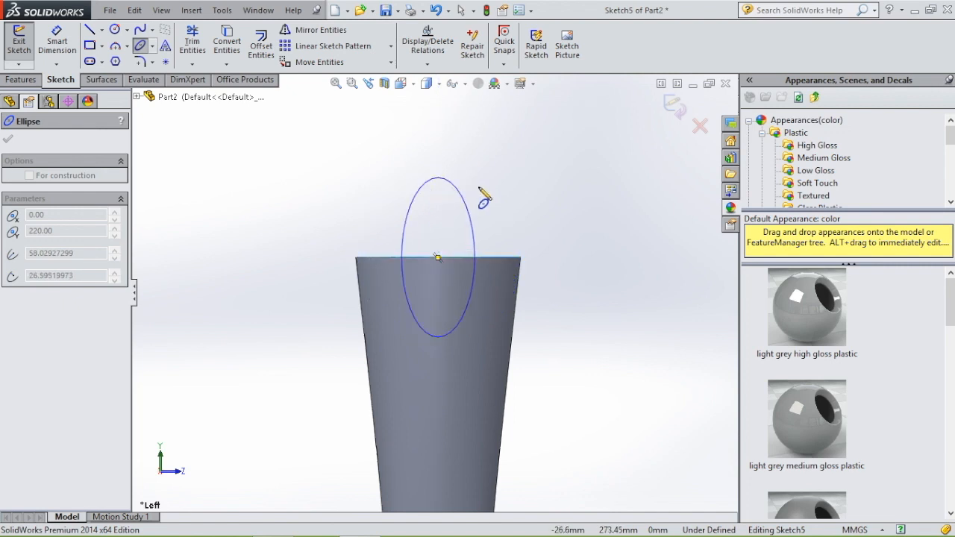
{"action": "left_click", "coordinate": [493, 200]}
{"action": "key", "text": "Escape"}
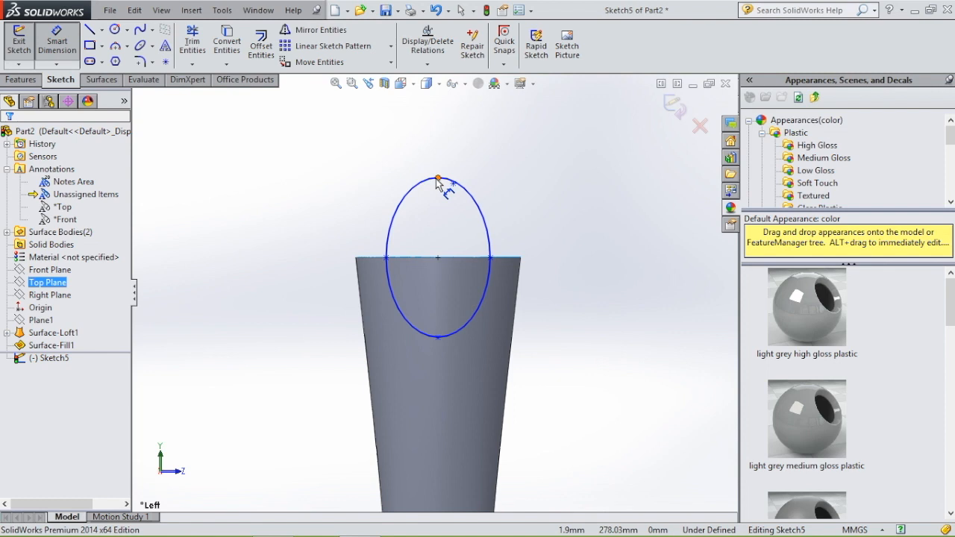
- Dimension the ellipse with a height of 130 mm and a width of 85 mm
{"action": "left_click", "coordinate": [438, 336]}
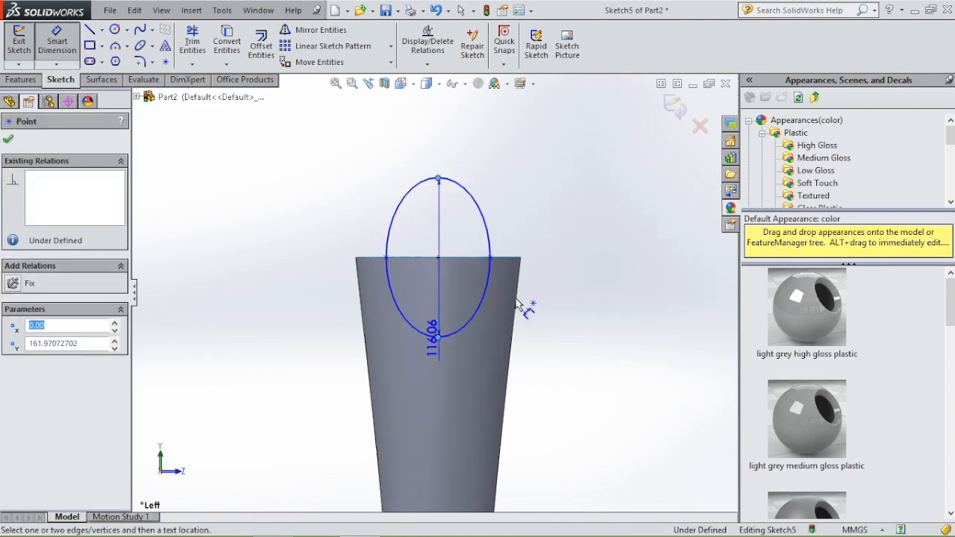
{"action": "left_click", "coordinate": [606, 263]}
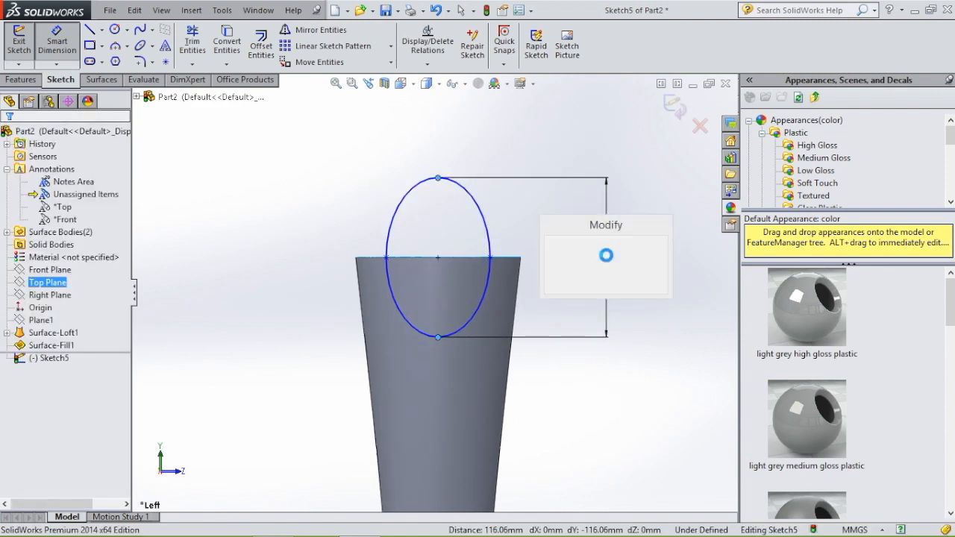
{"action": "type", "text": "130"}
{"action": "key", "text": "Return"}
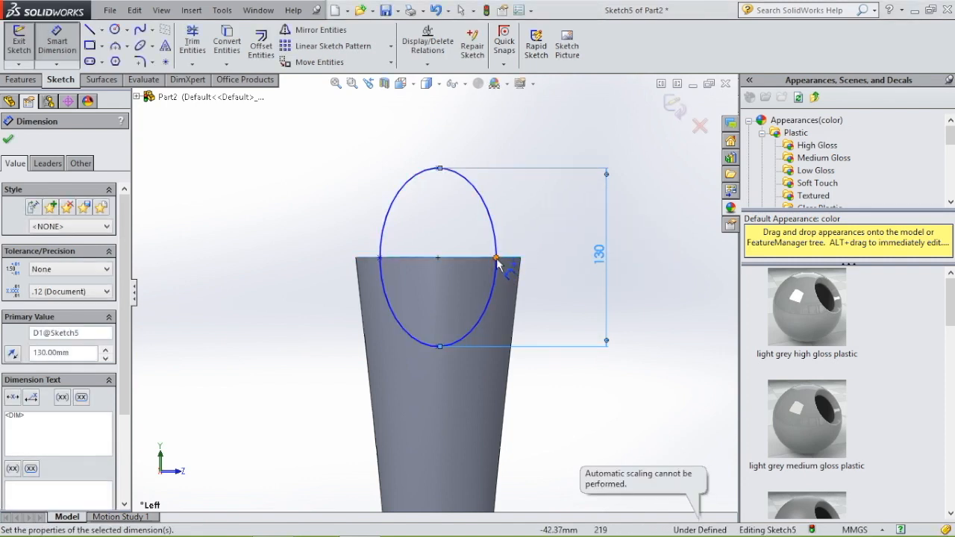
{"action": "left_click", "coordinate": [381, 260]}
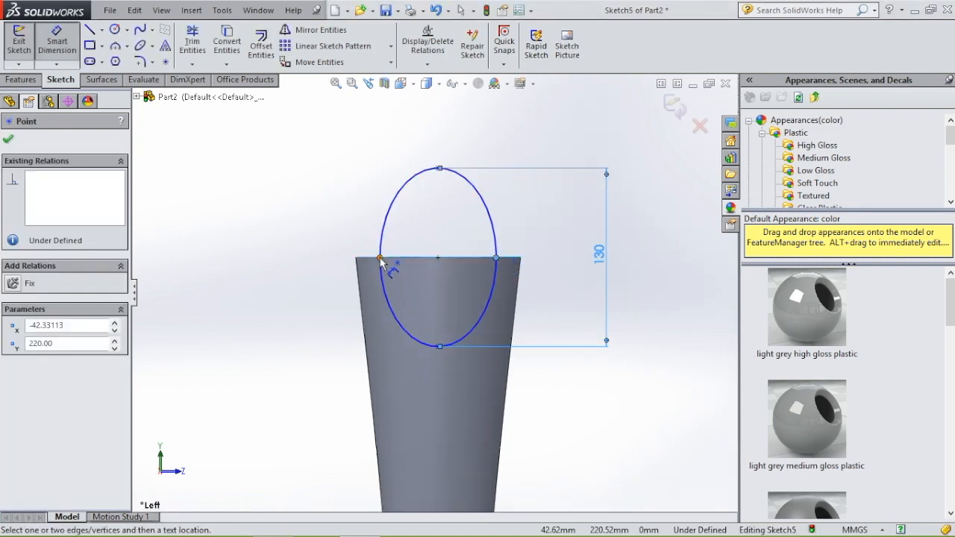
{"action": "left_click", "coordinate": [398, 125]}
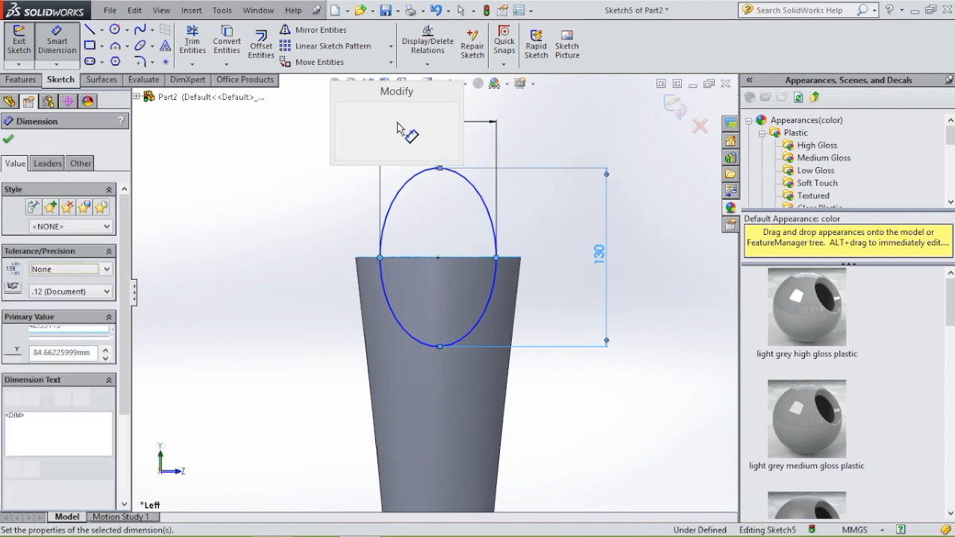
{"action": "key", "text": "Return"}
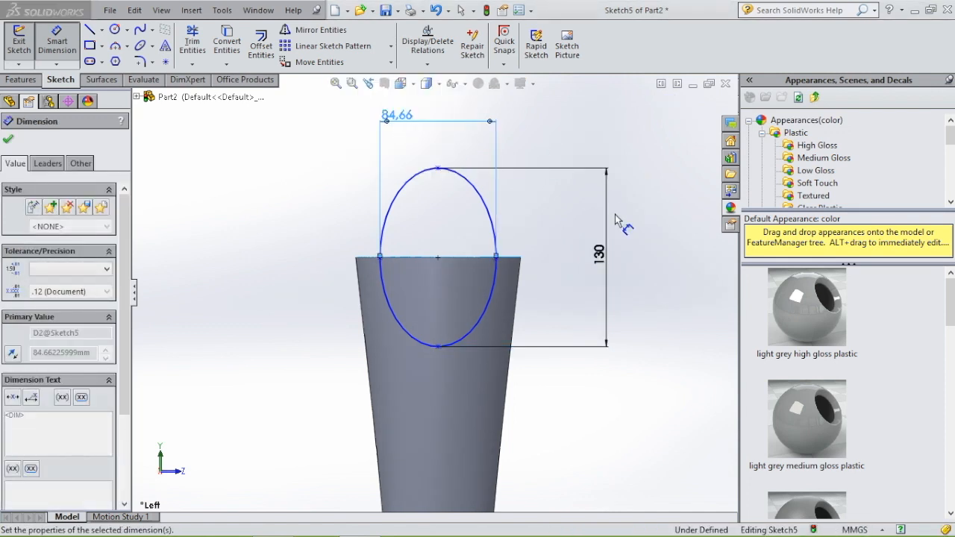
{"action": "left_click", "coordinate": [534, 128]}
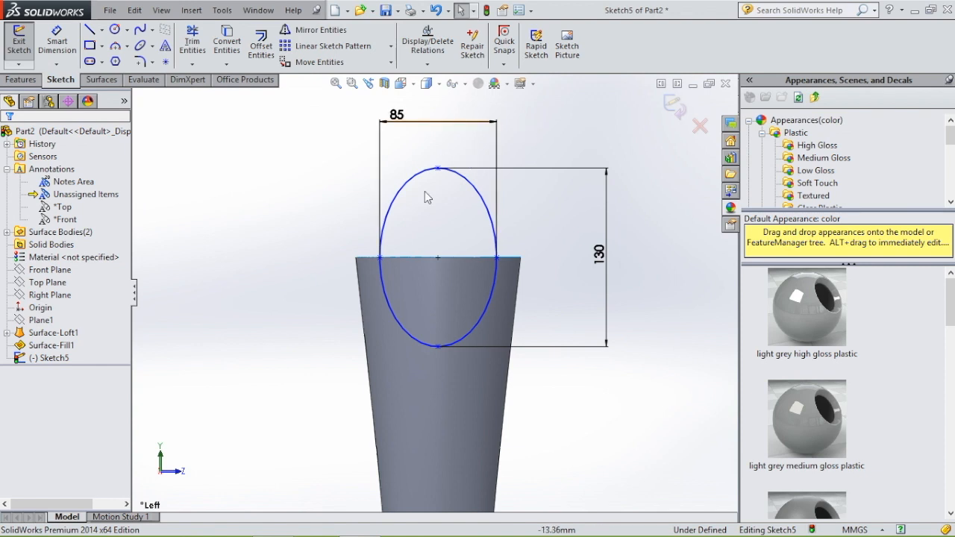
- Extrude the ellipse as a surface 100 mm in the reversed direction, Blind, so it passes through the cup's side wall
{"action": "mouse_move", "coordinate": [567, 186]}
{"action": "middle_mouse_down"}
{"action": "mouse_move", "coordinate": [619, 212]}
{"action": "mouse_move", "coordinate": [560, 246]}
{"action": "middle_mouse_up"}
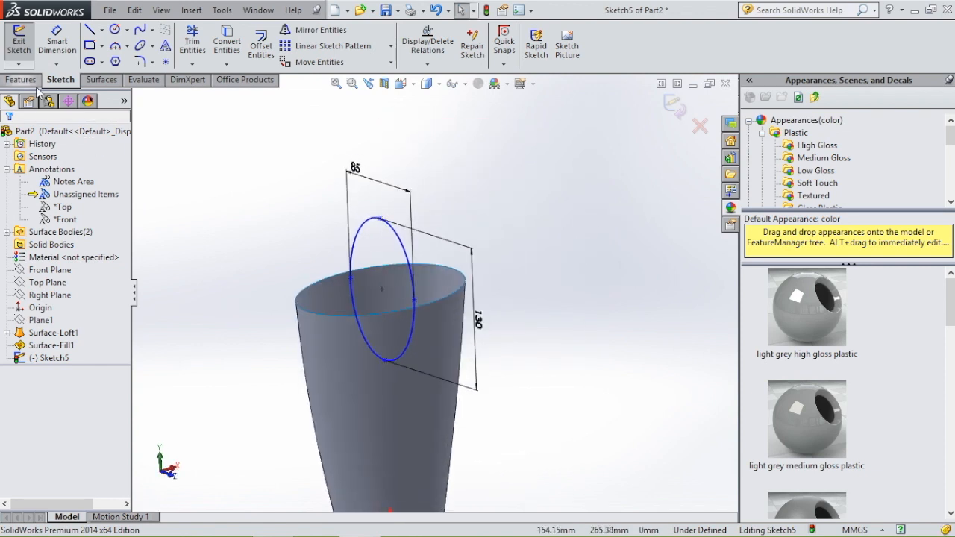
{"action": "left_click", "coordinate": [102, 80]}
{"action": "left_click", "coordinate": [24, 45]}
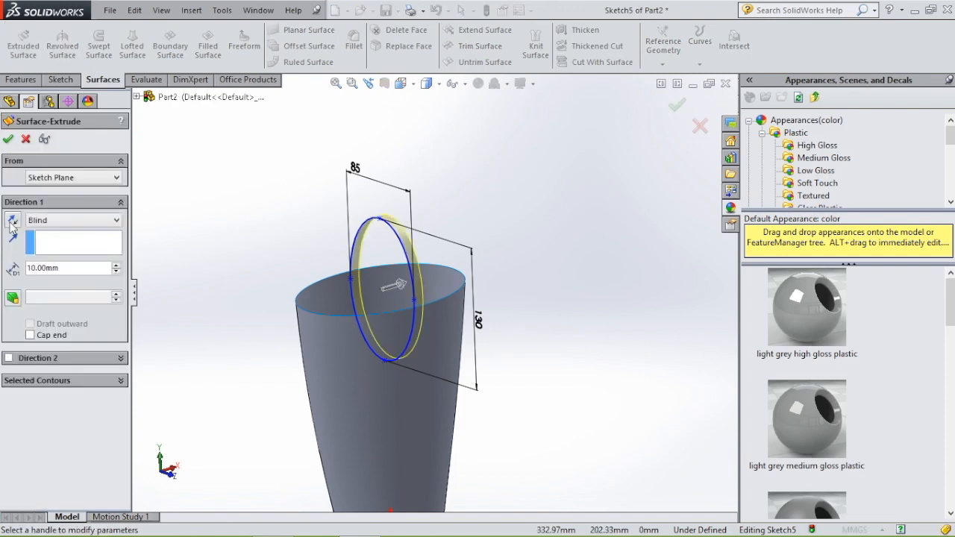
{"action": "left_click", "coordinate": [117, 266]}
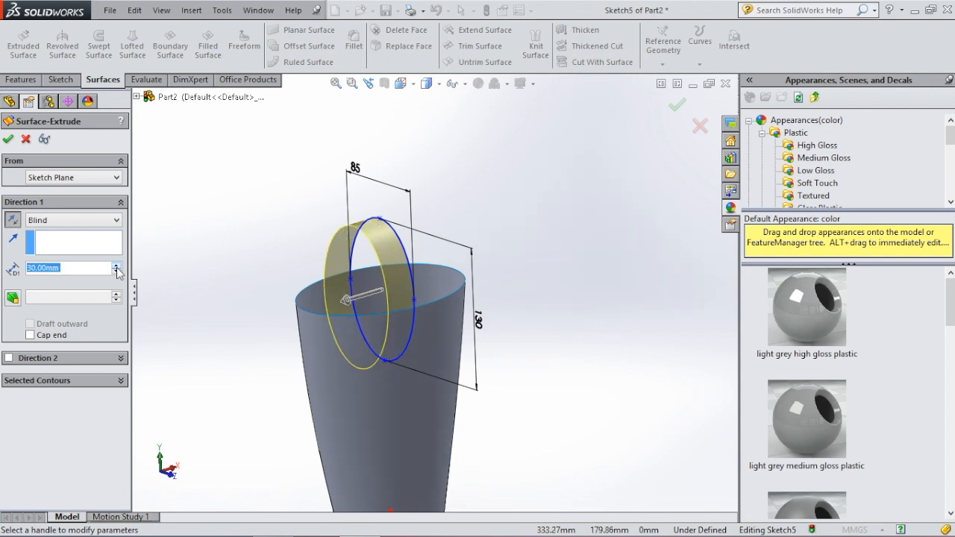
{"action": "left_click", "coordinate": [116, 265]}
{"action": "left_click", "coordinate": [116, 265]}
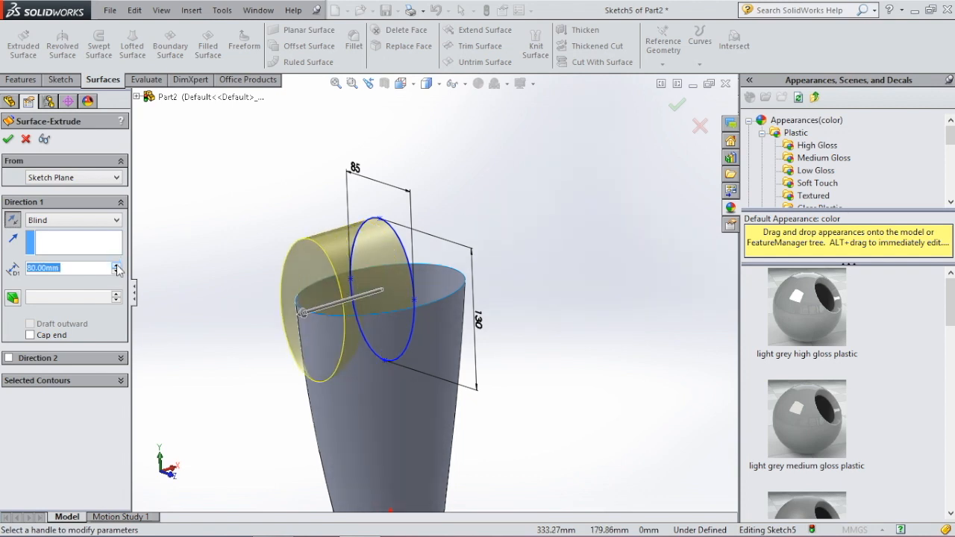
{"action": "left_click", "coordinate": [116, 265]}
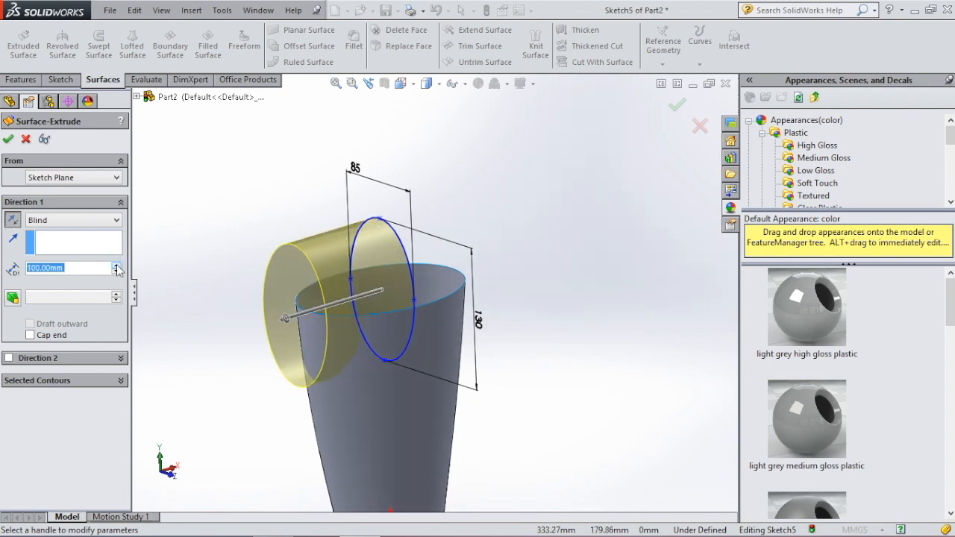
{"action": "left_click", "coordinate": [9, 139]}
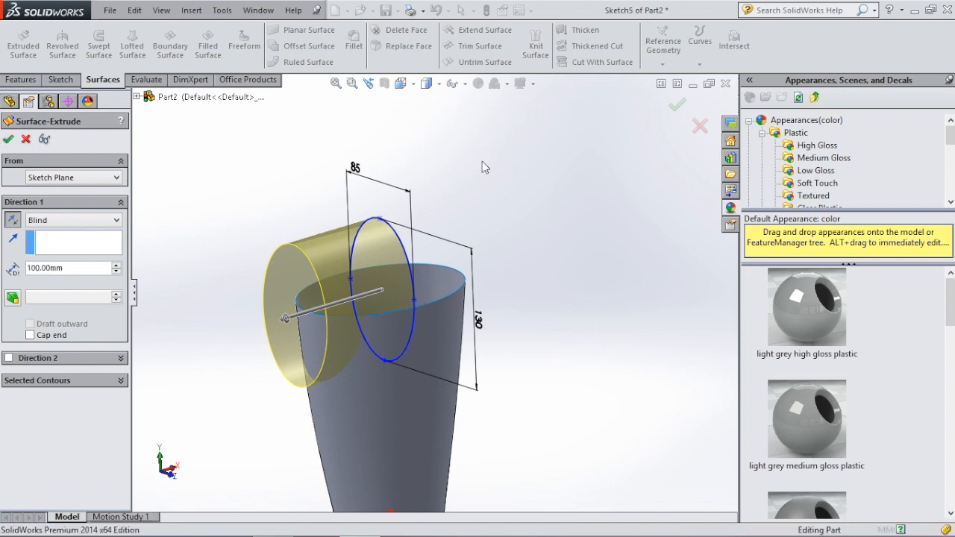
- Trim the lofted surface with the extruded elliptical surface, removing the wall piece inside the ellipse
{"action": "scroll", "coordinate": [484, 201], "scroll_direction": "up", "scroll_amount": 2}
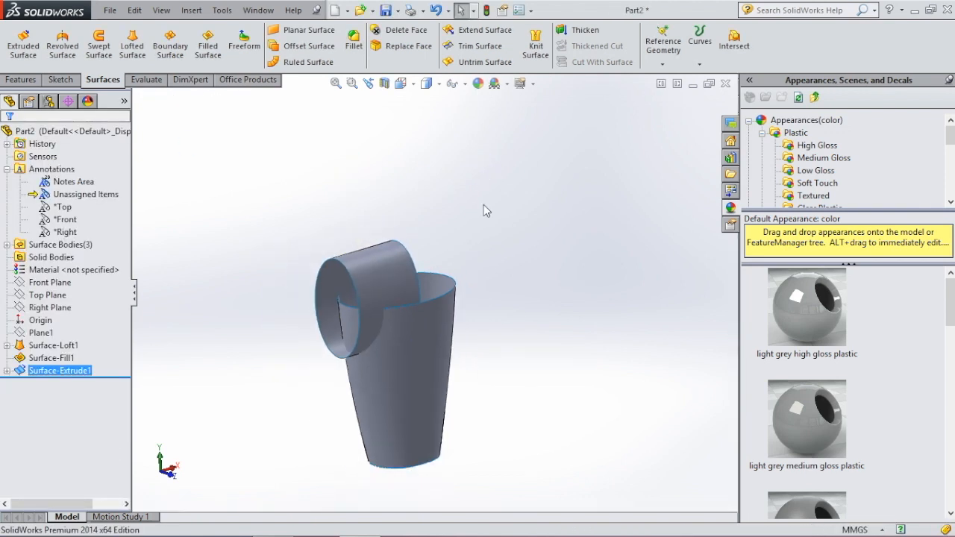
{"action": "scroll", "coordinate": [485, 205], "scroll_direction": "down", "scroll_amount": 2}
{"action": "middle_click_drag", "start_coordinate": [497, 196], "coordinate": [500, 194]}
{"action": "scroll", "coordinate": [496, 200], "scroll_direction": "down", "scroll_amount": 1}
{"action": "scroll", "coordinate": [488, 216], "scroll_direction": "up", "scroll_amount": 1}
{"action": "scroll", "coordinate": [415, 427], "scroll_direction": "up", "scroll_amount": 3}
{"action": "scroll", "coordinate": [400, 427], "scroll_direction": "down", "scroll_amount": 2}
{"action": "left_click", "coordinate": [478, 47]}
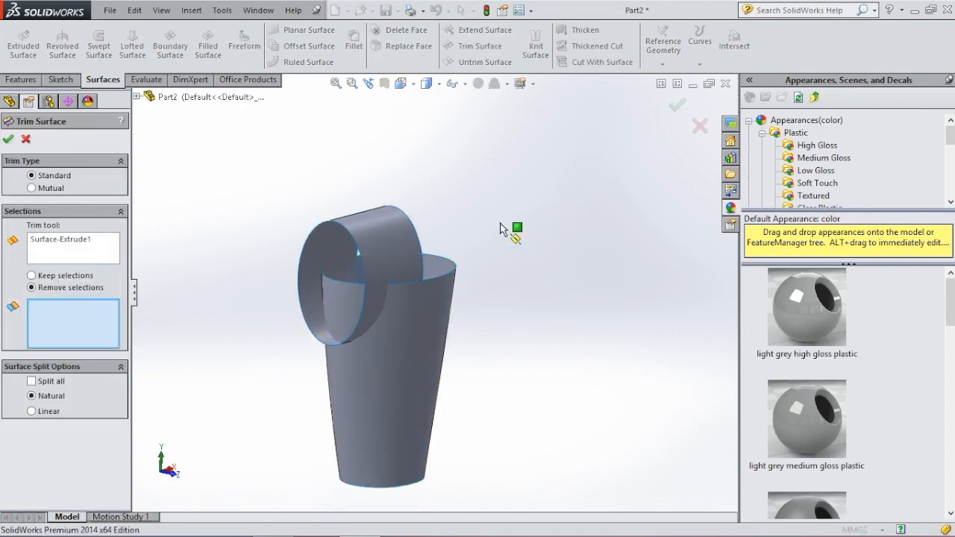
{"action": "left_click", "coordinate": [335, 307]}
{"action": "left_click", "coordinate": [9, 140]}
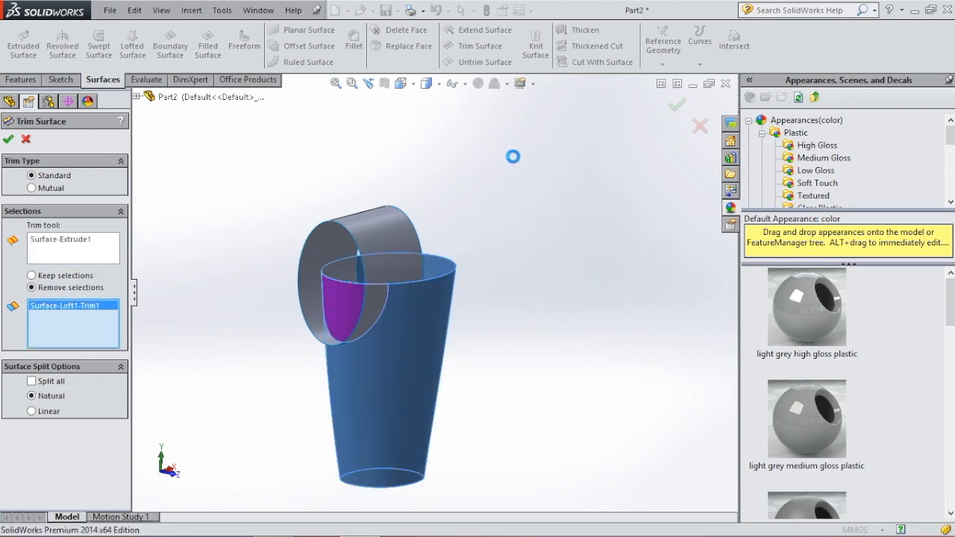
- Hide the extruded elliptical surface and turn the cup to show the trimmed cutout in its side
{"action": "left_click", "coordinate": [393, 239]}
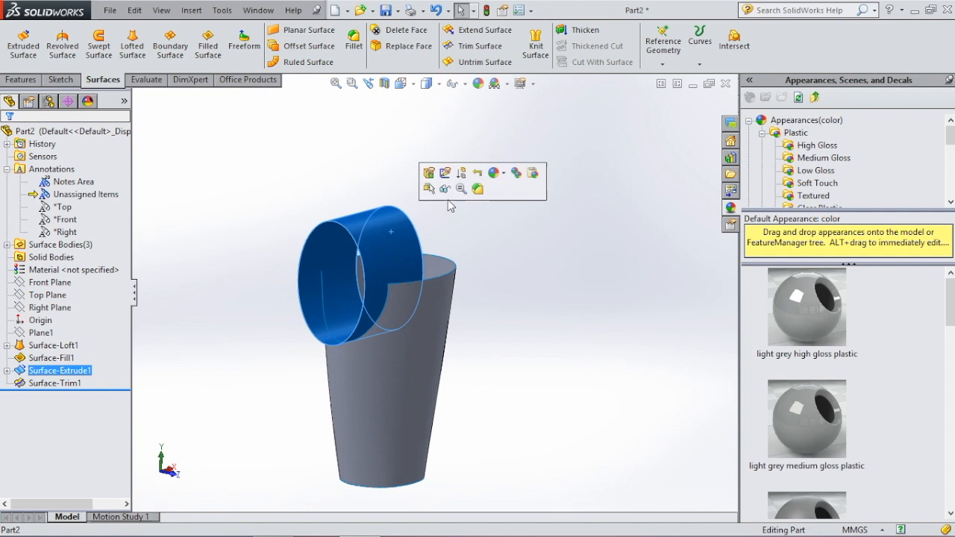
{"action": "left_click", "coordinate": [446, 191]}
{"action": "middle_click_drag", "start_coordinate": [571, 237], "coordinate": [459, 315]}
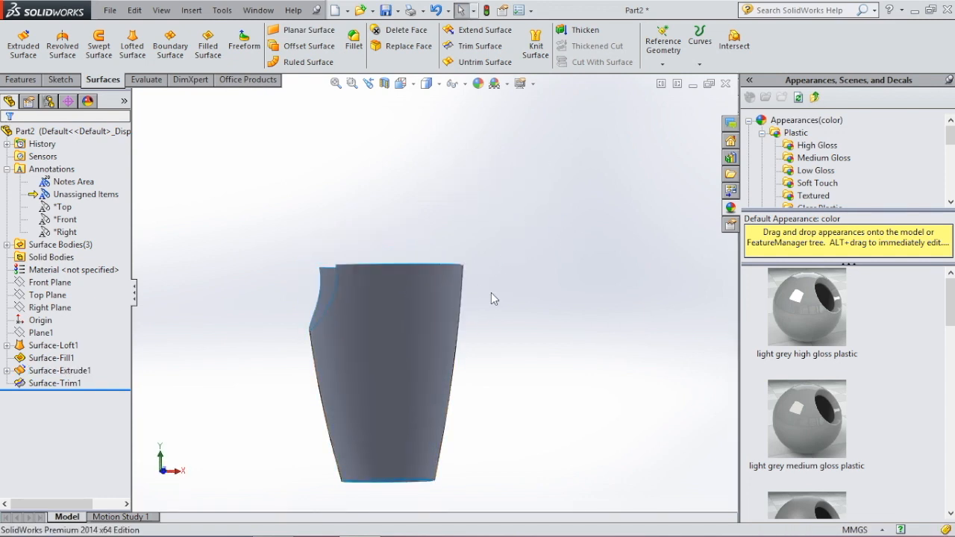
{"action": "middle_click_drag", "start_coordinate": [523, 270], "coordinate": [526, 310]}
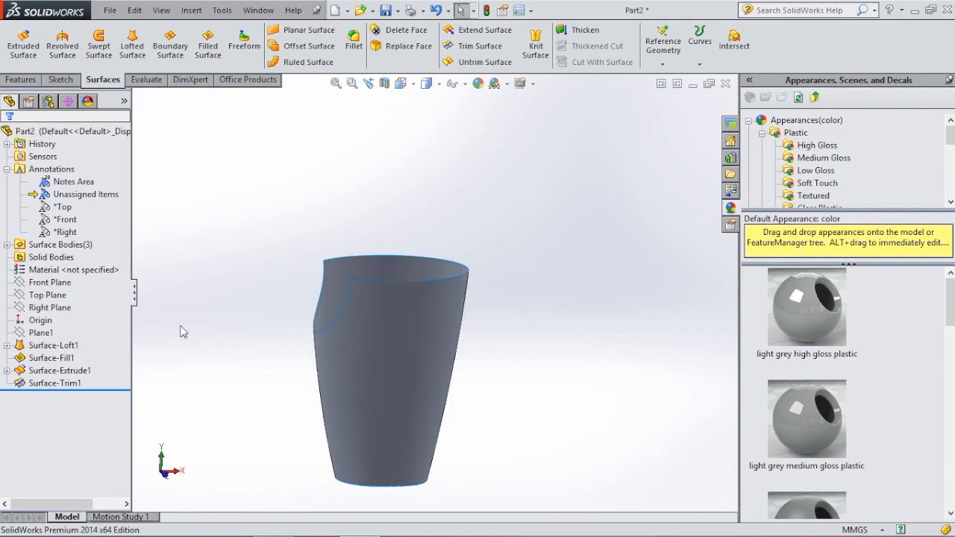
- In a new sketch on the Right Plane, draw an upright ellipse about 91 mm tall, centred on the middle of the top edge
{"action": "left_click", "coordinate": [49, 308]}
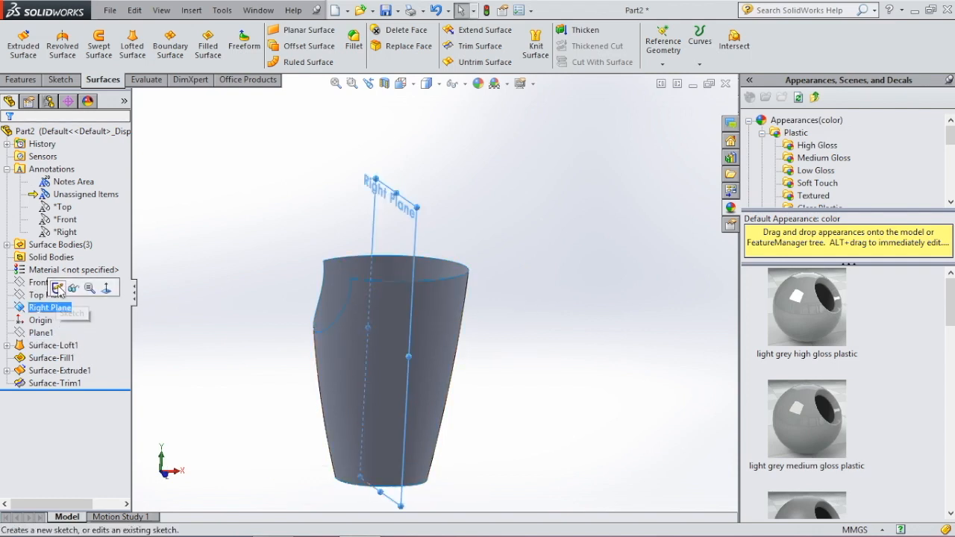
{"action": "left_click", "coordinate": [55, 289]}
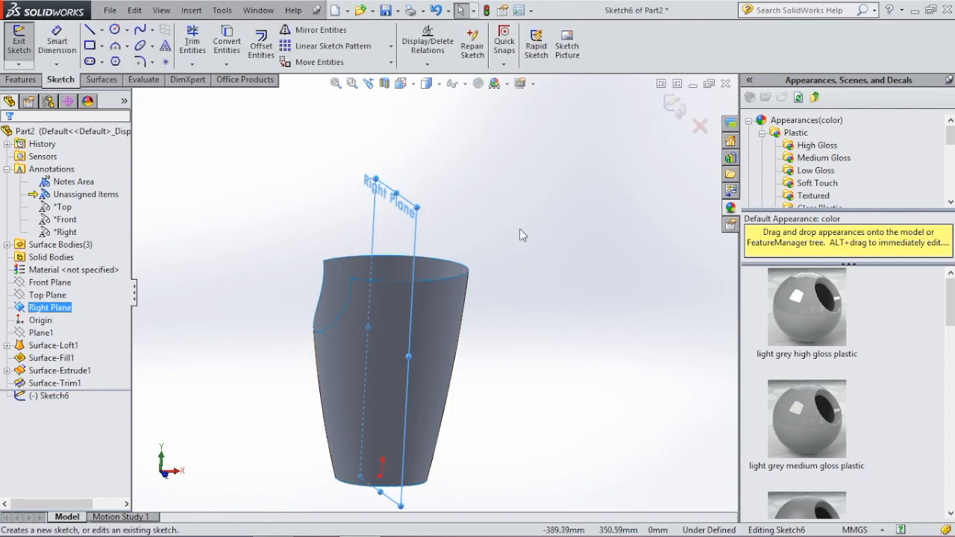
{"action": "key", "text": "space"}
{"action": "left_click", "coordinate": [640, 323]}
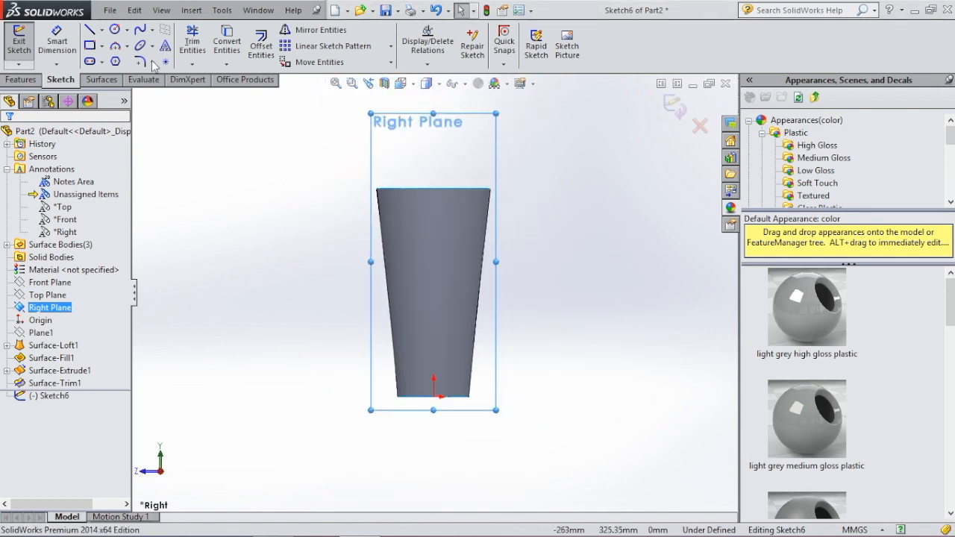
{"action": "left_click", "coordinate": [433, 188]}
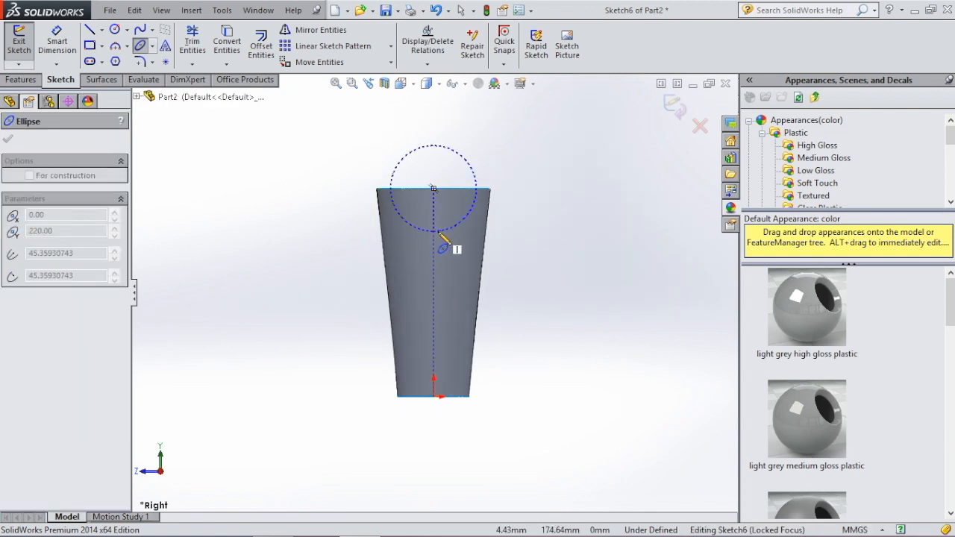
{"action": "left_click", "coordinate": [434, 231]}
{"action": "left_click", "coordinate": [459, 191]}
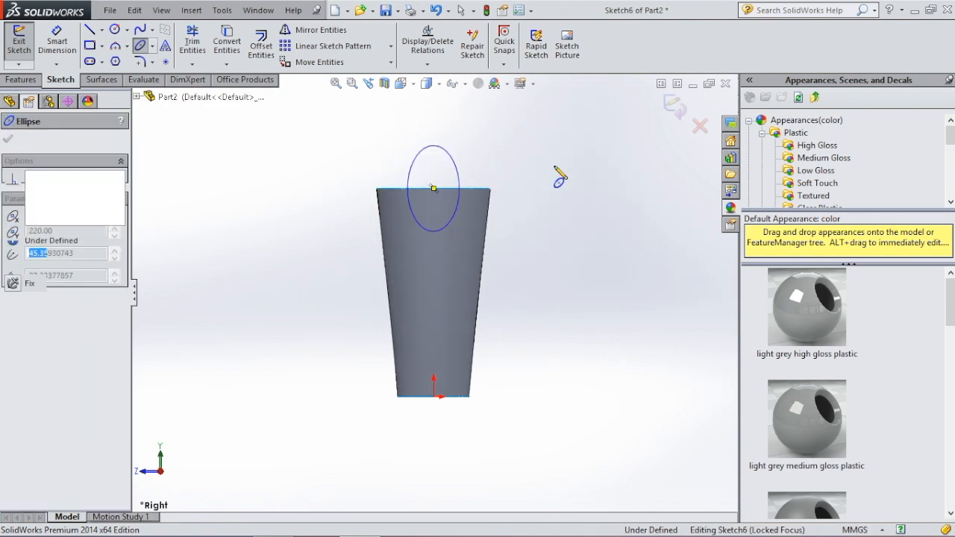
- Dimension the ellipse's height between its uppermost and lowermost points and set it to 80 mm
{"action": "key", "text": "Escape"}
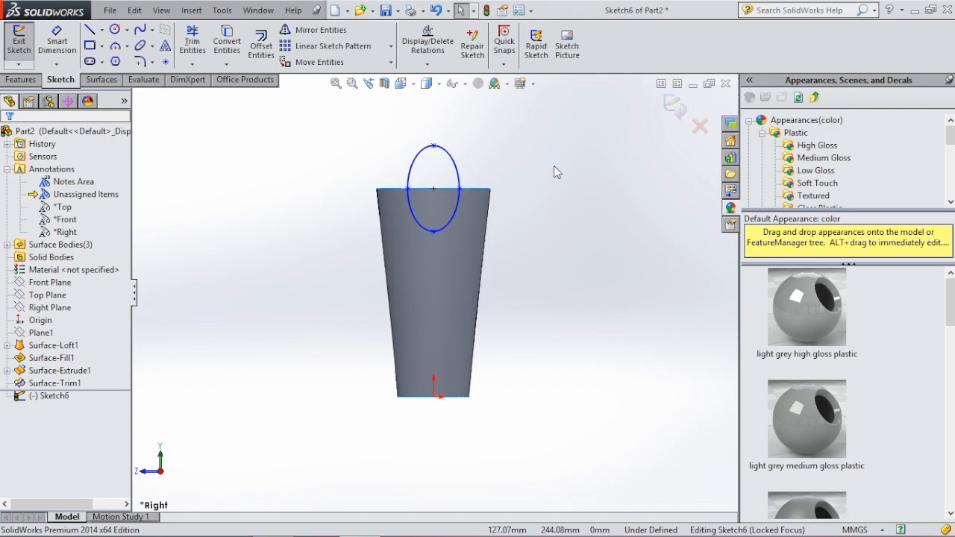
{"action": "left_click", "coordinate": [56, 45]}
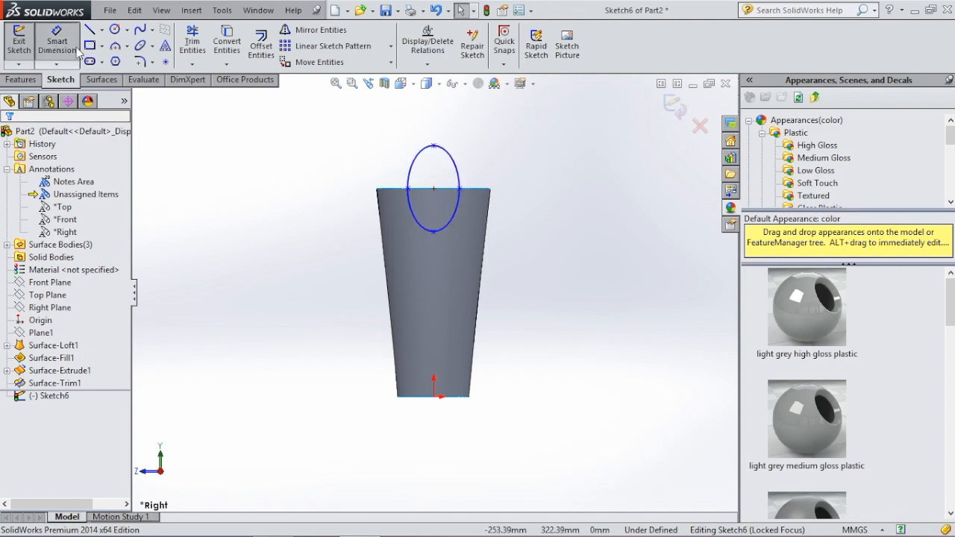
{"action": "left_click", "coordinate": [433, 146]}
{"action": "left_click", "coordinate": [434, 232]}
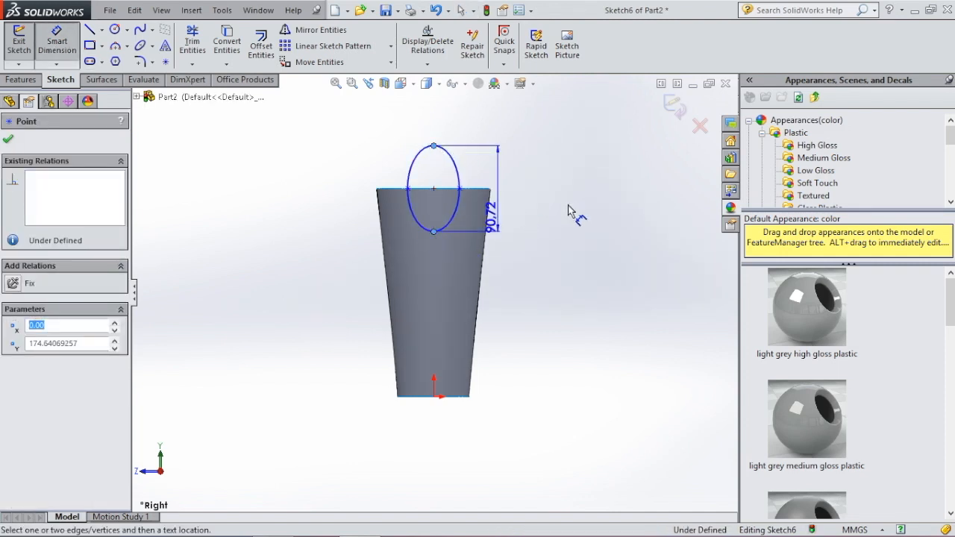
{"action": "left_click", "coordinate": [567, 203]}
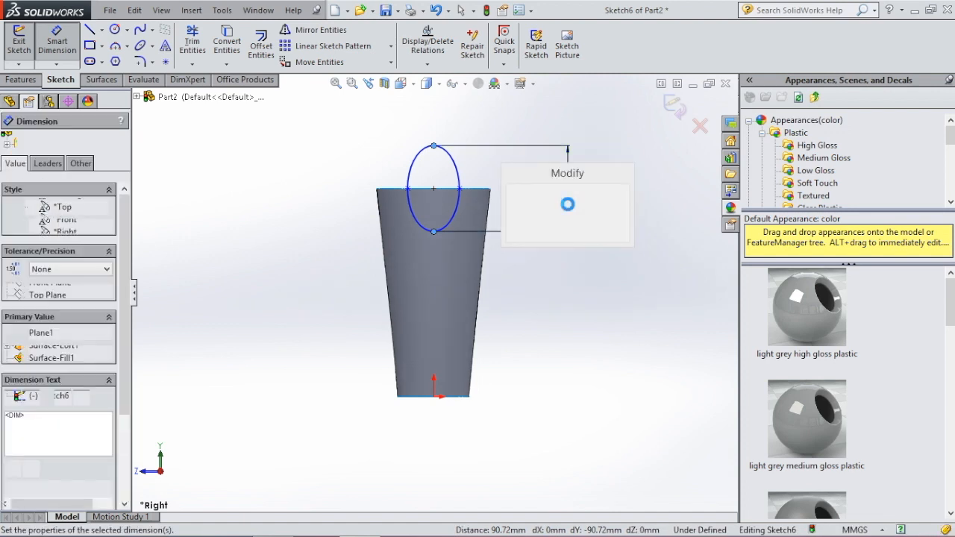
{"action": "key", "text": "Return"}
{"action": "type", "text": "80"}
{"action": "key", "text": "Return"}
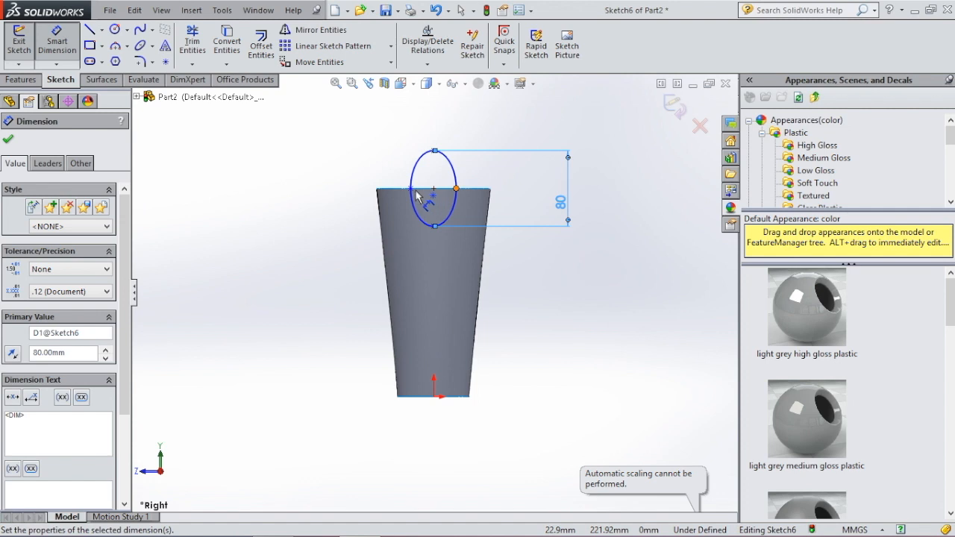
- Dimension the ellipse's width between its two side points and set it to 75 mm
{"action": "left_click", "coordinate": [411, 189]}
{"action": "left_click", "coordinate": [455, 188]}
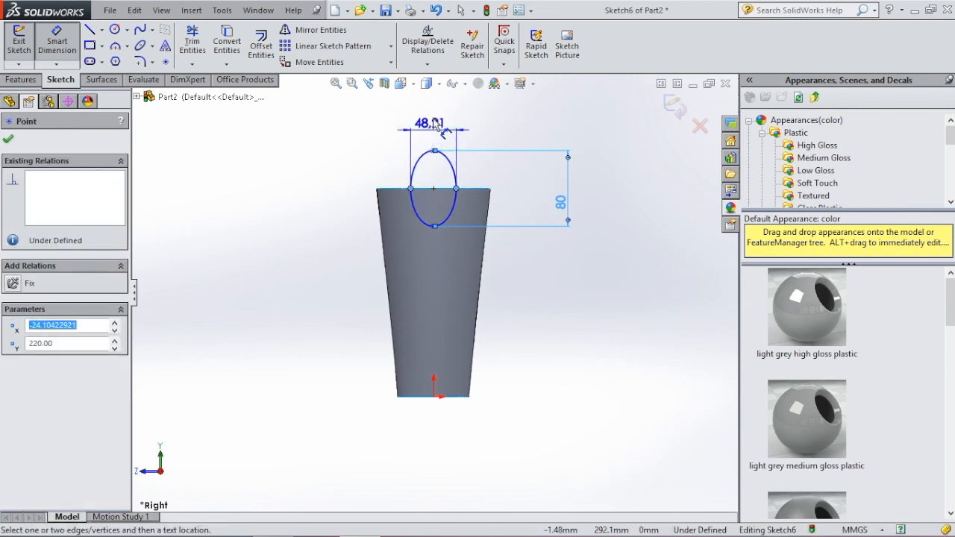
{"action": "left_click", "coordinate": [435, 123]}
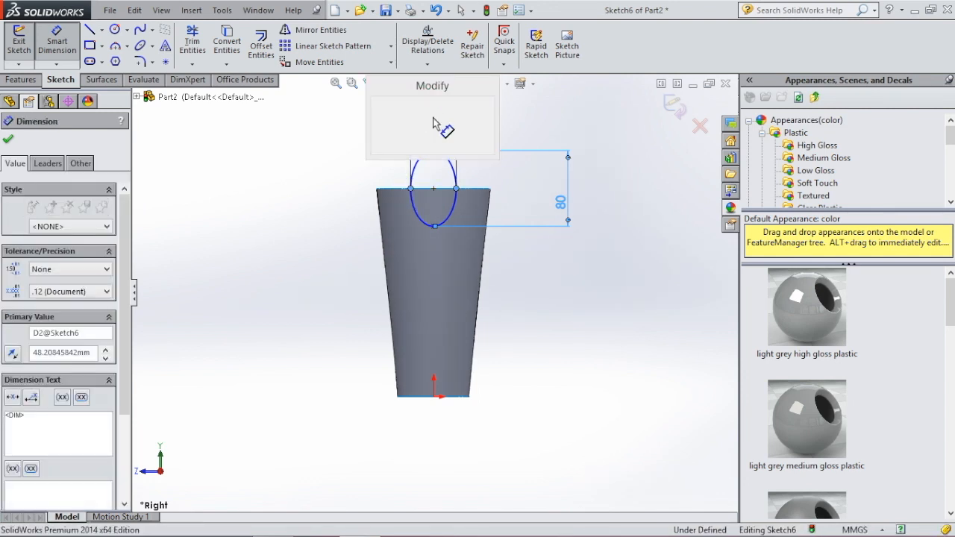
{"action": "type", "text": "75"}
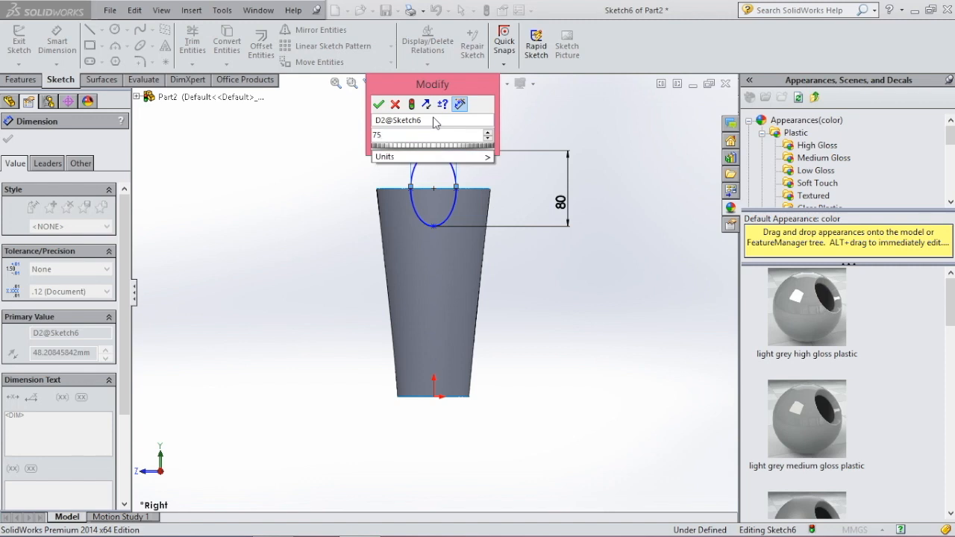
{"action": "key", "text": "Return"}
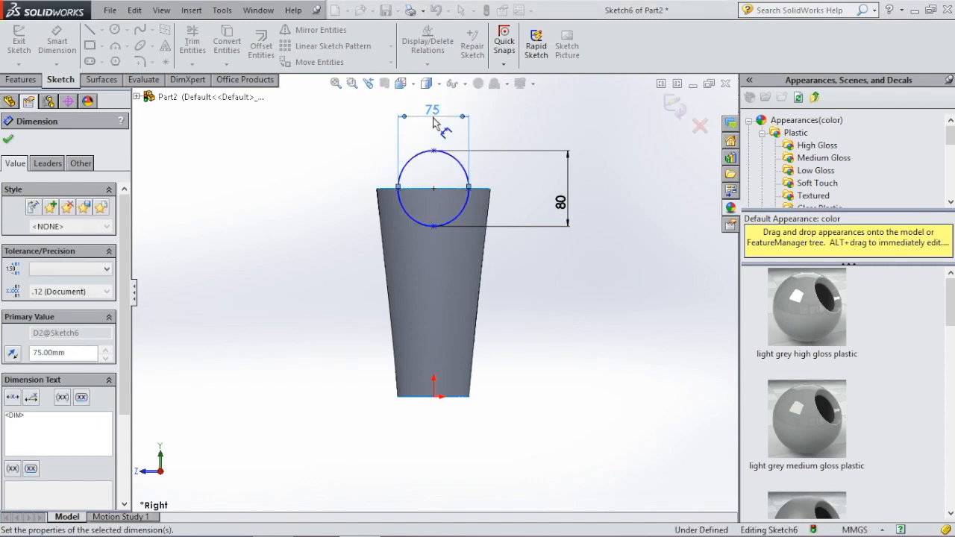
{"action": "left_click", "coordinate": [628, 180]}
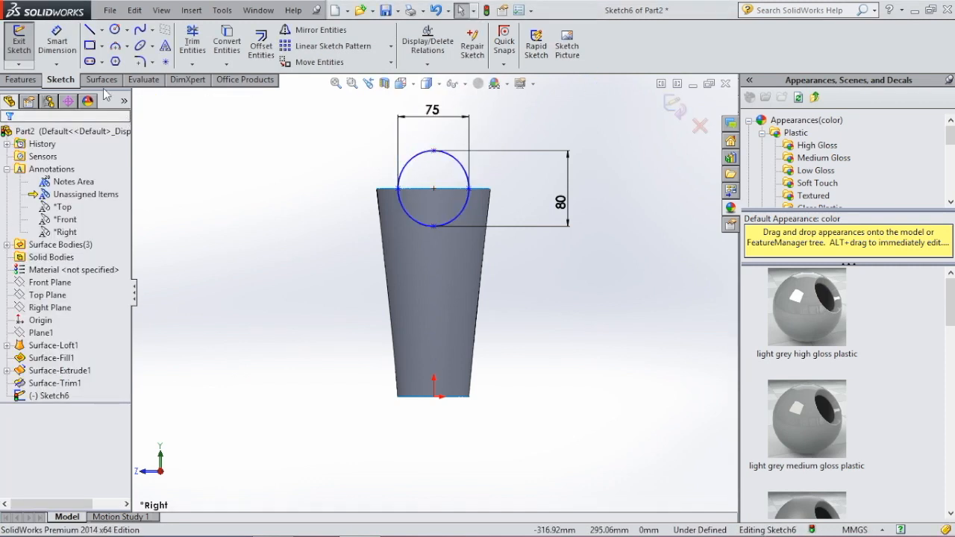
- Extrude the 75 by 80 mm ellipse as a surface, Blind, 100 mm, through the cup's side wall
{"action": "left_click", "coordinate": [101, 80]}
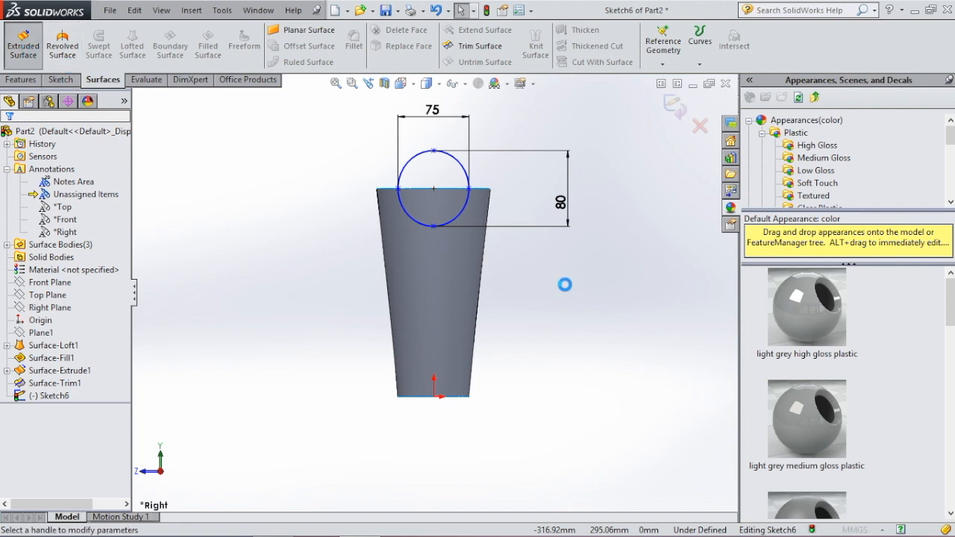
{"action": "middle_click_drag", "start_coordinate": [535, 297], "coordinate": [554, 319]}
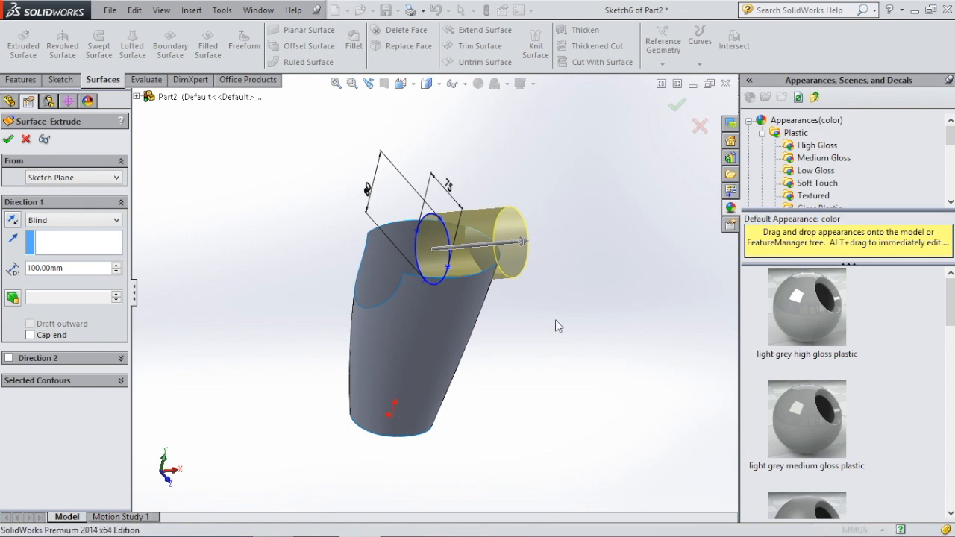
{"action": "key", "text": "Return"}
{"action": "middle_click_drag", "start_coordinate": [557, 302], "coordinate": [560, 361]}
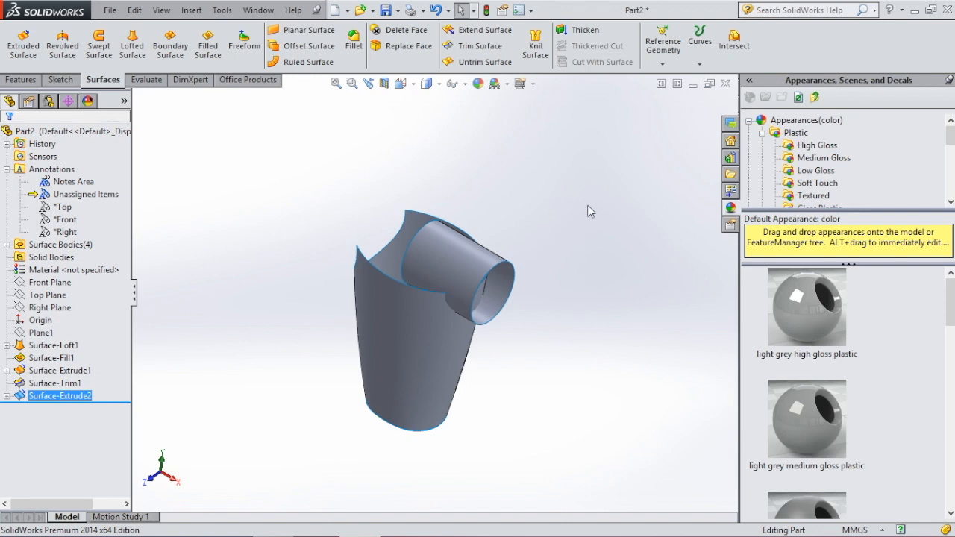
- Trim the cup surface with the new elliptical extrusion, removing the wall piece inside the ellipse
{"action": "left_click", "coordinate": [472, 47]}
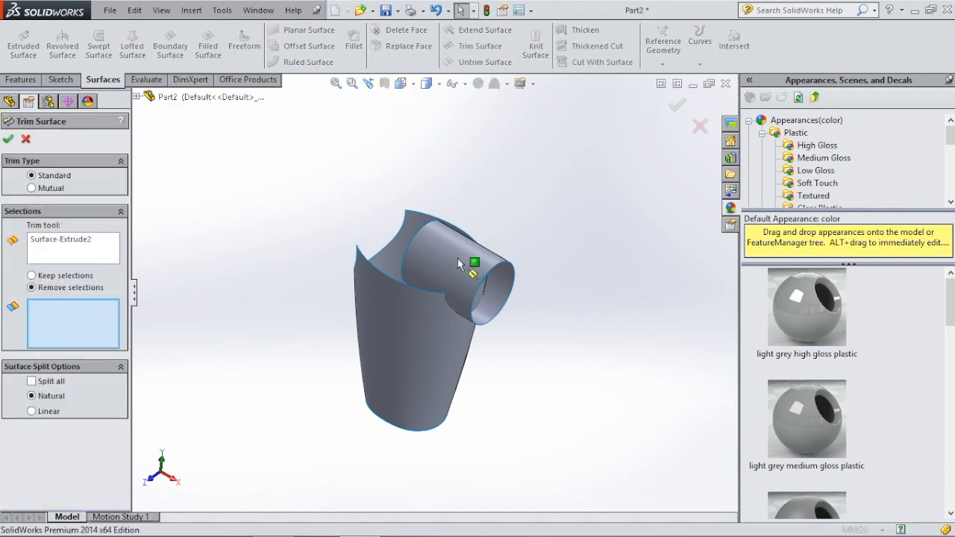
{"action": "middle_click_drag", "start_coordinate": [520, 325], "coordinate": [515, 301]}
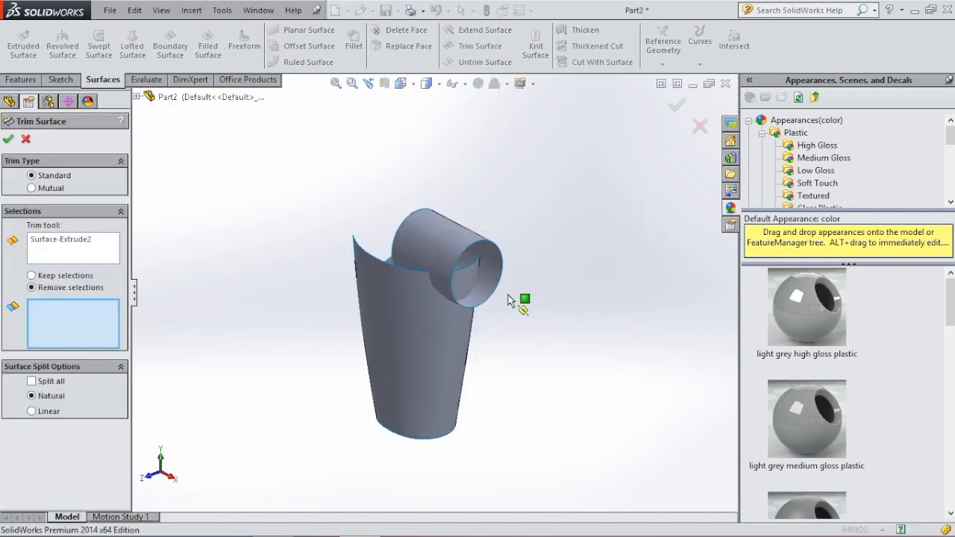
{"action": "left_click", "coordinate": [483, 298]}
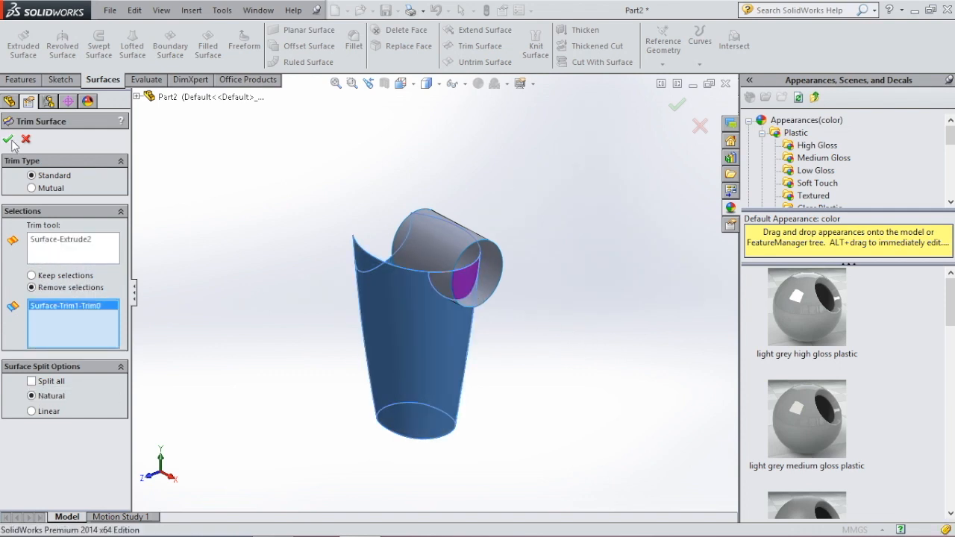
- Hide the second extruded elliptical surface and turn the cup to show both side cutouts
{"action": "left_click", "coordinate": [431, 250]}
{"action": "left_click", "coordinate": [491, 209]}
{"action": "middle_click_drag", "start_coordinate": [518, 305], "coordinate": [458, 312]}
{"action": "scroll", "coordinate": [430, 347], "scroll_direction": "down", "scroll_amount": 2}
{"action": "scroll", "coordinate": [452, 336], "scroll_direction": "up", "scroll_amount": 2}
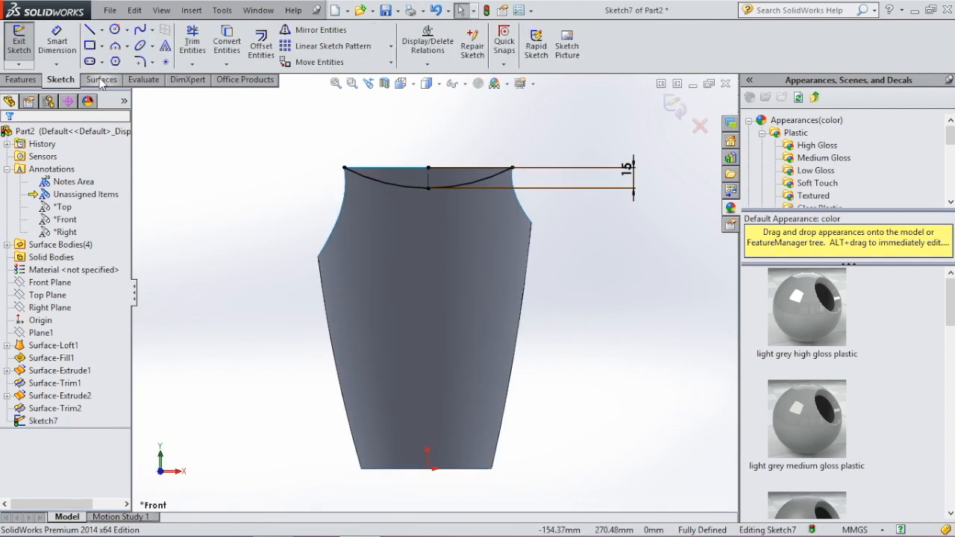
- Extrude the 15 mm deep rim arc as a surface in both directions, Blind, 100 mm each
{"action": "left_click", "coordinate": [103, 79]}
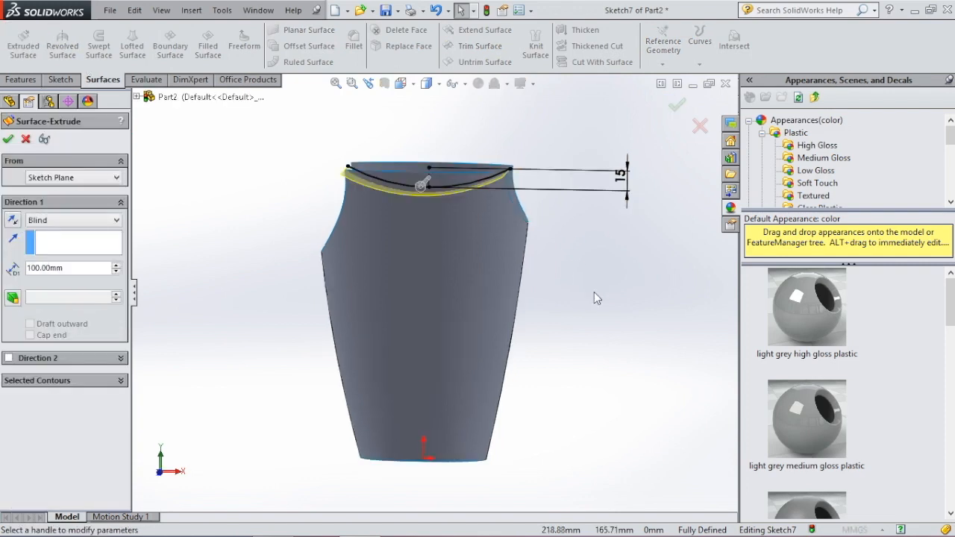
{"action": "left_click", "coordinate": [8, 359]}
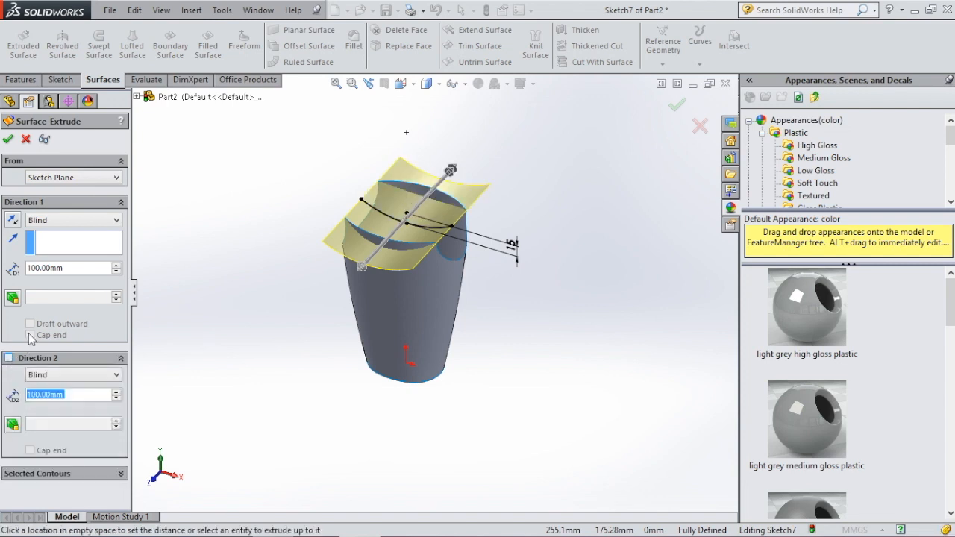
{"action": "left_click", "coordinate": [7, 141]}
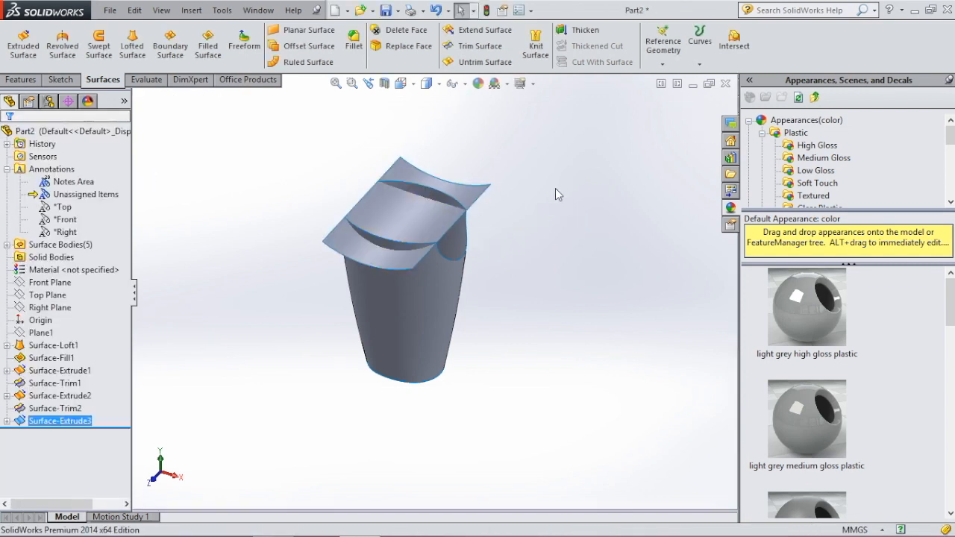
- Trim the cup with the curved extruded surface, removing the front and back rim pieces above it
{"action": "left_click", "coordinate": [481, 46]}
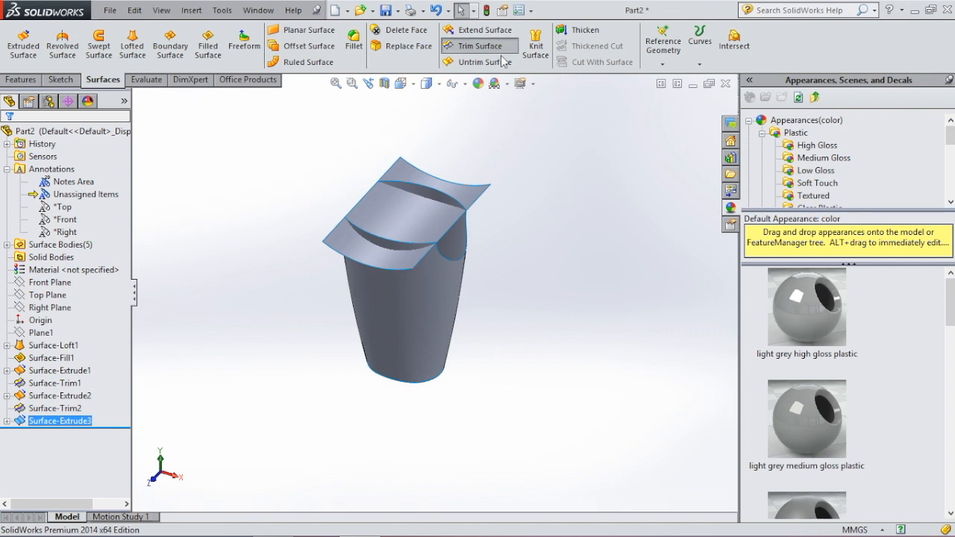
{"action": "left_click", "coordinate": [430, 195]}
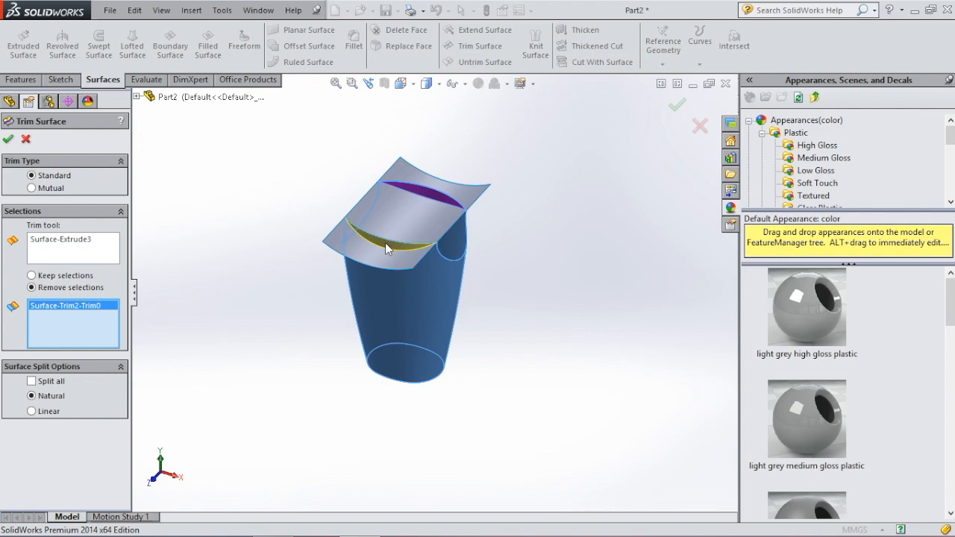
{"action": "left_click", "coordinate": [385, 242]}
{"action": "left_click", "coordinate": [6, 140]}
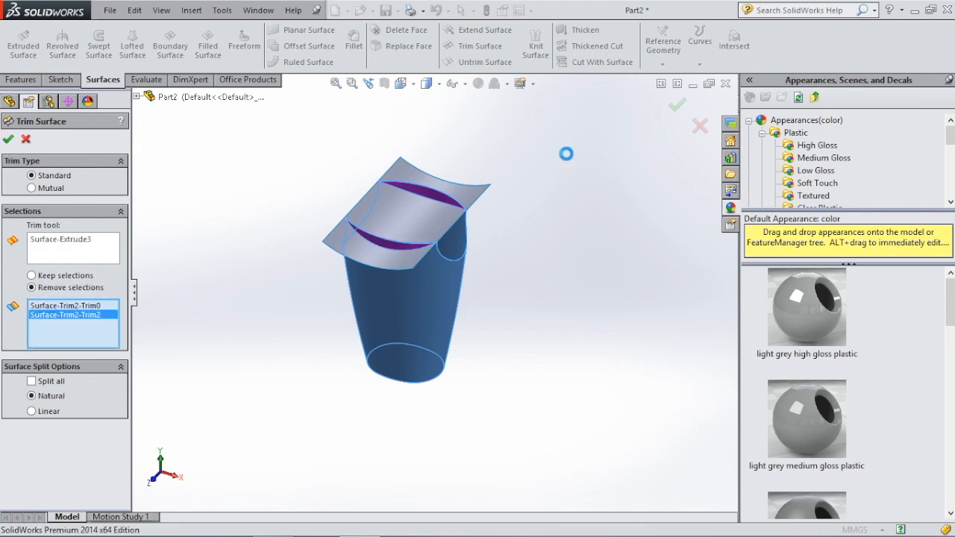
- Hide the curved extruded surface and show the whole trimmed cup in the Front view
{"action": "left_click", "coordinate": [428, 179]}
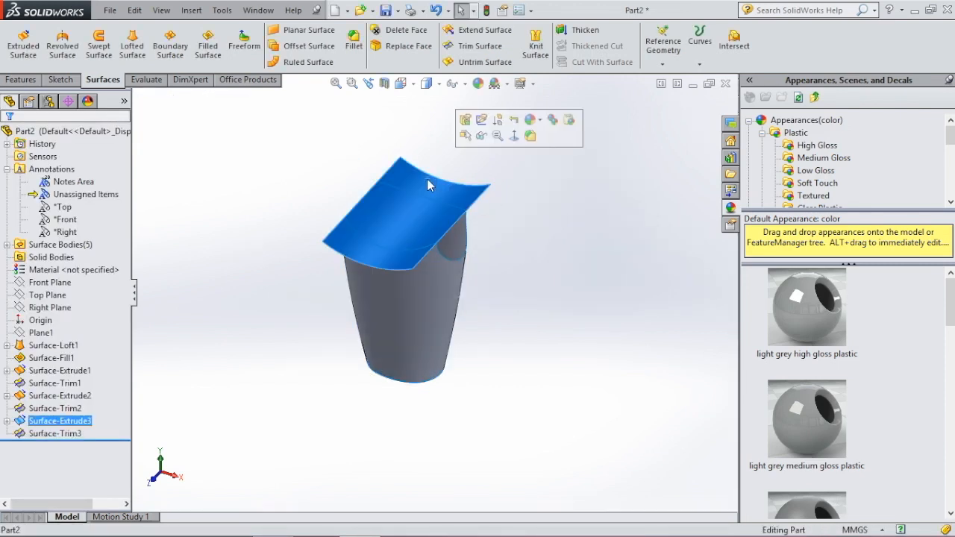
{"action": "left_click", "coordinate": [488, 136]}
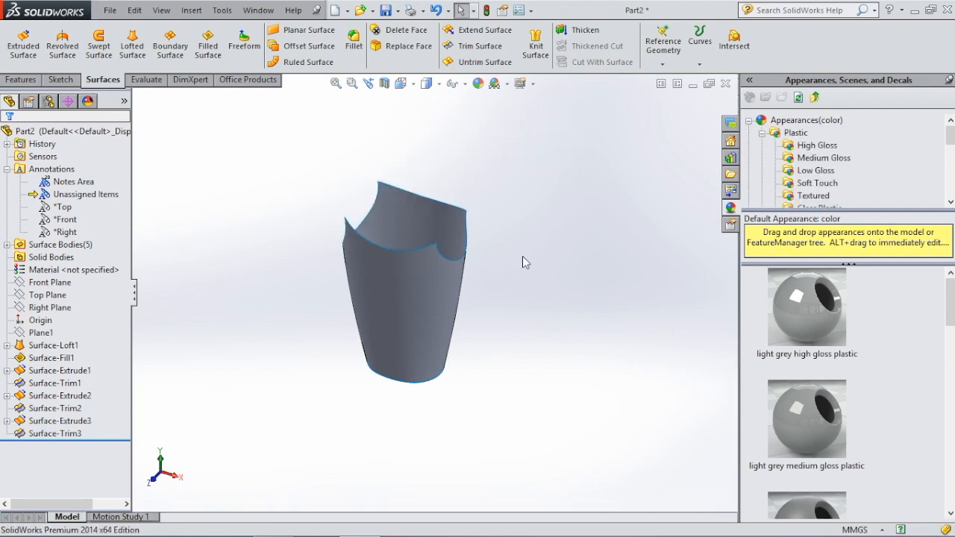
{"action": "key", "text": "space"}
{"action": "left_click", "coordinate": [554, 322]}
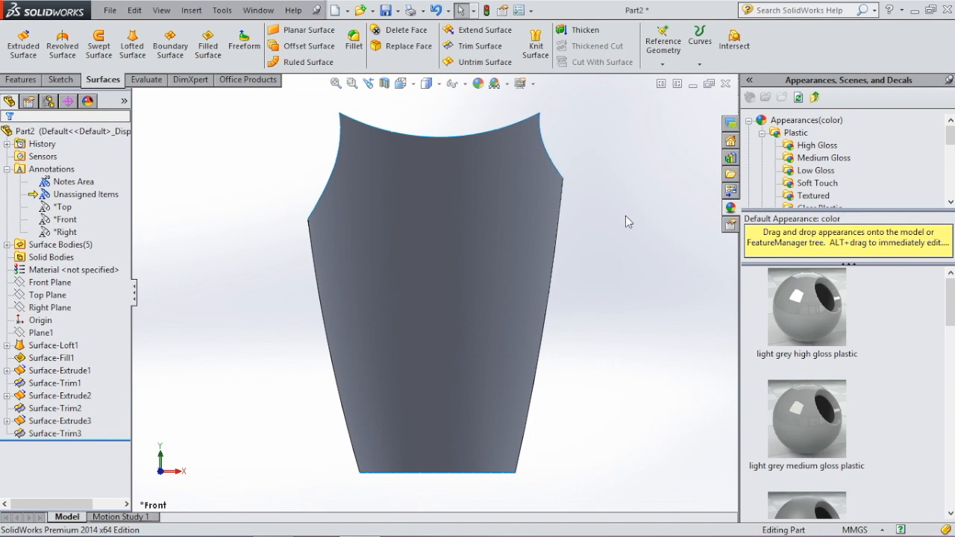
{"action": "key", "text": "f"}
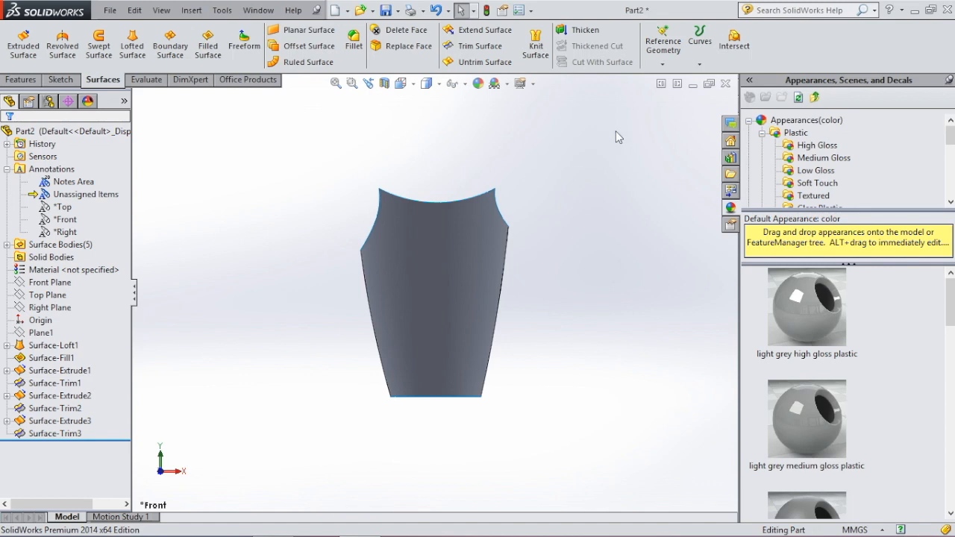
- On the Front Plane, sketch connected centerlines from the origin: about 124 mm horizontally left, 235 mm up, and 48 mm at 45° towards the cup
{"action": "left_click", "coordinate": [50, 282]}
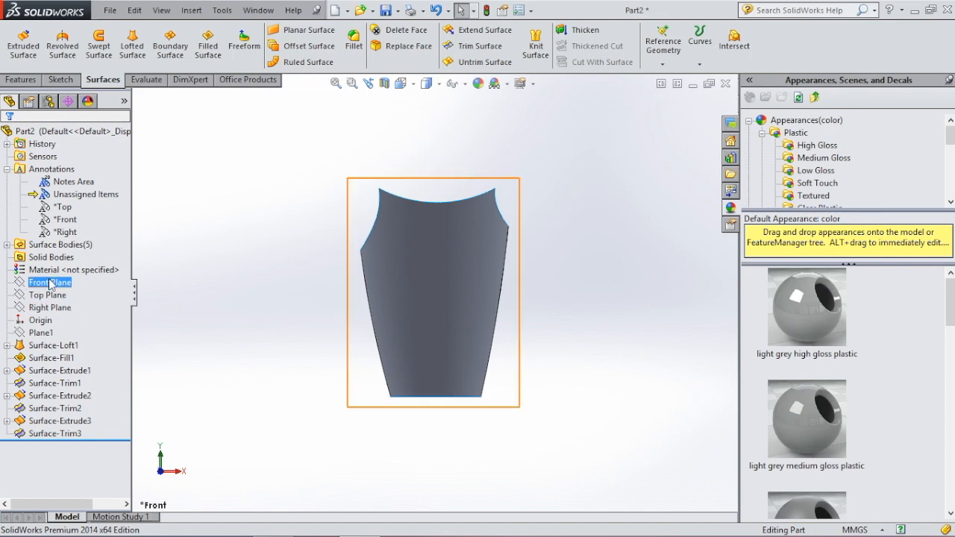
{"action": "left_click", "coordinate": [50, 283]}
{"action": "left_click", "coordinate": [57, 259]}
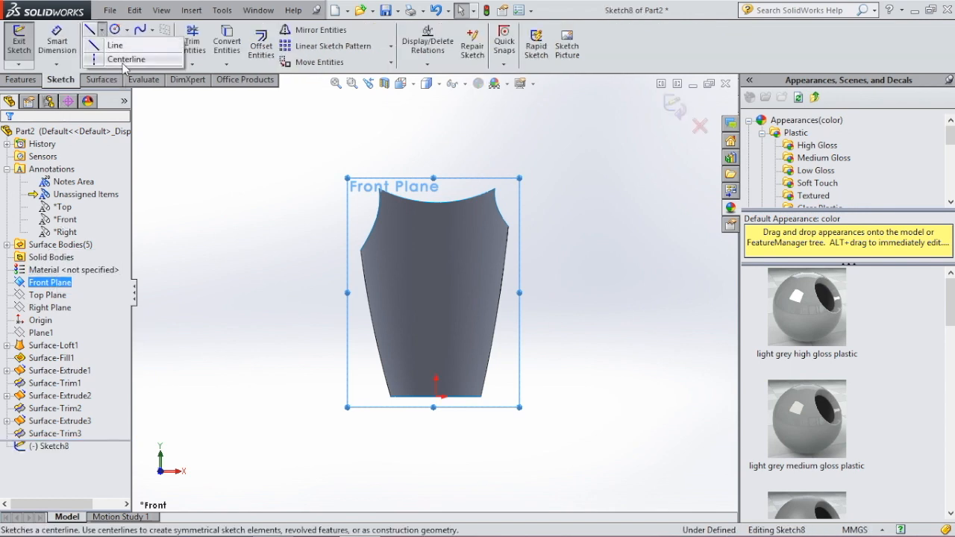
{"action": "left_click", "coordinate": [91, 30]}
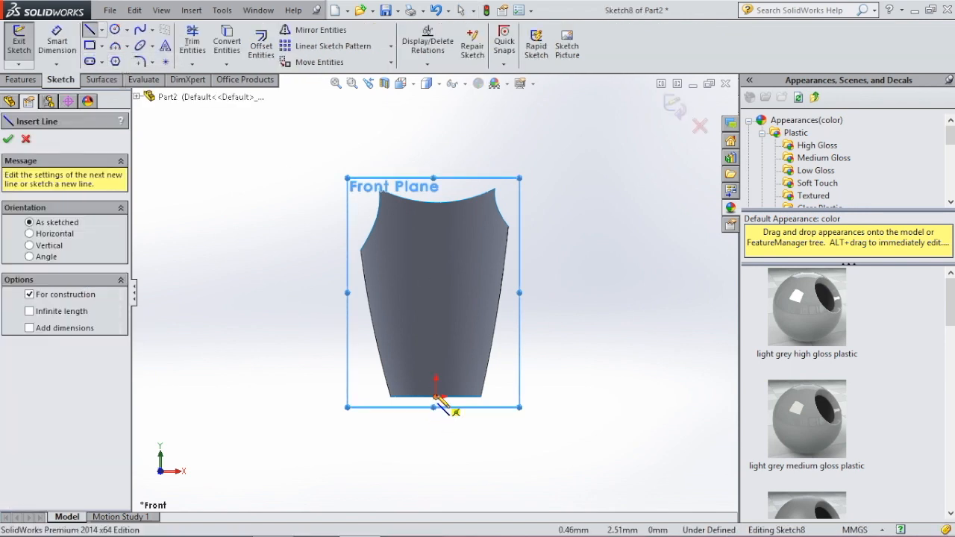
{"action": "left_click", "coordinate": [436, 396]}
{"action": "left_click", "coordinate": [318, 396]}
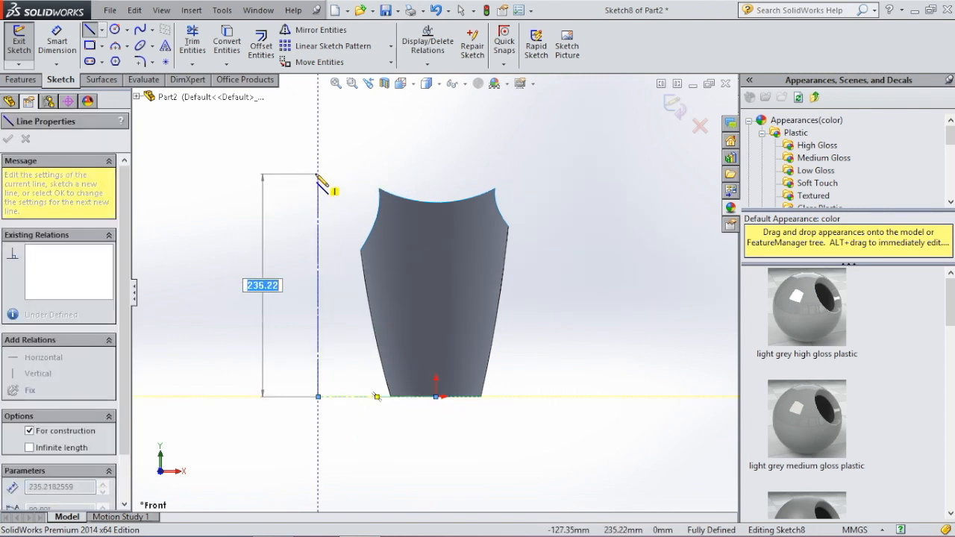
{"action": "left_click", "coordinate": [318, 173]}
{"action": "left_click", "coordinate": [349, 141]}
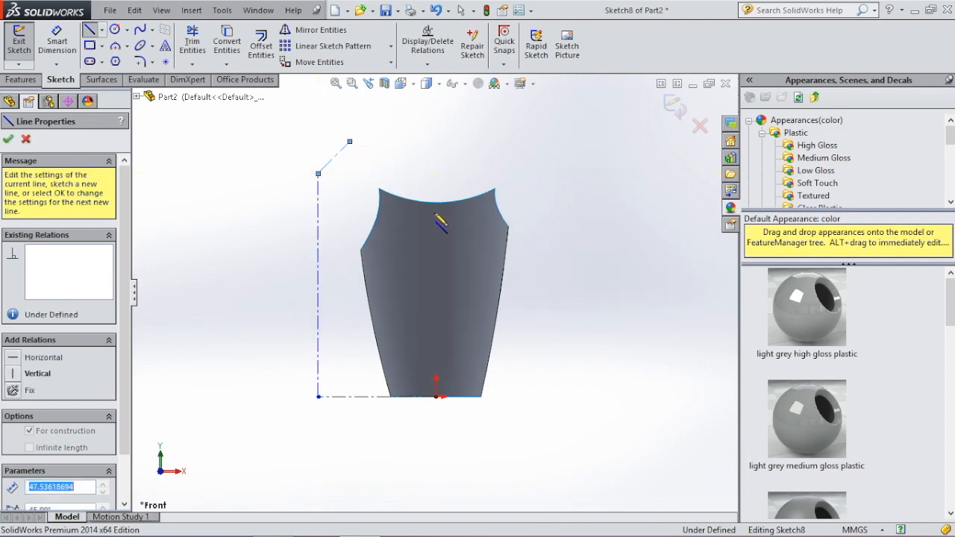
- Dimension the horizontal centerline from the origin to 160 mm and the vertical centerline to 310 mm
{"action": "left_click", "coordinate": [56, 41]}
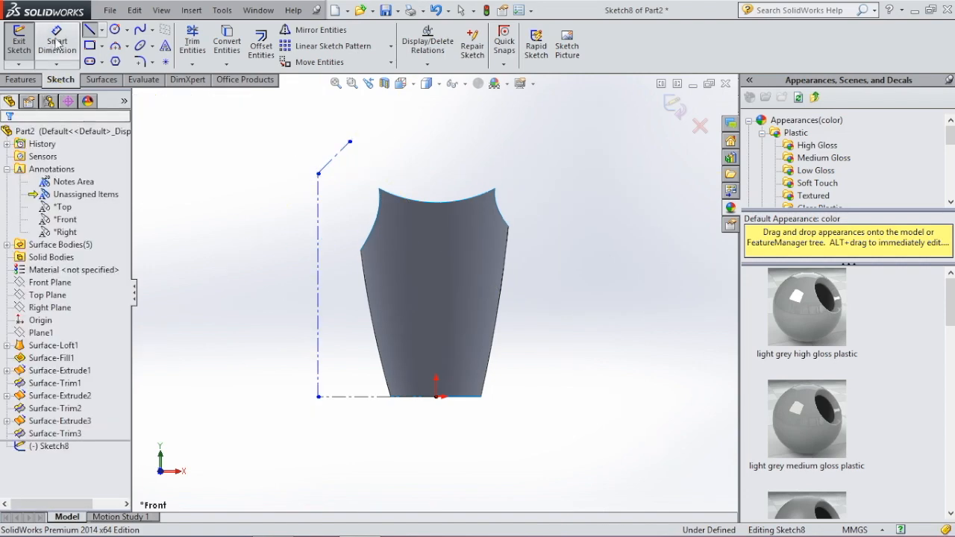
{"action": "left_click", "coordinate": [377, 396]}
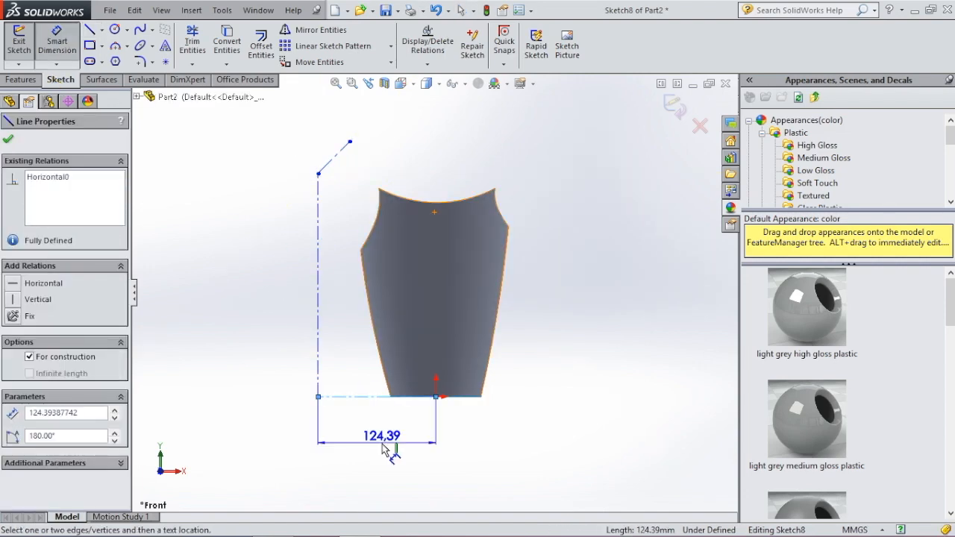
{"action": "left_click", "coordinate": [388, 447]}
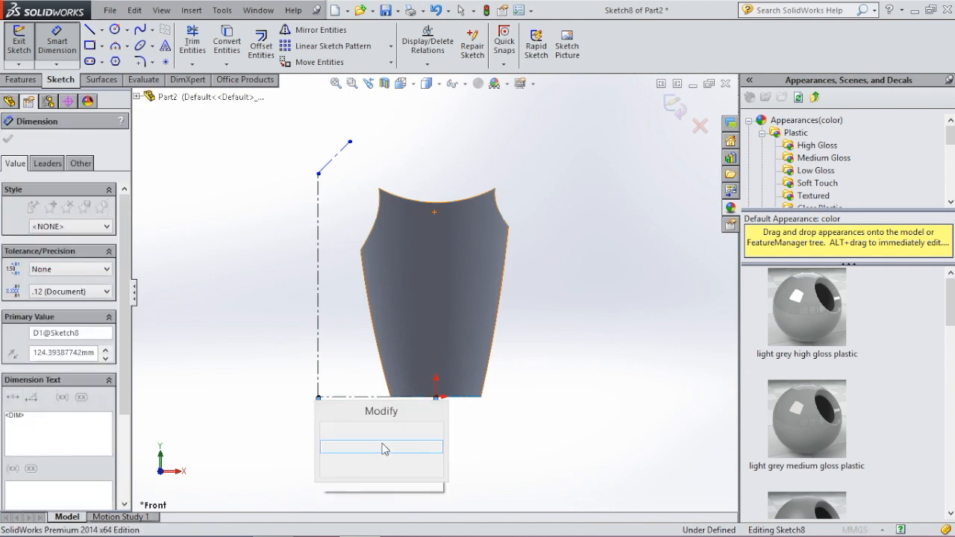
{"action": "type", "text": "160"}
{"action": "key", "text": "Return"}
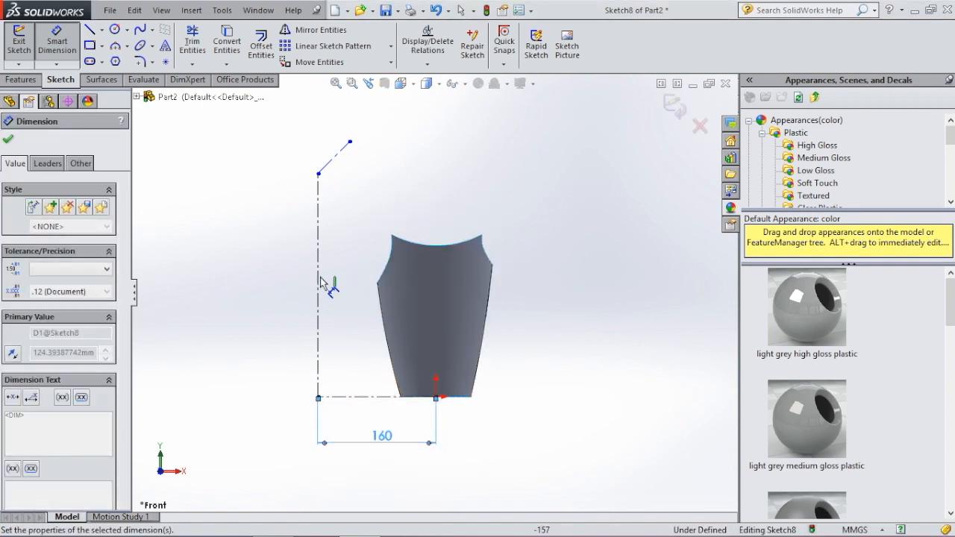
{"action": "left_click", "coordinate": [254, 276]}
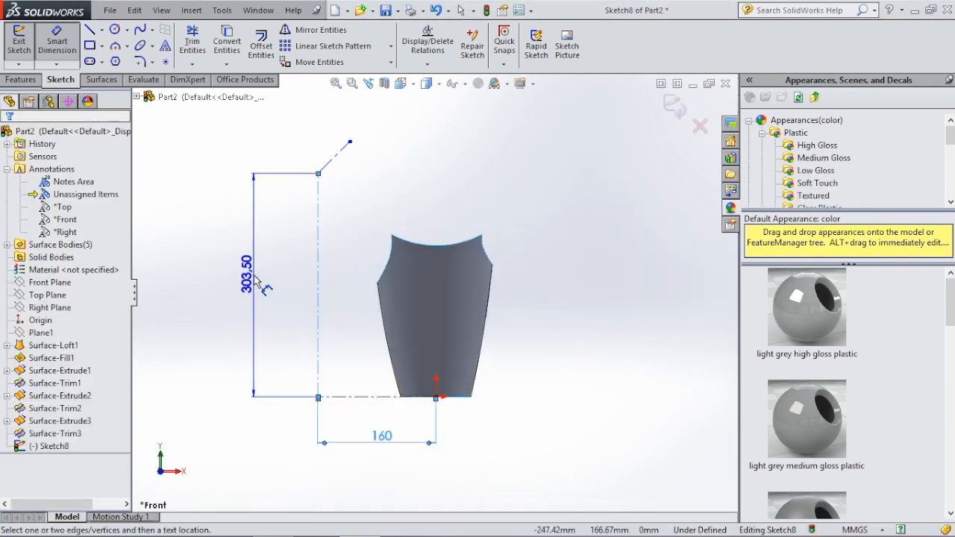
{"action": "left_click", "coordinate": [254, 276]}
{"action": "type", "text": "310"}
{"action": "key", "text": "Return"}
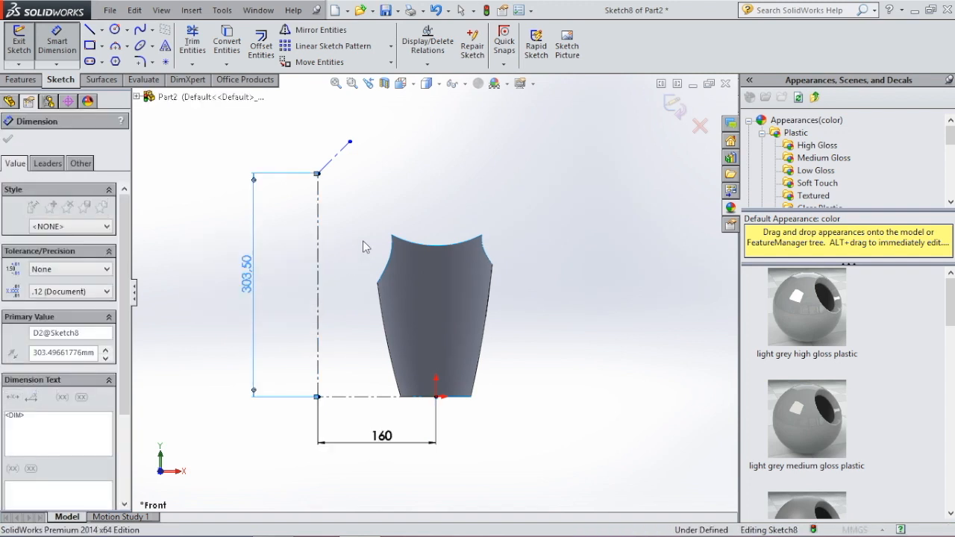
- Dimension the slanted centerline's end points 11 mm apart horizontally and 16 mm apart vertically, and finish the sketch
{"action": "left_click", "coordinate": [349, 137]}
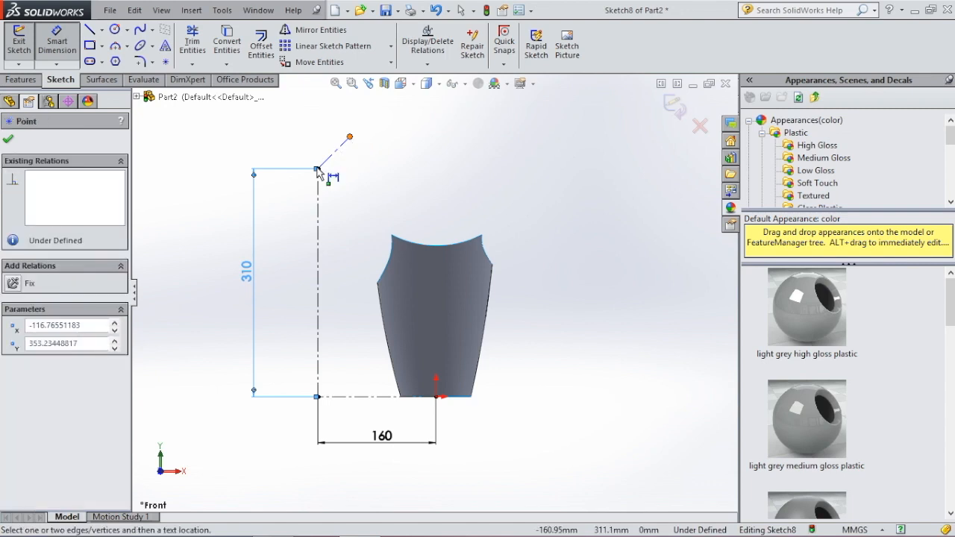
{"action": "left_click", "coordinate": [319, 170]}
{"action": "left_click", "coordinate": [323, 103]}
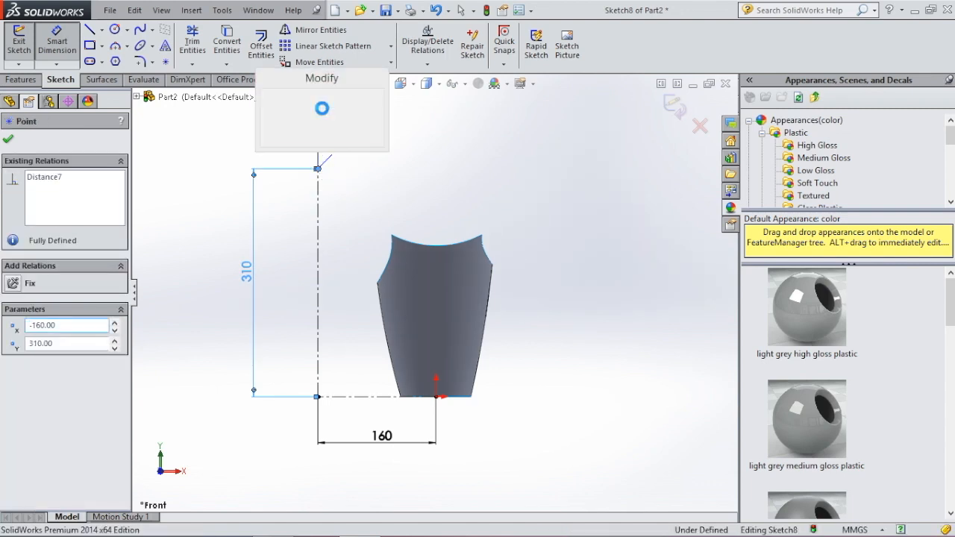
{"action": "key", "text": "Return"}
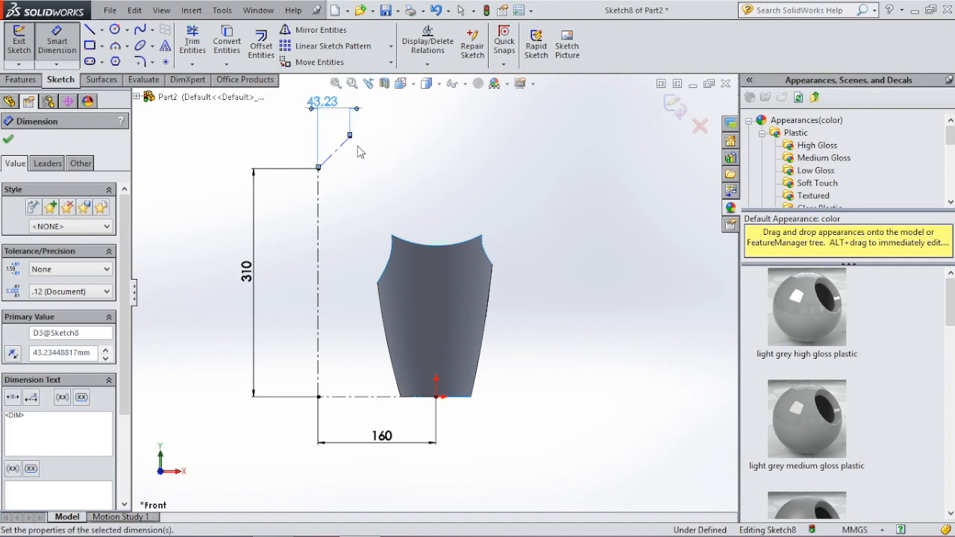
{"action": "left_click", "coordinate": [326, 138]}
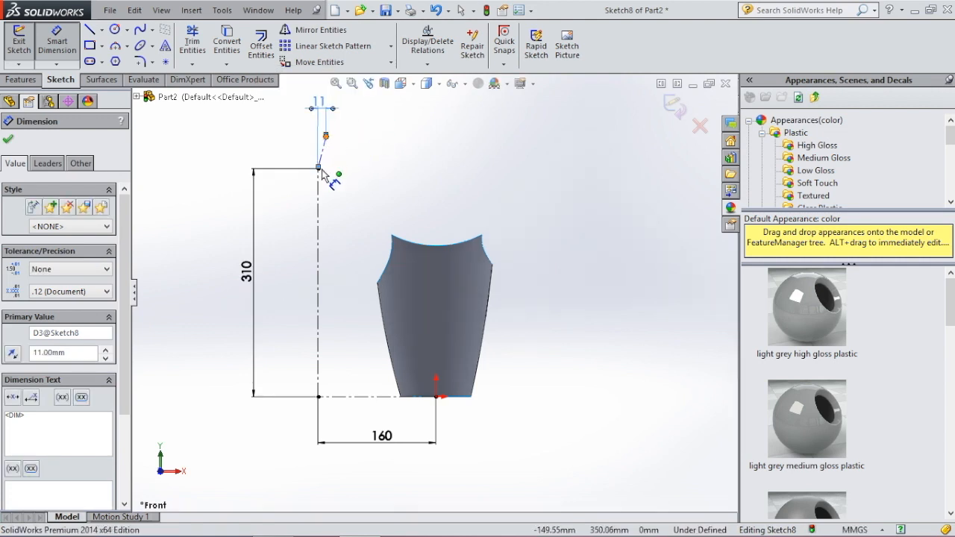
{"action": "left_click", "coordinate": [319, 168]}
{"action": "left_click", "coordinate": [381, 160]}
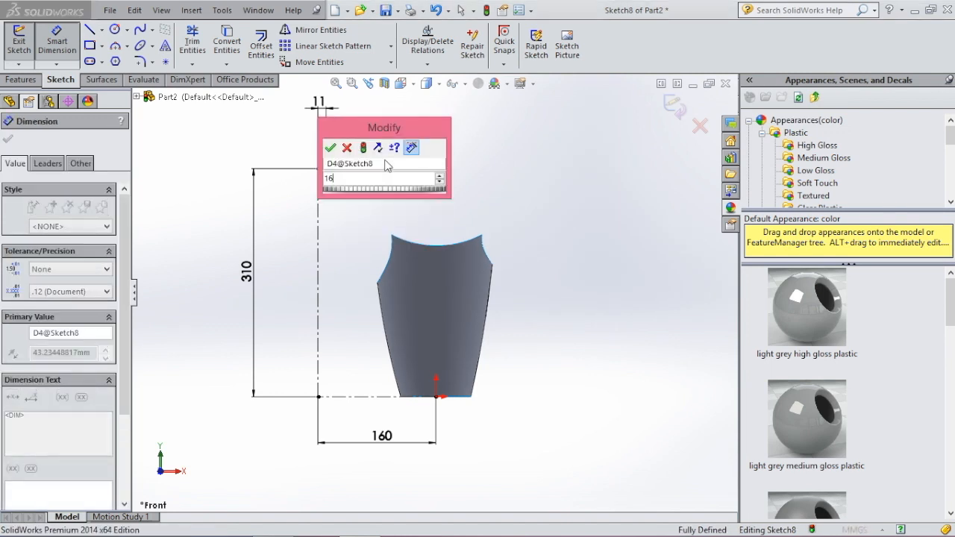
{"action": "key", "text": "Return"}
{"action": "key", "text": "Escape"}
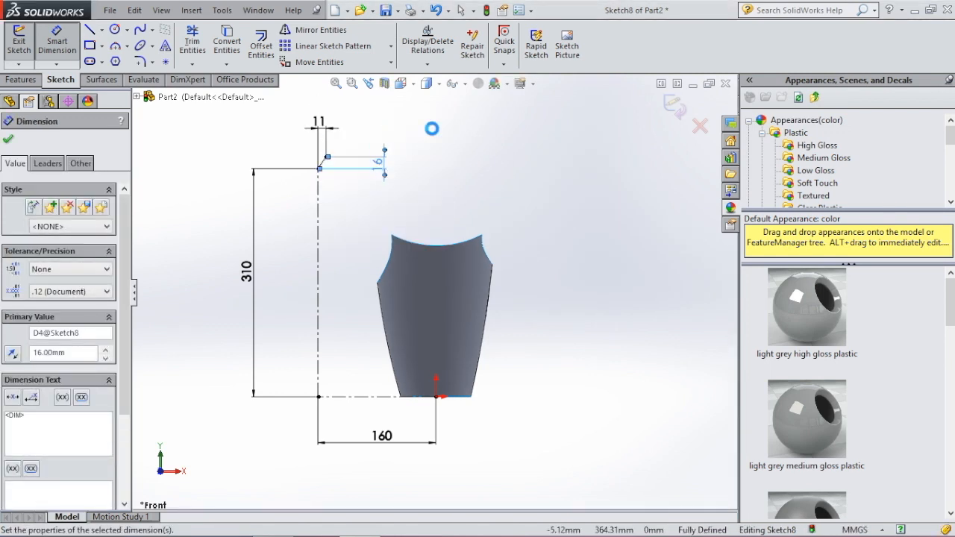
{"action": "left_click", "coordinate": [674, 108]}
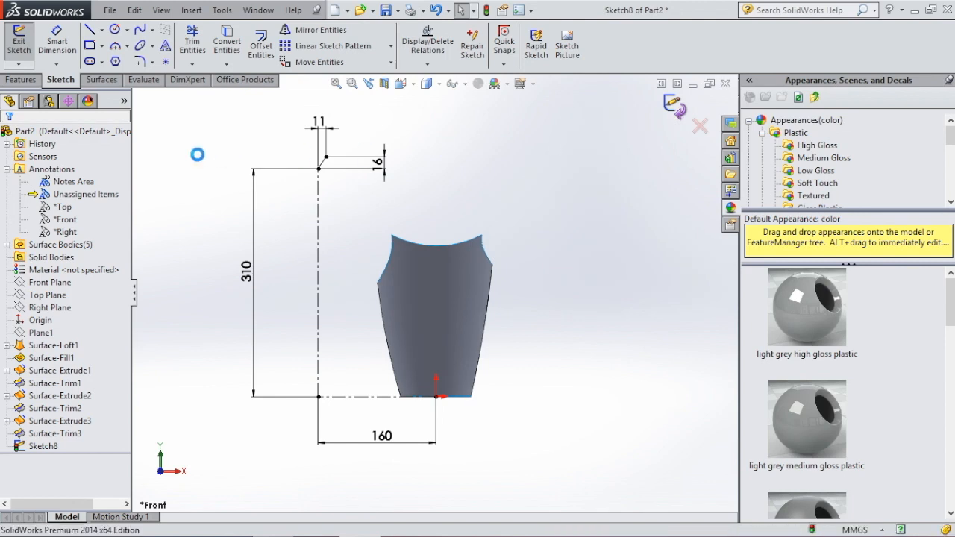
- Create a reference plane through both end points of the slanted centerline, perpendicular to the Front Plane
{"action": "left_click", "coordinate": [20, 79]}
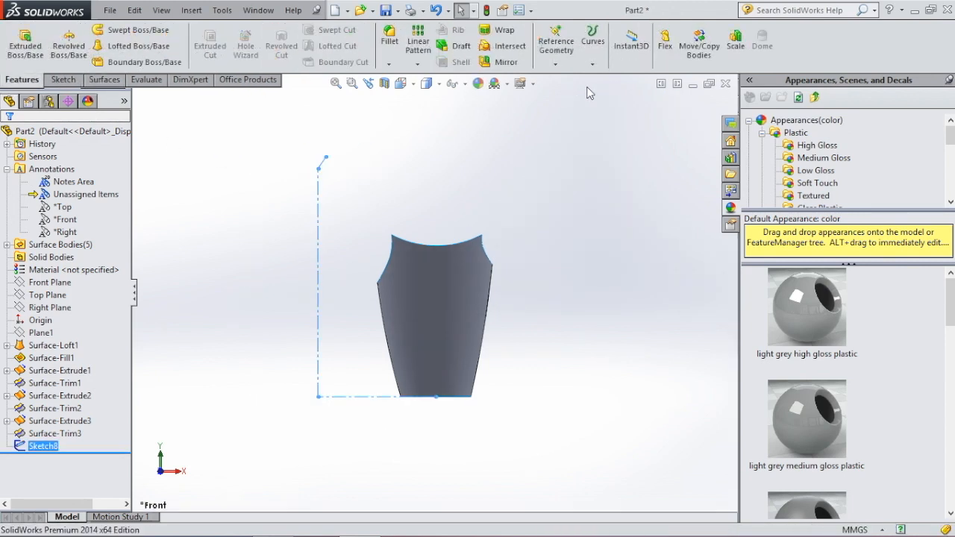
{"action": "left_click", "coordinate": [555, 64]}
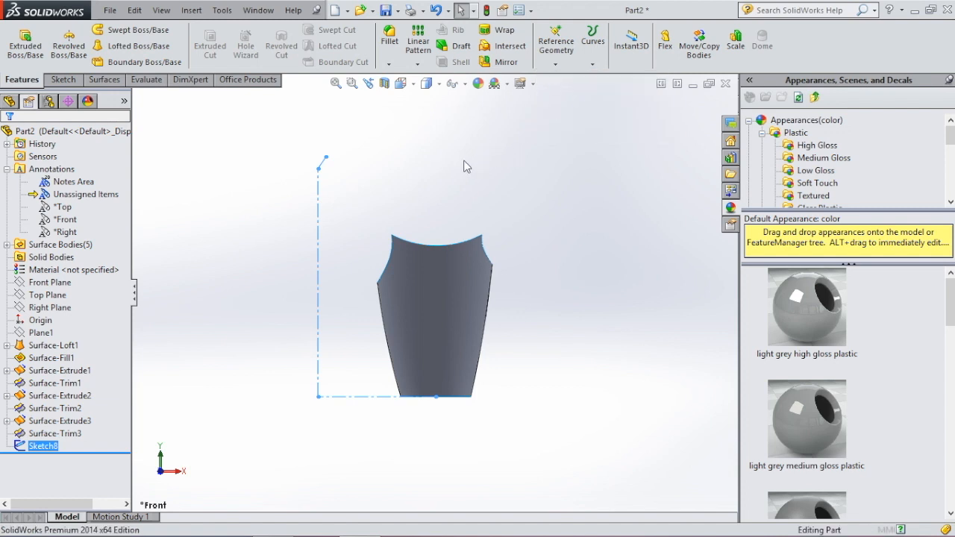
{"action": "middle_click_drag", "start_coordinate": [464, 166], "coordinate": [530, 199]}
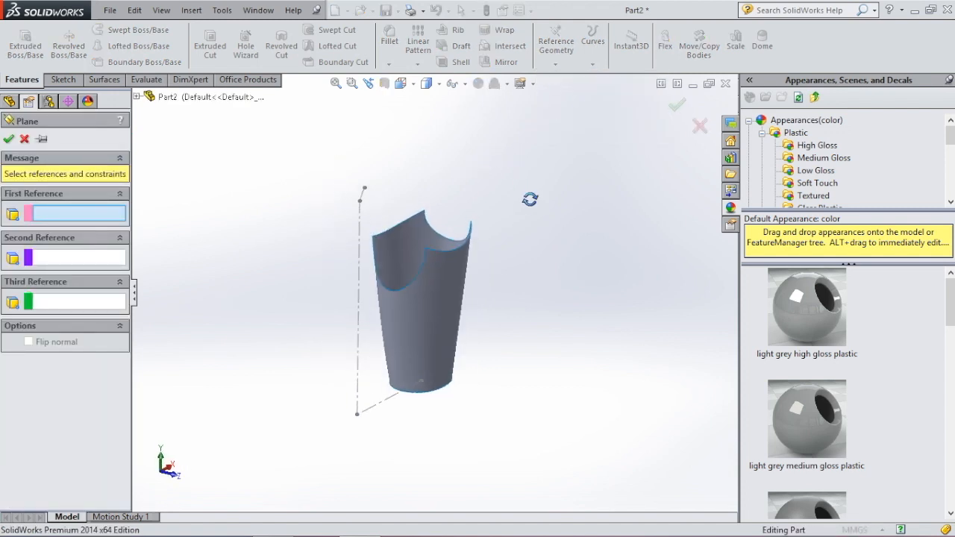
{"action": "left_click", "coordinate": [366, 189]}
{"action": "left_click", "coordinate": [371, 185]}
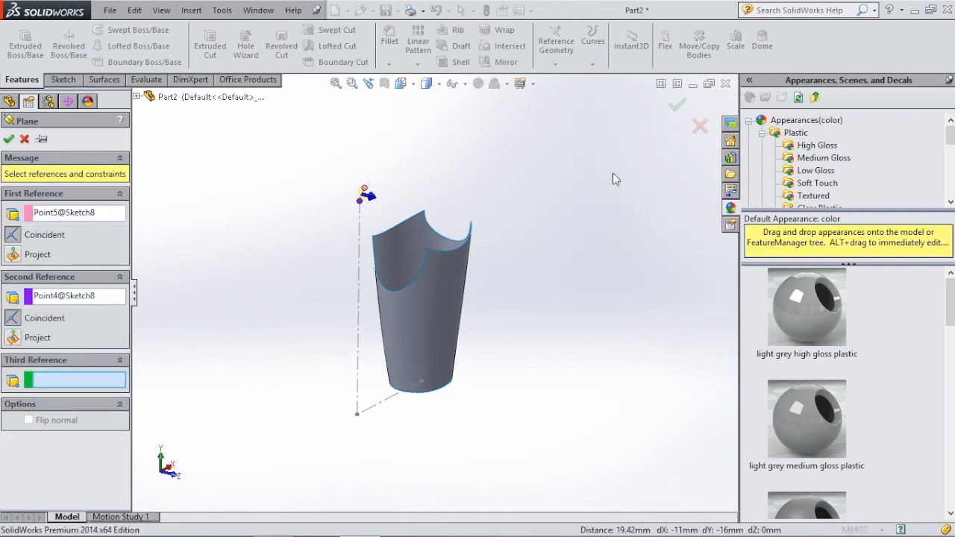
{"action": "left_click", "coordinate": [137, 97]}
{"action": "left_click", "coordinate": [183, 186]}
{"action": "scroll", "coordinate": [330, 158], "scroll_direction": "down", "scroll_amount": 3}
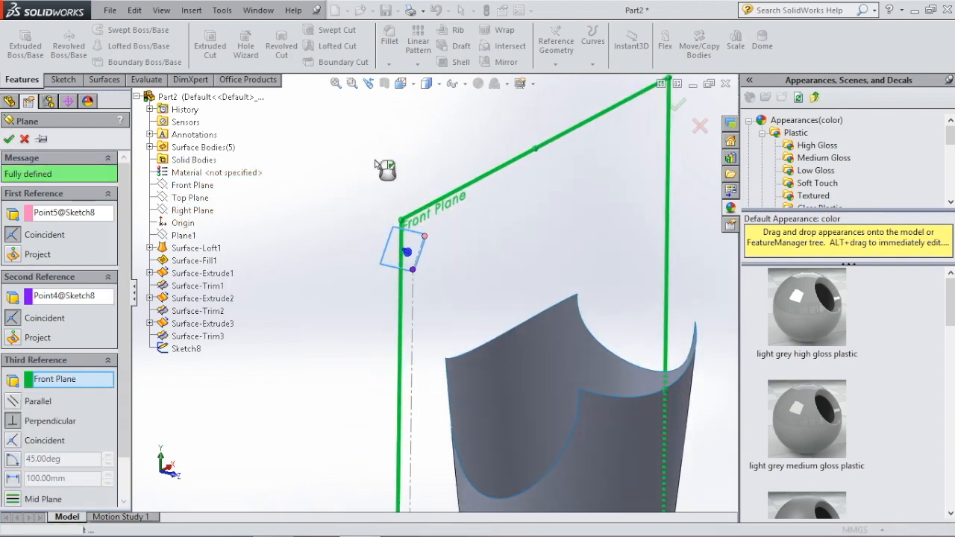
{"action": "key", "text": "Return"}
- Start a sketch on the new plane, viewed normal to it, and draw a vertical centerline about 149 mm up from the origin
{"action": "left_click", "coordinate": [395, 309]}
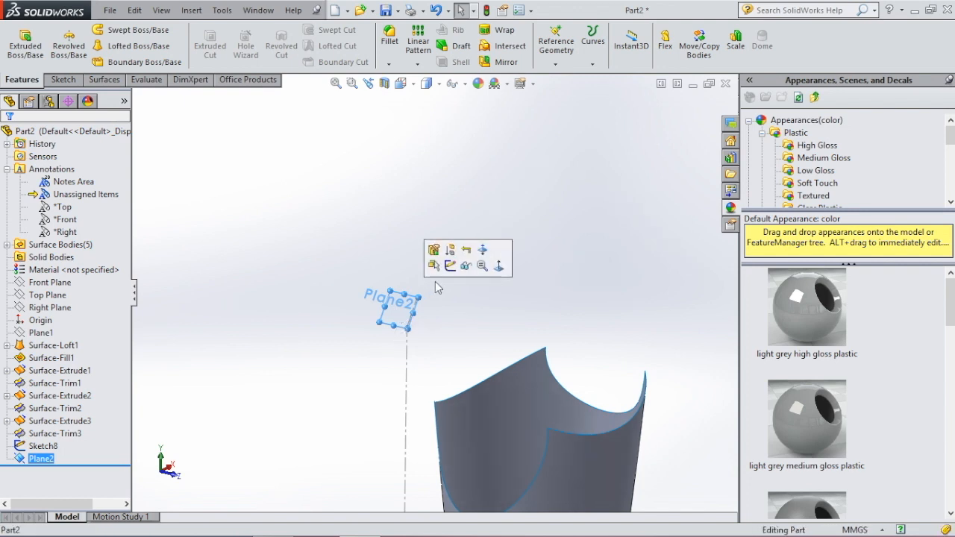
{"action": "left_click", "coordinate": [449, 266]}
{"action": "key", "text": "space"}
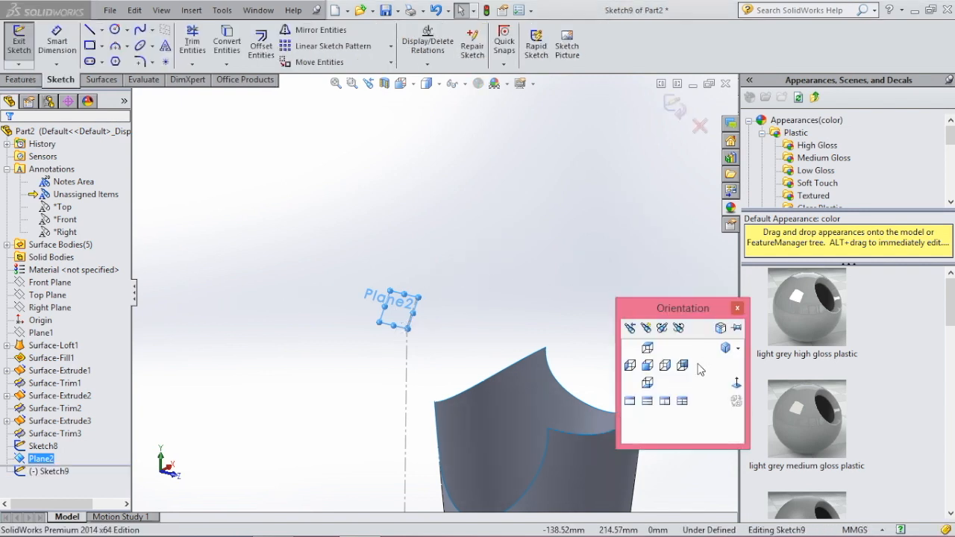
{"action": "left_click", "coordinate": [736, 383]}
{"action": "key", "text": "space"}
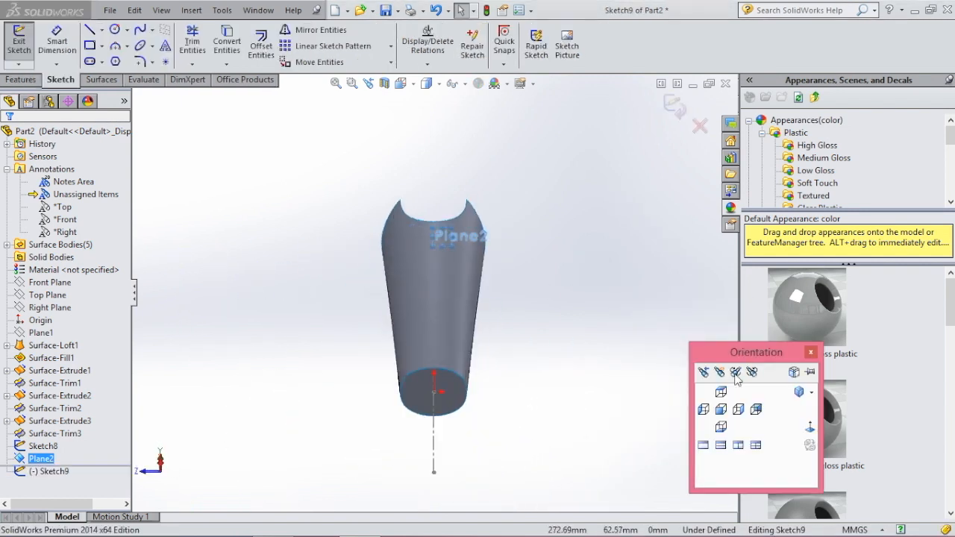
{"action": "left_click", "coordinate": [810, 427]}
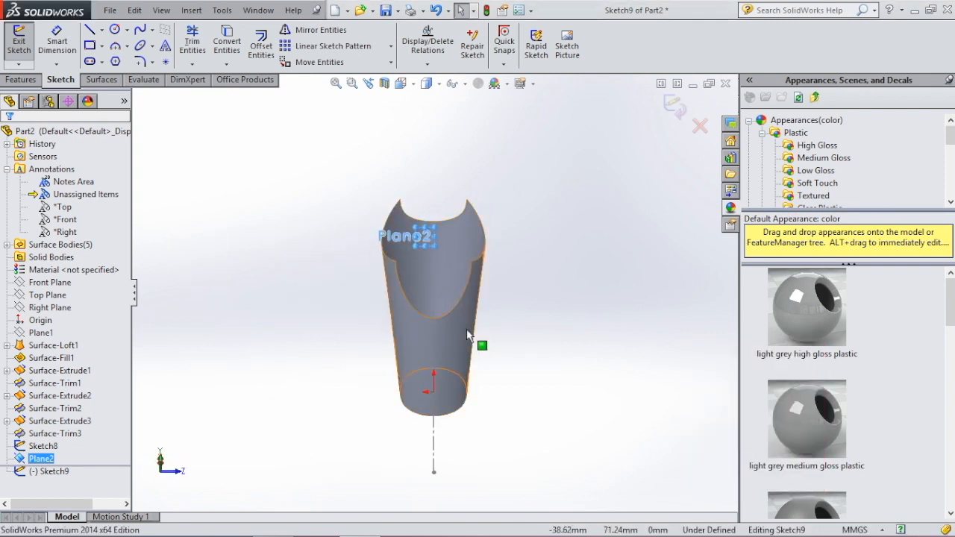
{"action": "left_click", "coordinate": [102, 30]}
{"action": "left_click", "coordinate": [126, 62]}
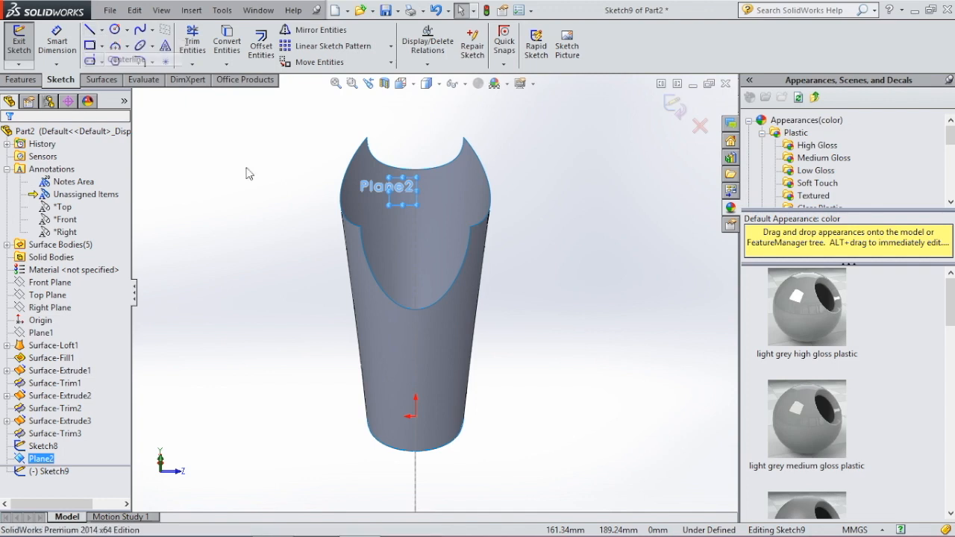
{"action": "left_click", "coordinate": [434, 434]}
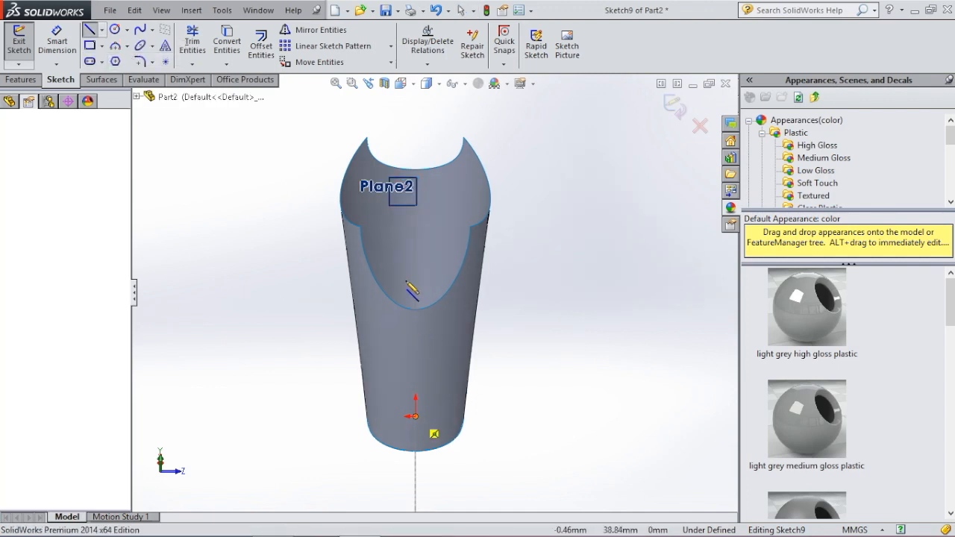
{"action": "left_click", "coordinate": [420, 239]}
- Dimension the vertical centerline from the origin to its upper end as 110 mm
{"action": "left_click", "coordinate": [56, 41]}
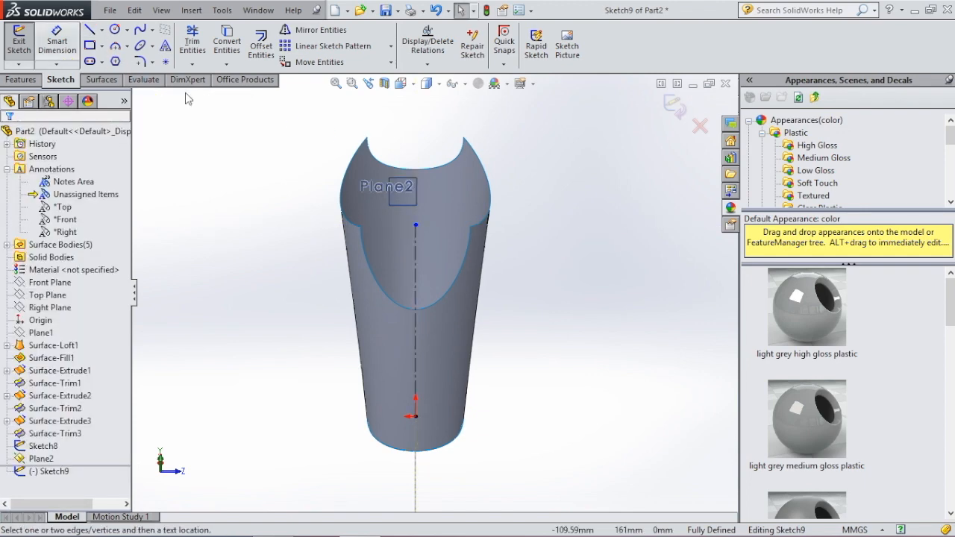
{"action": "left_click", "coordinate": [416, 226]}
{"action": "left_click", "coordinate": [415, 416]}
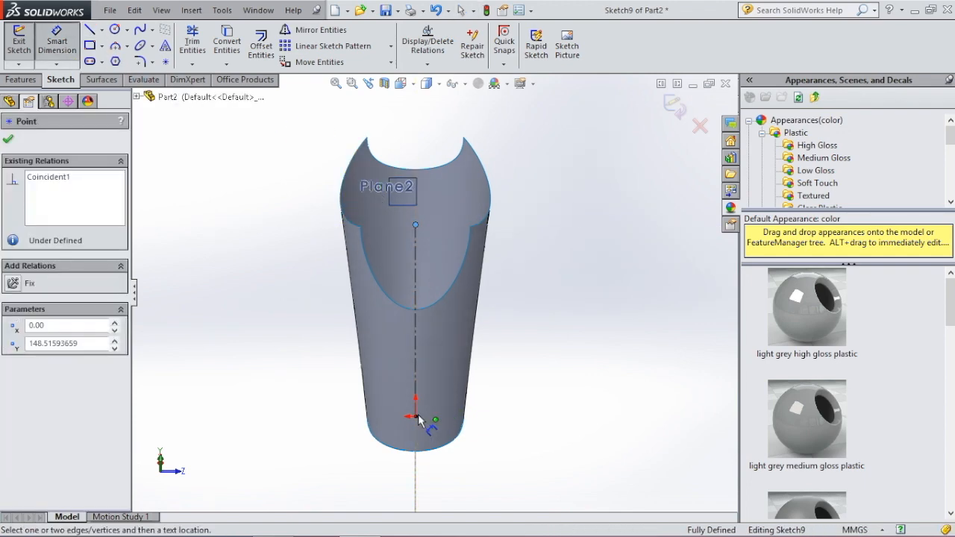
{"action": "left_click", "coordinate": [603, 333]}
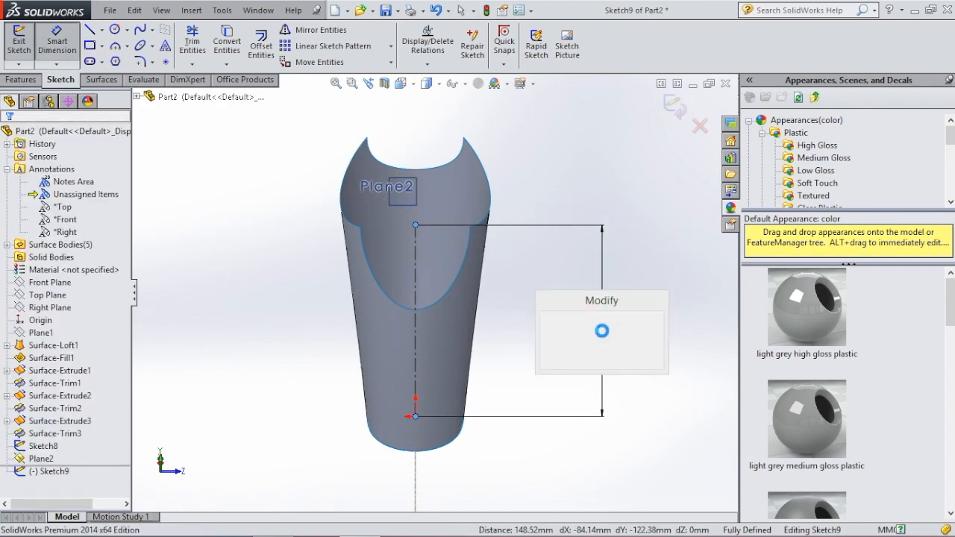
{"action": "key", "text": "Return"}
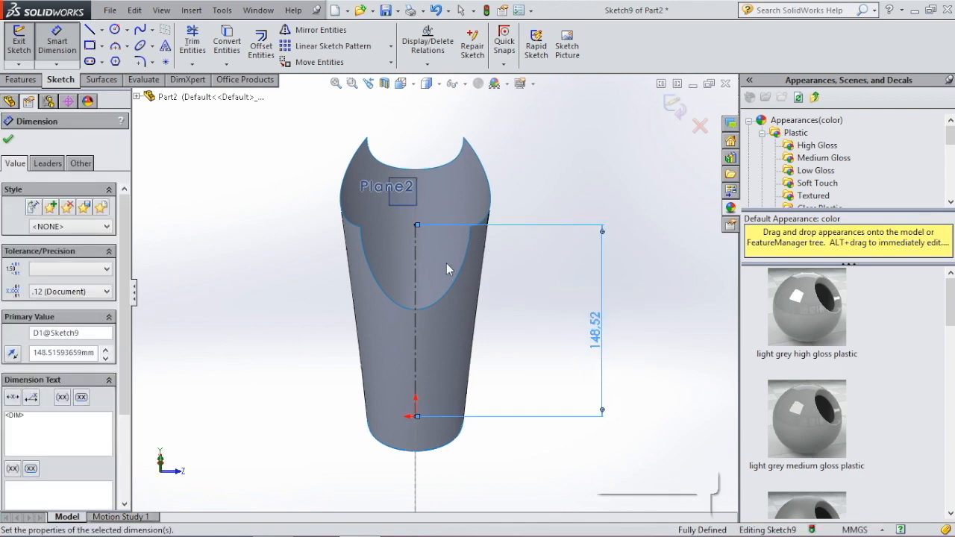
- From the upper end of the 110 mm centerline, draw a vertical centerline about 22 mm up and a short horizontal one towards positive Z
{"action": "scroll", "coordinate": [440, 298], "scroll_direction": "down", "scroll_amount": 4}
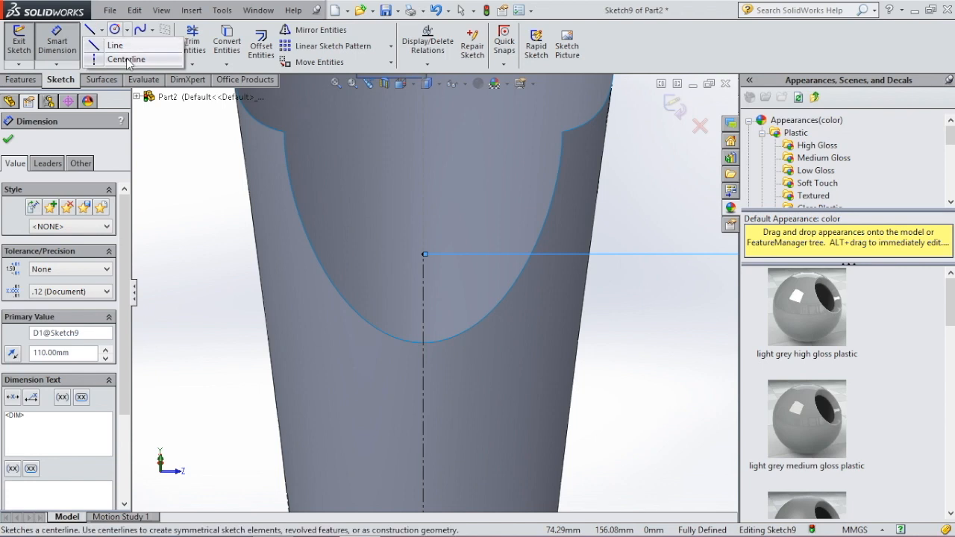
{"action": "left_click", "coordinate": [422, 254]}
{"action": "left_click", "coordinate": [423, 182]}
{"action": "left_click", "coordinate": [464, 182]}
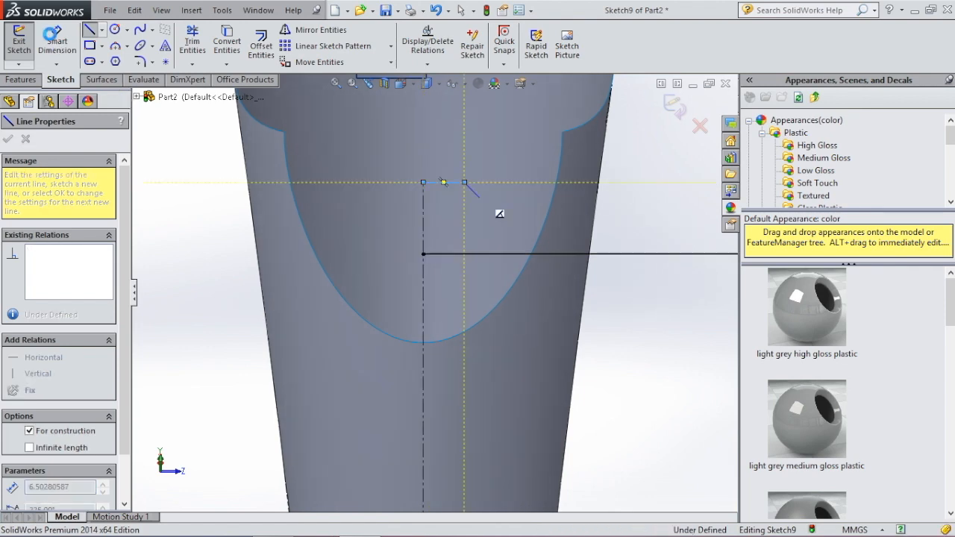
- Set the length of the upper vertical centerline to 27 mm
{"action": "left_click", "coordinate": [60, 43]}
{"action": "left_click", "coordinate": [422, 215]}
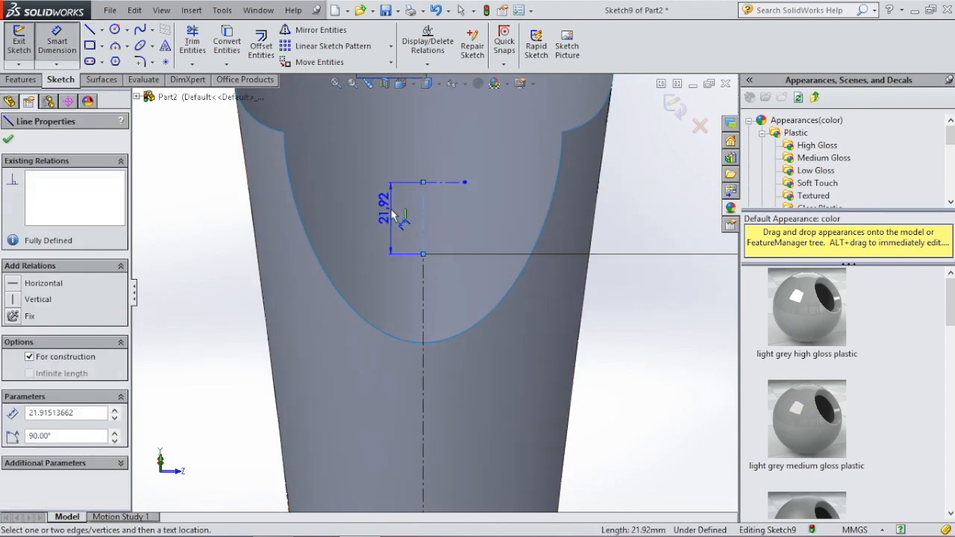
{"action": "left_click", "coordinate": [396, 215]}
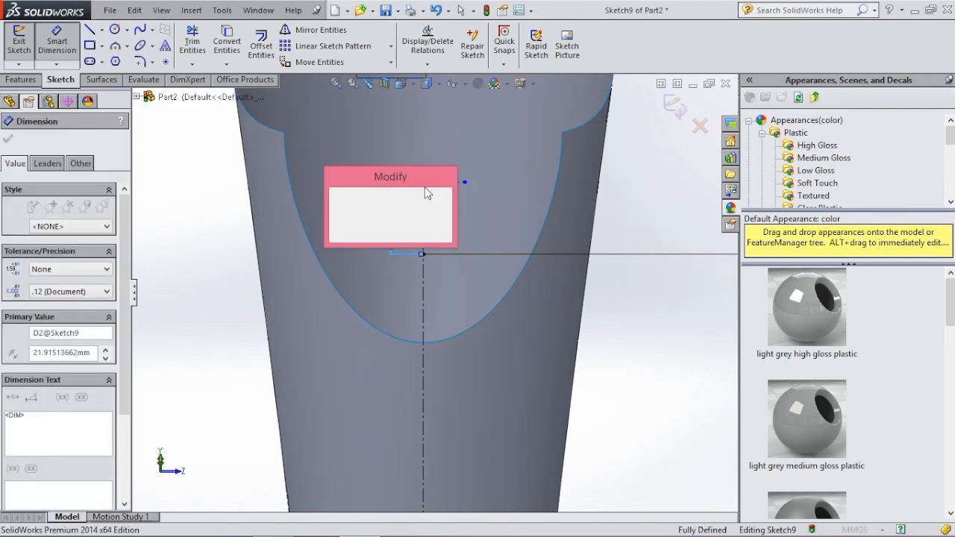
{"action": "type", "text": "27"}
{"action": "key", "text": "Return"}
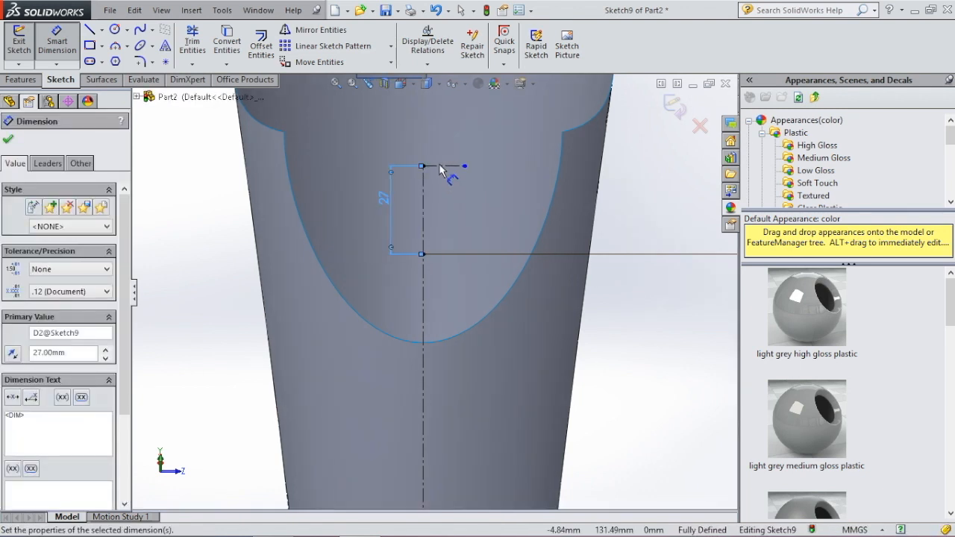
- Dimension the short horizontal construction line at the upper end of the vertical centerline to 7 mm
{"action": "left_click", "coordinate": [440, 167]}
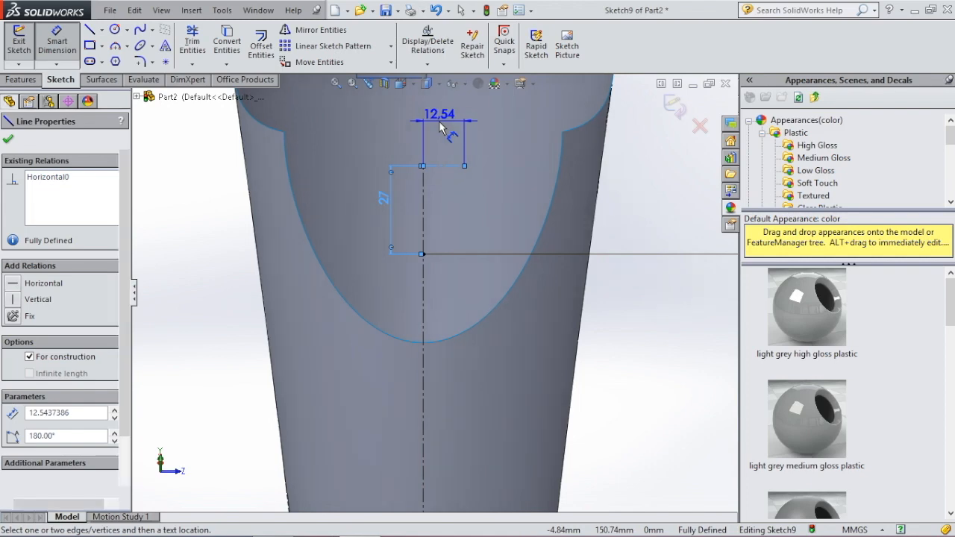
{"action": "left_click", "coordinate": [440, 127]}
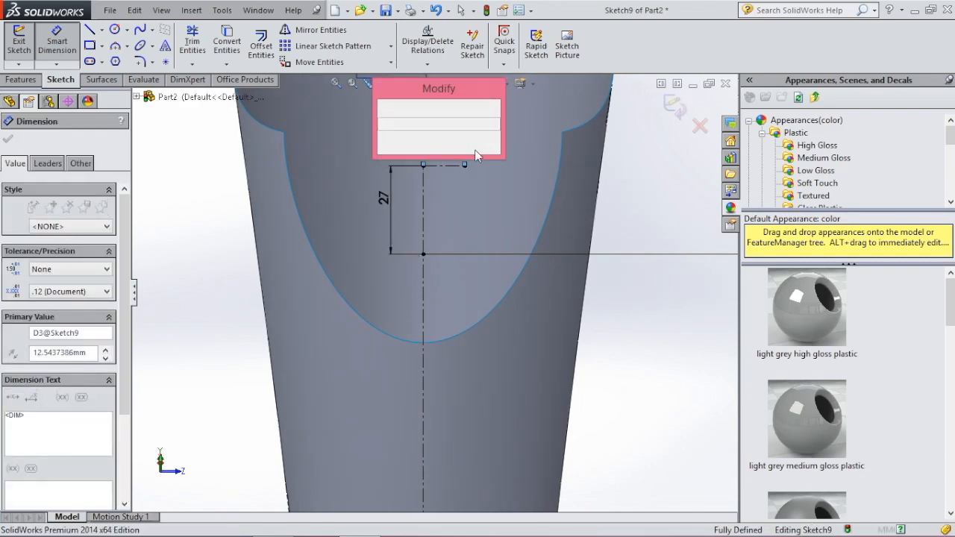
{"action": "key", "text": "Return"}
{"action": "key", "text": "Escape"}
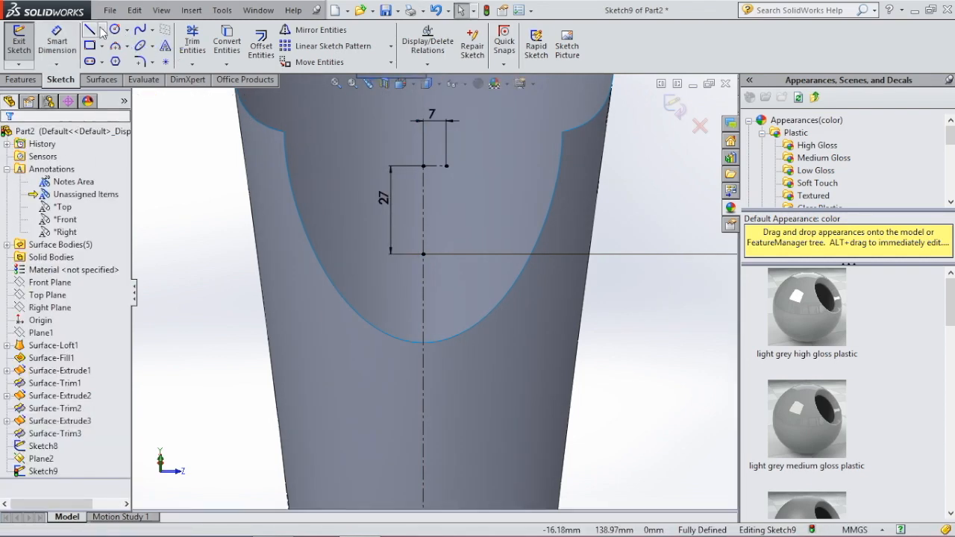
- Mirror the 7 mm horizontal construction line about the vertical centerline
{"action": "left_click", "coordinate": [319, 29]}
{"action": "left_click", "coordinate": [436, 166]}
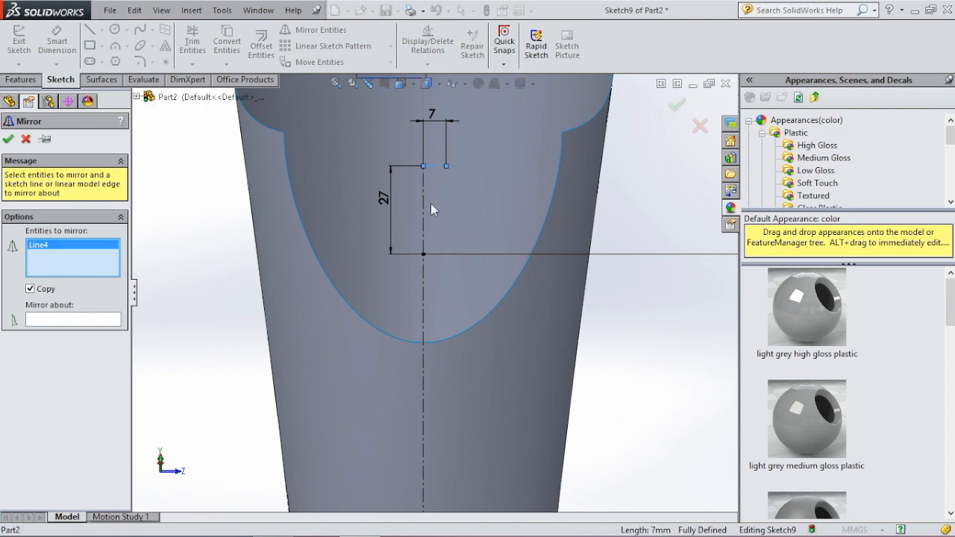
{"action": "left_click", "coordinate": [105, 320]}
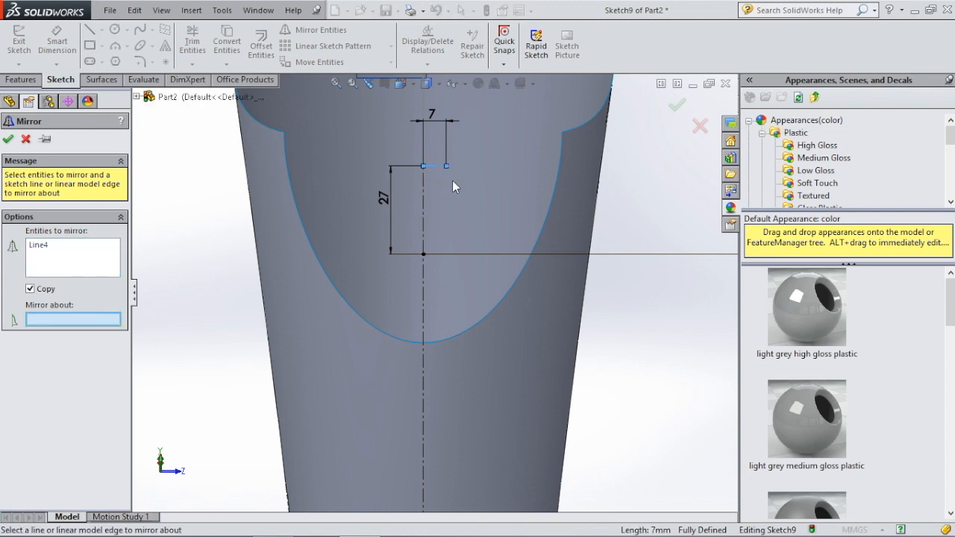
{"action": "left_click", "coordinate": [426, 202]}
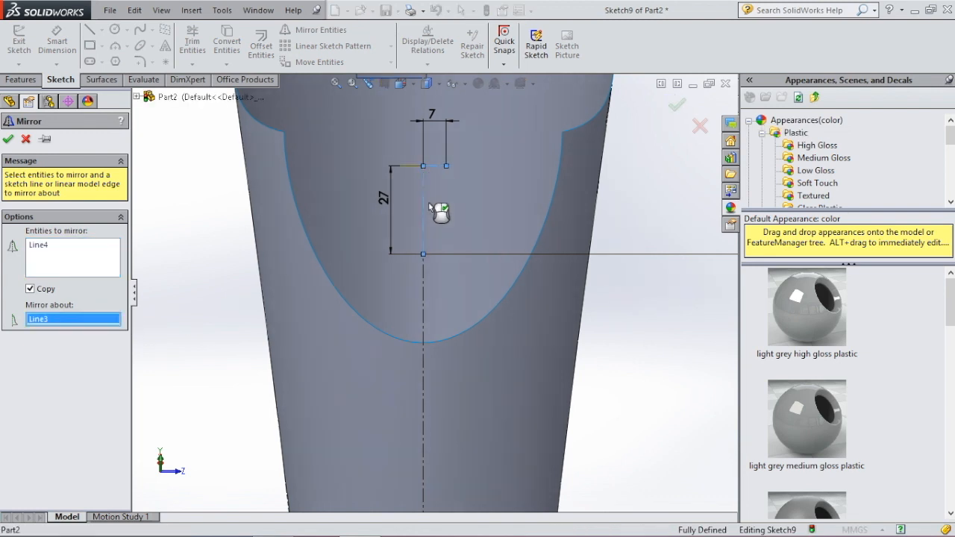
{"action": "left_click", "coordinate": [10, 139]}
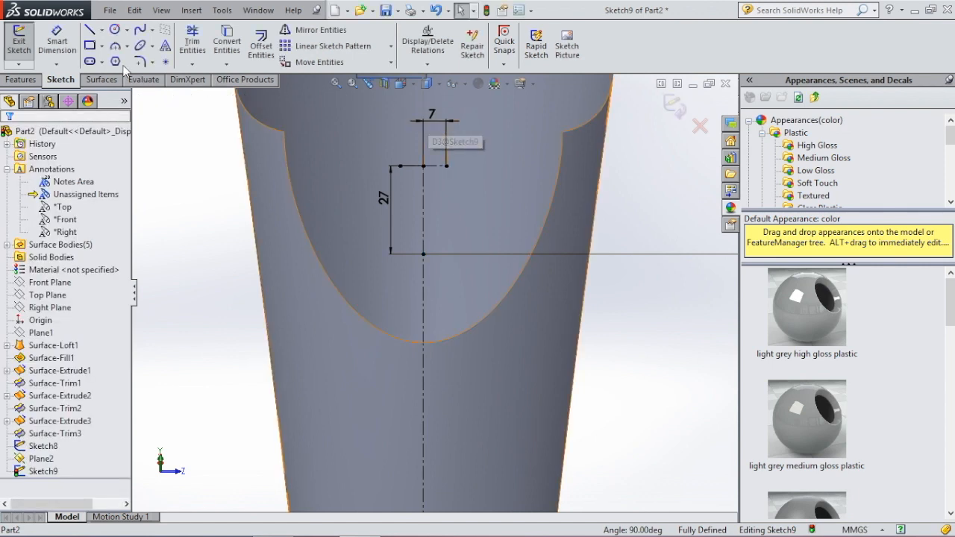
- Draw a two-point spline from the free end of the 7 mm line to the lower end of the 27 mm vertical centerline
{"action": "left_click", "coordinate": [139, 32]}
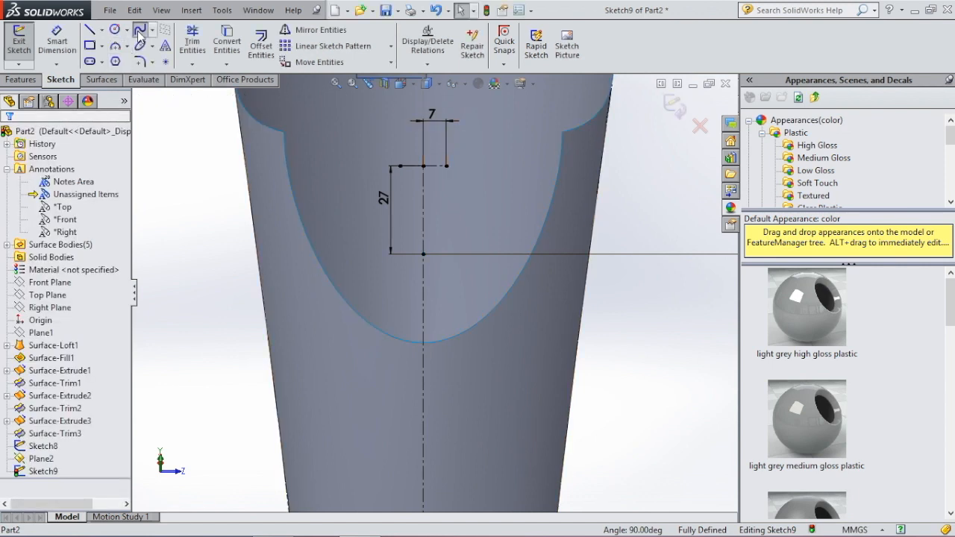
{"action": "left_click", "coordinate": [446, 166]}
{"action": "left_click", "coordinate": [422, 254]}
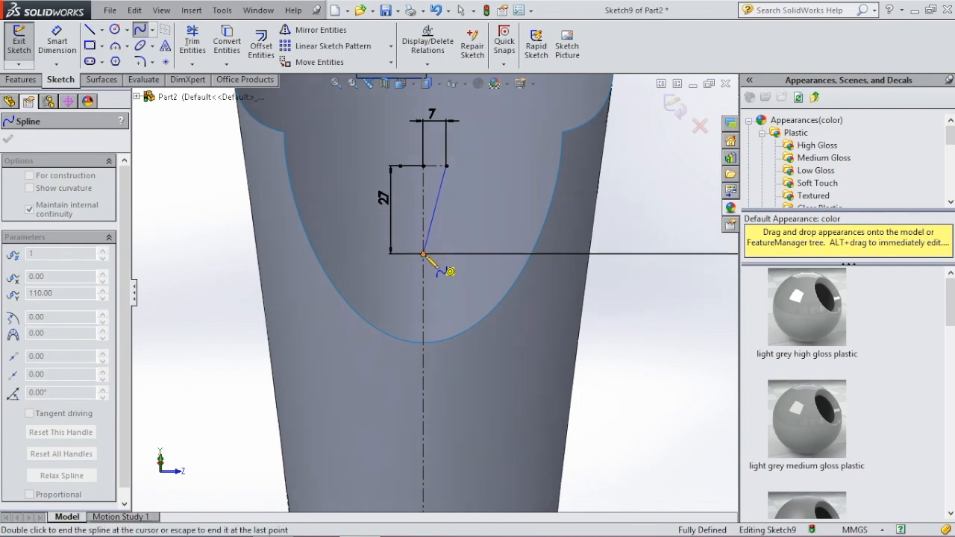
{"action": "key", "text": "Escape"}
- Constrain the spline's upper tangent handle to vertical and its lower tangent handle to horizontal
{"action": "scroll", "coordinate": [448, 224], "scroll_direction": "down", "scroll_amount": 3}
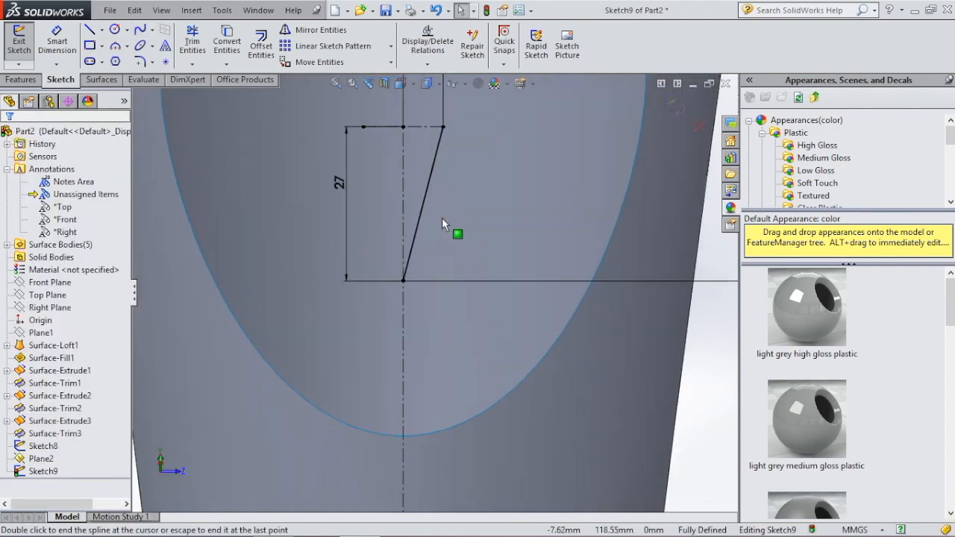
{"action": "left_click", "coordinate": [431, 175]}
{"action": "left_click", "coordinate": [13, 299]}
{"action": "left_click", "coordinate": [429, 269]}
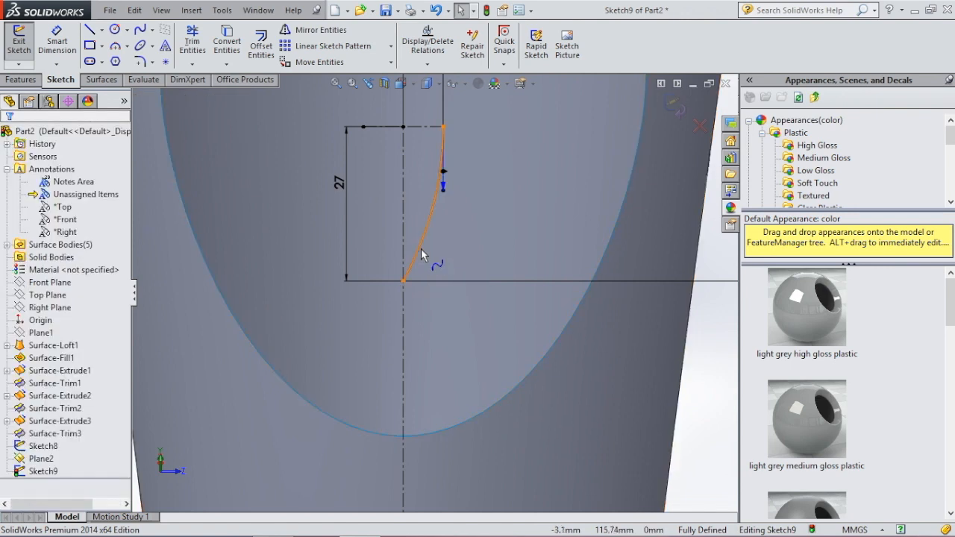
{"action": "left_click", "coordinate": [432, 247]}
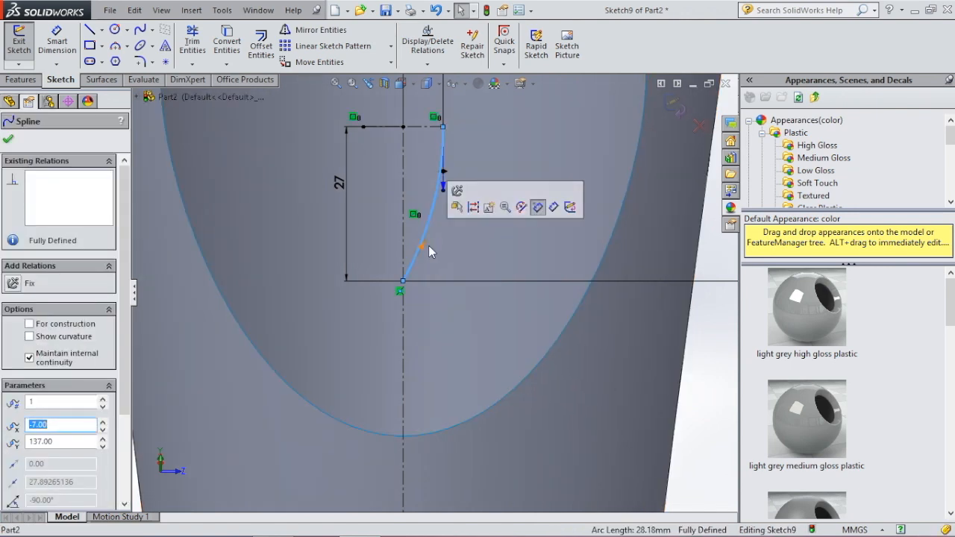
{"action": "left_click", "coordinate": [426, 246]}
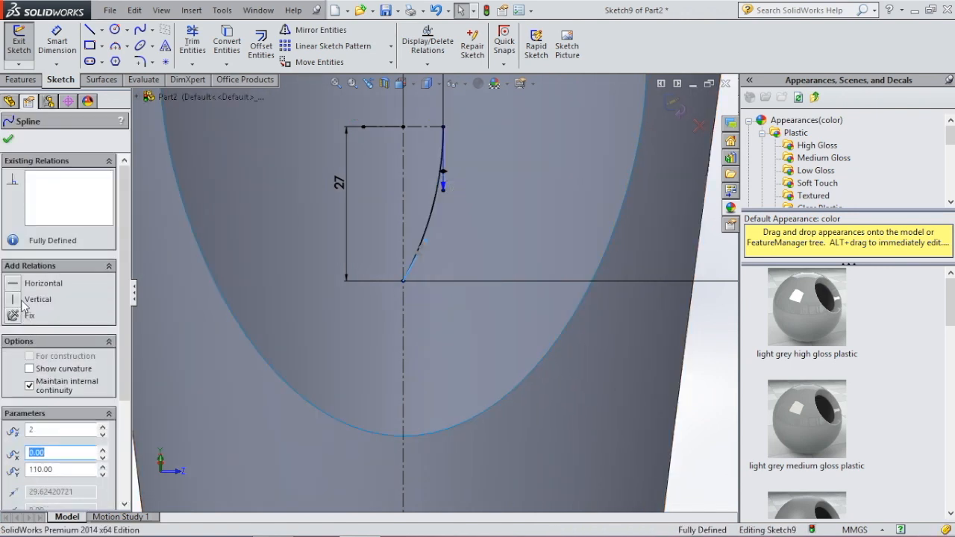
{"action": "left_click_drag", "start_coordinate": [408, 288], "coordinate": [542, 288]}
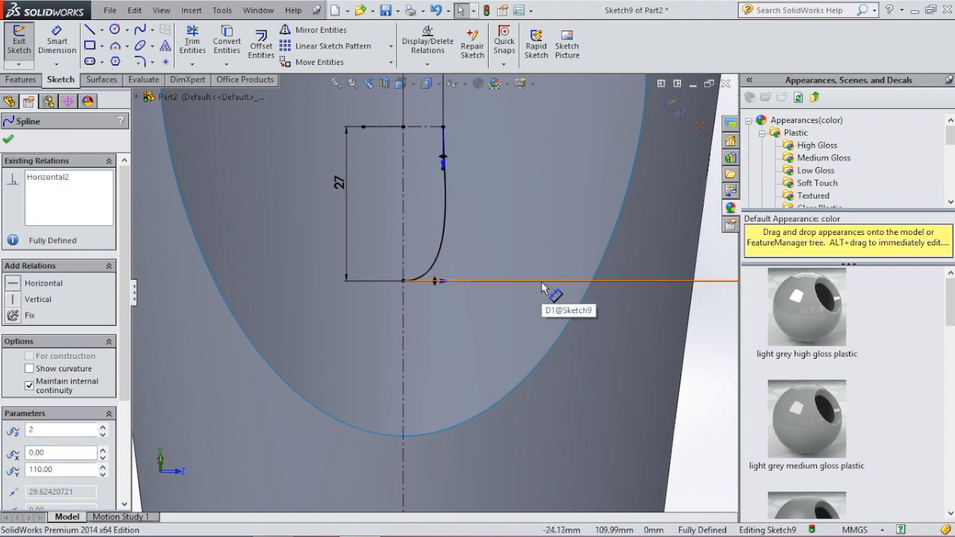
- Shorten the spline's lower tangent handle to tighten the curve at its lower end
{"action": "key", "text": "Escape"}
{"action": "scroll", "coordinate": [417, 257], "scroll_direction": "down", "scroll_amount": 1}
{"action": "left_click_drag", "start_coordinate": [455, 292], "coordinate": [440, 292]}
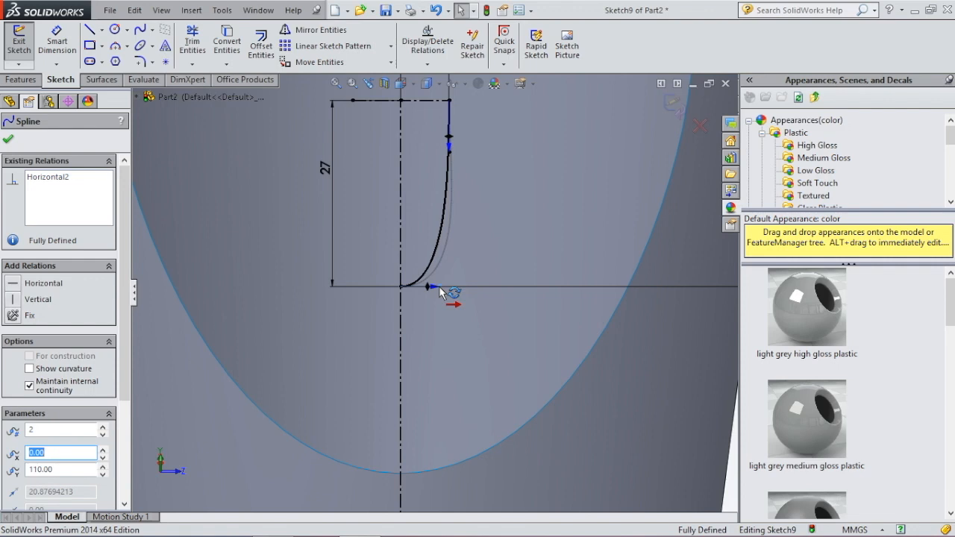
{"action": "key", "text": "Escape"}
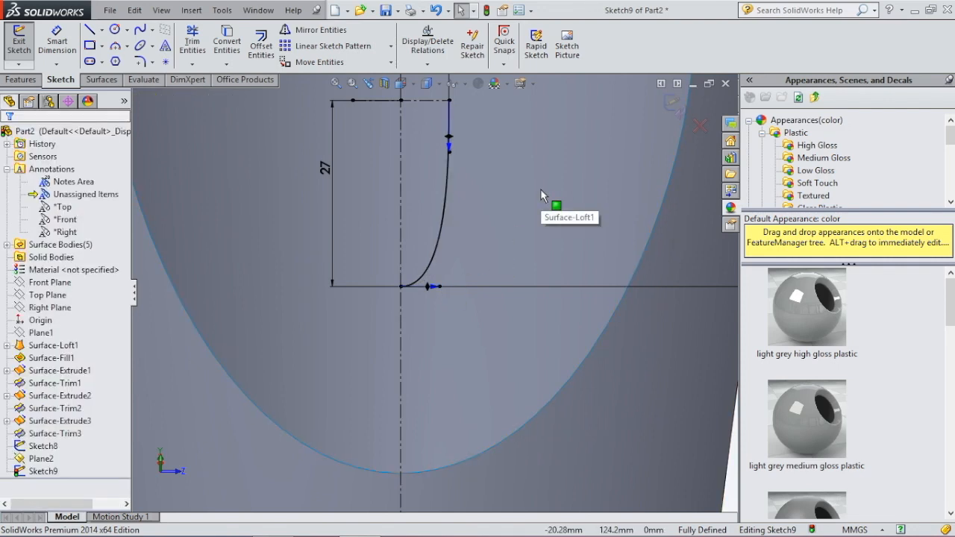
- Mirror the spline about the vertical centerline to complete the U-shaped profile
{"action": "left_click", "coordinate": [314, 30]}
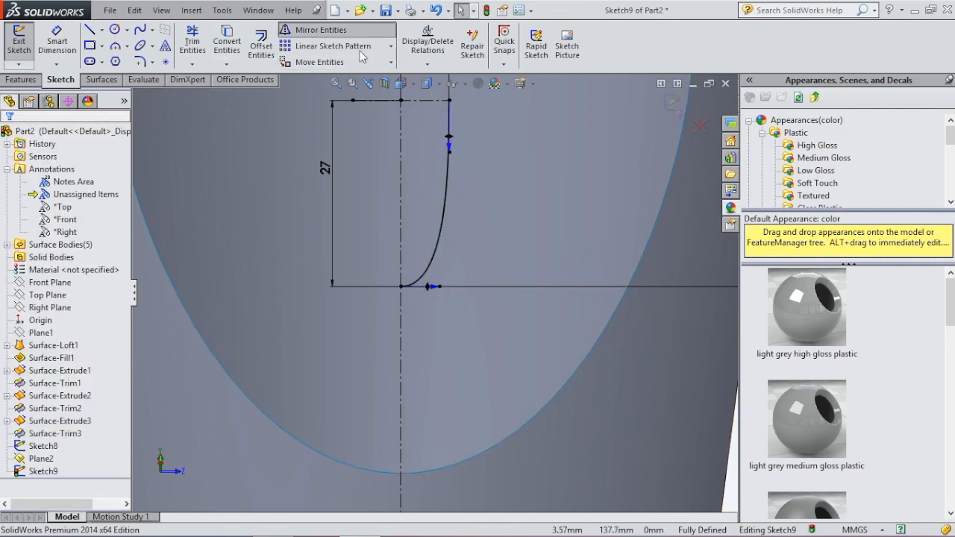
{"action": "left_click", "coordinate": [443, 229]}
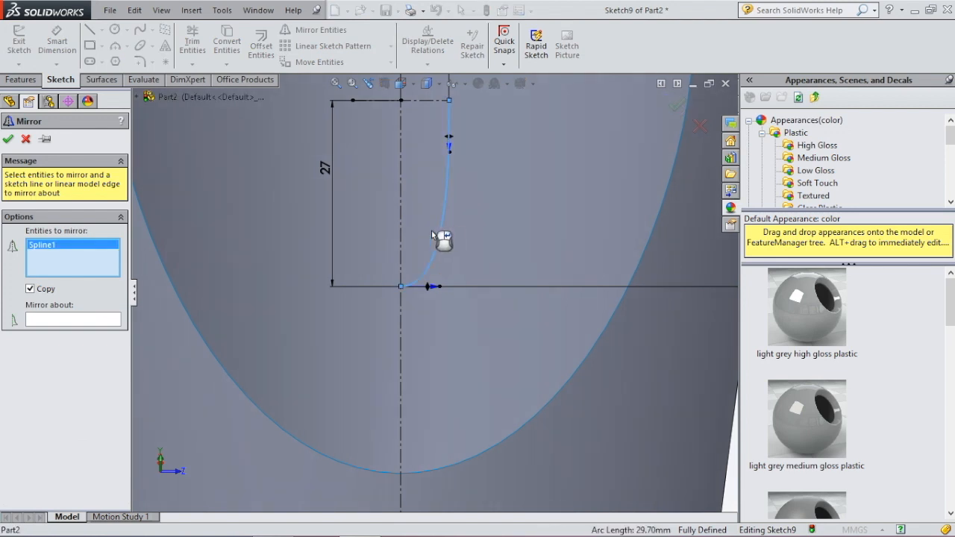
{"action": "left_click", "coordinate": [402, 187]}
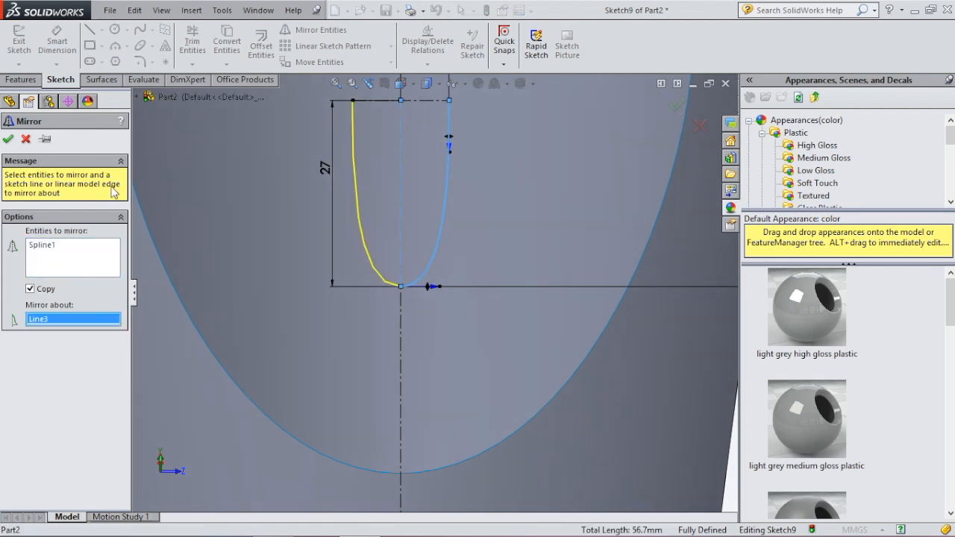
{"action": "left_click", "coordinate": [8, 139]}
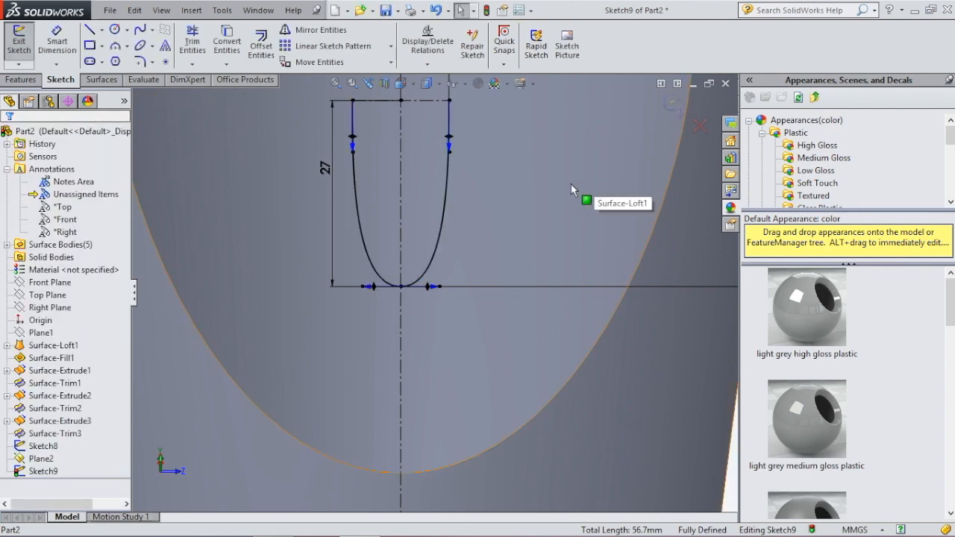
- Exit the profile sketch and hide Plane2 and the long centerline sketch, Sketch8
{"action": "scroll", "coordinate": [570, 183], "scroll_direction": "up", "scroll_amount": 3}
{"action": "scroll", "coordinate": [441, 211], "scroll_direction": "down", "scroll_amount": 4}
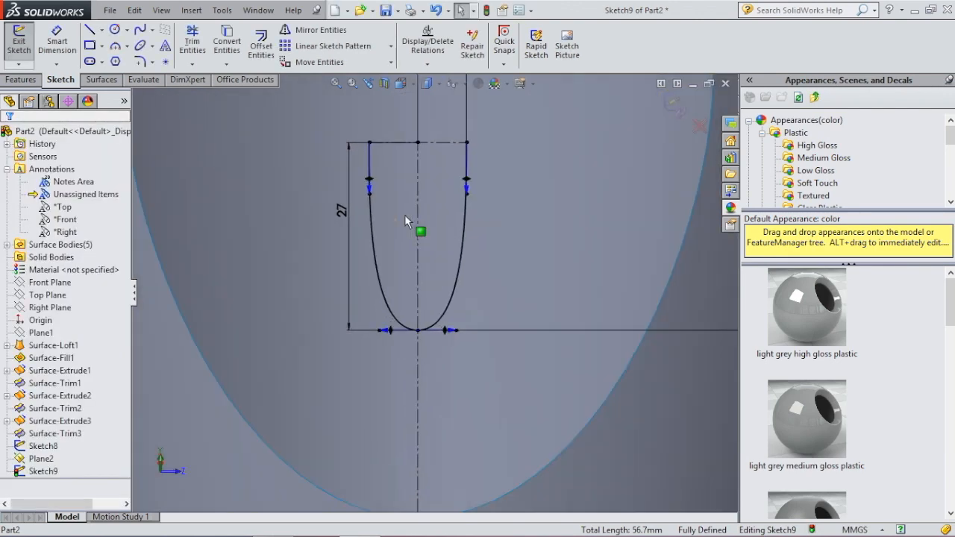
{"action": "key", "text": "ctrl+b"}
{"action": "mouse_move", "coordinate": [661, 239]}
{"action": "middle_mouse_down"}
{"action": "mouse_move", "coordinate": [604, 225]}
{"action": "mouse_move", "coordinate": [485, 239]}
{"action": "mouse_move", "coordinate": [299, 164]}
{"action": "middle_mouse_up"}
{"action": "left_click", "coordinate": [262, 142]}
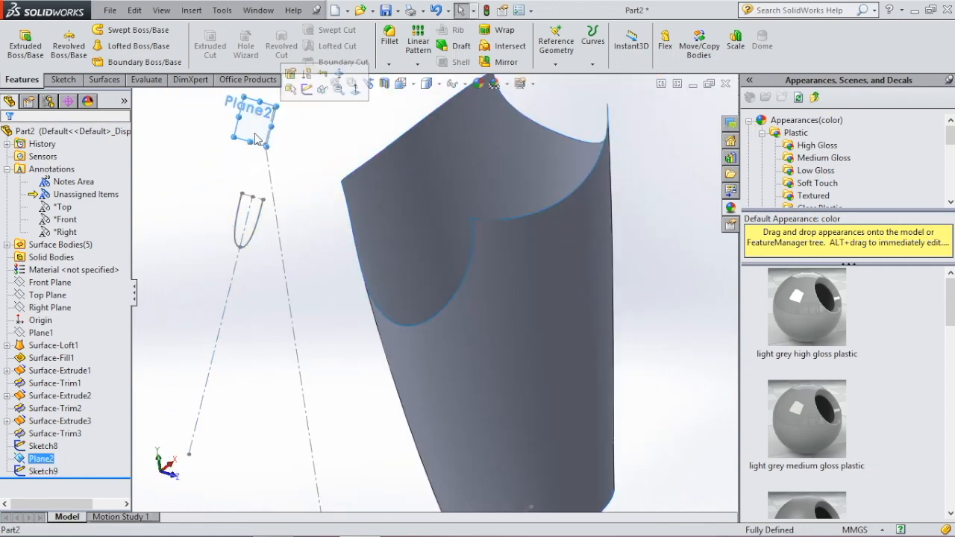
{"action": "left_click", "coordinate": [323, 89]}
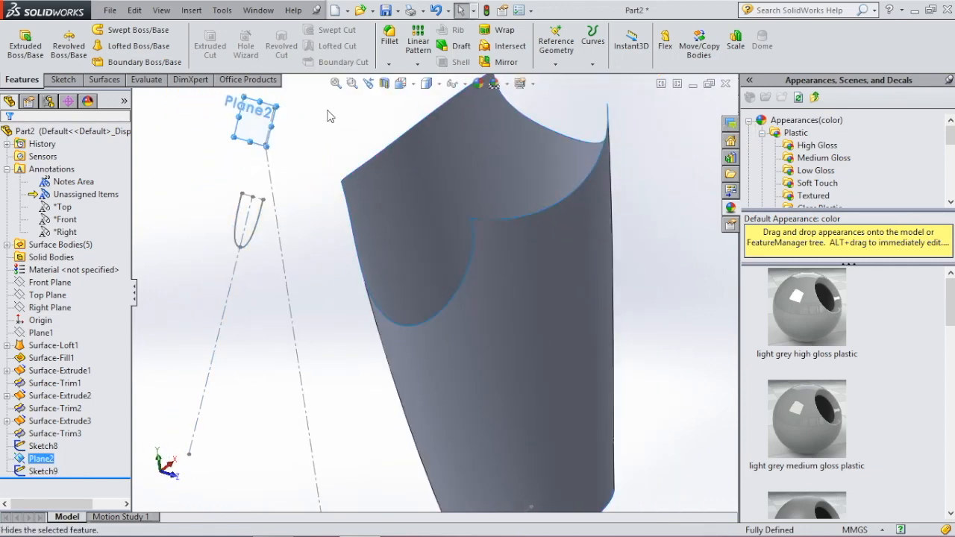
{"action": "left_click", "coordinate": [282, 263]}
{"action": "left_click", "coordinate": [332, 276]}
- Start a 3D sketch and convert the curved edge of the body's U-shaped side cutout into a sketch curve
{"action": "scroll", "coordinate": [425, 291], "scroll_direction": "up", "scroll_amount": 3}
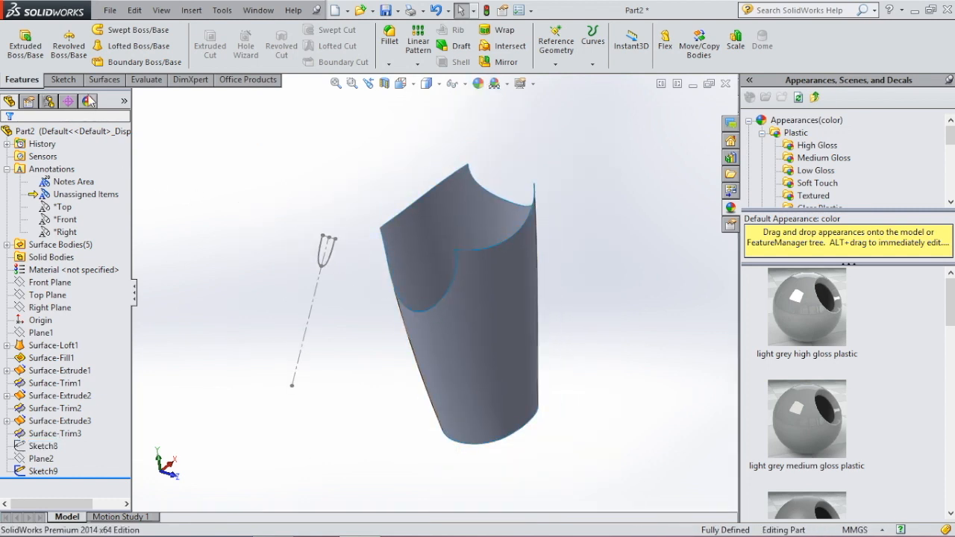
{"action": "left_click", "coordinate": [63, 80]}
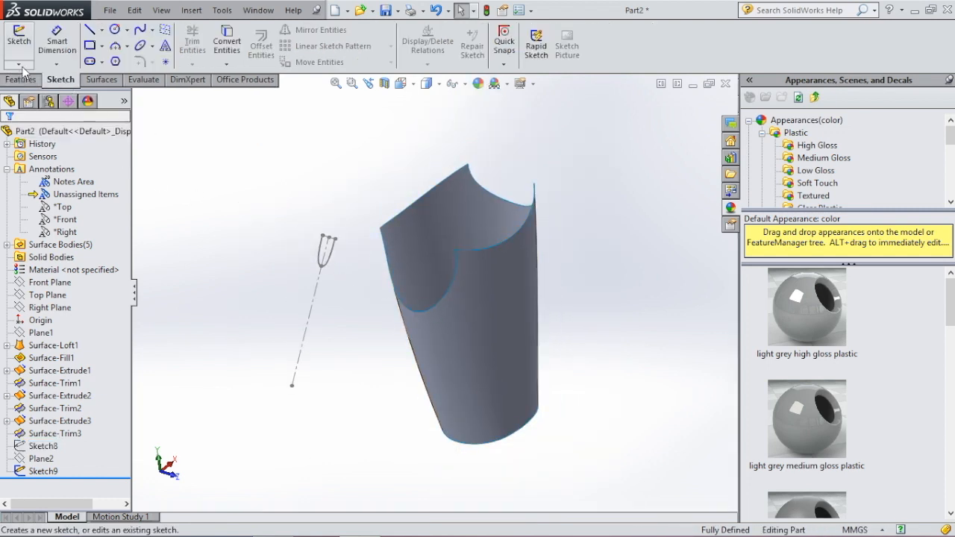
{"action": "left_click", "coordinate": [19, 63]}
{"action": "left_click", "coordinate": [45, 90]}
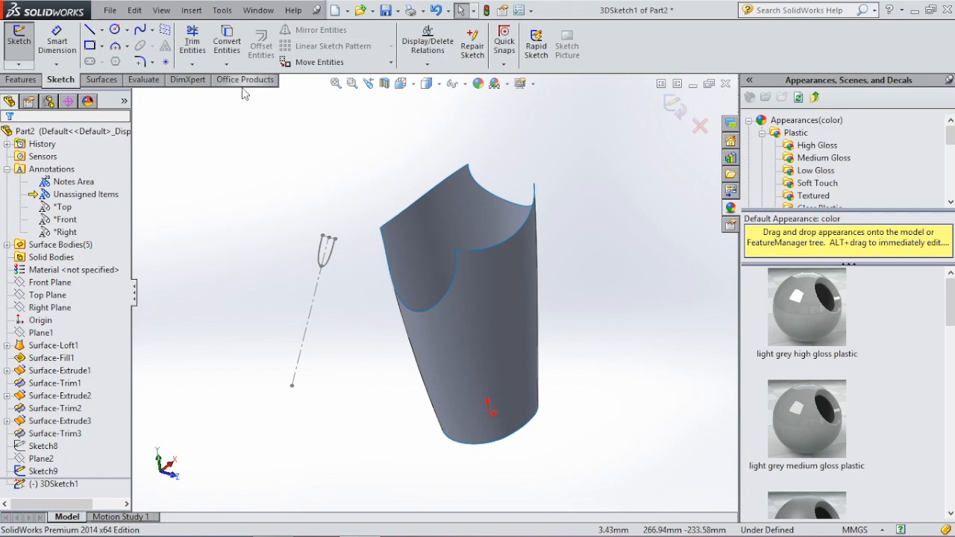
{"action": "left_click", "coordinate": [237, 50]}
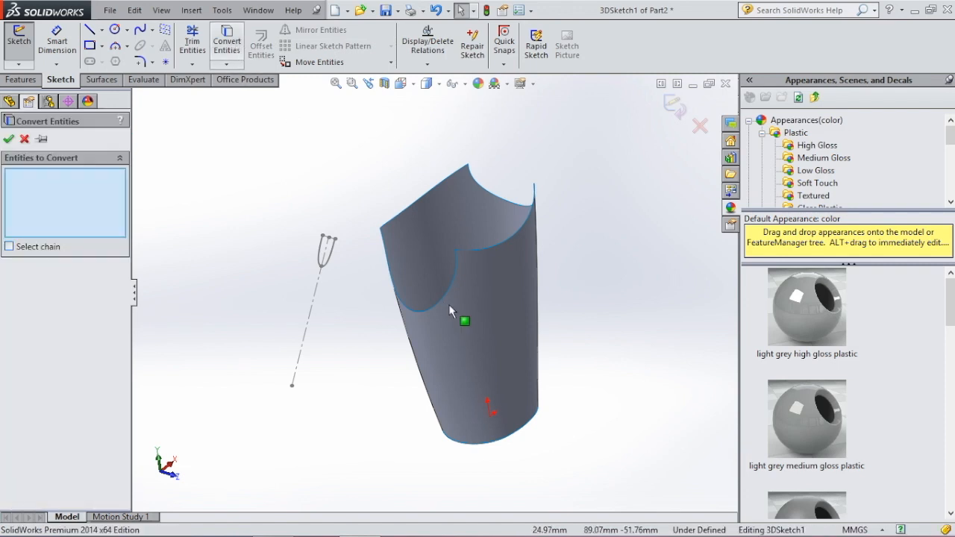
{"action": "scroll", "coordinate": [447, 297], "scroll_direction": "down", "scroll_amount": 3}
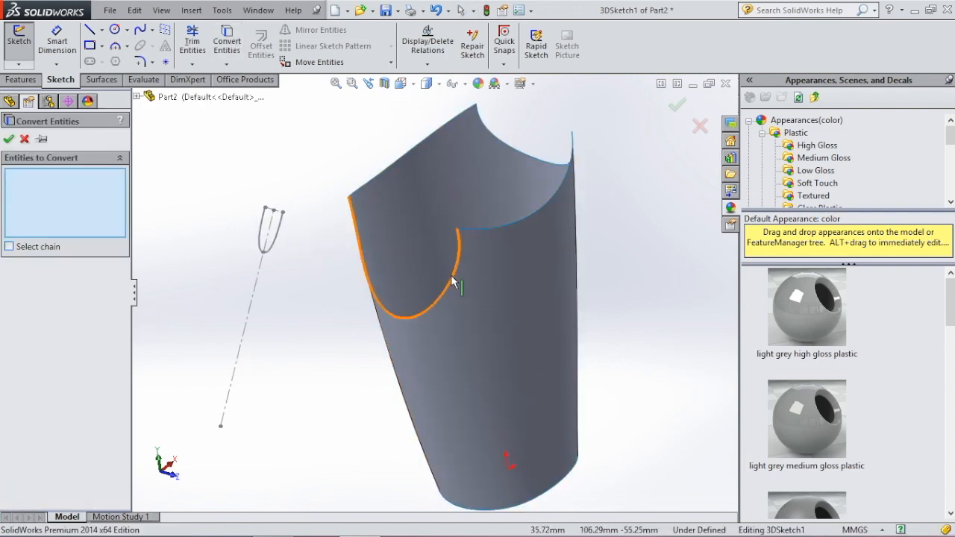
{"action": "left_click", "coordinate": [453, 275]}
{"action": "left_click", "coordinate": [9, 139]}
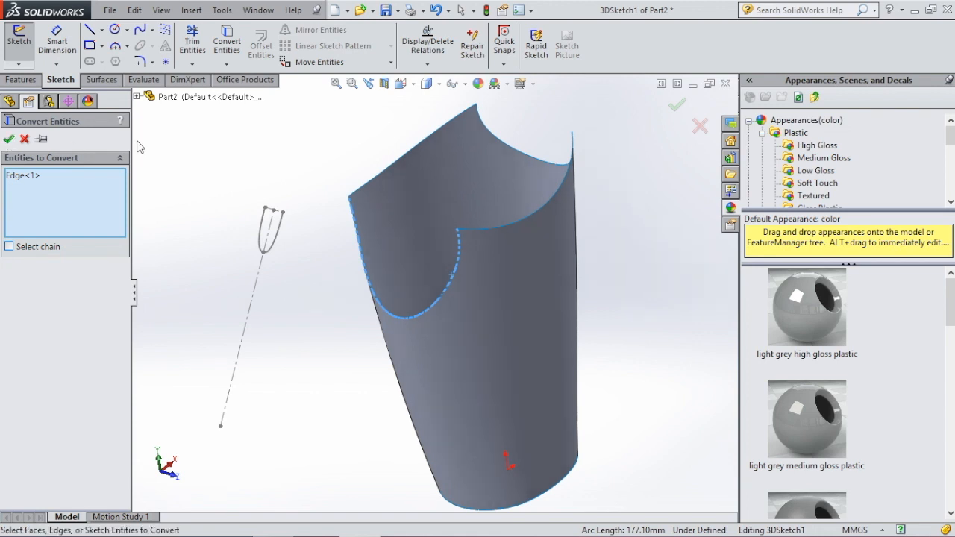
- Start a lofted surface using 3DSketch1 at the cutout edge and the U-shaped Sketch9 as profiles
{"action": "mouse_move", "coordinate": [338, 177]}
{"action": "middle_mouse_down"}
{"action": "mouse_move", "coordinate": [316, 145]}
{"action": "mouse_move", "coordinate": [321, 186]}
{"action": "middle_mouse_up"}
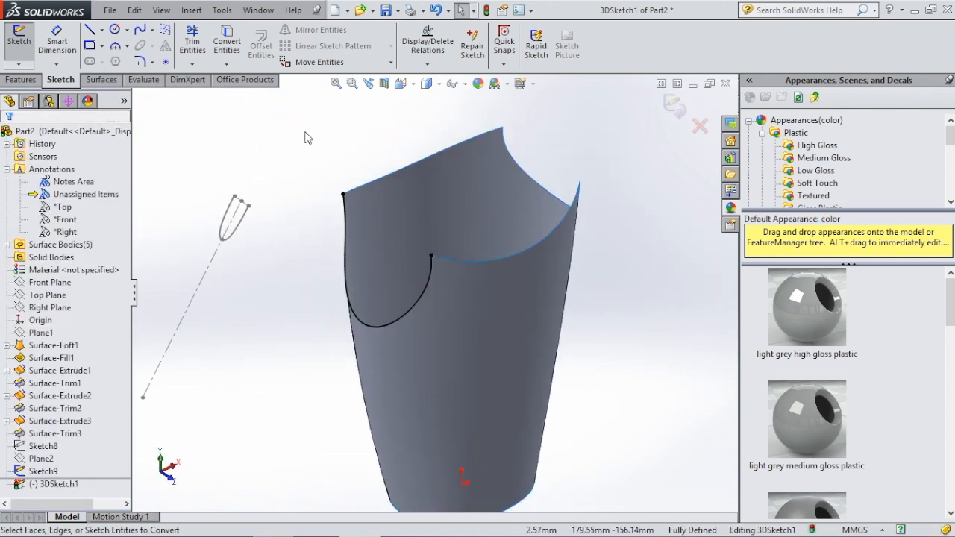
{"action": "left_click", "coordinate": [103, 80]}
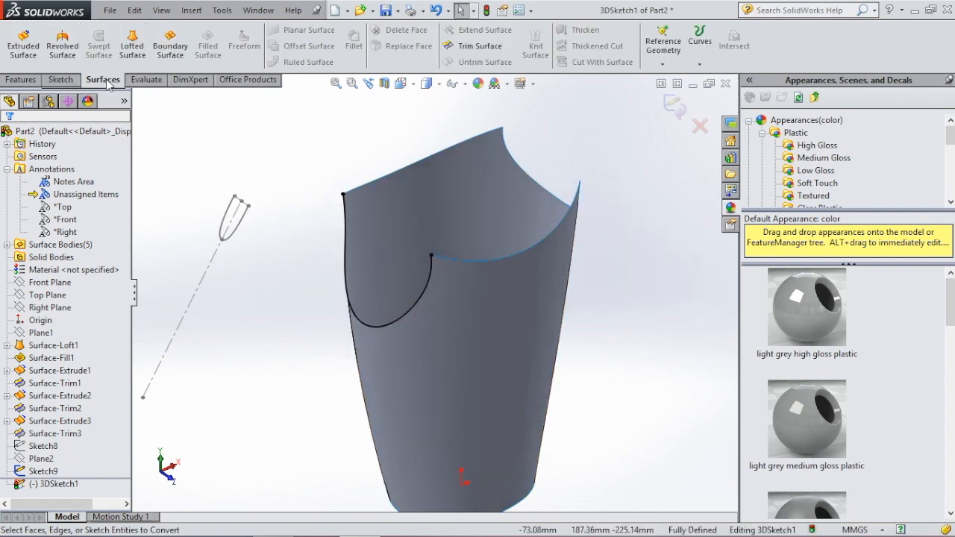
{"action": "left_click", "coordinate": [139, 54]}
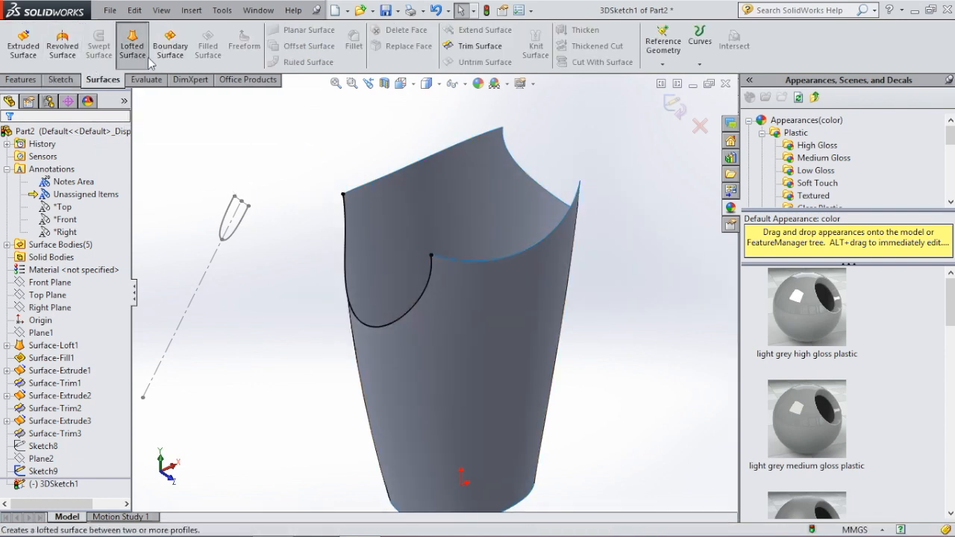
{"action": "left_click", "coordinate": [420, 297]}
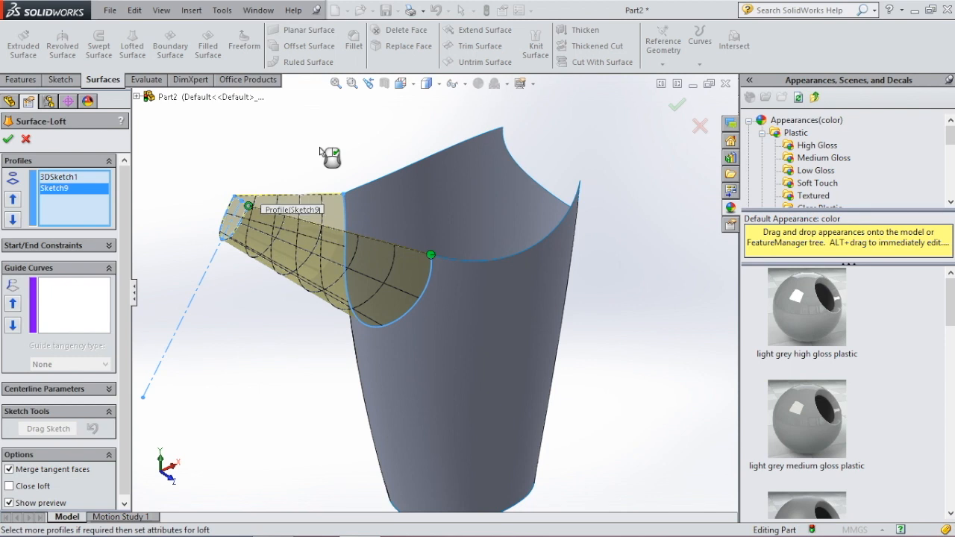
- Set the loft's start constraint to Tangency To Face
{"action": "left_click", "coordinate": [109, 245]}
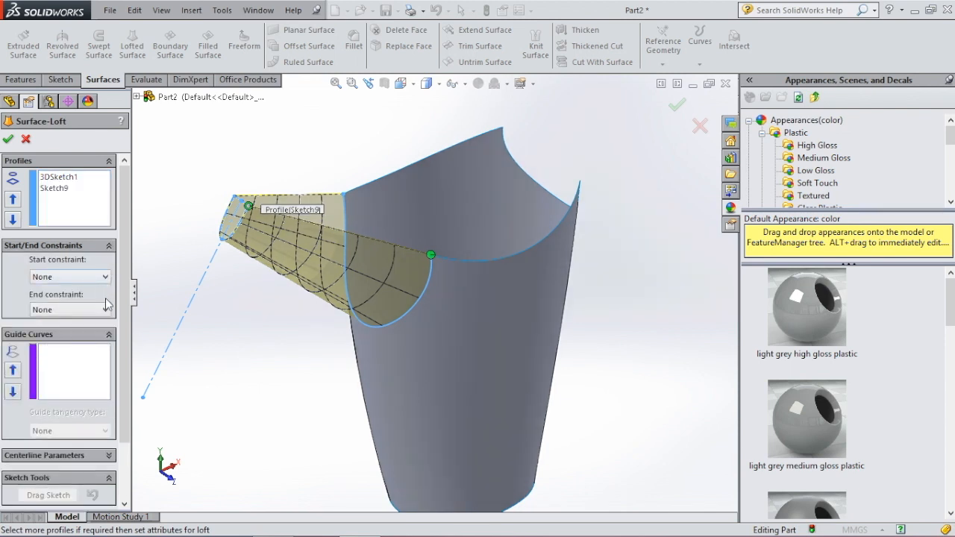
{"action": "left_click", "coordinate": [106, 277]}
{"action": "left_click", "coordinate": [60, 316]}
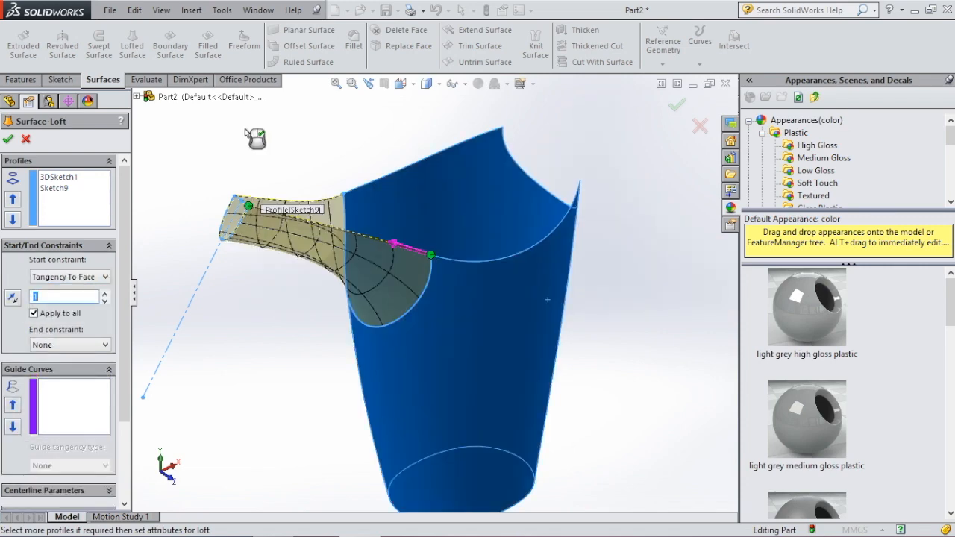
- Complete the lofted spout surface between the side cutout edge and the U-shaped profile
{"action": "middle_click_drag", "start_coordinate": [318, 134], "coordinate": [307, 109]}
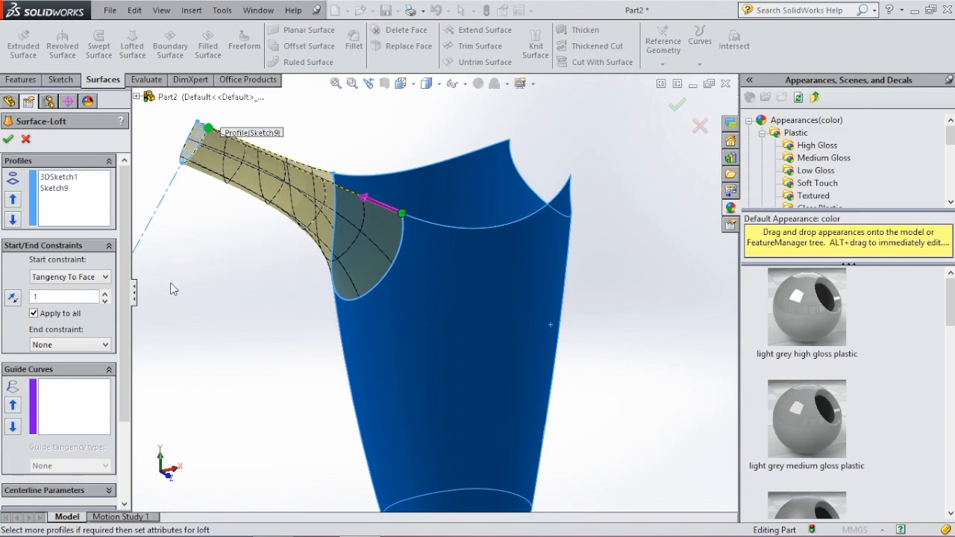
{"action": "key", "text": "Return"}
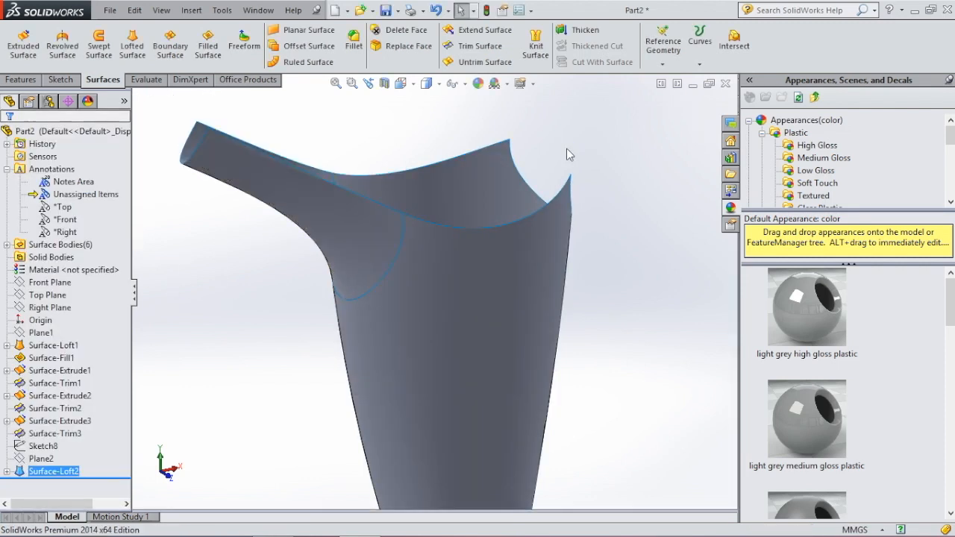
{"action": "scroll", "coordinate": [636, 259], "scroll_direction": "up", "scroll_amount": 3}
{"action": "middle_click_drag", "start_coordinate": [637, 259], "coordinate": [569, 252]}
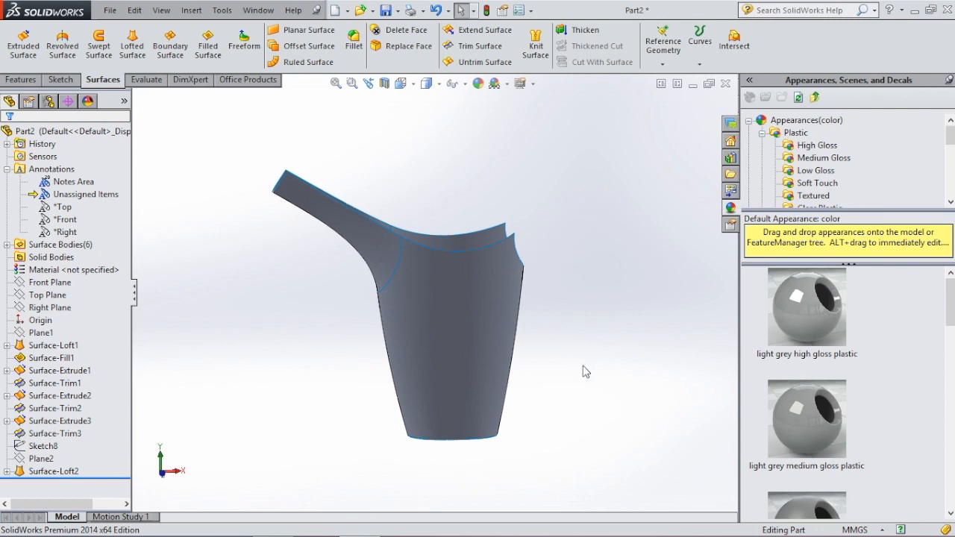
- On the Front Plane, sketch connected centerlines: about 121 mm horizontal from the origin, about 205 mm vertical, and a short line slanting up and outward
{"action": "left_click", "coordinate": [50, 284]}
{"action": "left_click", "coordinate": [85, 265]}
{"action": "key", "text": "space"}
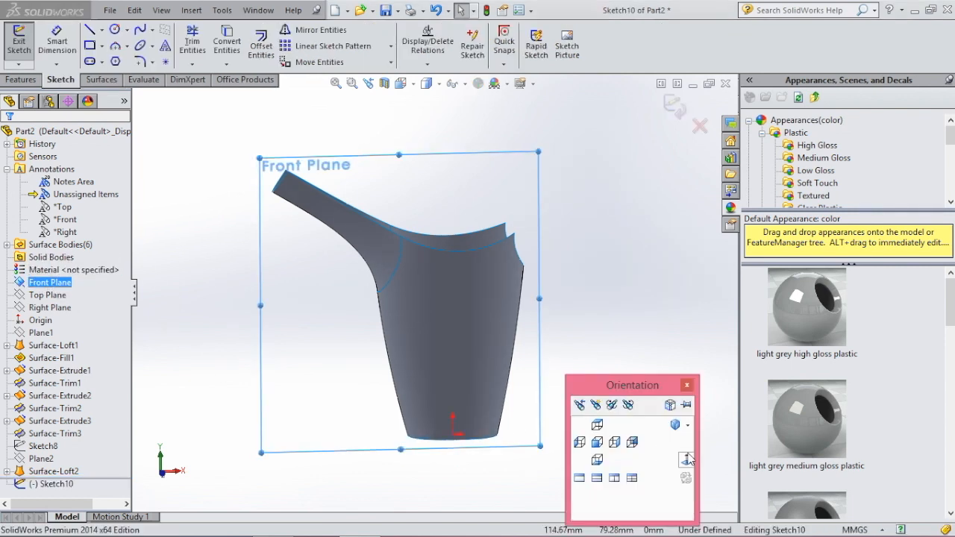
{"action": "left_click", "coordinate": [687, 457]}
{"action": "left_click", "coordinate": [103, 29]}
{"action": "left_click", "coordinate": [131, 60]}
{"action": "left_click", "coordinate": [504, 472]}
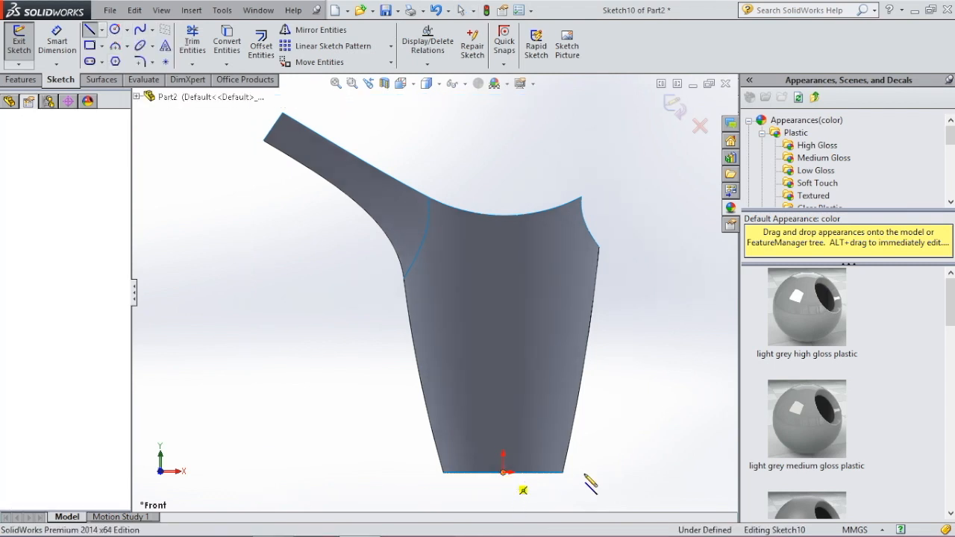
{"action": "left_click", "coordinate": [654, 472]}
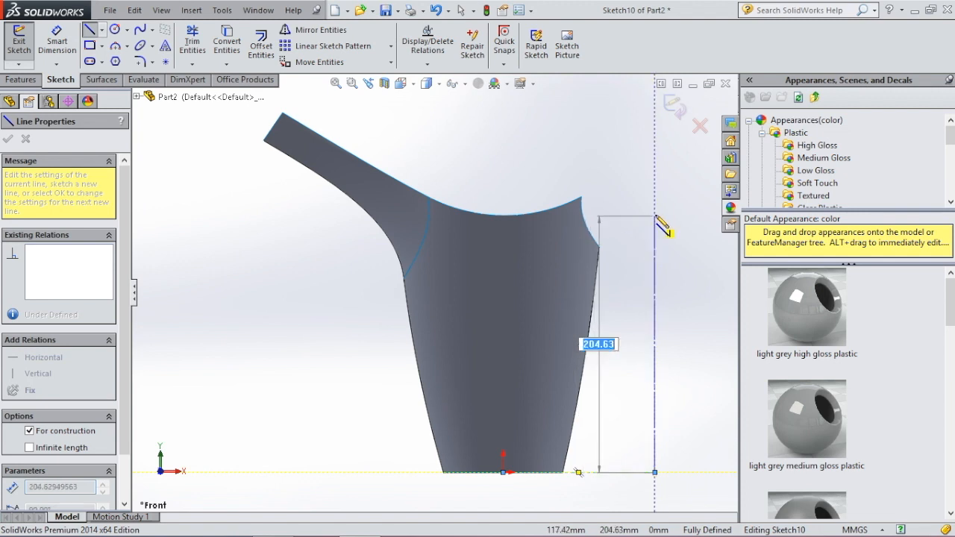
{"action": "left_click", "coordinate": [655, 215]}
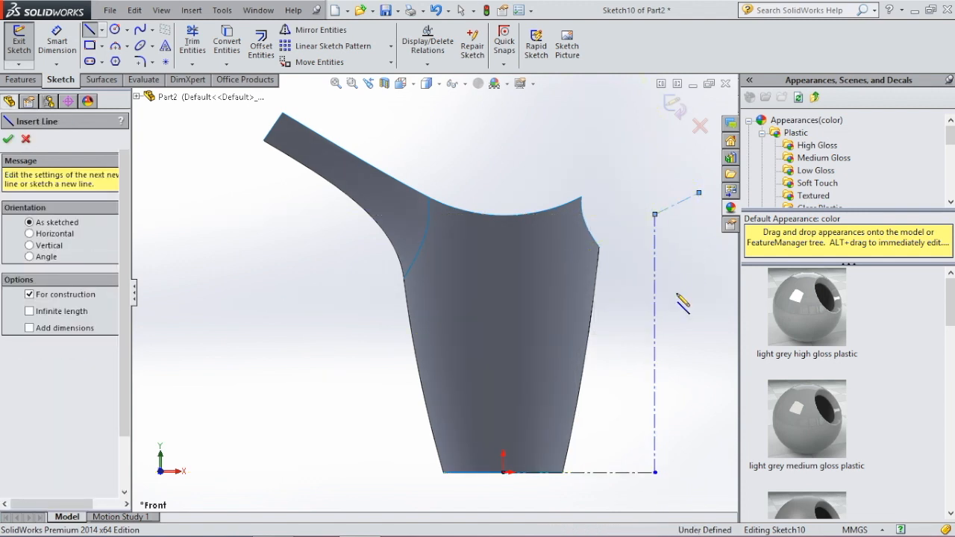
{"action": "key", "text": "Escape"}
{"action": "scroll", "coordinate": [634, 381], "scroll_direction": "up", "scroll_amount": 3}
{"action": "scroll", "coordinate": [628, 386], "scroll_direction": "down", "scroll_amount": 2}
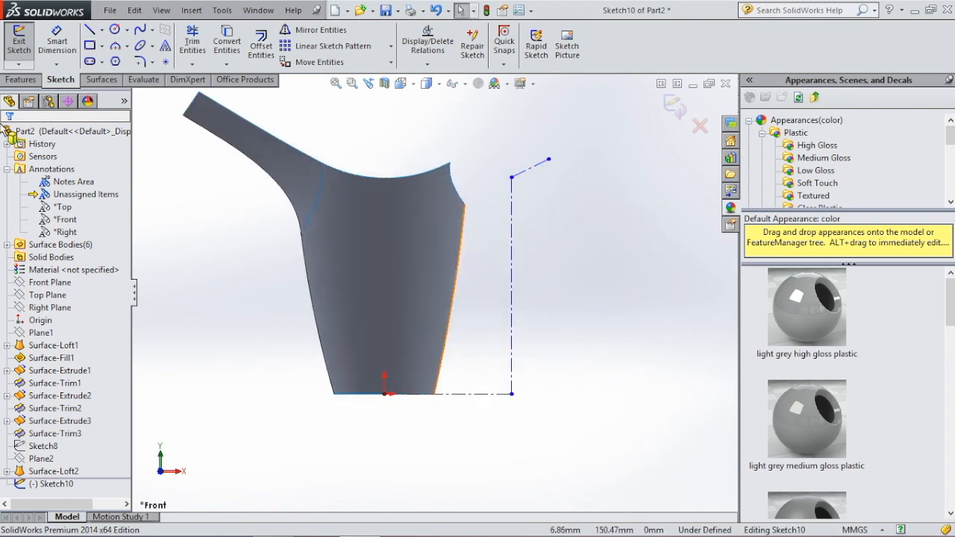
- Dimension the horizontal centerline to 110 mm and the vertical centerline to 180 mm
{"action": "left_click", "coordinate": [69, 36]}
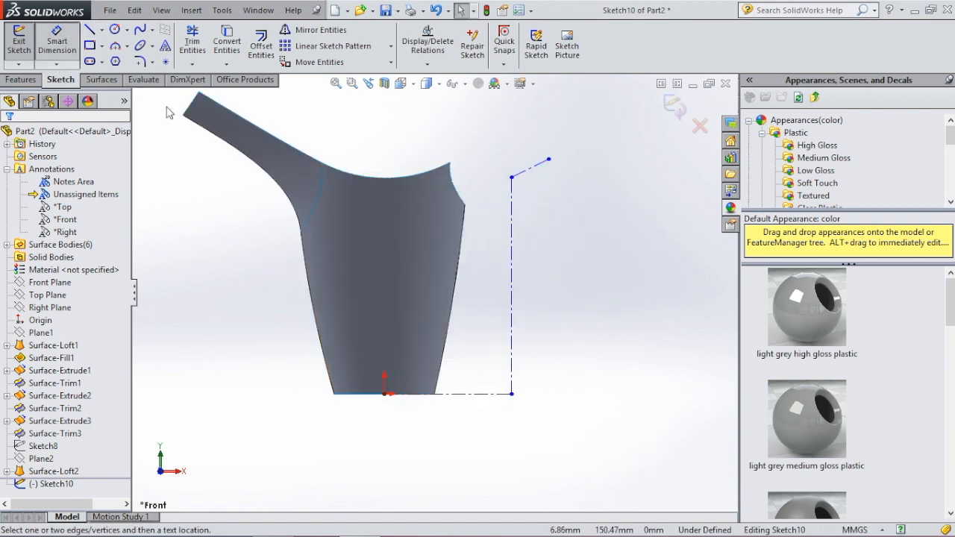
{"action": "left_click", "coordinate": [463, 395]}
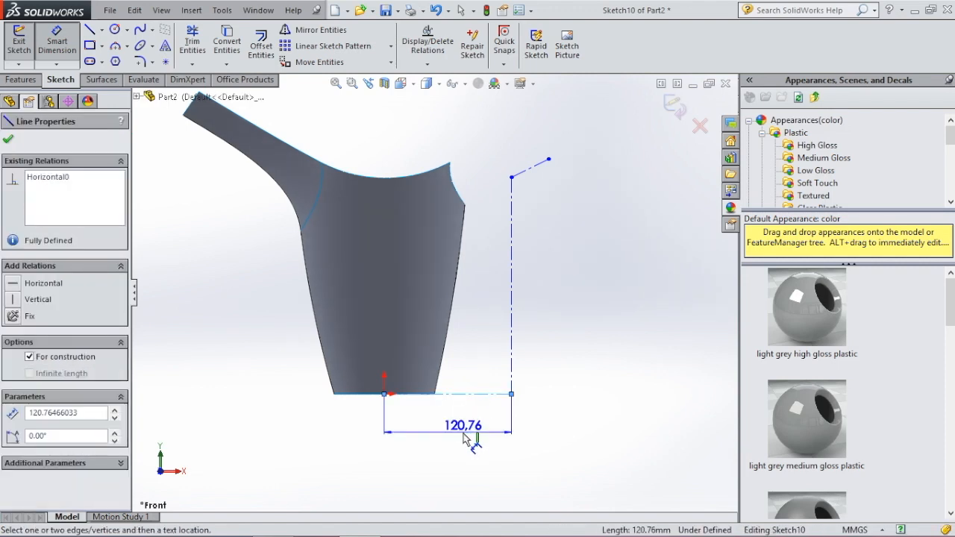
{"action": "left_click", "coordinate": [463, 440]}
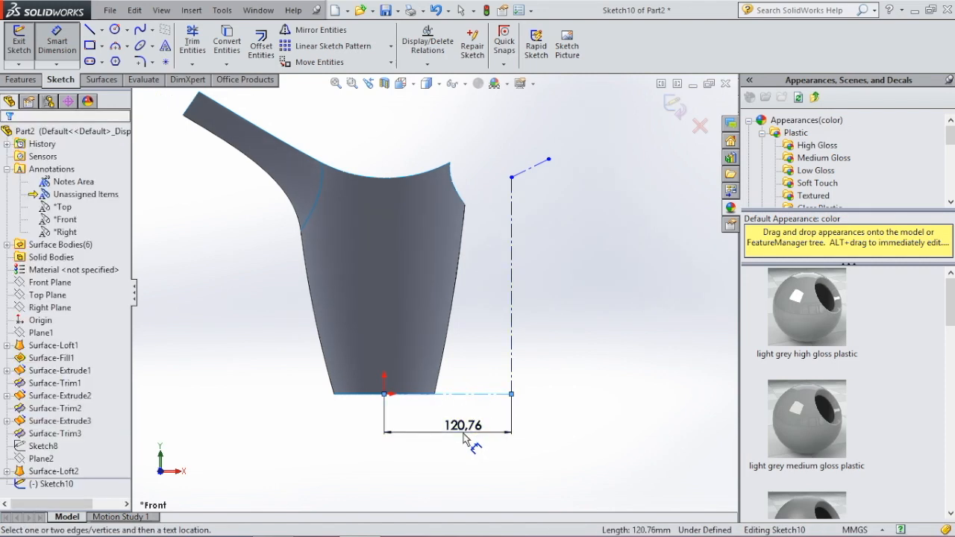
{"action": "type", "text": "110"}
{"action": "key", "text": "Return"}
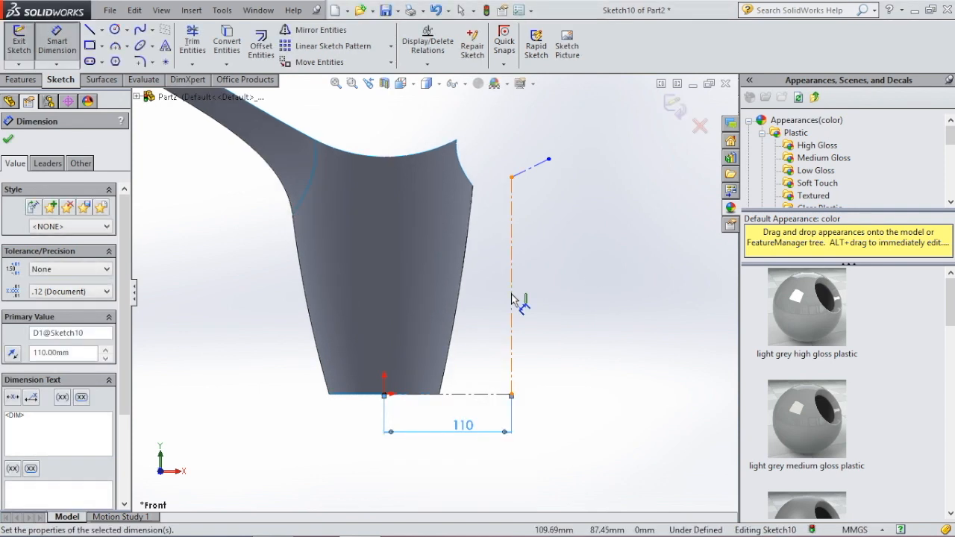
{"action": "left_click", "coordinate": [556, 290]}
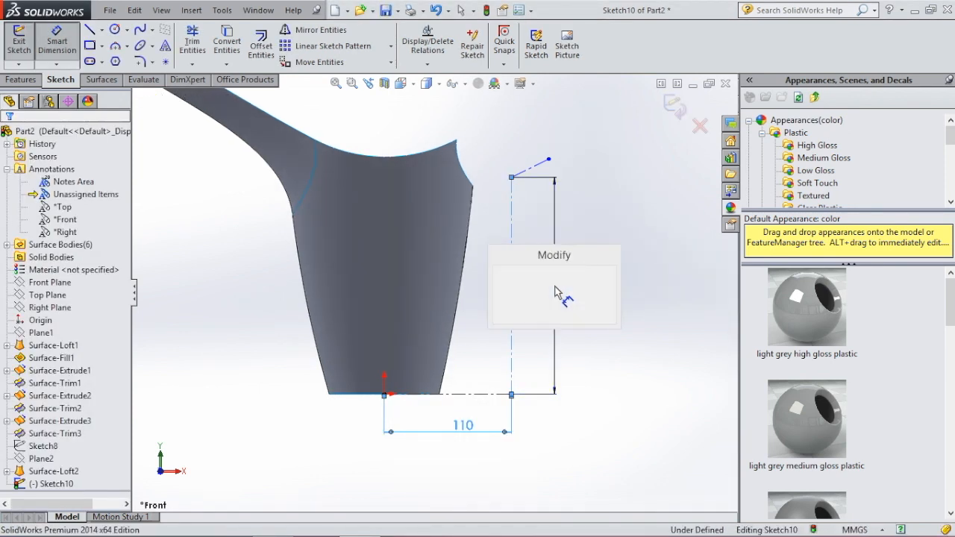
{"action": "key", "text": "Return"}
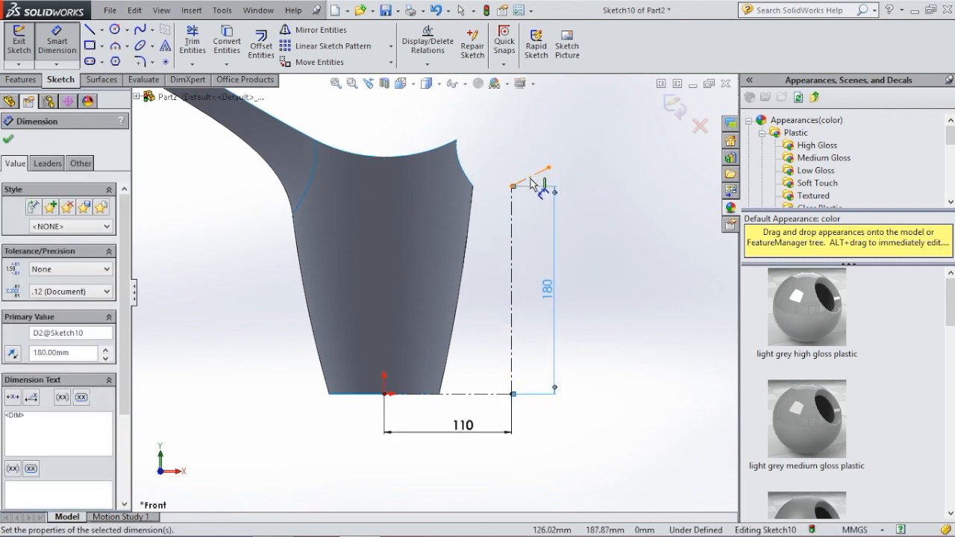
- Set the slanted centerline's length to 34 mm and its vertical rise to 5 mm, and exit the sketch
{"action": "left_click", "coordinate": [531, 179]}
{"action": "left_click", "coordinate": [522, 172]}
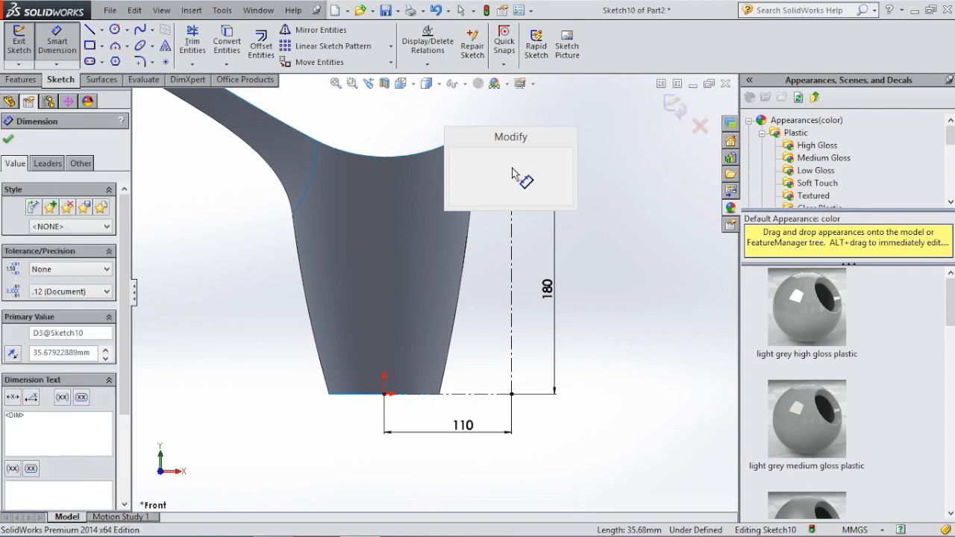
{"action": "type", "text": "34"}
{"action": "key", "text": "Return"}
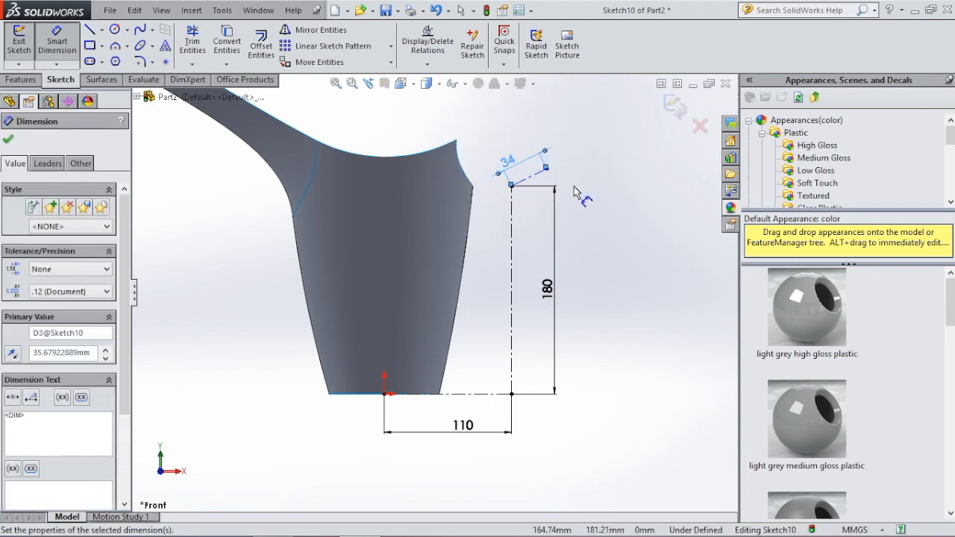
{"action": "left_click", "coordinate": [510, 185]}
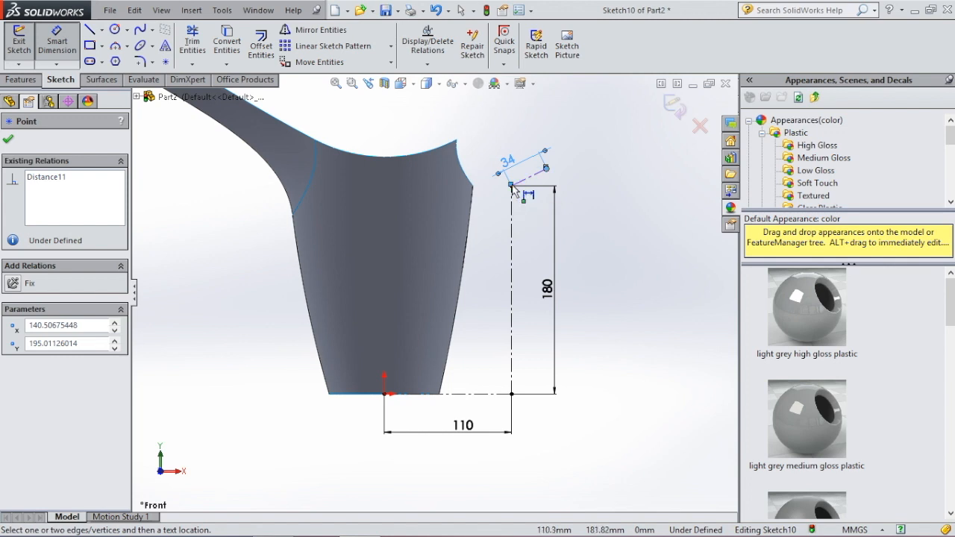
{"action": "left_click", "coordinate": [554, 186]}
{"action": "left_click", "coordinate": [610, 173]}
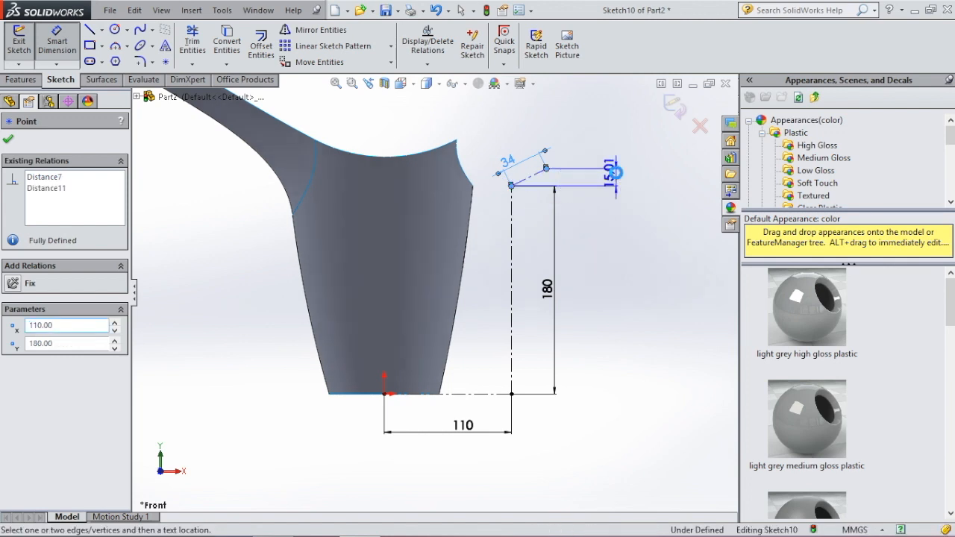
{"action": "key", "text": "Return"}
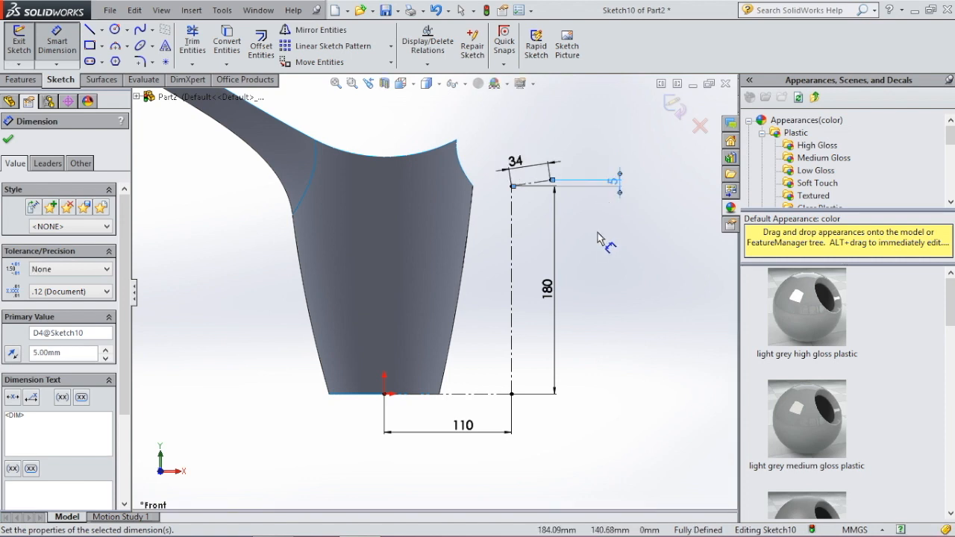
{"action": "key", "text": "ctrl+b"}
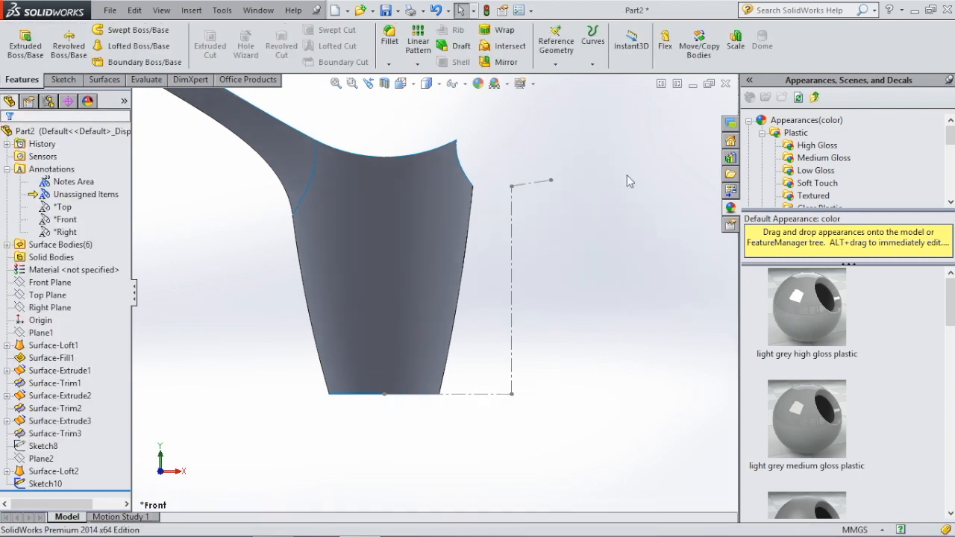
- Create a reference plane through both endpoints of the slanted centerline and perpendicular to the Front Plane
{"action": "left_click", "coordinate": [555, 65]}
{"action": "left_click", "coordinate": [571, 79]}
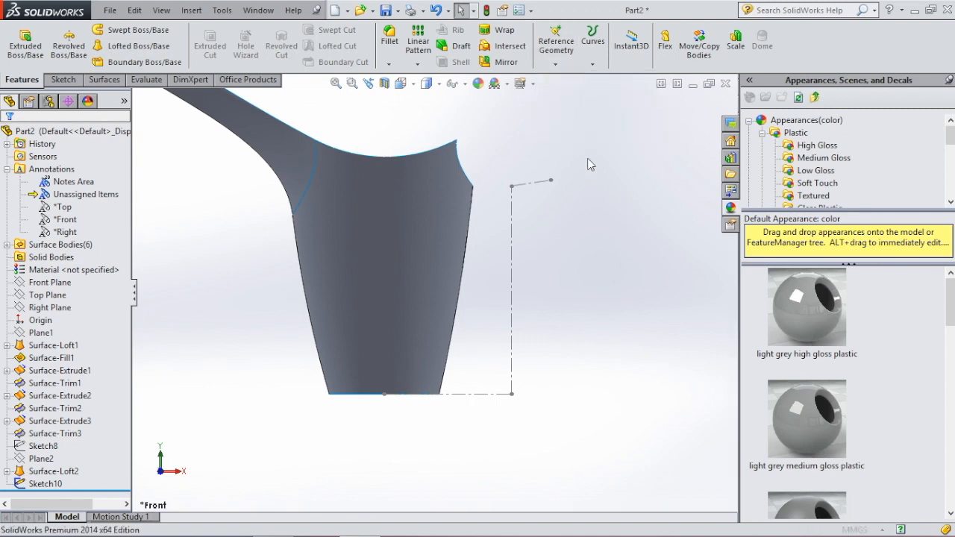
{"action": "left_click", "coordinate": [550, 181]}
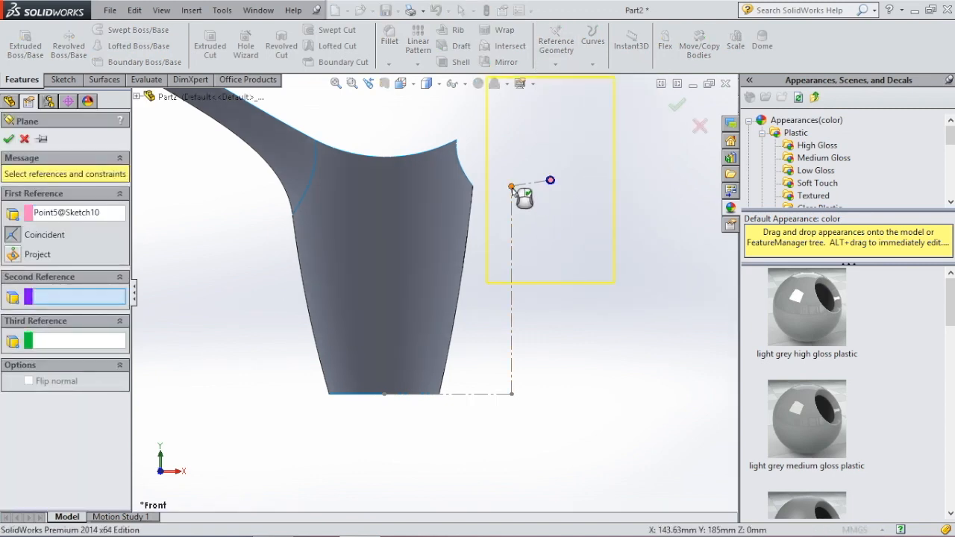
{"action": "left_click", "coordinate": [511, 186]}
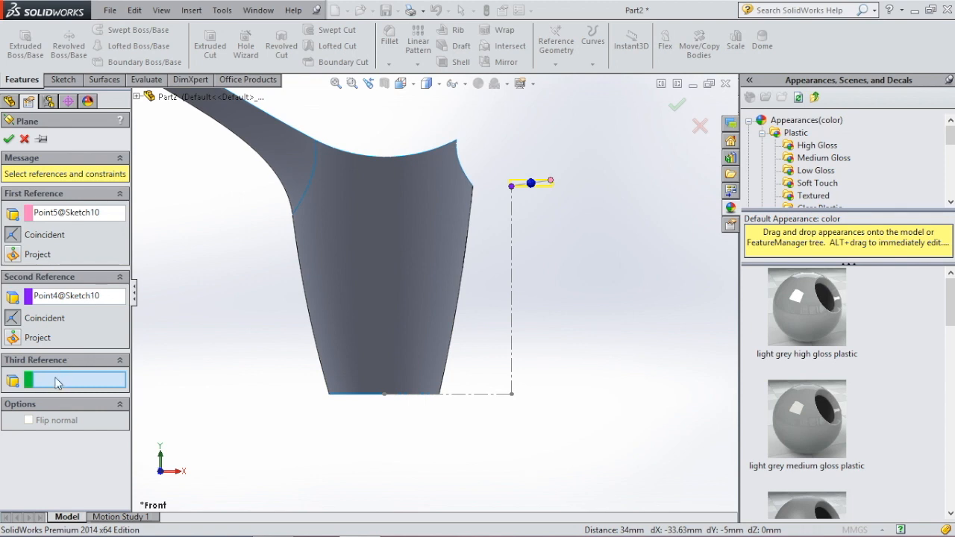
{"action": "left_click", "coordinate": [137, 98]}
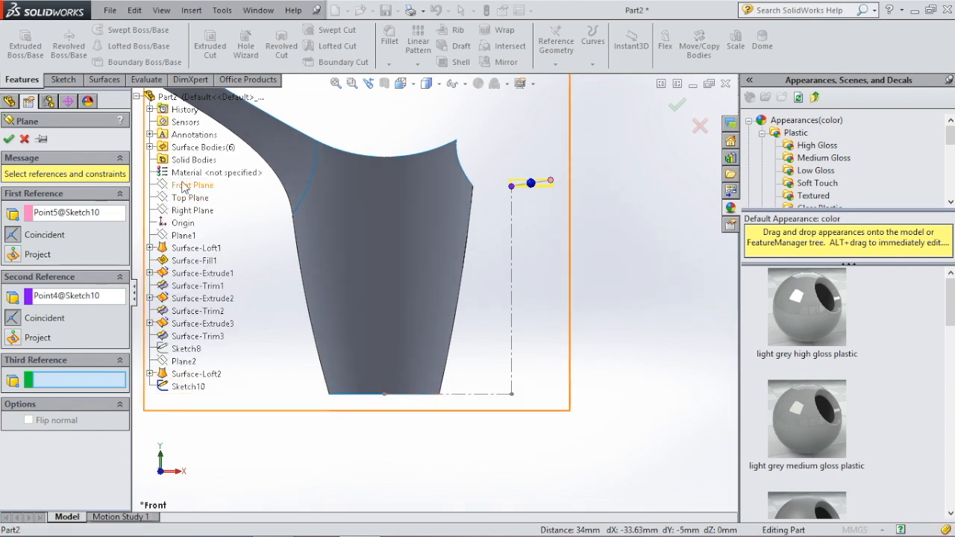
{"action": "left_click", "coordinate": [187, 185]}
{"action": "middle_click_drag", "start_coordinate": [612, 207], "coordinate": [646, 281]}
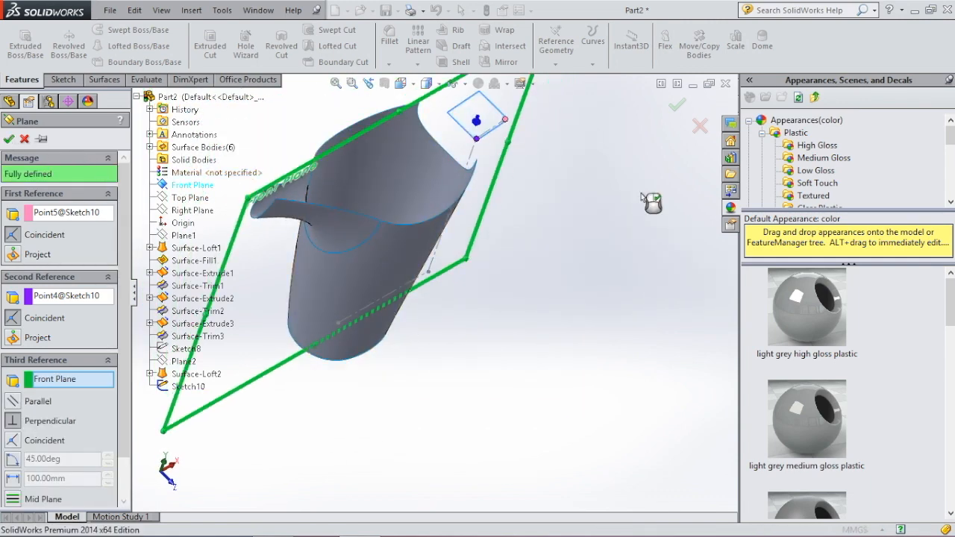
{"action": "key", "text": "Return"}
- Start a sketch on the new plane and draw an ellipse about 34 by 33 mm centred on the slanted centerline's midpoint
{"action": "key", "text": "space"}
{"action": "left_click", "coordinate": [725, 288]}
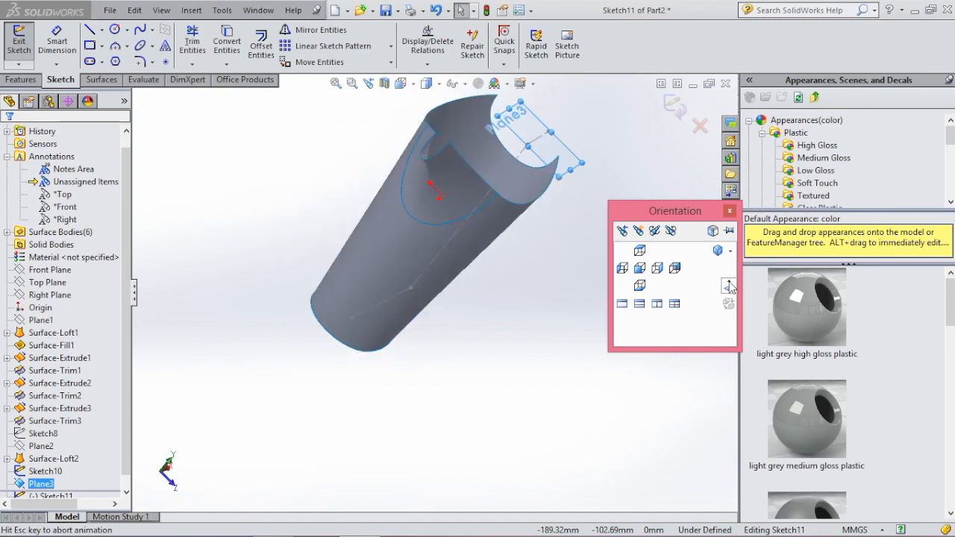
{"action": "scroll", "coordinate": [240, 304], "scroll_direction": "down", "scroll_amount": 5}
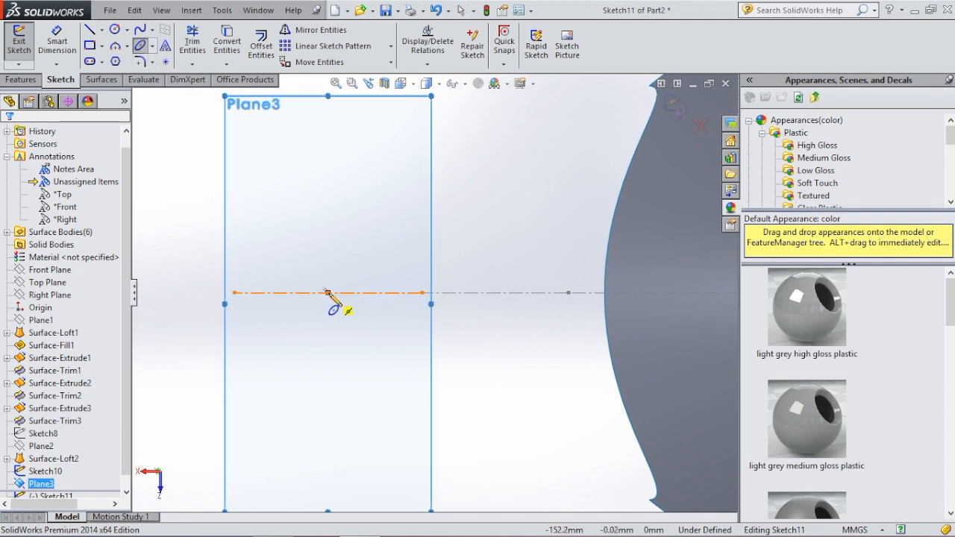
{"action": "left_click", "coordinate": [328, 292]}
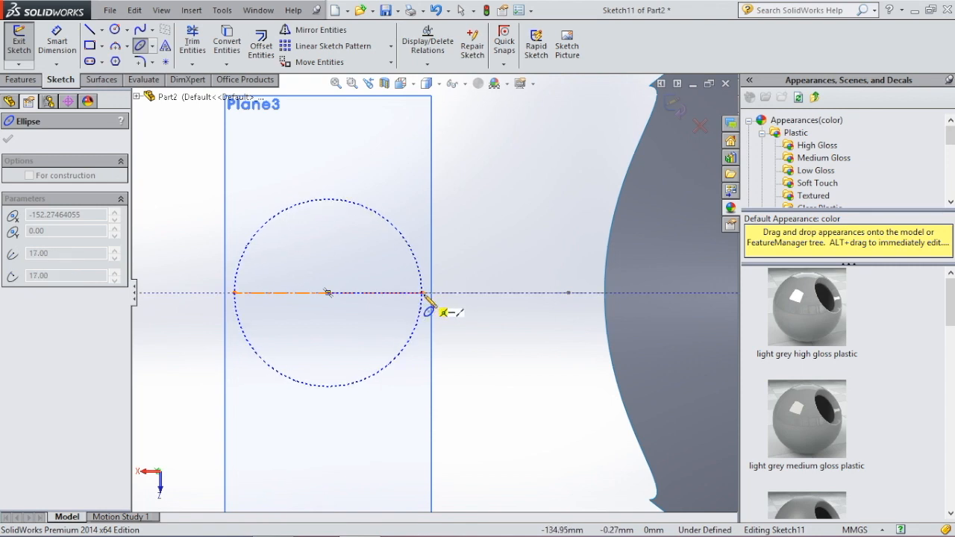
{"action": "left_click", "coordinate": [423, 293]}
{"action": "left_click", "coordinate": [350, 383]}
- Dimension the ellipse between its two extreme points across the centerline and set the distance to 29 mm
{"action": "right_click_drag", "start_coordinate": [454, 348], "coordinate": [452, 305]}
{"action": "left_click", "coordinate": [328, 202]}
{"action": "left_click", "coordinate": [328, 383]}
{"action": "left_click", "coordinate": [539, 340]}
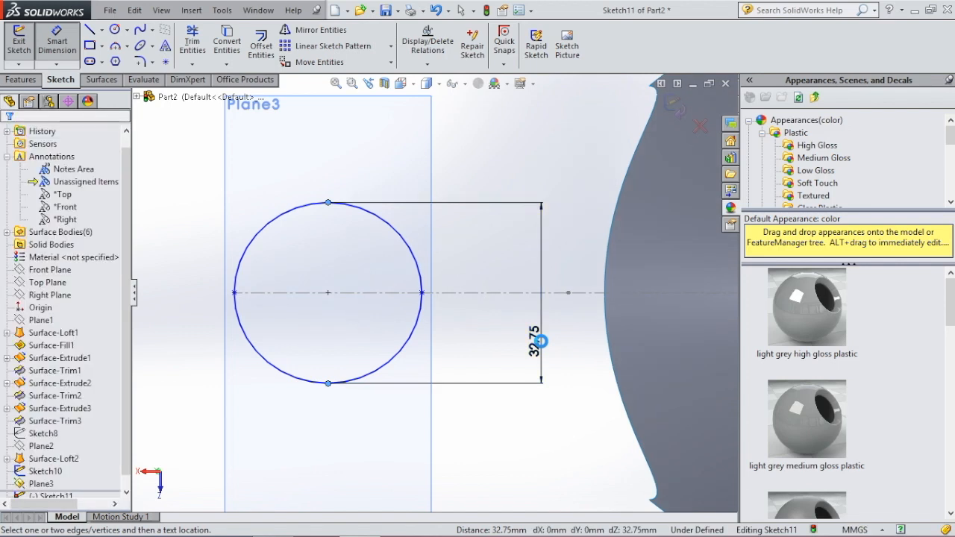
{"action": "key", "text": "Return"}
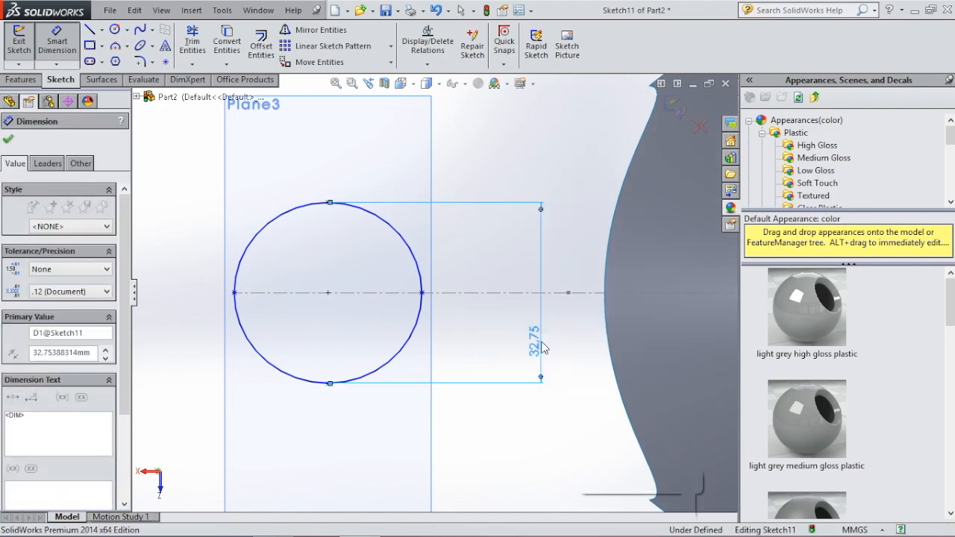
{"action": "type", "text": "29"}
{"action": "key", "text": "Return"}
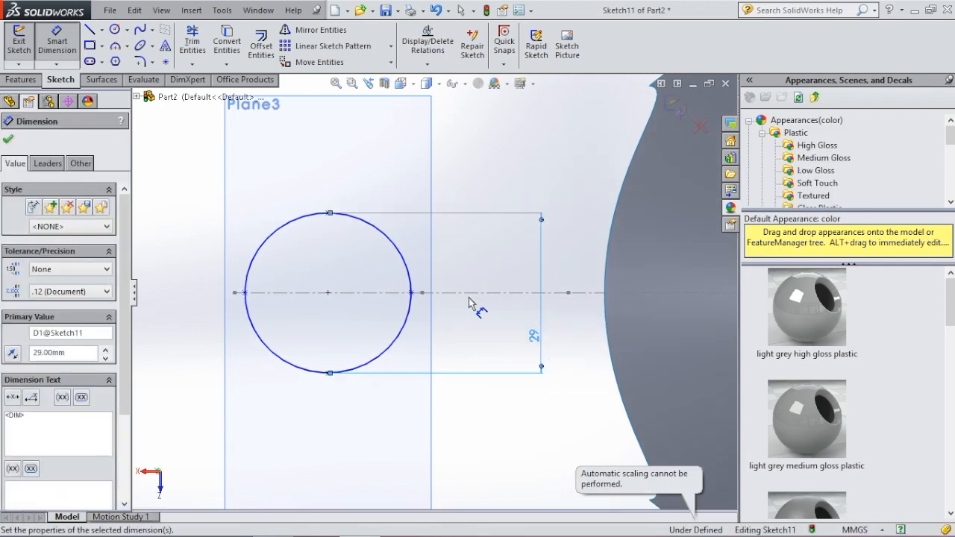
- Make the ellipse's axis point nearest the body coincident with the inner endpoint of the slanted centerline
{"action": "middle_click_drag", "start_coordinate": [406, 313], "coordinate": [414, 318]}
{"action": "key", "text": "Escape"}
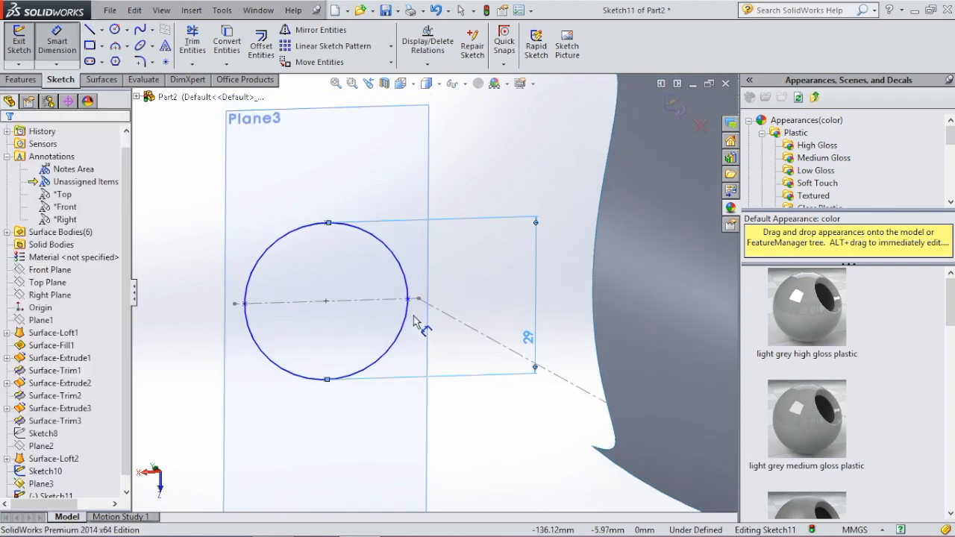
{"action": "left_click", "coordinate": [418, 299]}
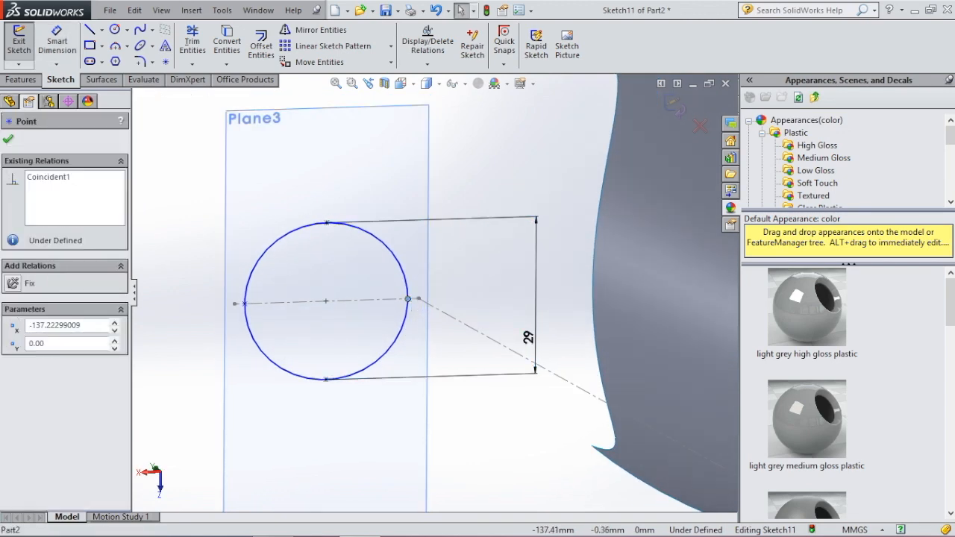
{"action": "left_click", "coordinate": [407, 299], "text": "ctrl"}
{"action": "left_click", "coordinate": [12, 396]}
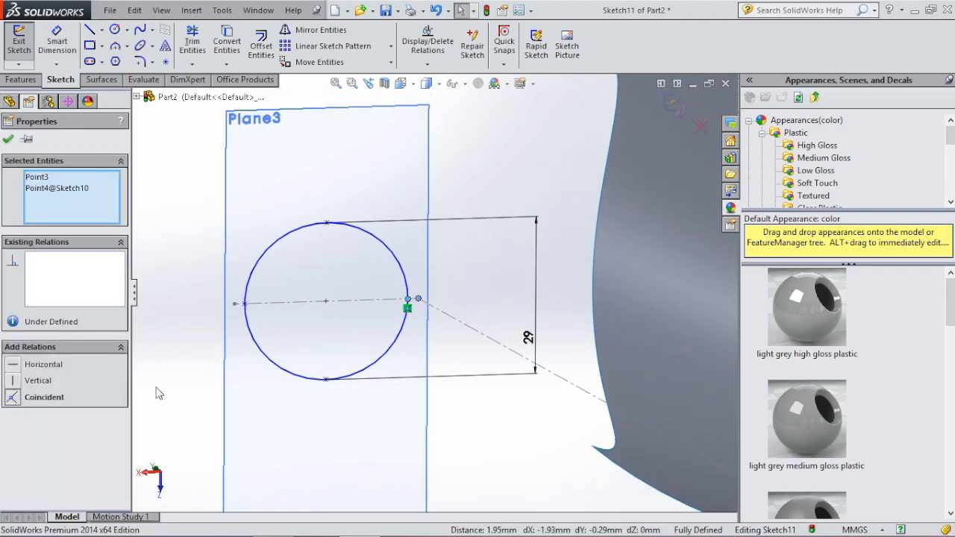
{"action": "mouse_move", "coordinate": [367, 379]}
{"action": "middle_mouse_down"}
{"action": "mouse_move", "coordinate": [430, 348]}
{"action": "mouse_move", "coordinate": [454, 241]}
{"action": "mouse_move", "coordinate": [522, 246]}
{"action": "mouse_move", "coordinate": [616, 231]}
{"action": "mouse_move", "coordinate": [647, 340]}
{"action": "middle_mouse_up"}
{"action": "scroll", "coordinate": [634, 383], "scroll_direction": "up", "scroll_amount": 3}
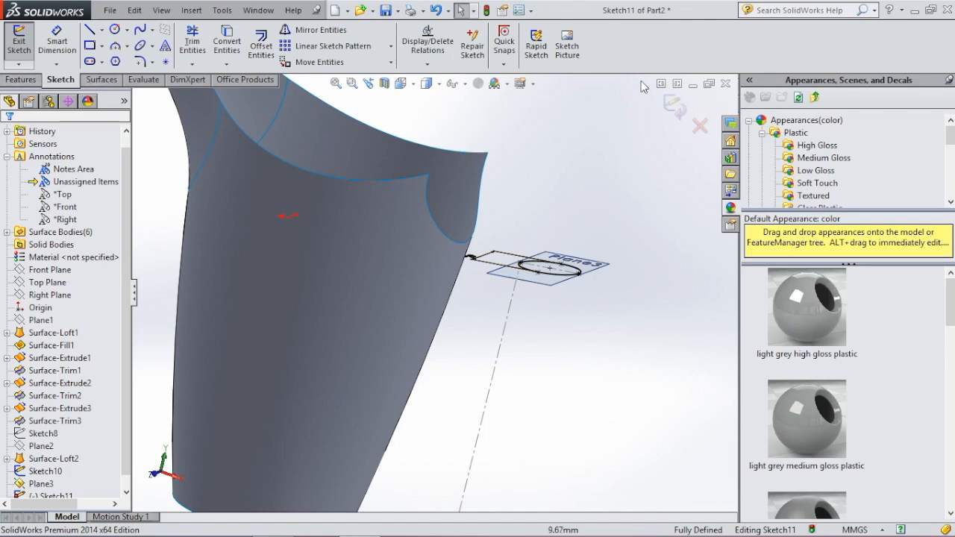
- Close the ellipse sketch and create a reference plane offset 115 mm below the ellipse's plane
{"action": "left_click", "coordinate": [678, 106]}
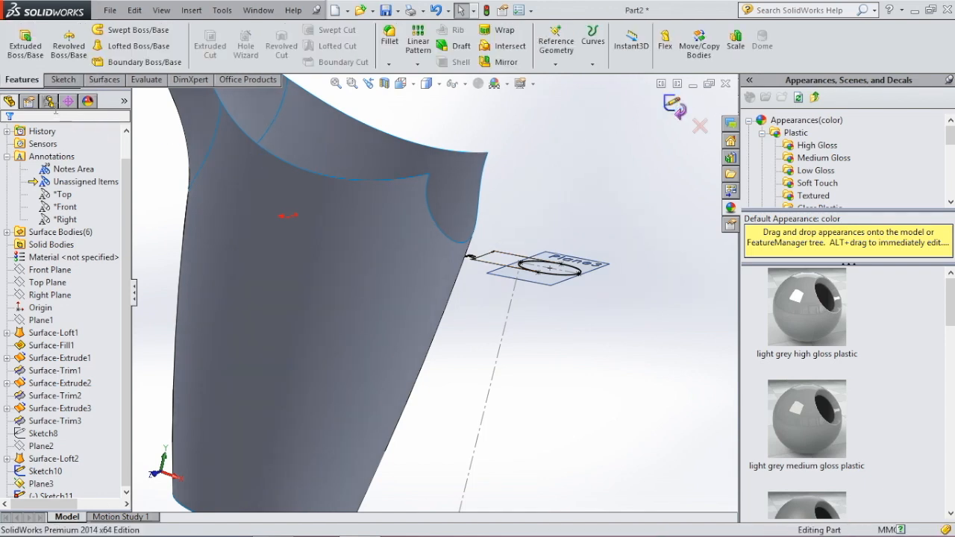
{"action": "left_click", "coordinate": [556, 60]}
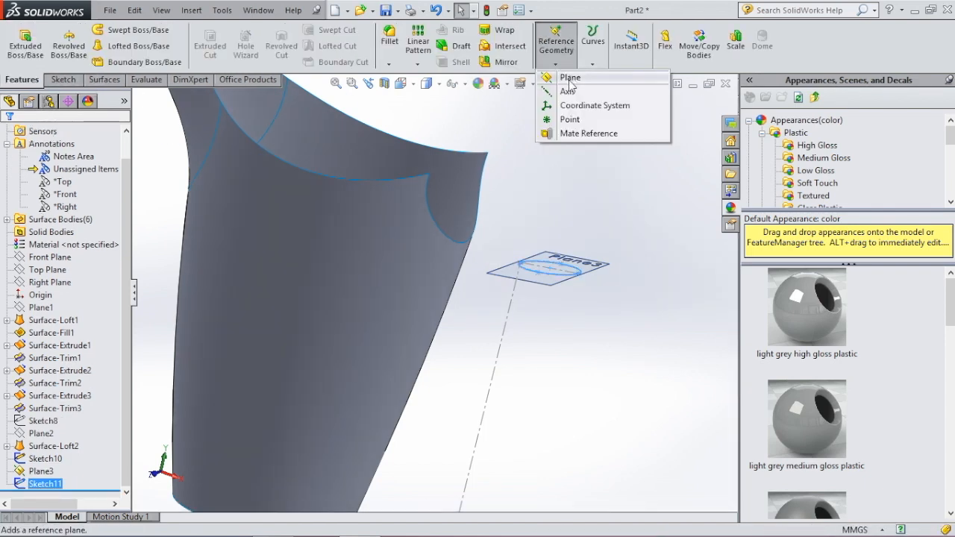
{"action": "left_click", "coordinate": [569, 77]}
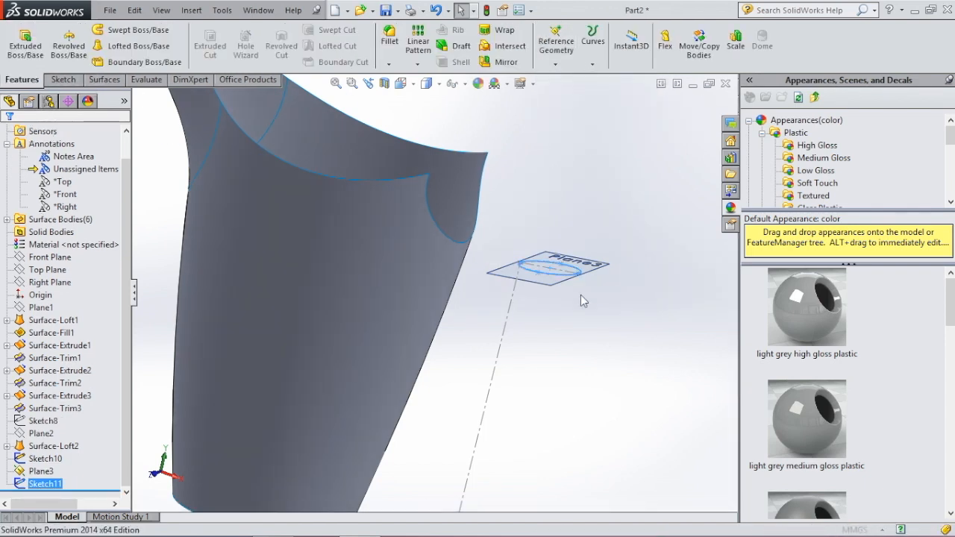
{"action": "left_click", "coordinate": [529, 283]}
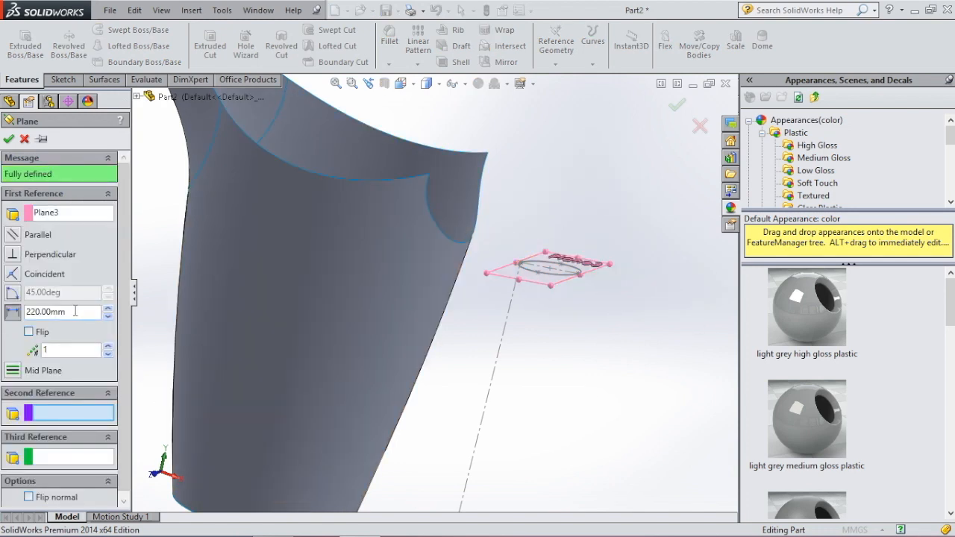
{"action": "scroll", "coordinate": [629, 398], "scroll_direction": "down", "scroll_amount": 5}
{"action": "scroll", "coordinate": [629, 398], "scroll_direction": "up", "scroll_amount": 2}
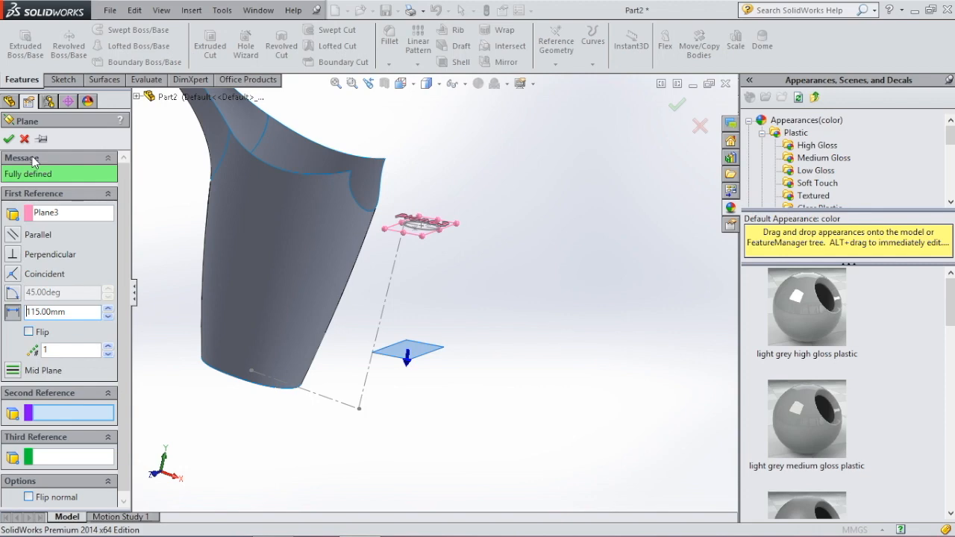
{"action": "left_click", "coordinate": [9, 139]}
- Start a sketch on the new plane and draw an ellipse about 28 by 21 mm, centred on the existing ellipse's centre
{"action": "left_click", "coordinate": [436, 346]}
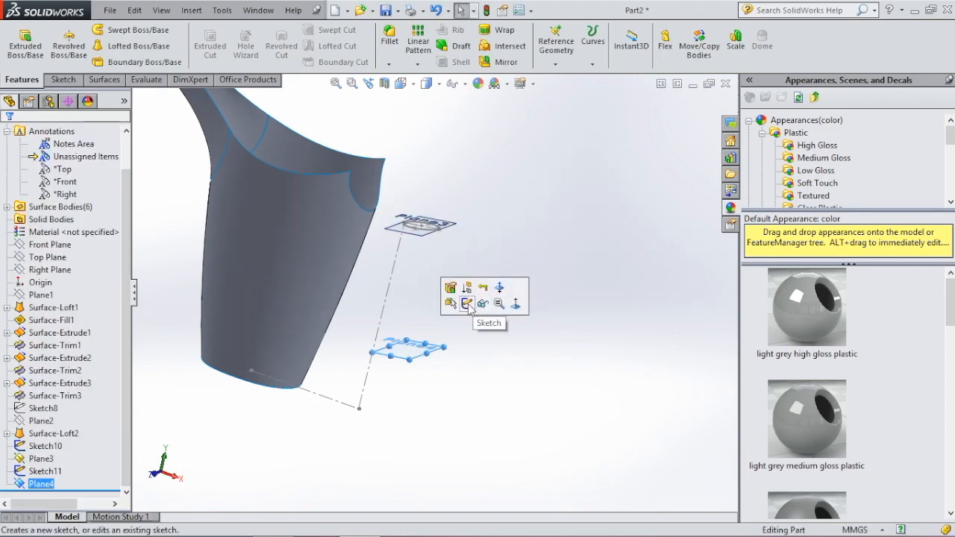
{"action": "left_click", "coordinate": [468, 304]}
{"action": "left_click", "coordinate": [676, 431]}
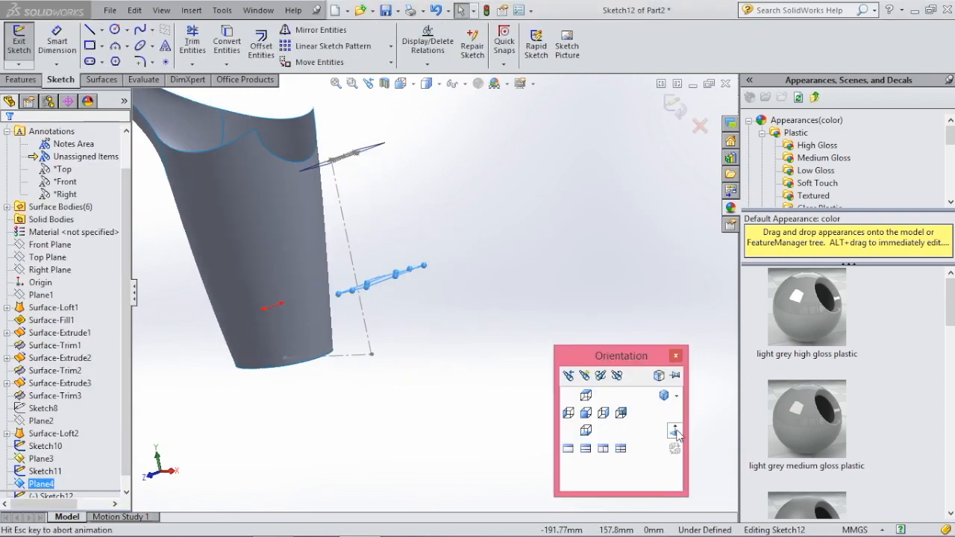
{"action": "scroll", "coordinate": [272, 333], "scroll_direction": "down", "scroll_amount": 5}
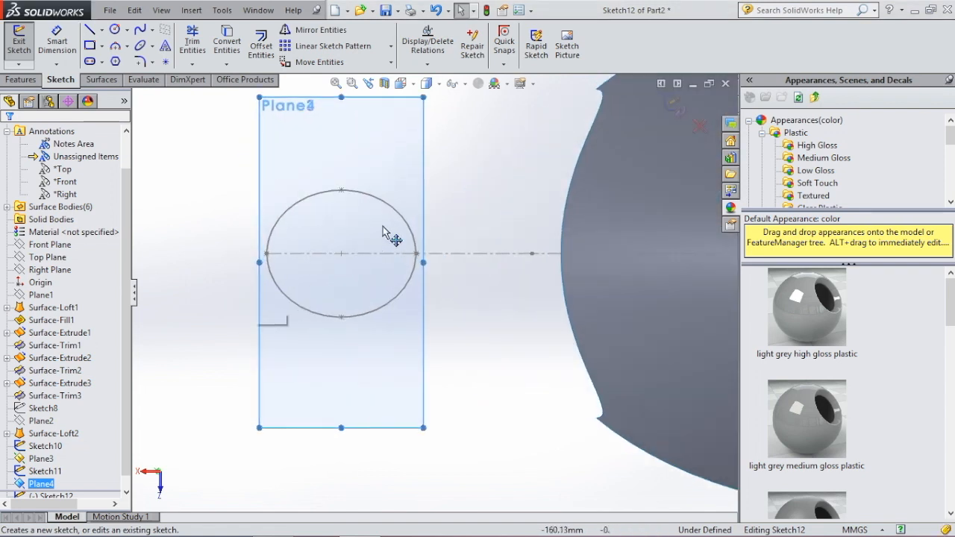
{"action": "left_click", "coordinate": [140, 46]}
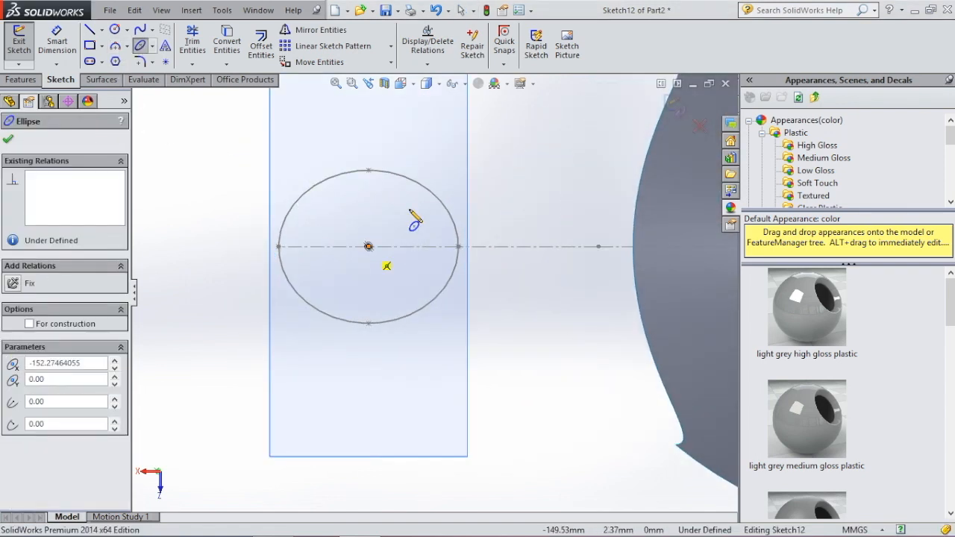
{"action": "left_click", "coordinate": [369, 246]}
{"action": "left_click", "coordinate": [444, 246]}
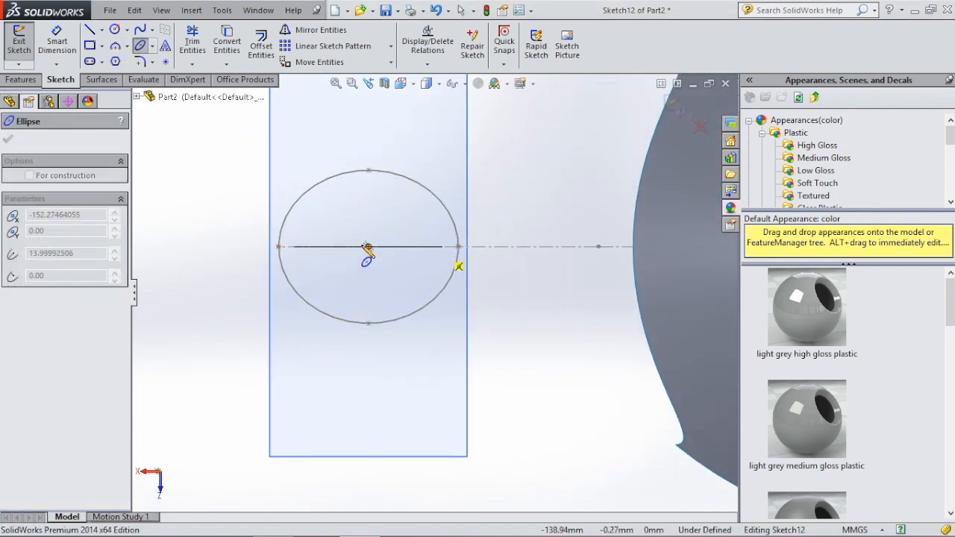
{"action": "left_click", "coordinate": [352, 190]}
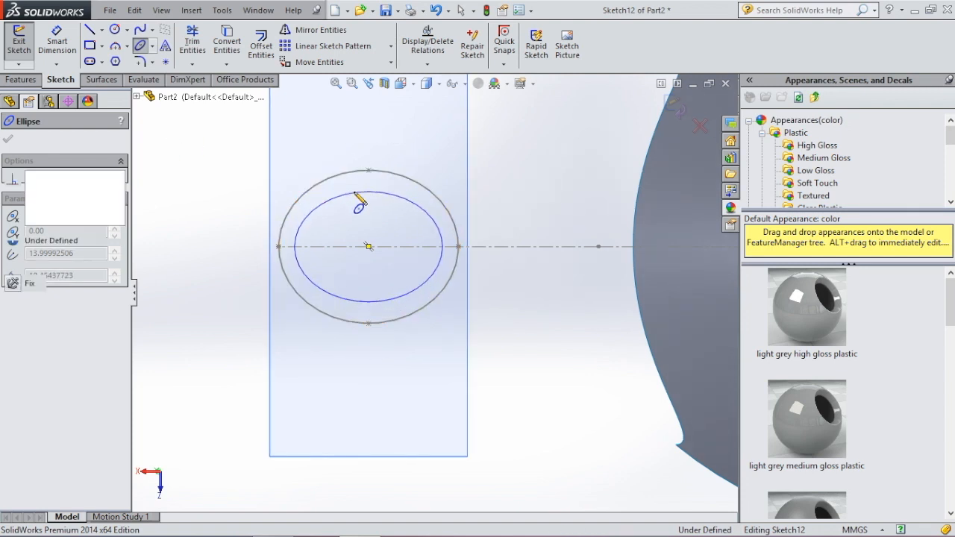
{"action": "key", "text": "Escape"}
- Dimension the new ellipse between its two extreme points along the centerline and set the distance to 15 mm
{"action": "left_click", "coordinate": [57, 41]}
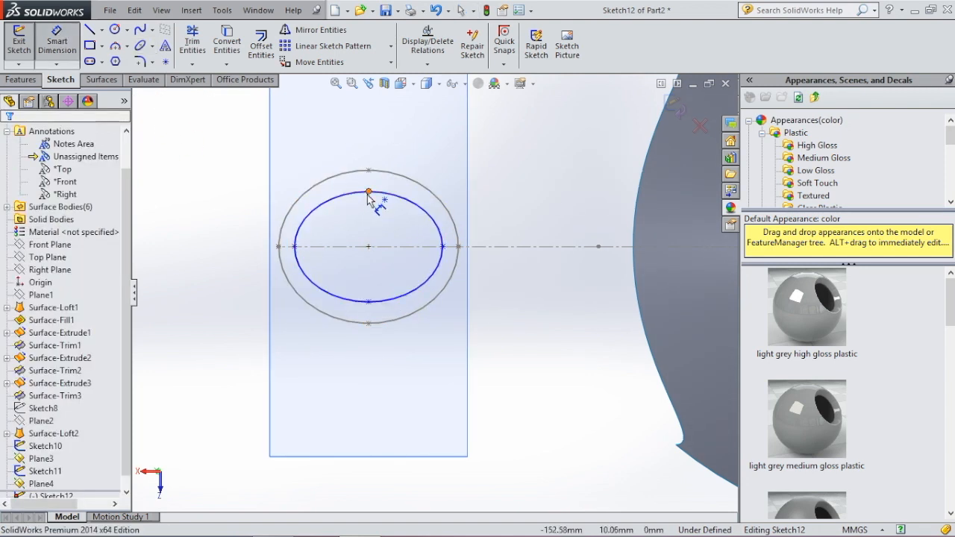
{"action": "left_click", "coordinate": [442, 246]}
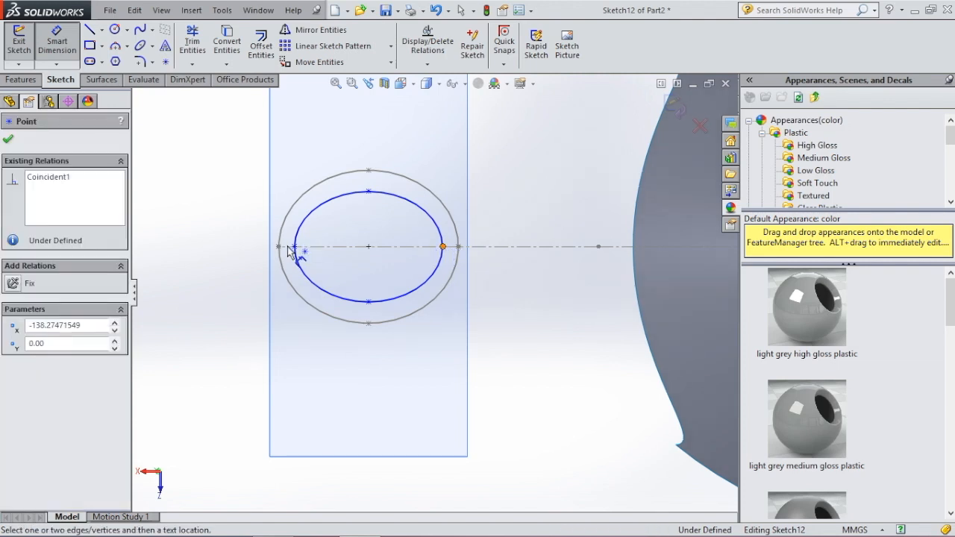
{"action": "left_click", "coordinate": [295, 246]}
{"action": "left_click", "coordinate": [366, 123]}
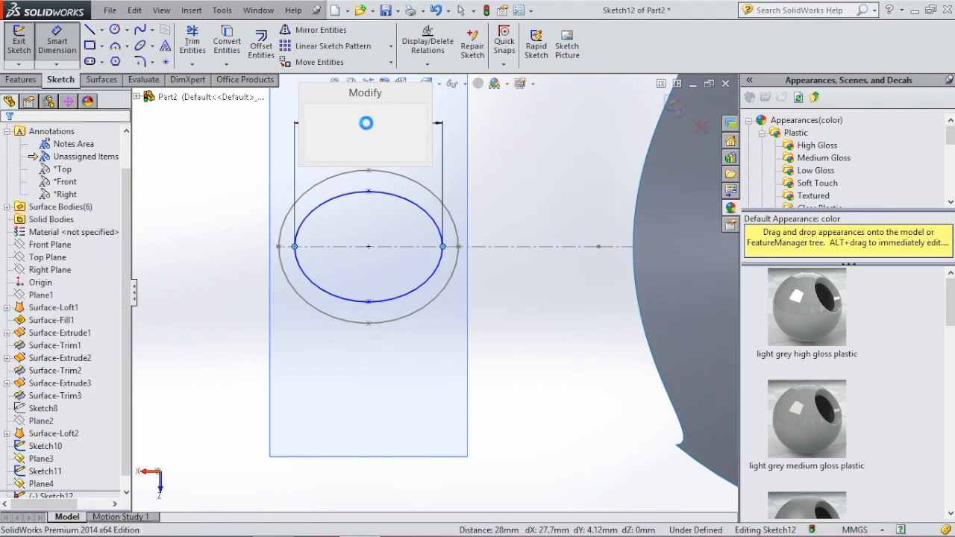
{"action": "type", "text": "15"}
{"action": "key", "text": "Return"}
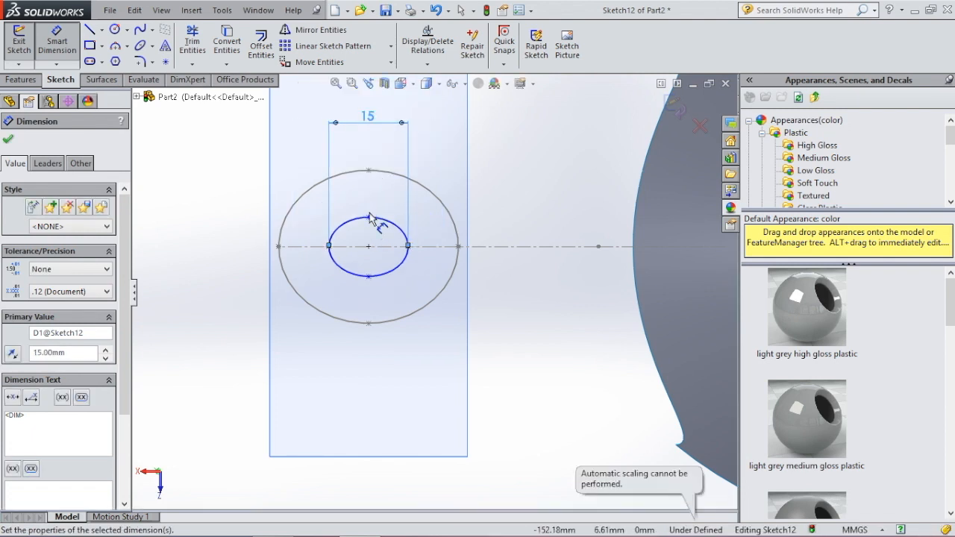
- Dimension the small ellipse between its two extreme points across the centerline and close the sketch
{"action": "left_click", "coordinate": [373, 276]}
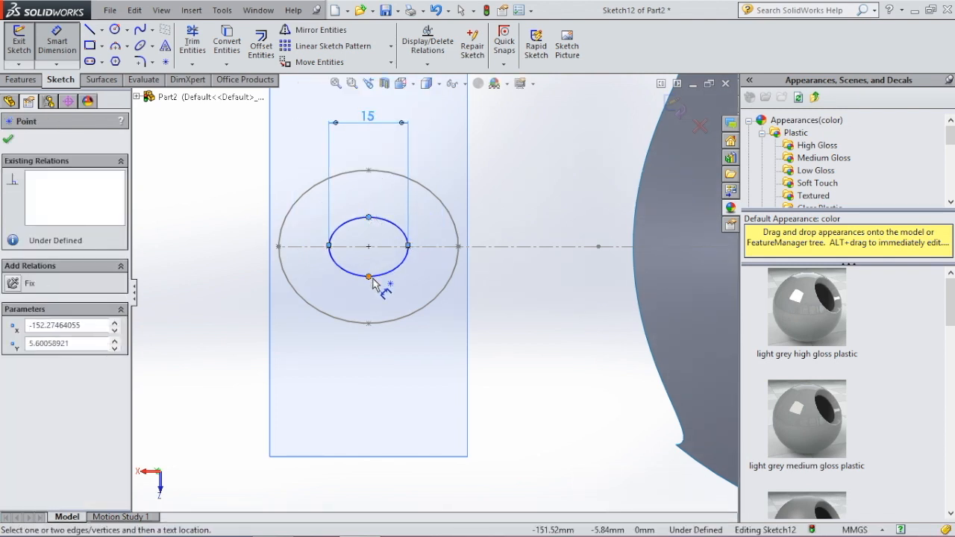
{"action": "left_click", "coordinate": [519, 274]}
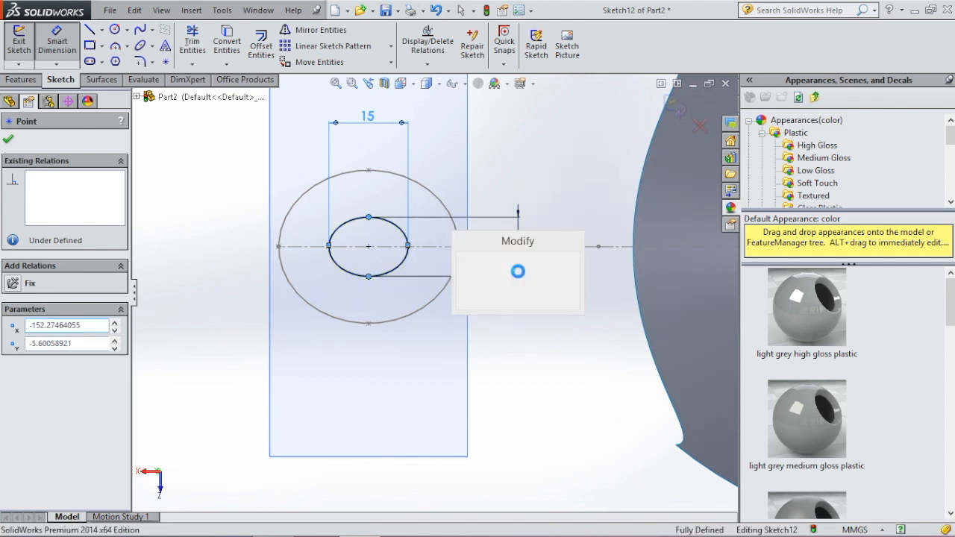
{"action": "key", "text": "Return"}
{"action": "key", "text": "Escape"}
{"action": "middle_click_drag", "start_coordinate": [437, 187], "coordinate": [659, 227]}
{"action": "scroll", "coordinate": [624, 240], "scroll_direction": "up", "scroll_amount": 6}
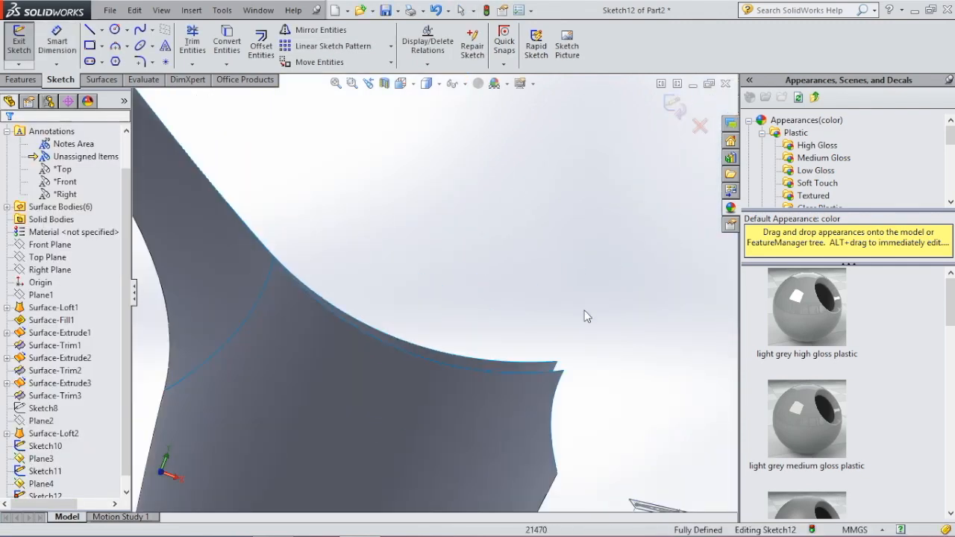
{"action": "scroll", "coordinate": [479, 390], "scroll_direction": "down", "scroll_amount": 4}
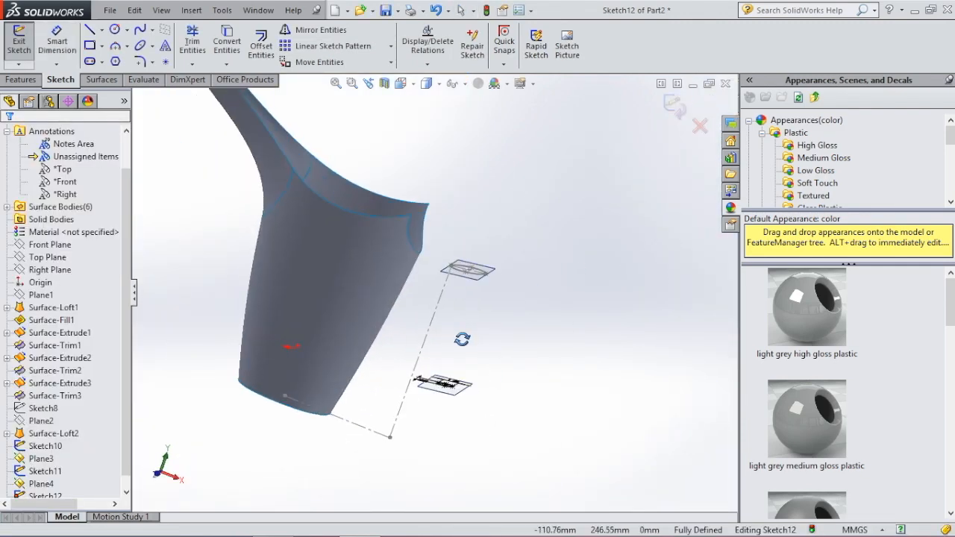
{"action": "left_click", "coordinate": [673, 107]}
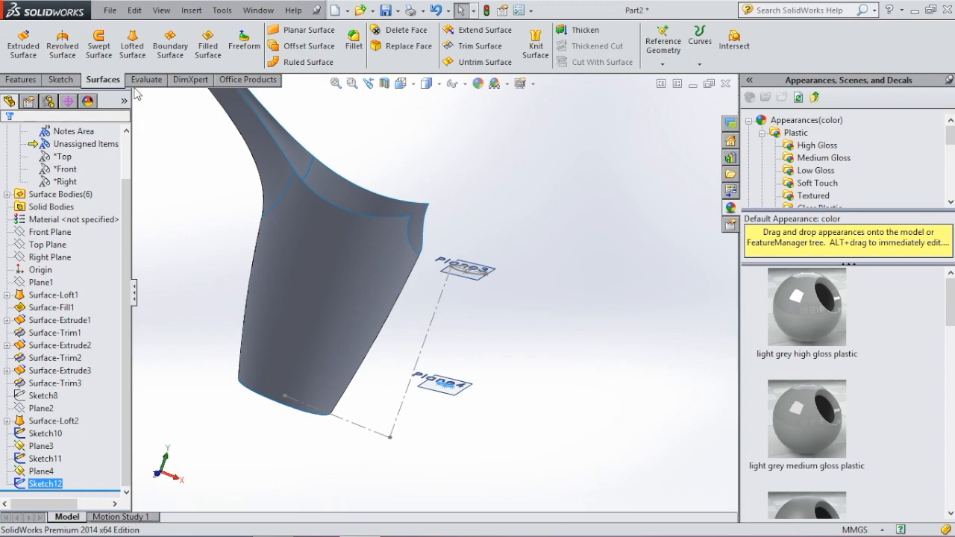
- Create a lofted surface from the small lower ellipse to the larger upper ellipse
{"action": "left_click", "coordinate": [136, 58]}
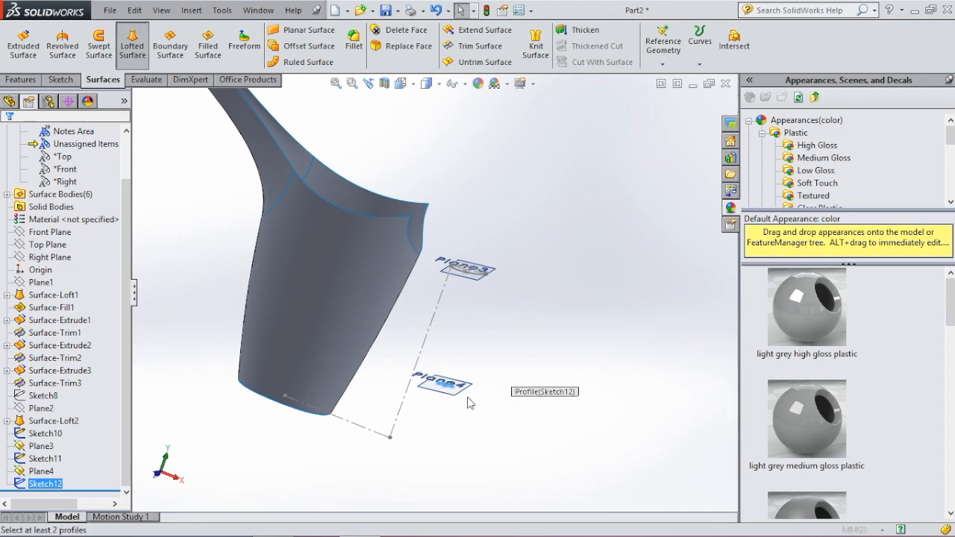
{"action": "scroll", "coordinate": [444, 400], "scroll_direction": "down", "scroll_amount": 4}
{"action": "scroll", "coordinate": [476, 310], "scroll_direction": "up", "scroll_amount": 5}
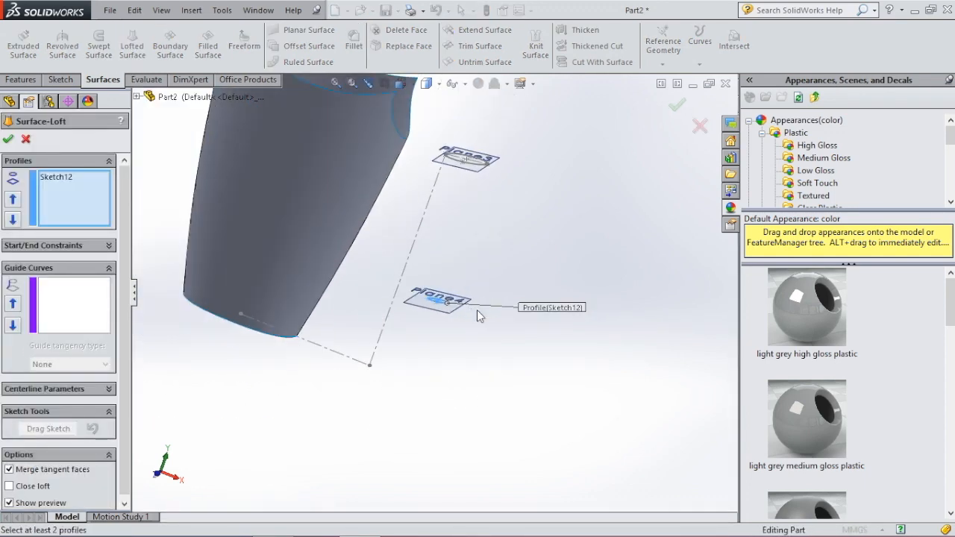
{"action": "left_click", "coordinate": [439, 304]}
{"action": "scroll", "coordinate": [438, 303], "scroll_direction": "down", "scroll_amount": 4}
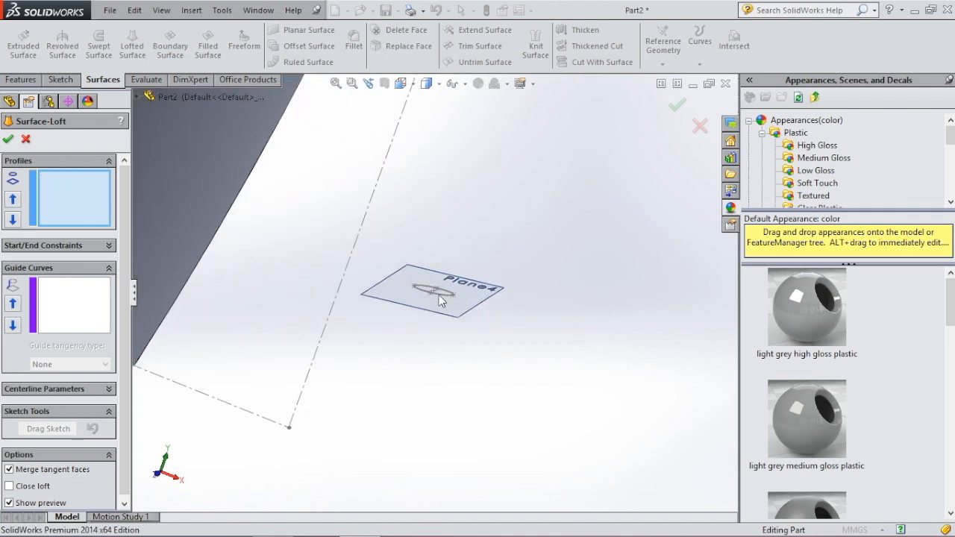
{"action": "left_click", "coordinate": [438, 293]}
{"action": "scroll", "coordinate": [580, 271], "scroll_direction": "up", "scroll_amount": 3}
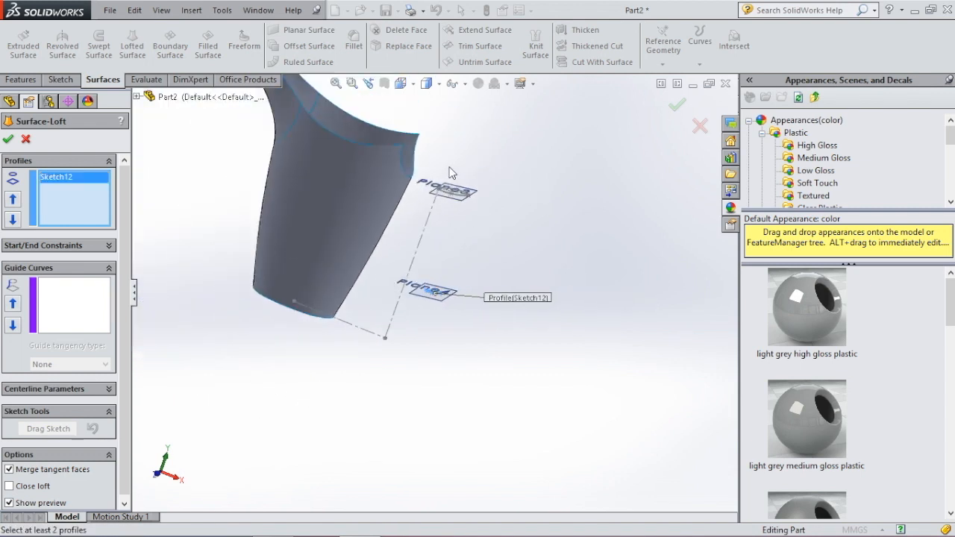
{"action": "scroll", "coordinate": [436, 235], "scroll_direction": "down", "scroll_amount": 4}
{"action": "left_click", "coordinate": [438, 293]}
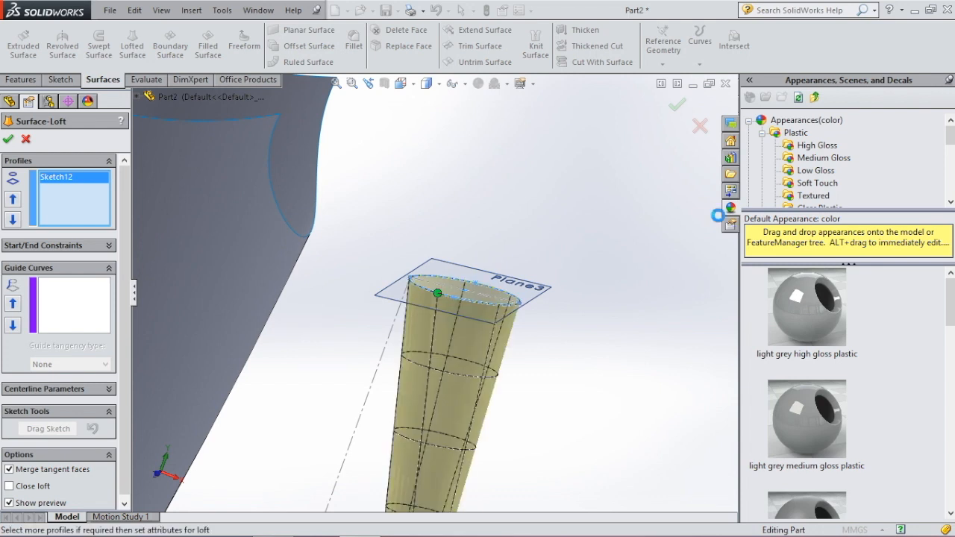
{"action": "scroll", "coordinate": [567, 259], "scroll_direction": "up", "scroll_amount": 3}
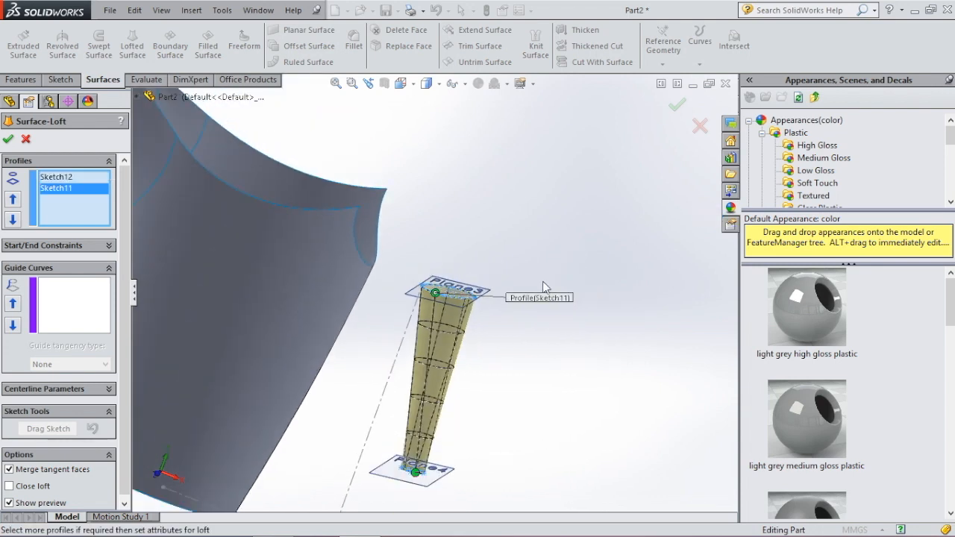
{"action": "left_click", "coordinate": [9, 140]}
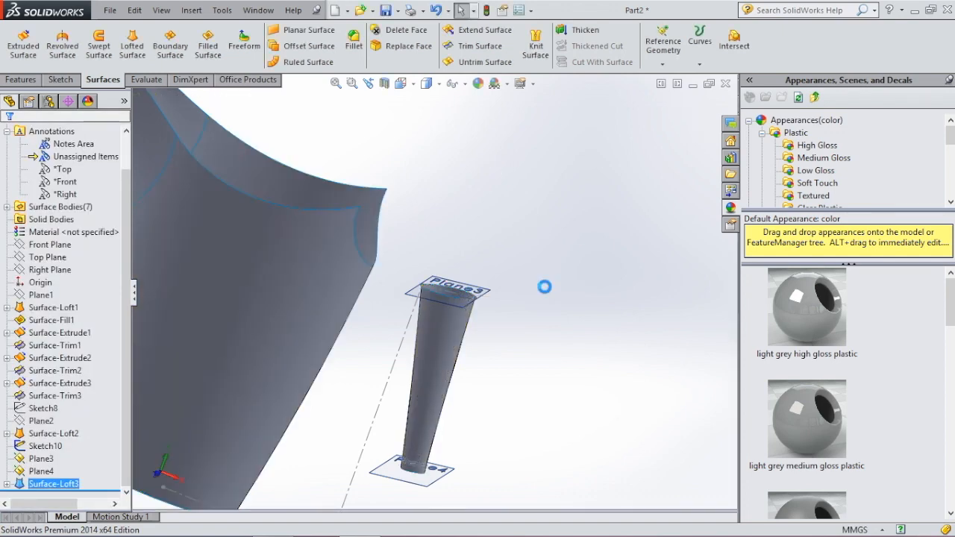
- Hide the reference plane at the lower, narrow end of the new lofted surface
{"action": "middle_click_drag", "start_coordinate": [467, 245], "coordinate": [543, 232]}
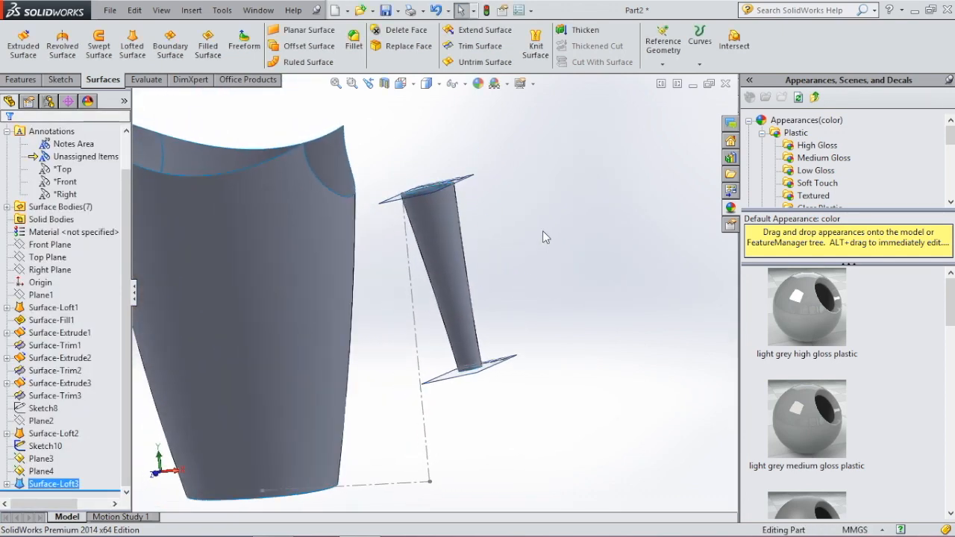
{"action": "scroll", "coordinate": [543, 232], "scroll_direction": "down", "scroll_amount": 2}
{"action": "scroll", "coordinate": [513, 246], "scroll_direction": "up", "scroll_amount": 3}
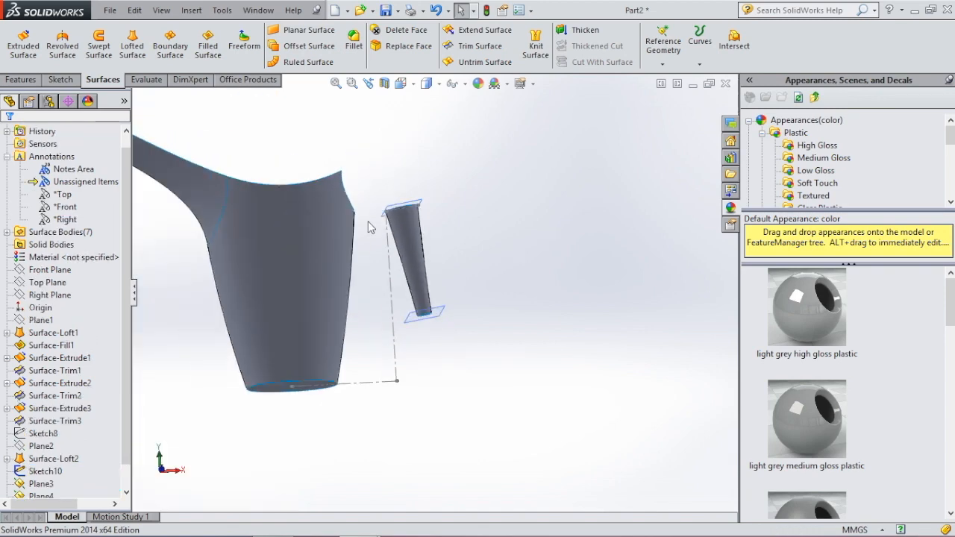
{"action": "scroll", "coordinate": [500, 259], "scroll_direction": "down", "scroll_amount": 3}
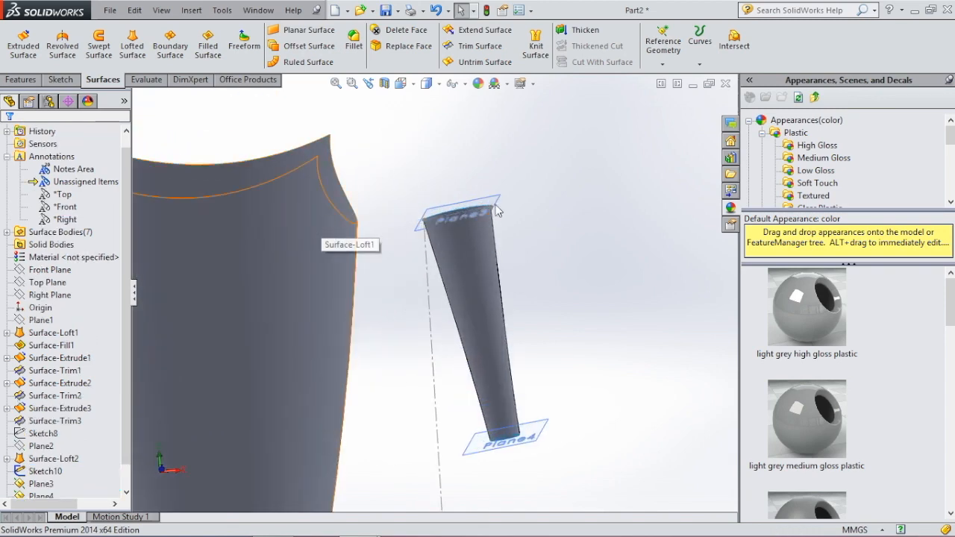
{"action": "middle_click_drag", "start_coordinate": [604, 234], "coordinate": [544, 188]}
{"action": "left_click", "coordinate": [549, 406]}
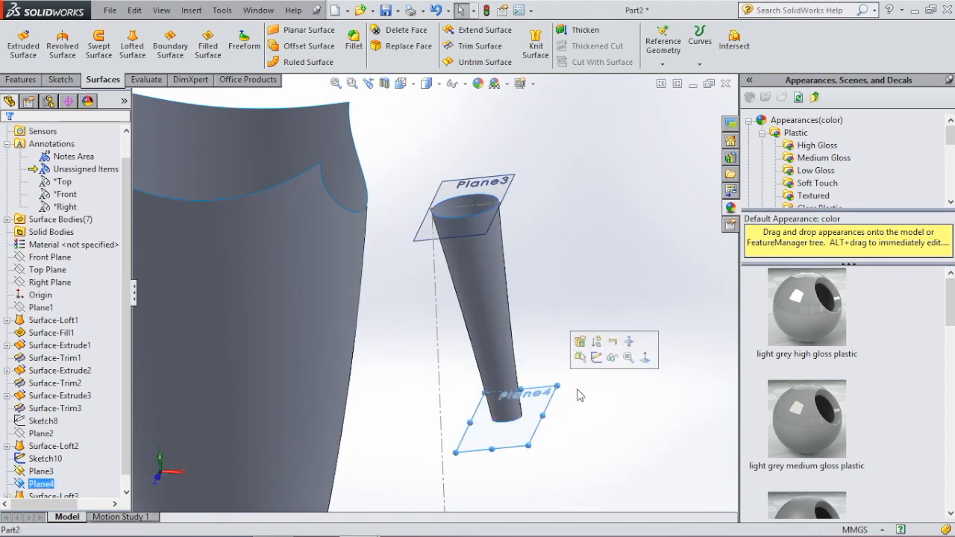
{"action": "left_click", "coordinate": [618, 364]}
- Start a sketch on the plane at the handle loft's upper end and convert the loft's outer elliptical edge into it
{"action": "middle_click_drag", "start_coordinate": [554, 264], "coordinate": [518, 207]}
{"action": "left_click", "coordinate": [497, 196]}
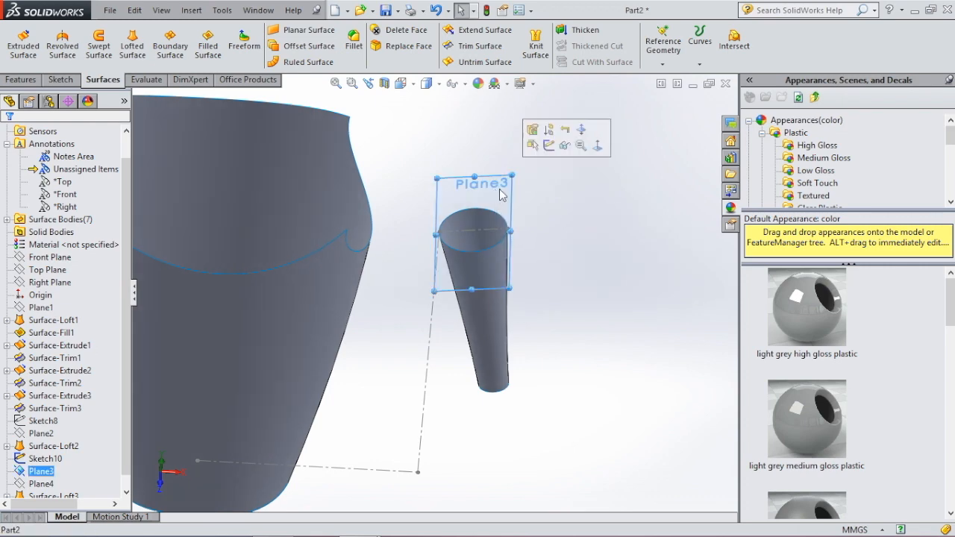
{"action": "left_click", "coordinate": [549, 145]}
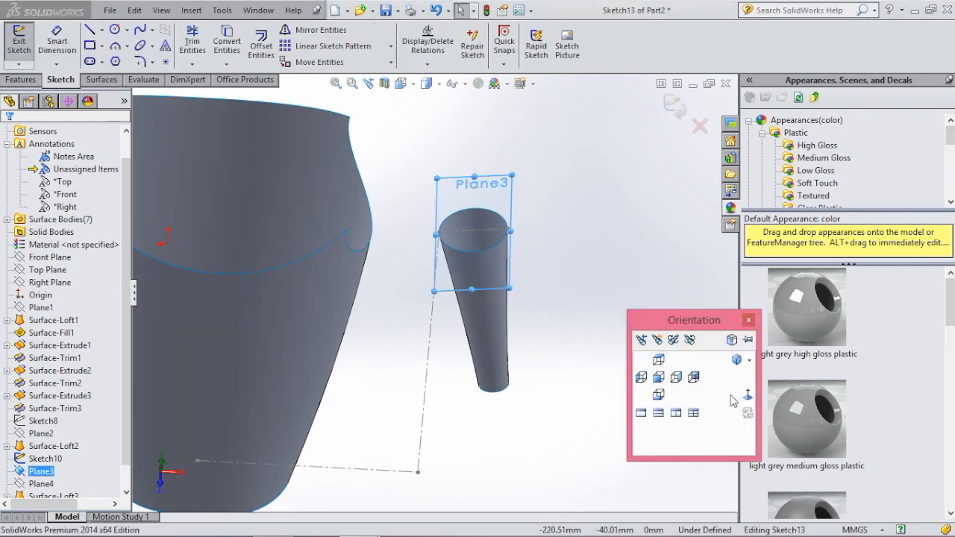
{"action": "left_click", "coordinate": [746, 394]}
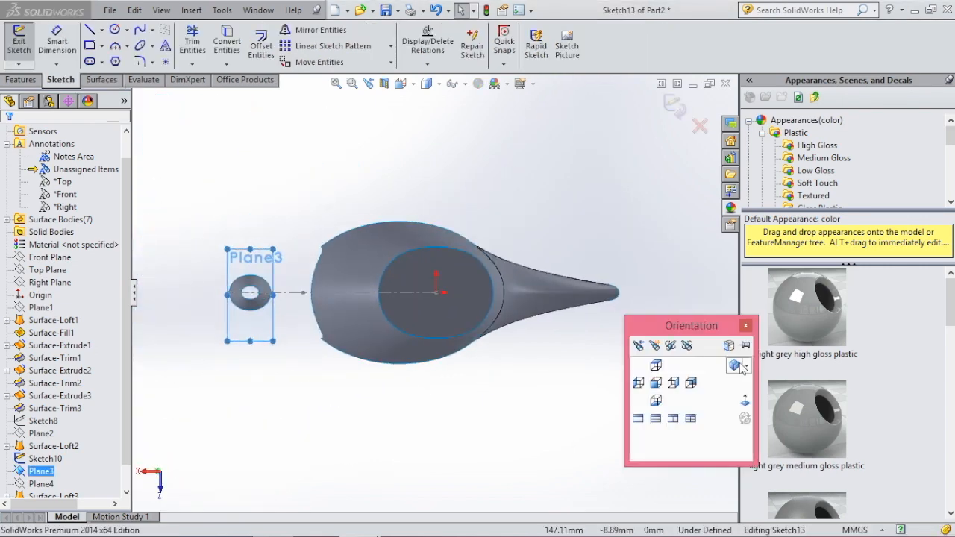
{"action": "left_click", "coordinate": [745, 403]}
{"action": "scroll", "coordinate": [609, 307], "scroll_direction": "down", "scroll_amount": 7}
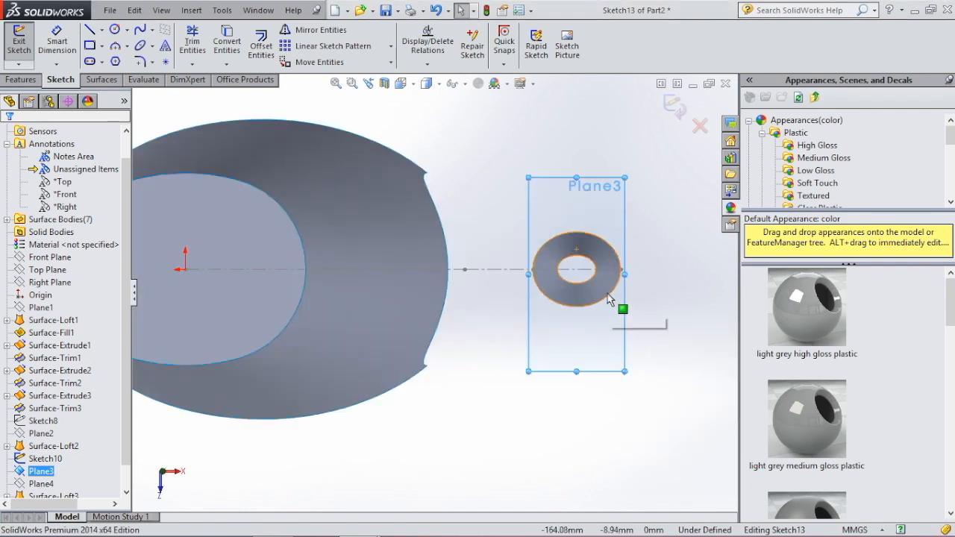
{"action": "scroll", "coordinate": [543, 179], "scroll_direction": "down", "scroll_amount": 2}
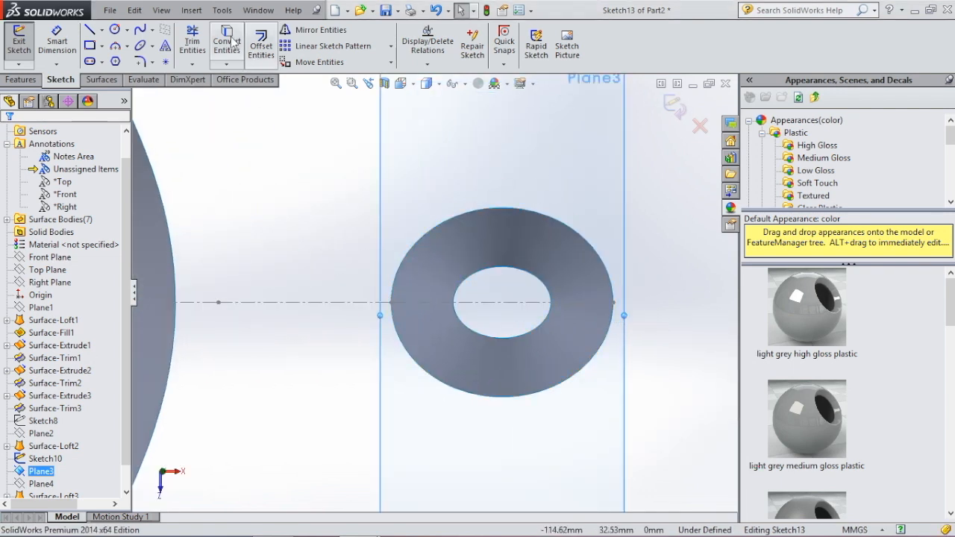
{"action": "left_click", "coordinate": [550, 224]}
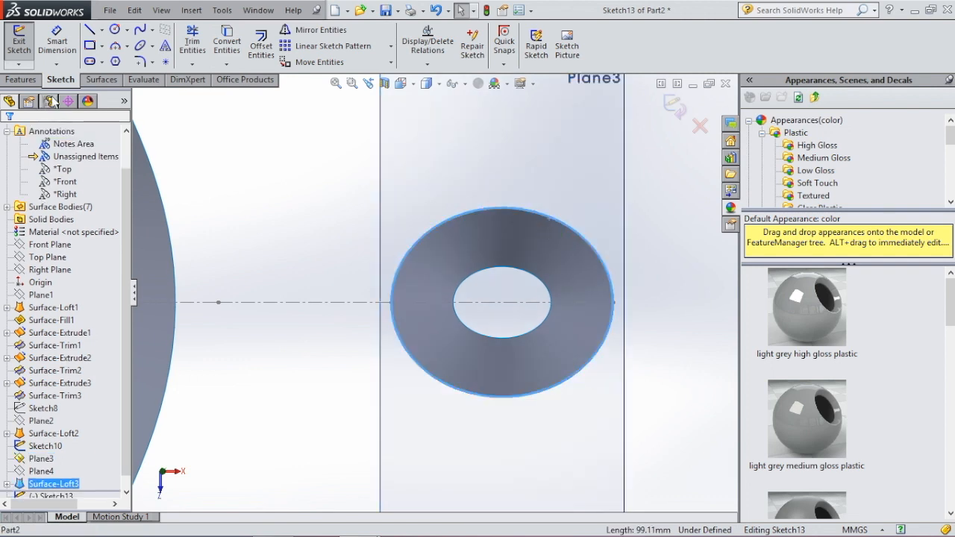
{"action": "left_click", "coordinate": [229, 48]}
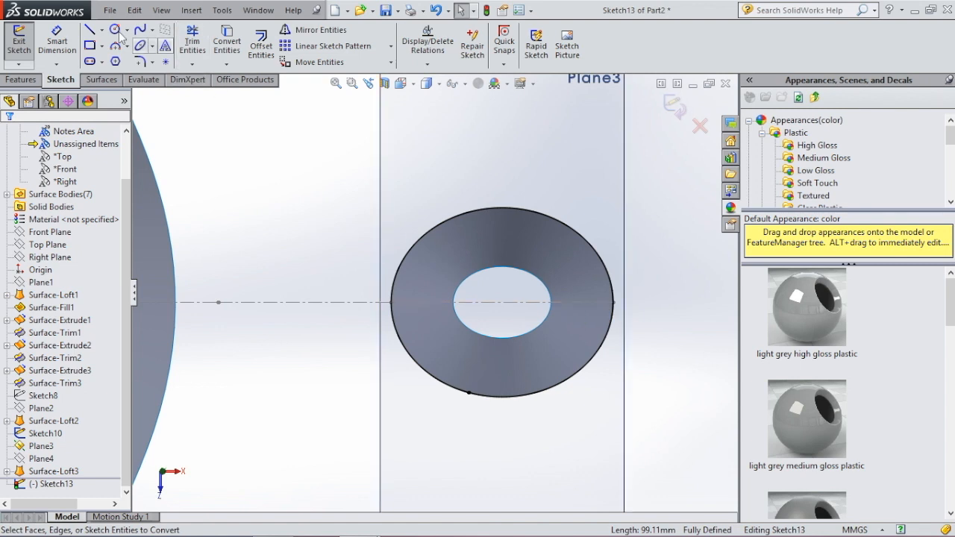
- Draw a construction line along the converted ellipse's long axis, joining its two extreme points
{"action": "left_click", "coordinate": [90, 30]}
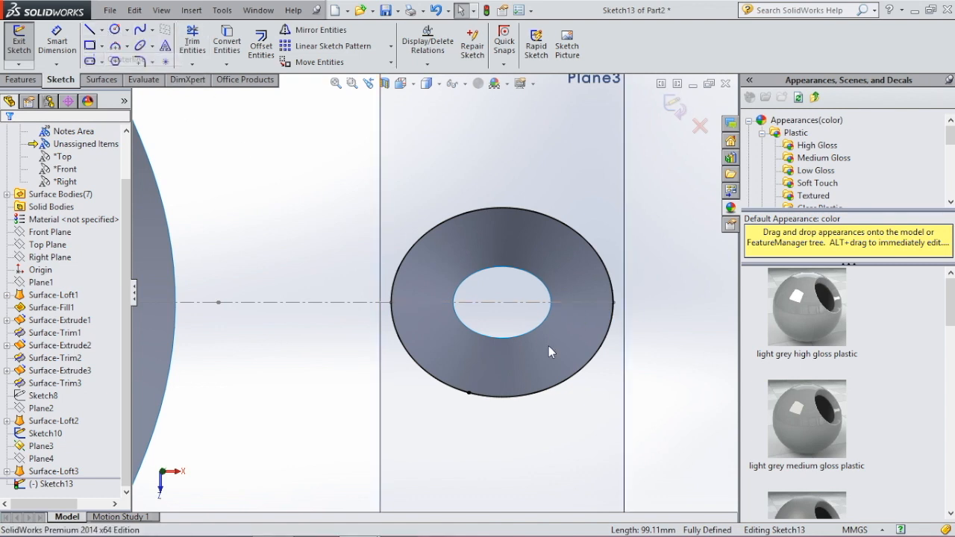
{"action": "left_click", "coordinate": [393, 303]}
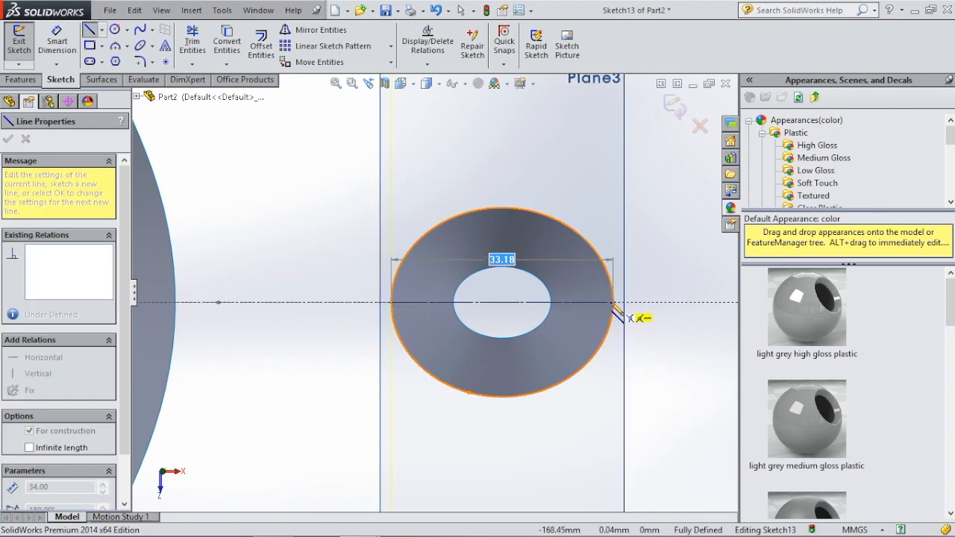
{"action": "left_click", "coordinate": [612, 302]}
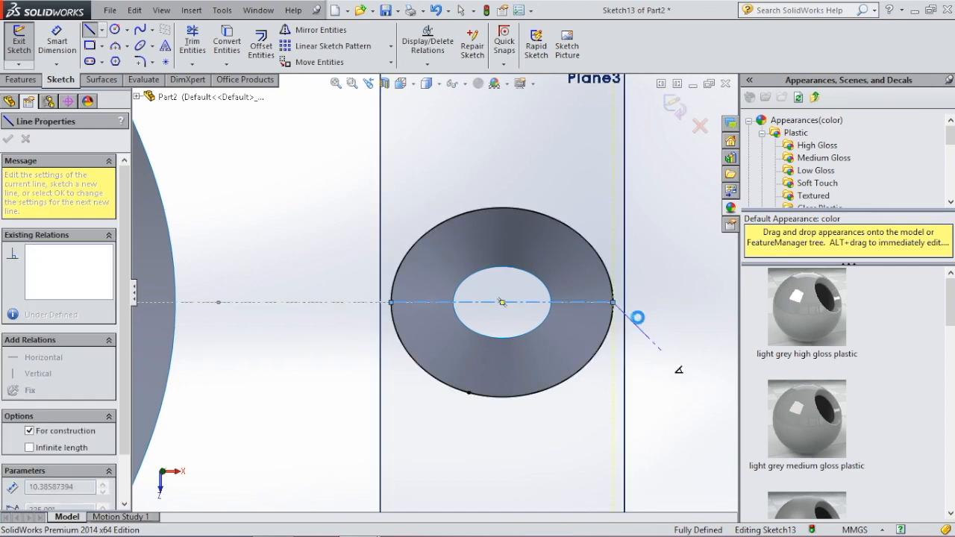
{"action": "key", "text": "Escape"}
- Draw a construction line from the ellipse's extreme point nearest the jug to the ellipse just below its far extreme point
{"action": "scroll", "coordinate": [636, 313], "scroll_direction": "down", "scroll_amount": 2}
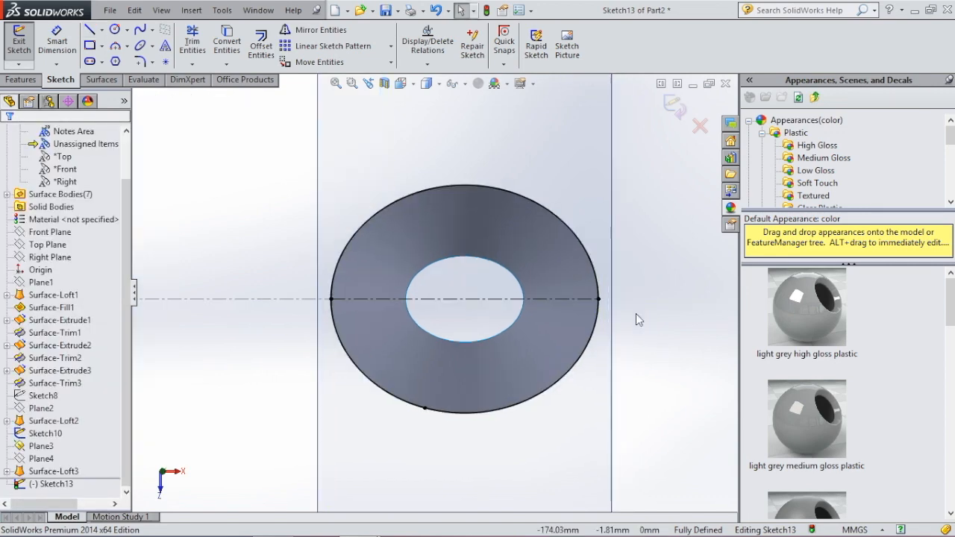
{"action": "left_click", "coordinate": [100, 30]}
{"action": "left_click", "coordinate": [120, 60]}
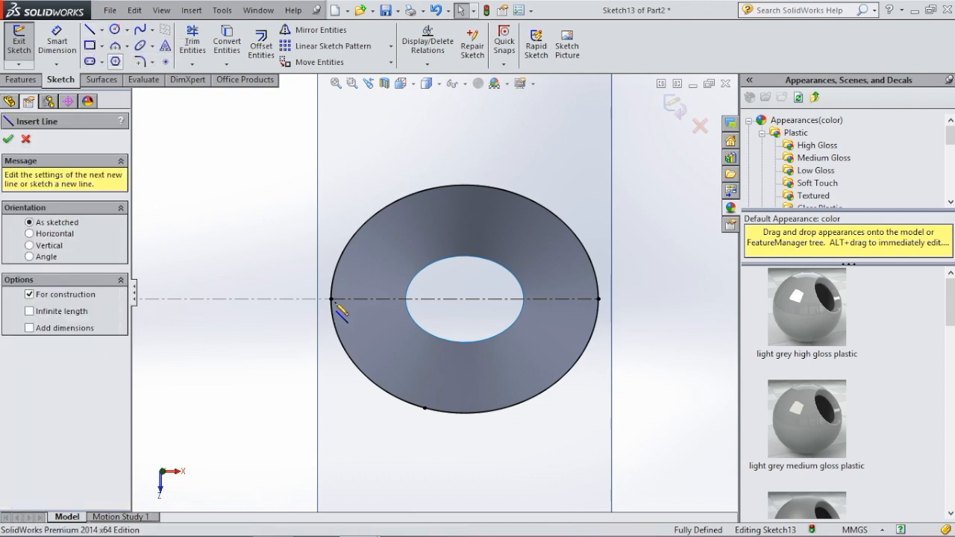
{"action": "left_click", "coordinate": [332, 299]}
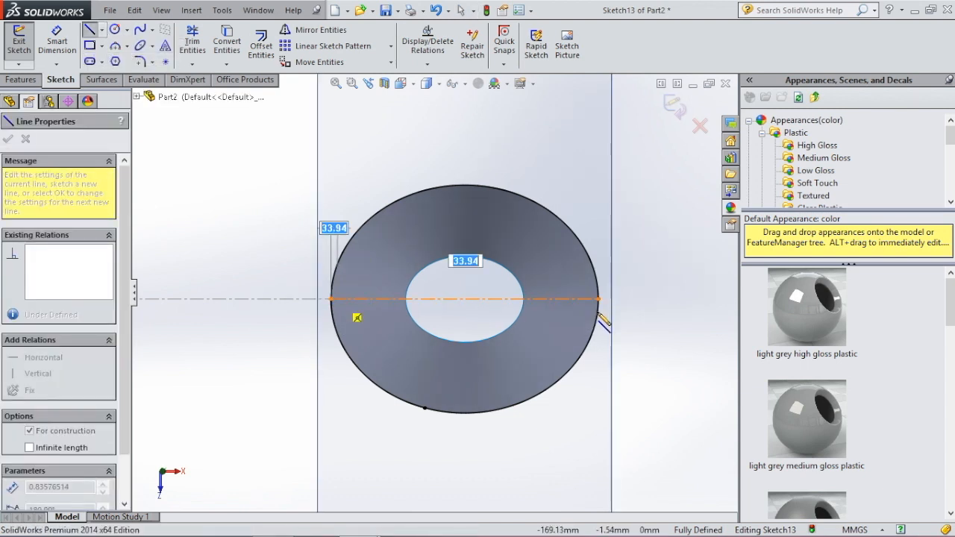
{"action": "left_click", "coordinate": [598, 312]}
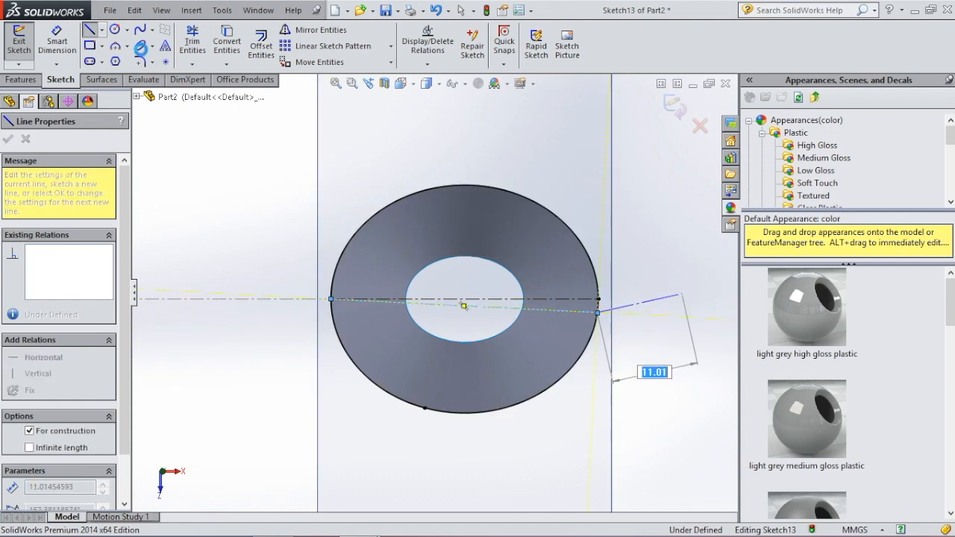
{"action": "key", "text": "Escape"}
- Draw another construction line from the same near extreme point to the ellipse just above its far extreme point
{"action": "left_click", "coordinate": [101, 30]}
{"action": "left_click", "coordinate": [121, 60]}
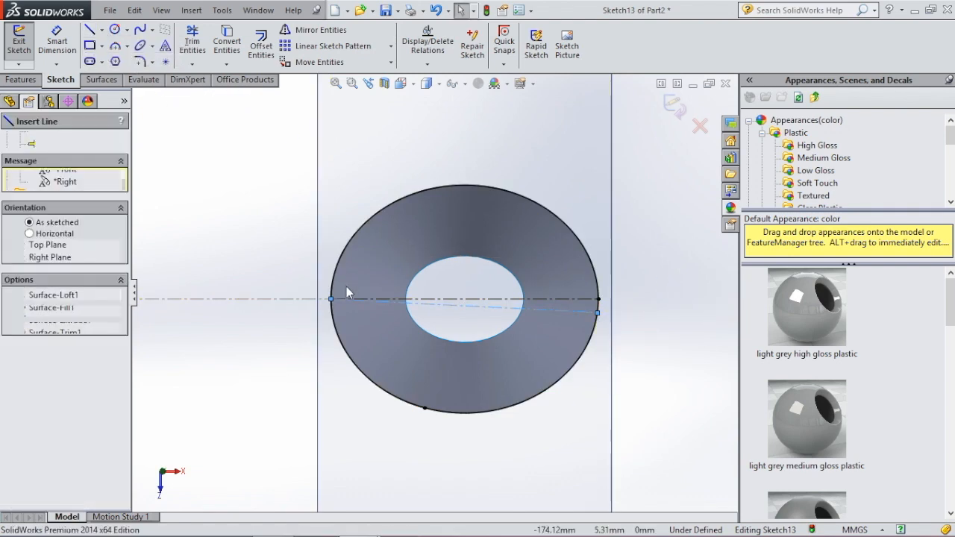
{"action": "left_click", "coordinate": [332, 299]}
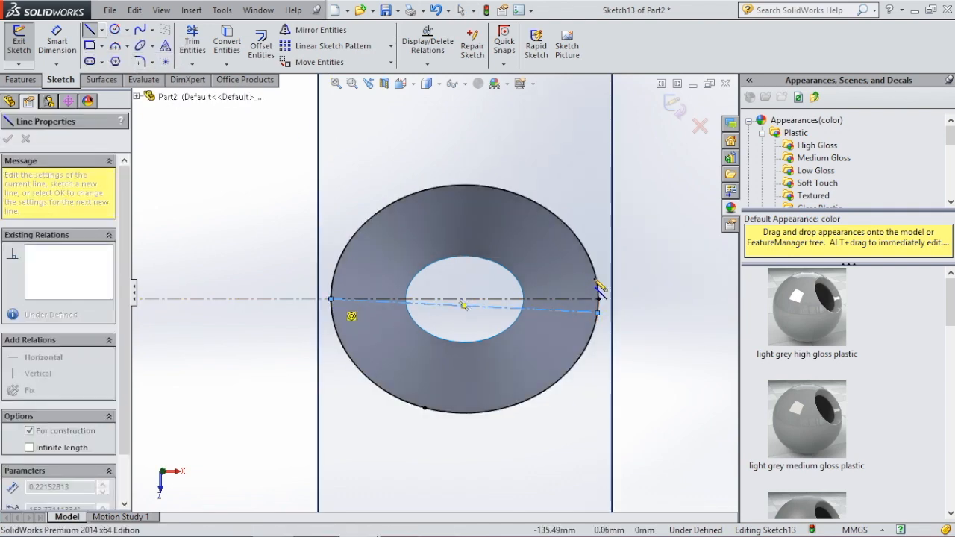
{"action": "left_click", "coordinate": [596, 284]}
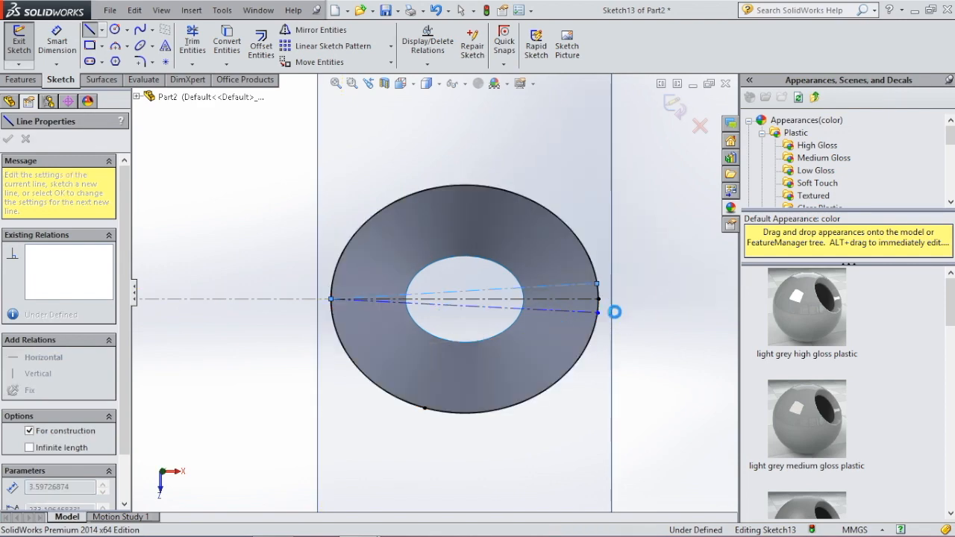
{"action": "left_click", "coordinate": [597, 312]}
{"action": "key", "text": "Escape"}
- Dimension the upper construction line's far endpoint from the middle line's endpoint and set the distance to 0.5 mm
{"action": "scroll", "coordinate": [607, 297], "scroll_direction": "down", "scroll_amount": 6}
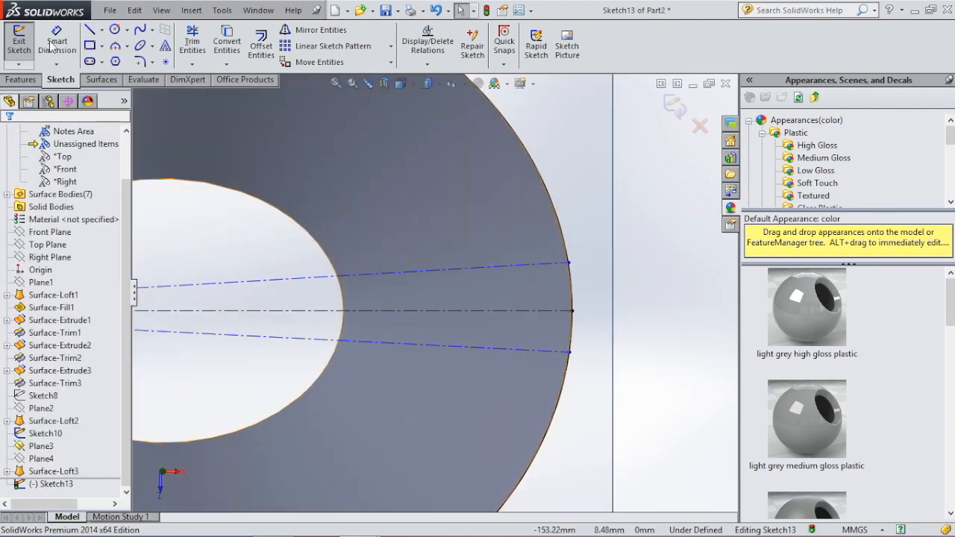
{"action": "left_click", "coordinate": [49, 46]}
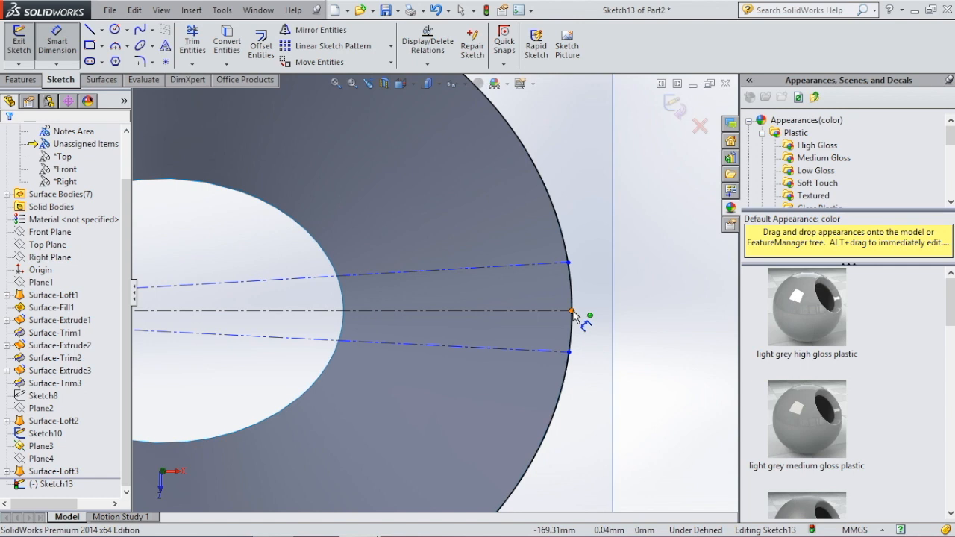
{"action": "left_click", "coordinate": [572, 311]}
{"action": "left_click", "coordinate": [569, 264]}
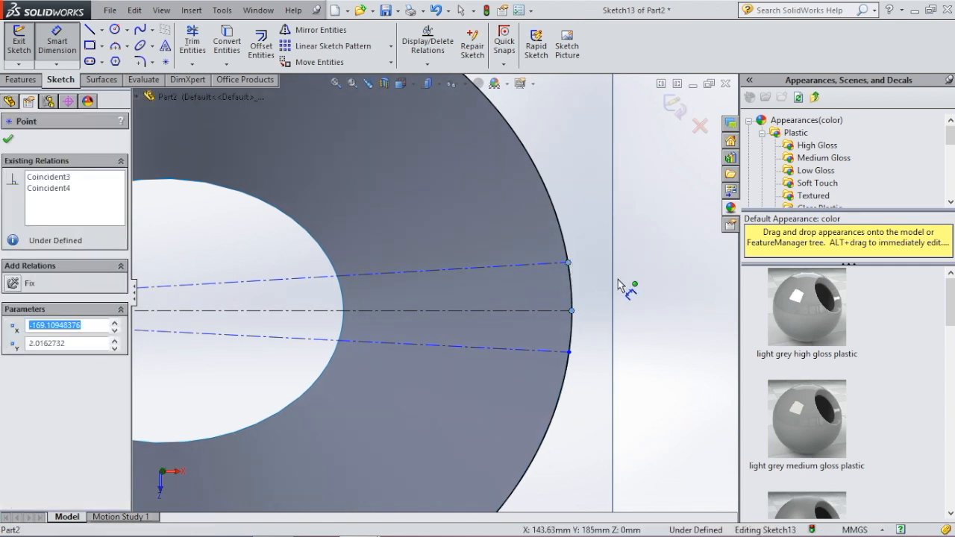
{"action": "left_click", "coordinate": [659, 284]}
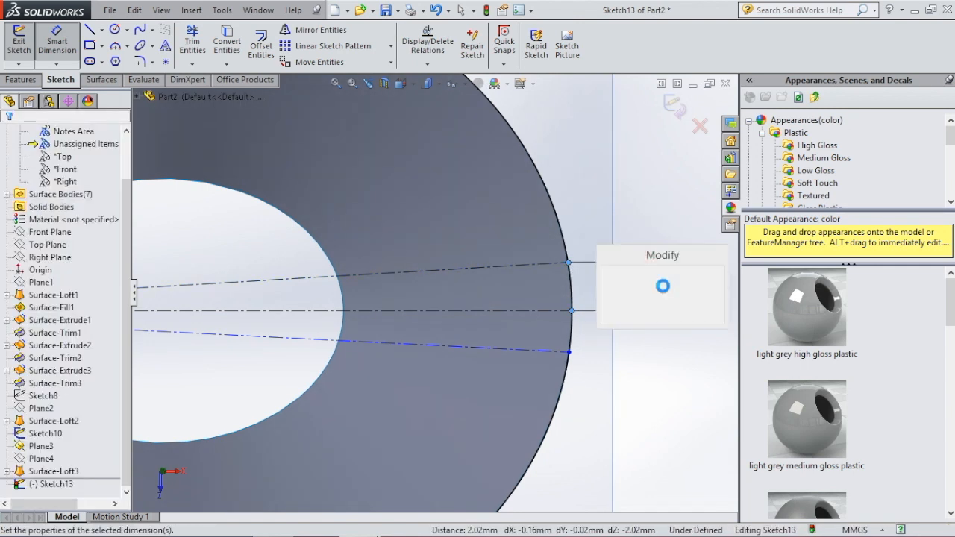
{"action": "type", "text": "0.5"}
{"action": "key", "text": "Return"}
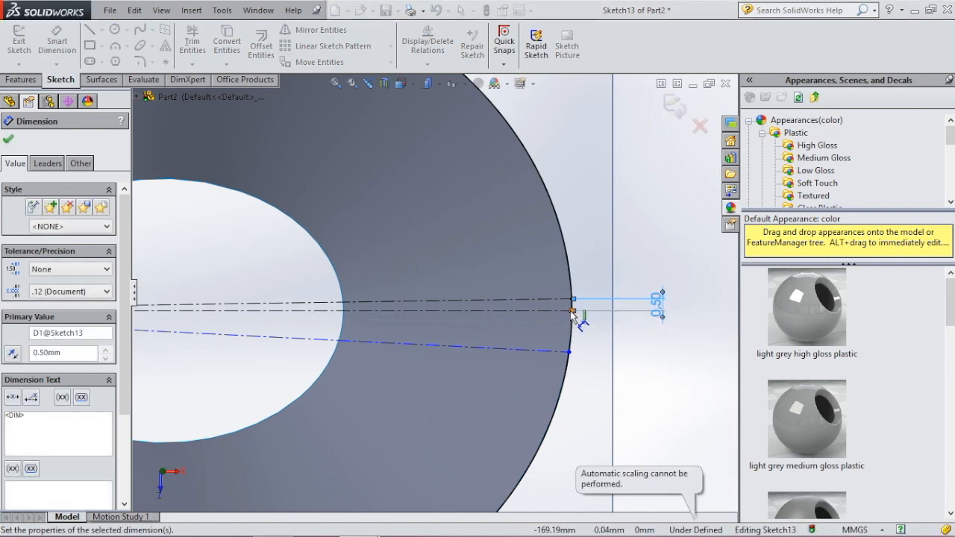
- Dimension the lower construction line's far endpoint from the middle line's endpoint and set the distance to 0.5 mm
{"action": "left_click", "coordinate": [569, 351]}
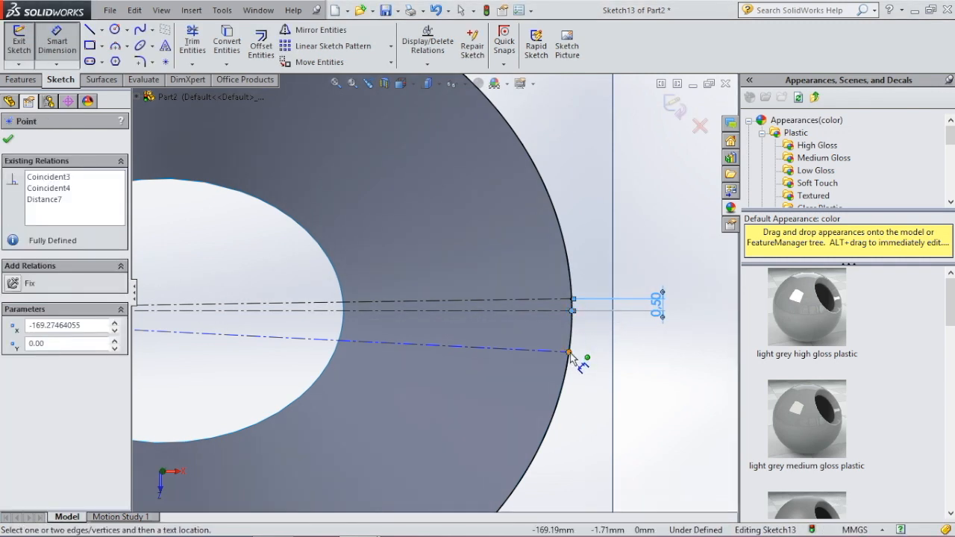
{"action": "left_click", "coordinate": [658, 343]}
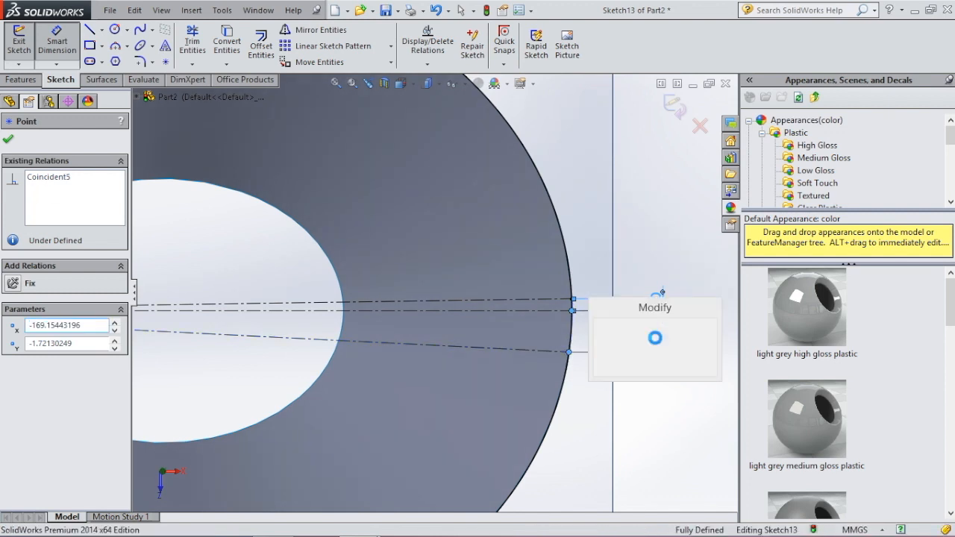
{"action": "type", "text": "="}
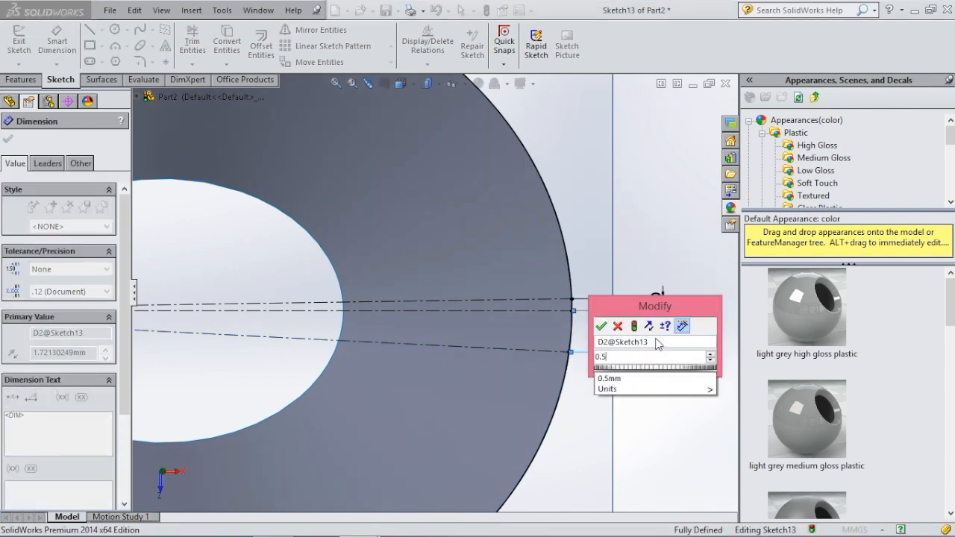
{"action": "key", "text": "Return"}
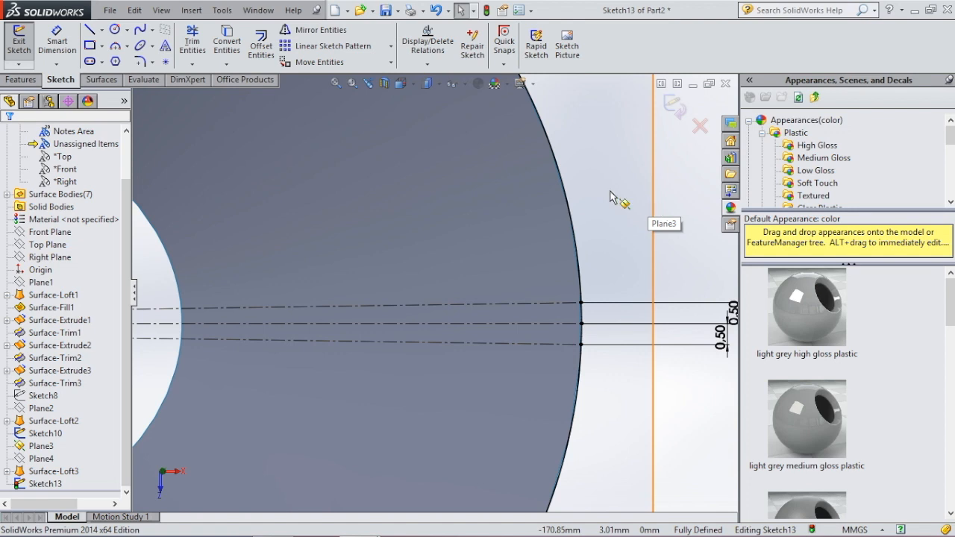
- Trim away the short ellipse portion between the two outer construction lines' far endpoints and close the sketch
{"action": "left_click", "coordinate": [192, 41]}
{"action": "mouse_move", "coordinate": [598, 312]}
{"action": "left_mouse_down"}
{"action": "mouse_move", "coordinate": [562, 321]}
{"action": "mouse_move", "coordinate": [606, 343]}
{"action": "left_mouse_up"}
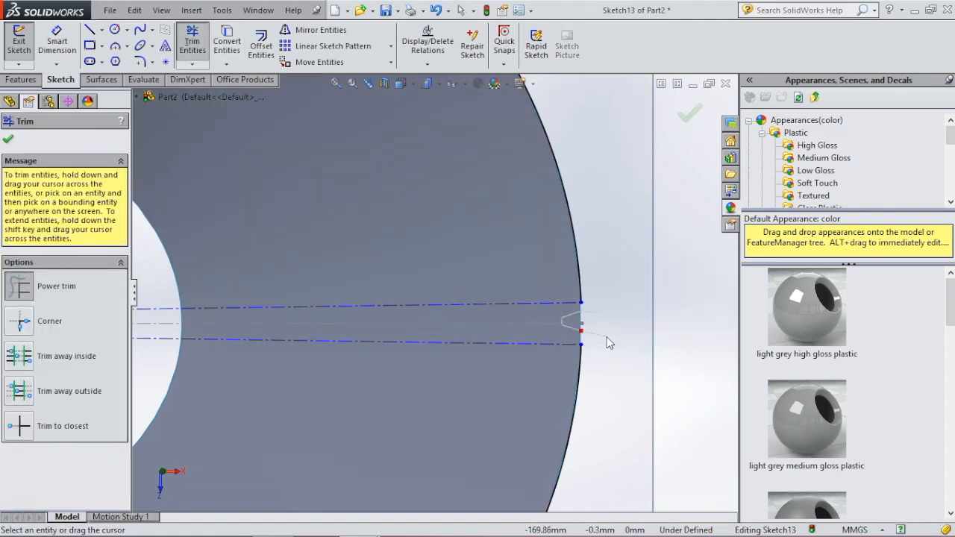
{"action": "key", "text": "f"}
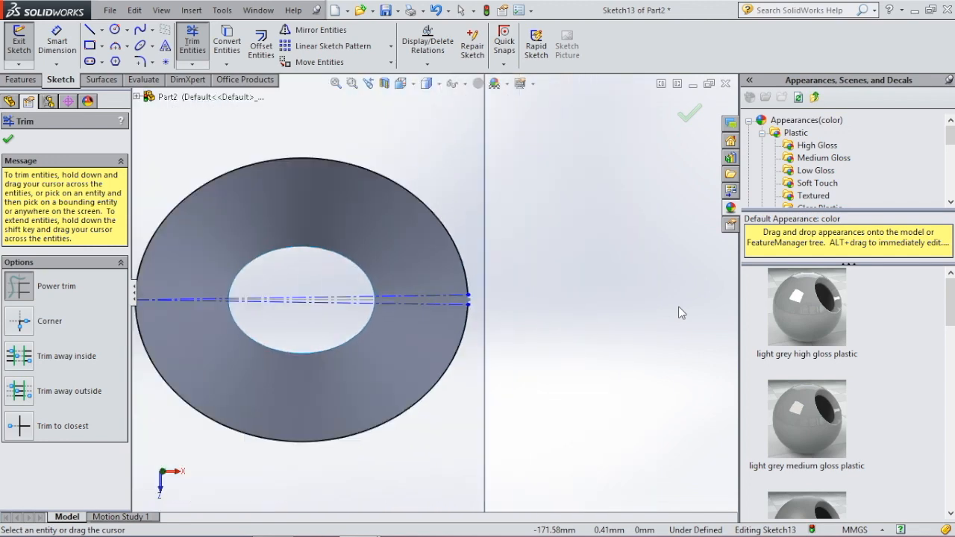
{"action": "left_click", "coordinate": [688, 113]}
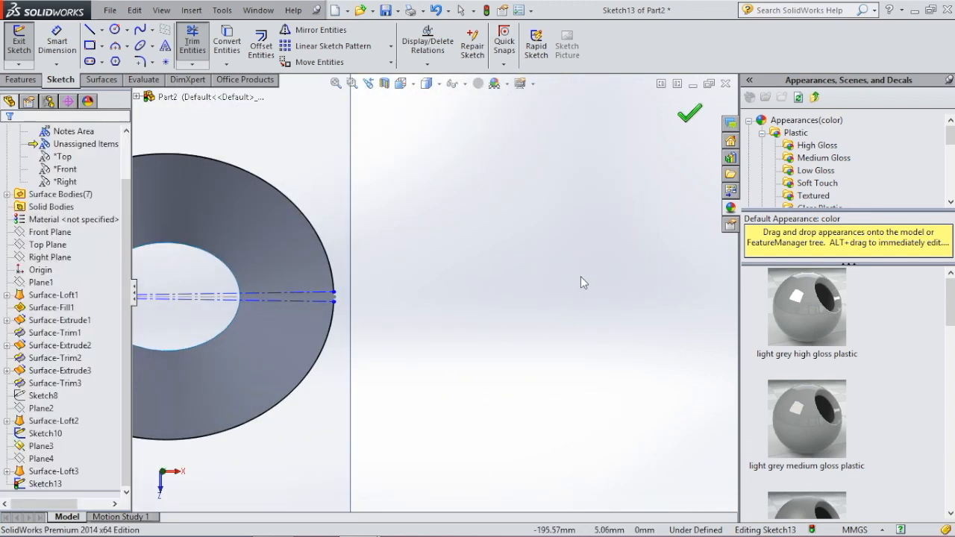
- Create a reference plane parallel to the Front Plane through the front endpoint of the ellipse profile's gap
{"action": "scroll", "coordinate": [567, 282], "scroll_direction": "up", "scroll_amount": 5}
{"action": "middle_click_drag", "start_coordinate": [447, 306], "coordinate": [459, 202]}
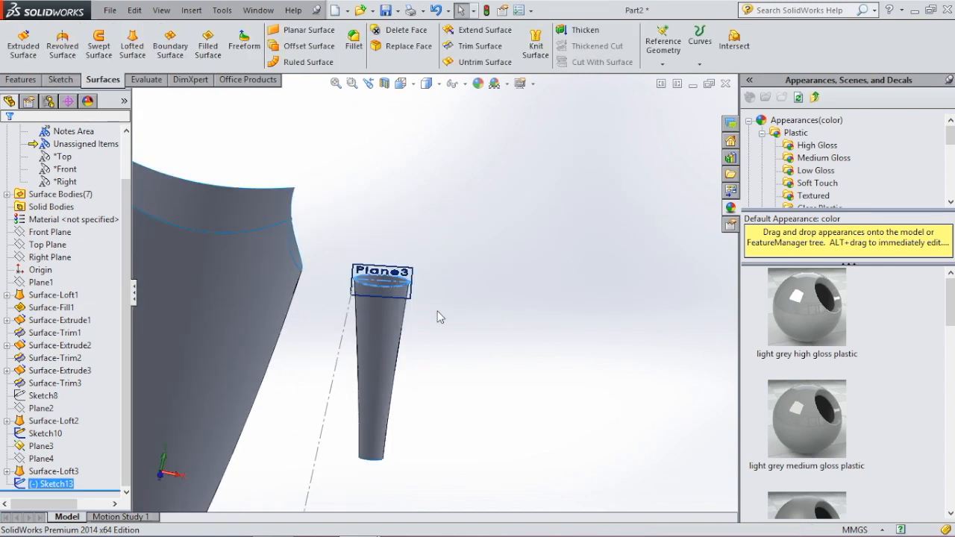
{"action": "middle_click_drag", "start_coordinate": [438, 317], "coordinate": [418, 304]}
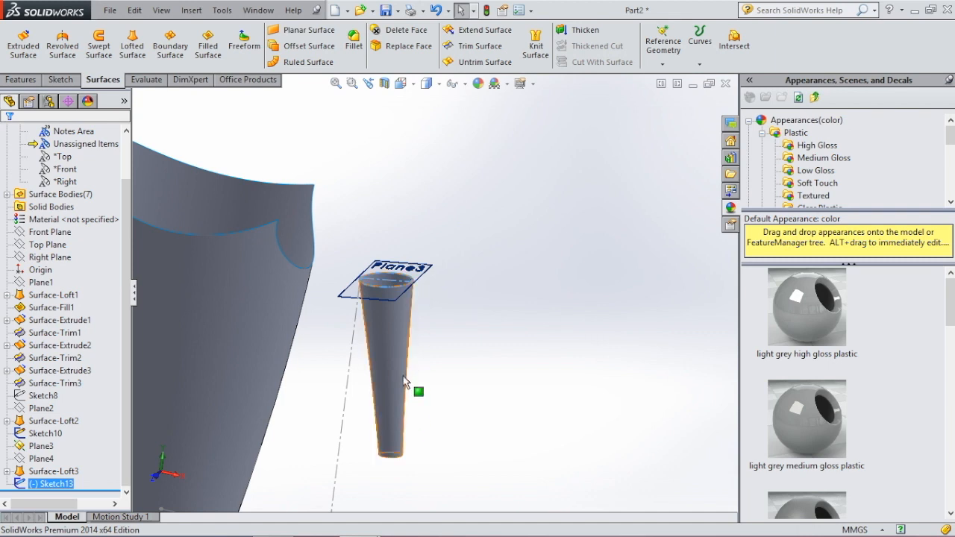
{"action": "middle_click_drag", "start_coordinate": [498, 355], "coordinate": [443, 280]}
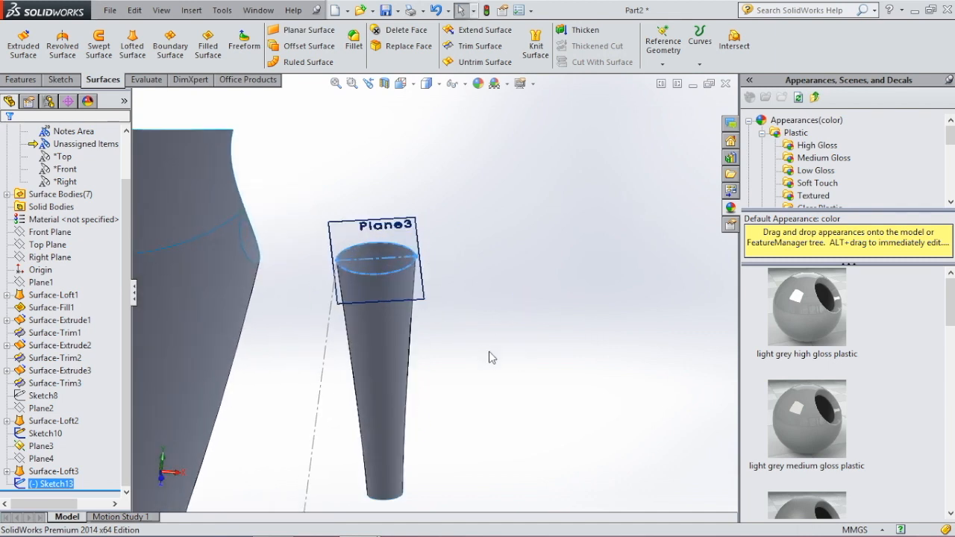
{"action": "left_click", "coordinate": [667, 66]}
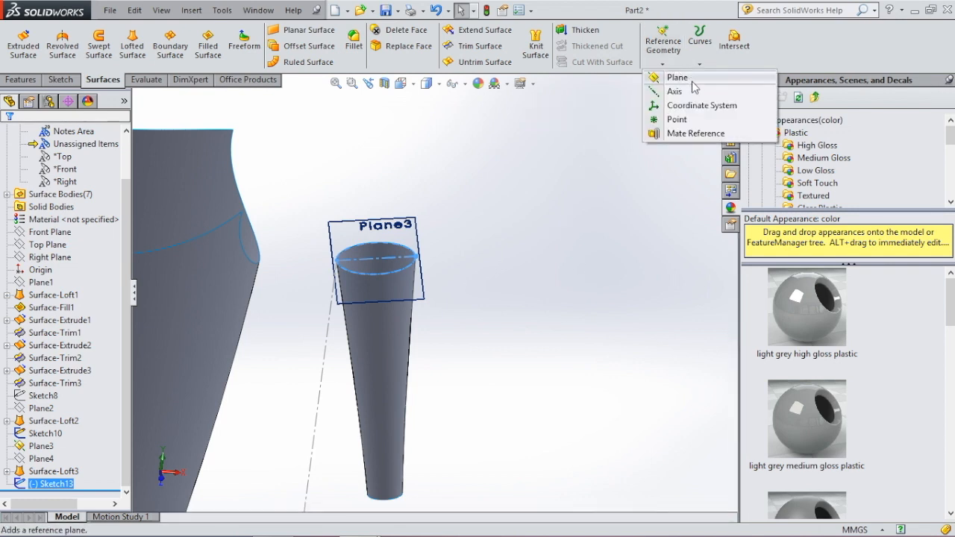
{"action": "left_click", "coordinate": [689, 79]}
{"action": "scroll", "coordinate": [419, 265], "scroll_direction": "down", "scroll_amount": 10}
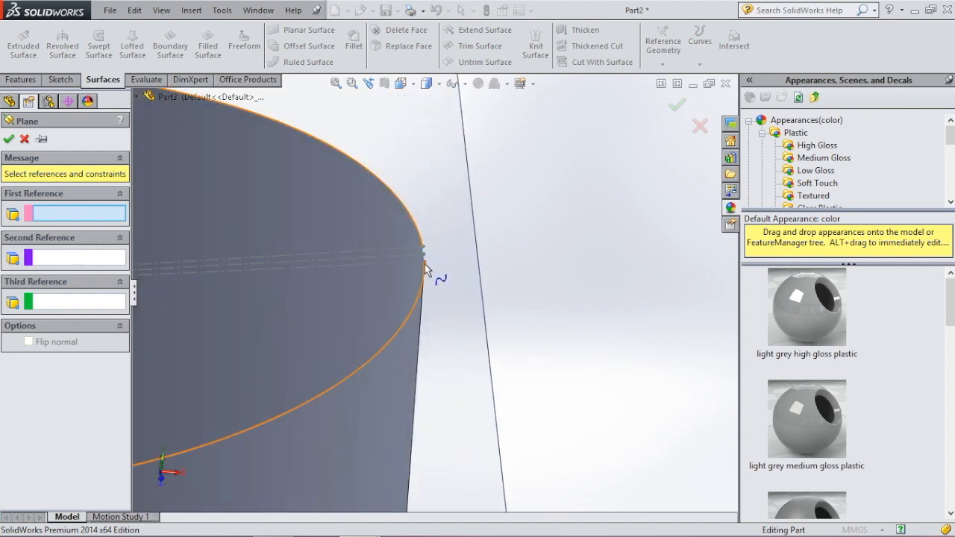
{"action": "left_click", "coordinate": [423, 263]}
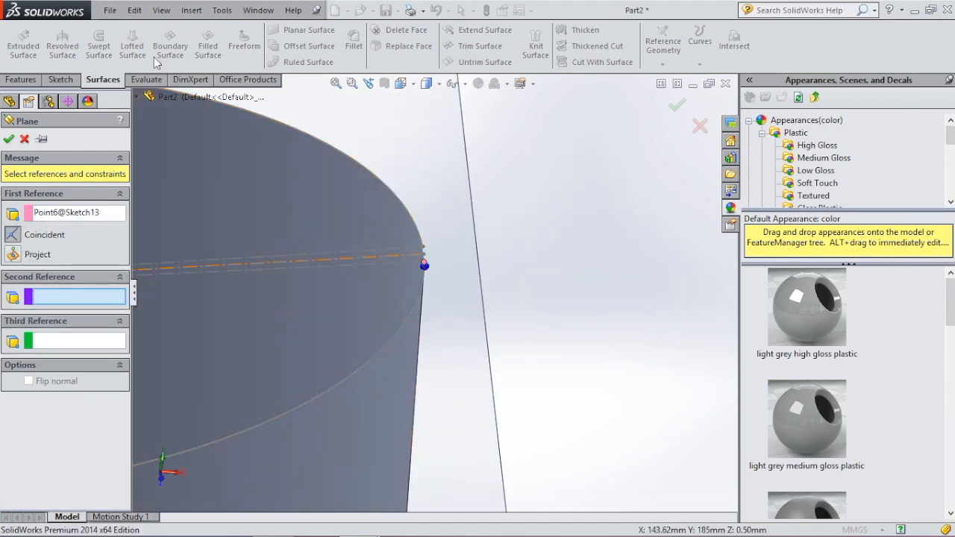
{"action": "left_click", "coordinate": [150, 97]}
{"action": "left_click", "coordinate": [192, 185]}
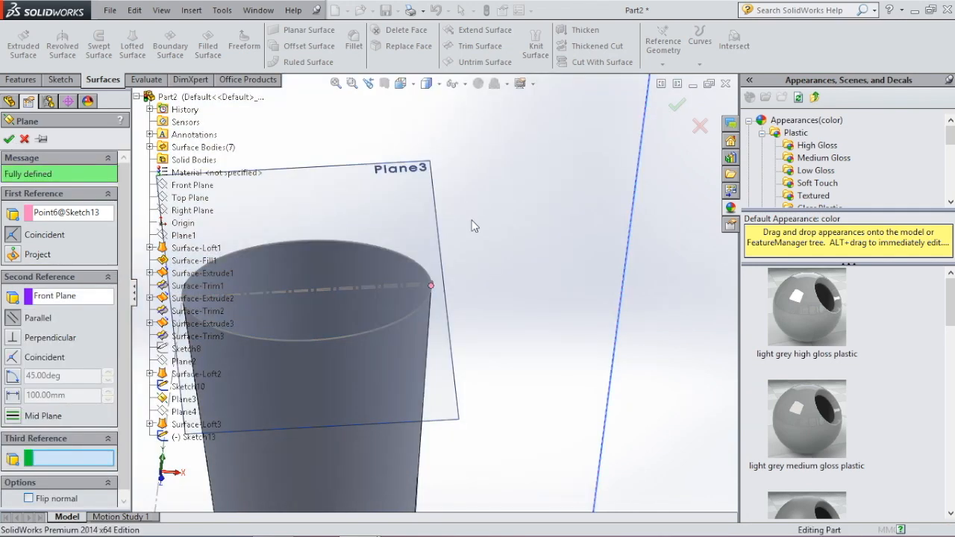
{"action": "right_click", "coordinate": [478, 262]}
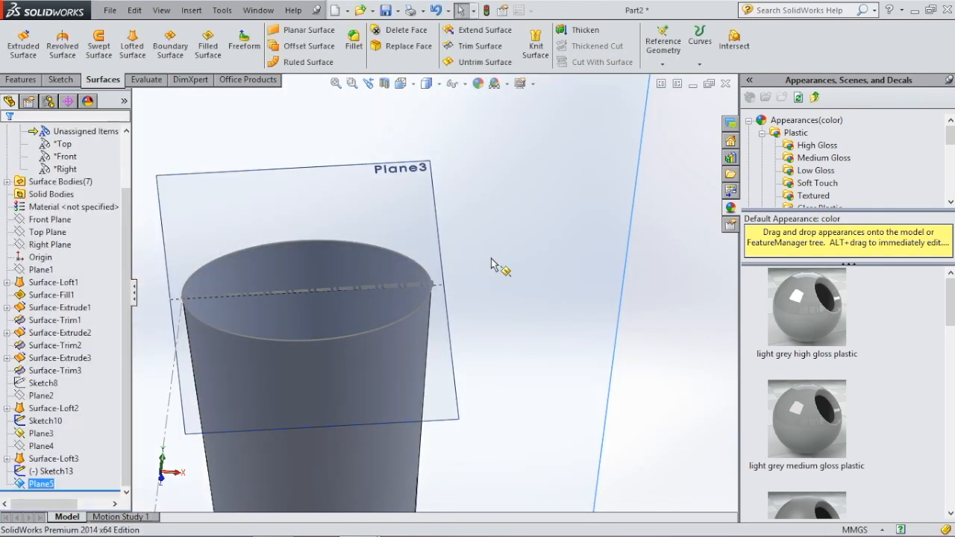
- Start a sketch on the new plane and generate its intersection curves with the lofted handle surface
{"action": "scroll", "coordinate": [494, 261], "scroll_direction": "up", "scroll_amount": 5}
{"action": "scroll", "coordinate": [559, 302], "scroll_direction": "up", "scroll_amount": 3}
{"action": "left_click", "coordinate": [407, 216]}
{"action": "left_click", "coordinate": [464, 168]}
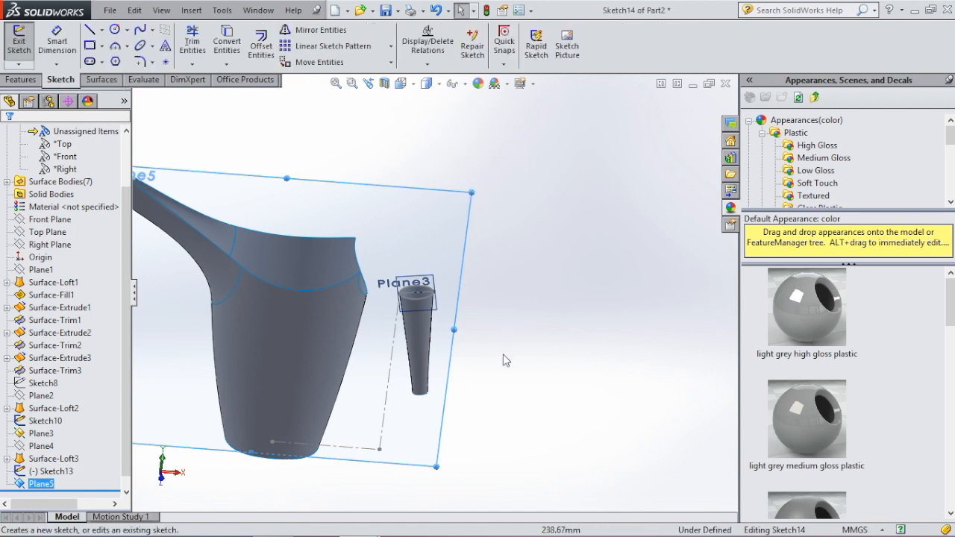
{"action": "middle_click_drag", "start_coordinate": [443, 399], "coordinate": [550, 260]}
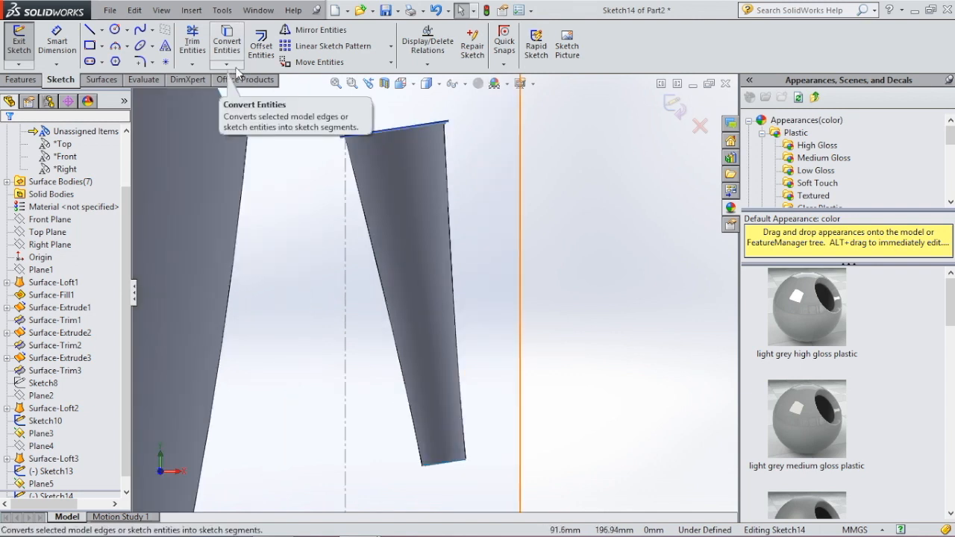
{"action": "left_click", "coordinate": [227, 64]}
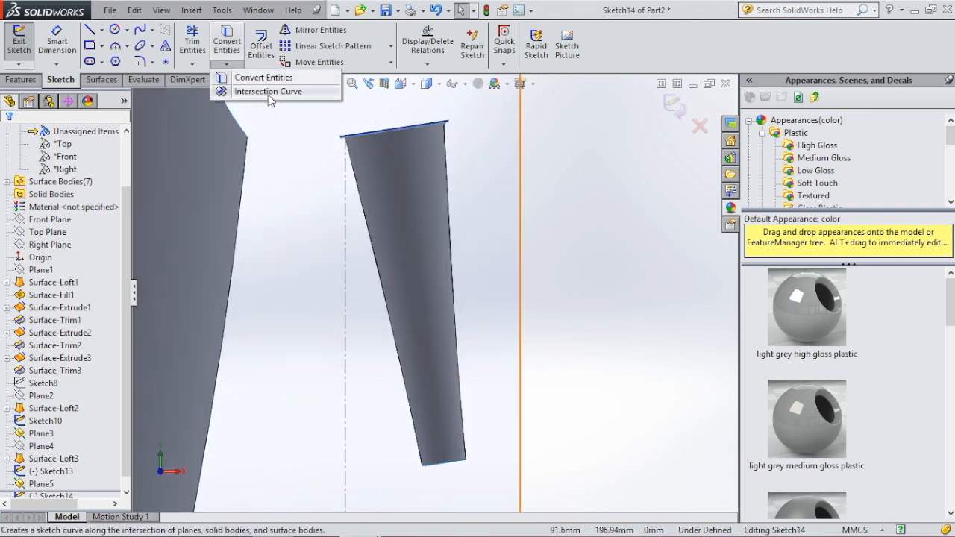
{"action": "left_click", "coordinate": [268, 92]}
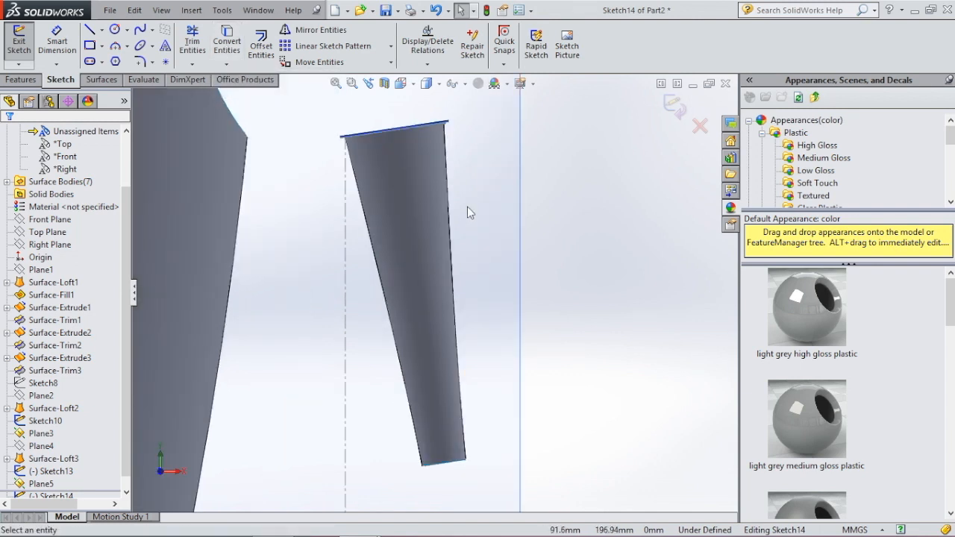
{"action": "left_click", "coordinate": [432, 245]}
{"action": "key", "text": "Return"}
{"action": "key", "text": "Return"}
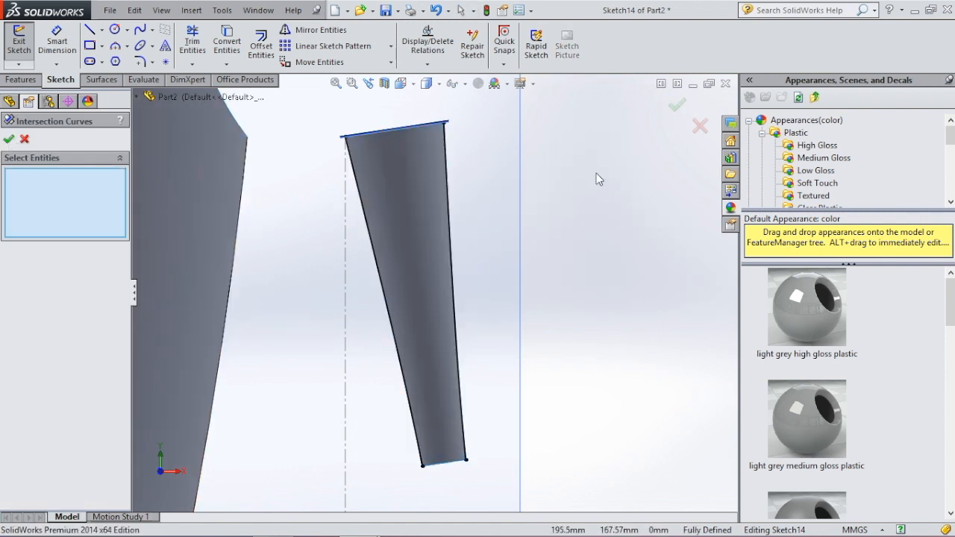
- Trim away the intersection curve nearer the jug body and convert the remaining outer curve to construction geometry
{"action": "left_click", "coordinate": [198, 39]}
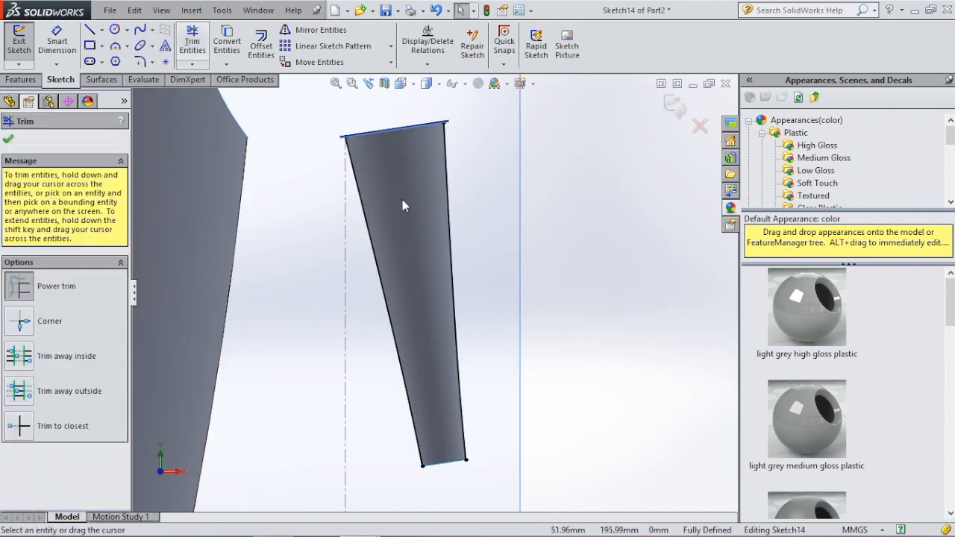
{"action": "key", "text": "Escape"}
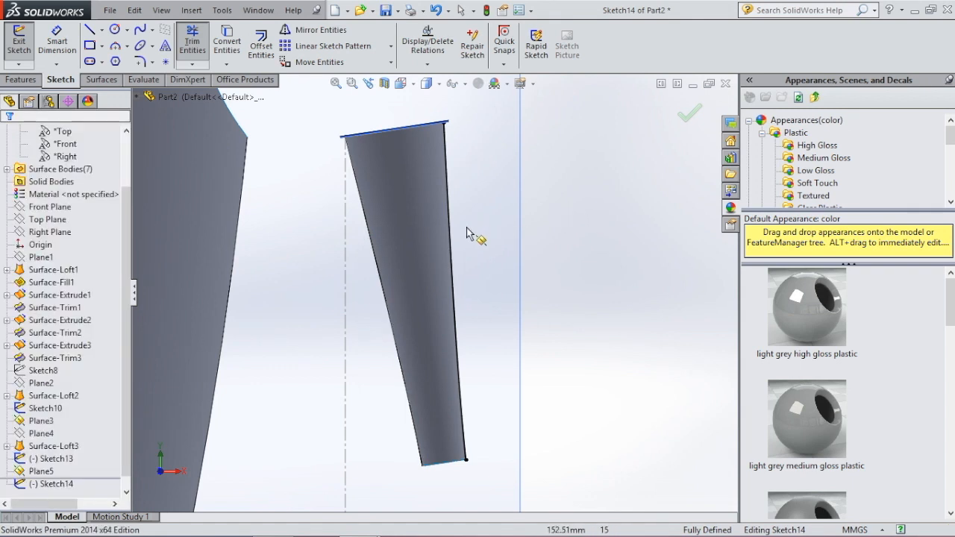
{"action": "left_click", "coordinate": [454, 253]}
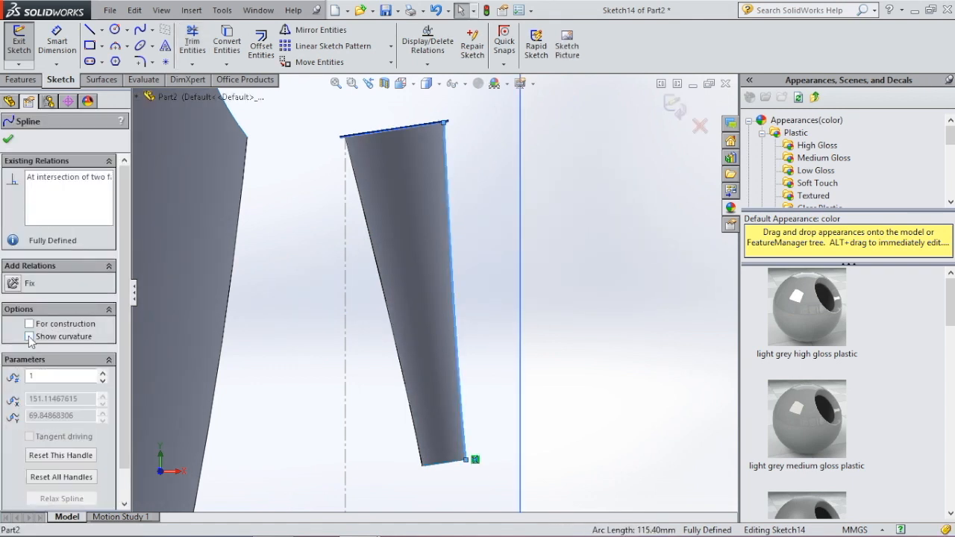
{"action": "left_click", "coordinate": [29, 324]}
{"action": "left_click", "coordinate": [8, 141]}
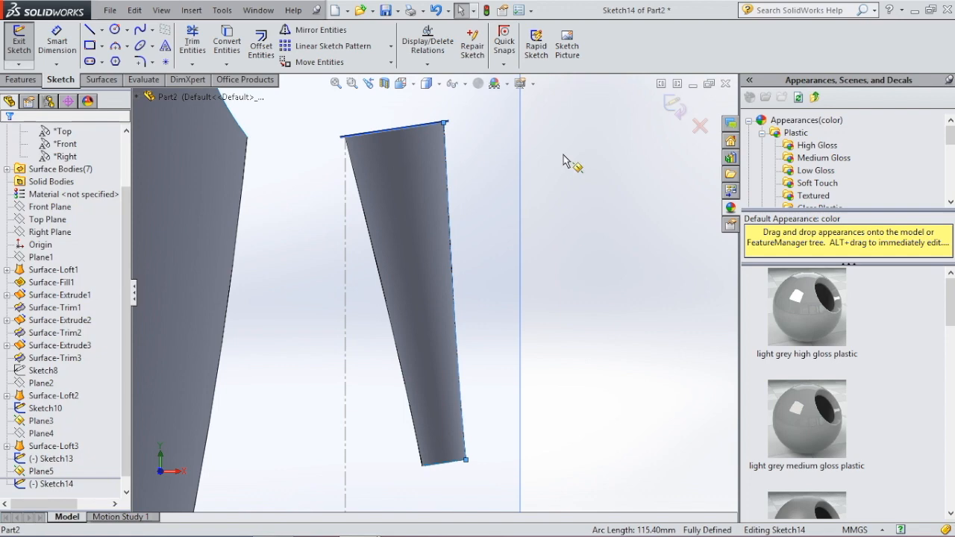
- Close the intersection-curve sketch and hide the reference plane it lies on
{"action": "mouse_move", "coordinate": [571, 197]}
{"action": "middle_mouse_down"}
{"action": "mouse_move", "coordinate": [534, 178]}
{"action": "mouse_move", "coordinate": [398, 216]}
{"action": "mouse_move", "coordinate": [438, 224]}
{"action": "mouse_move", "coordinate": [445, 254]}
{"action": "mouse_move", "coordinate": [470, 239]}
{"action": "middle_mouse_up"}
{"action": "scroll", "coordinate": [456, 212], "scroll_direction": "down", "scroll_amount": 5}
{"action": "scroll", "coordinate": [433, 223], "scroll_direction": "up", "scroll_amount": 3}
{"action": "left_click", "coordinate": [674, 105]}
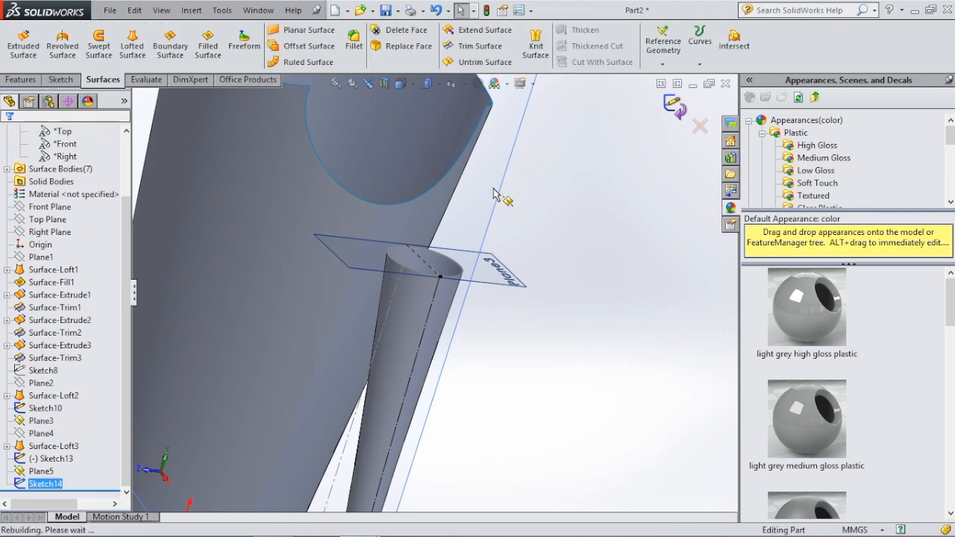
{"action": "left_click", "coordinate": [486, 187]}
{"action": "left_click", "coordinate": [554, 147]}
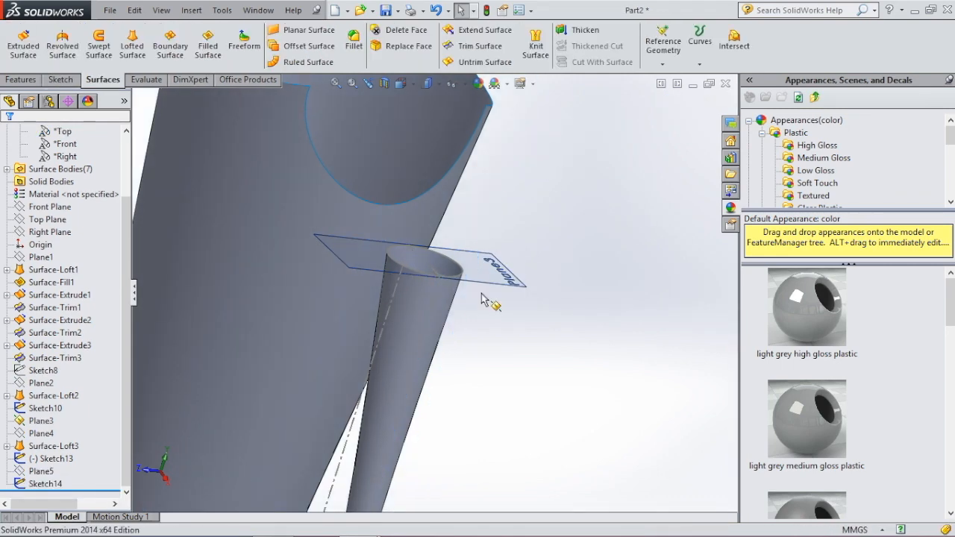
- Create a second reference plane parallel to the Front Plane through the rear endpoint of the ellipse's gap
{"action": "scroll", "coordinate": [448, 313], "scroll_direction": "down", "scroll_amount": 4}
{"action": "middle_click_drag", "start_coordinate": [431, 305], "coordinate": [302, 222]}
{"action": "scroll", "coordinate": [296, 223], "scroll_direction": "down", "scroll_amount": 5}
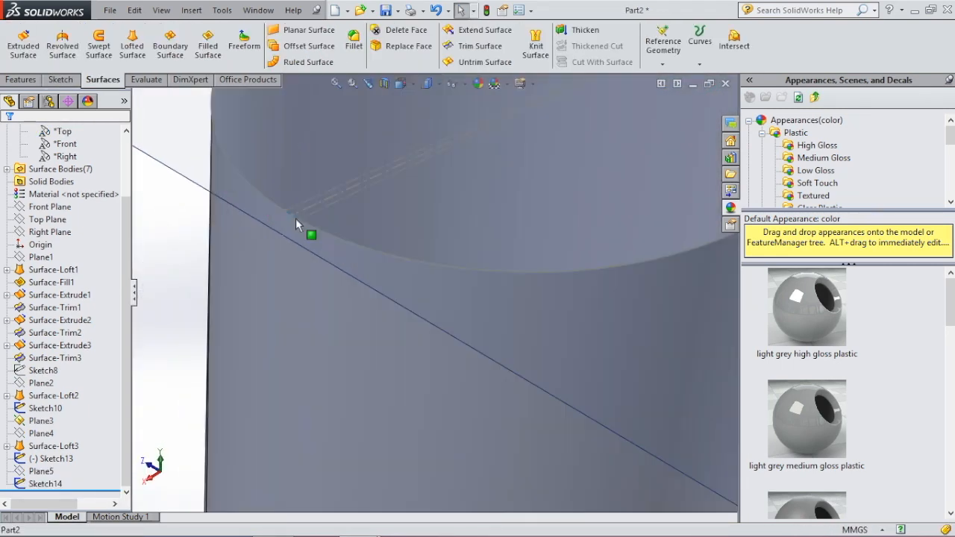
{"action": "scroll", "coordinate": [365, 261], "scroll_direction": "up", "scroll_amount": 6}
{"action": "scroll", "coordinate": [367, 263], "scroll_direction": "up", "scroll_amount": 1}
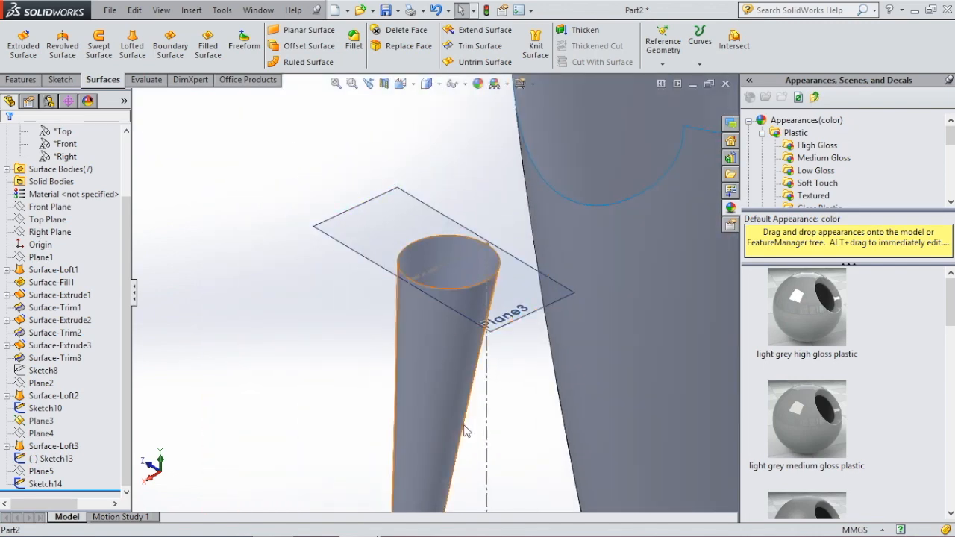
{"action": "scroll", "coordinate": [449, 379], "scroll_direction": "up", "scroll_amount": 1}
{"action": "middle_click_drag", "start_coordinate": [444, 375], "coordinate": [446, 343]}
{"action": "scroll", "coordinate": [448, 341], "scroll_direction": "up", "scroll_amount": 1}
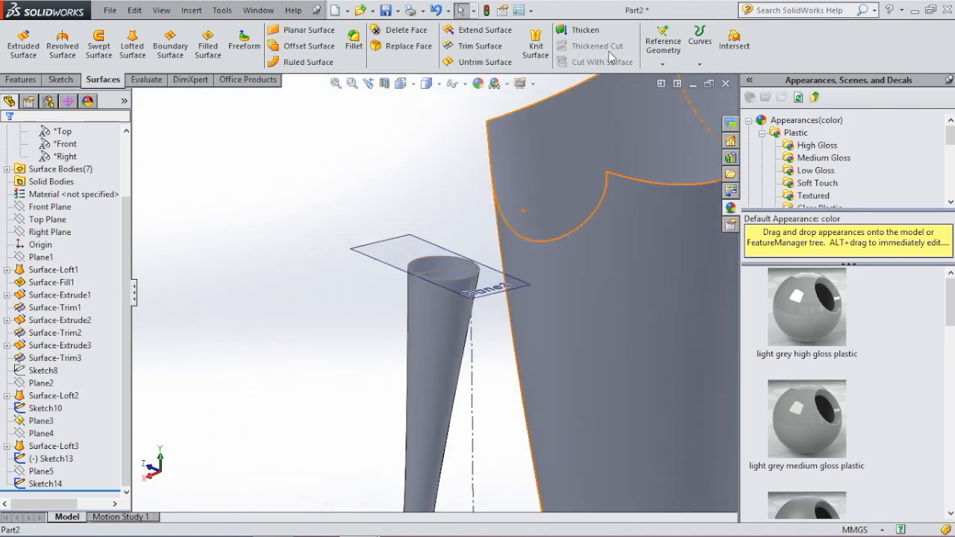
{"action": "left_click", "coordinate": [663, 45]}
{"action": "key", "text": "Escape"}
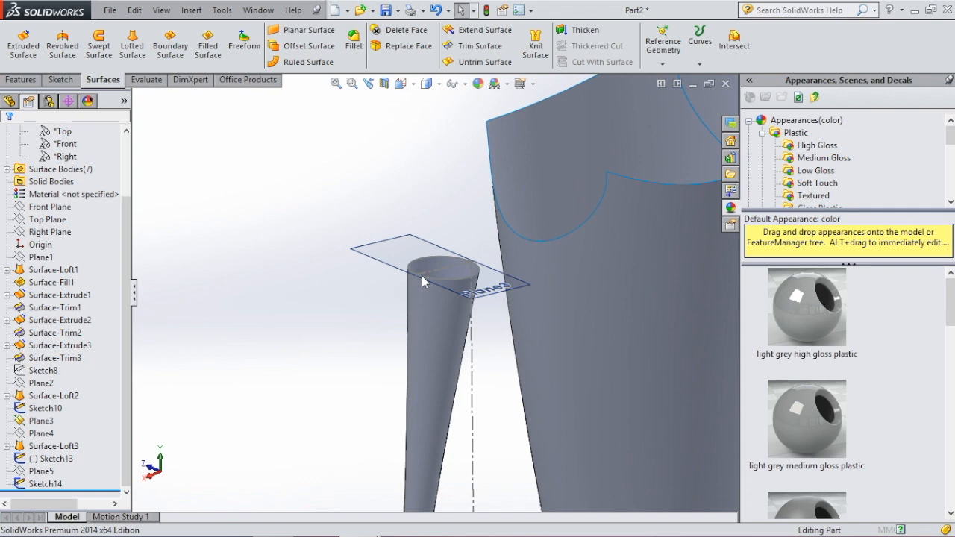
{"action": "scroll", "coordinate": [422, 275], "scroll_direction": "down", "scroll_amount": 10}
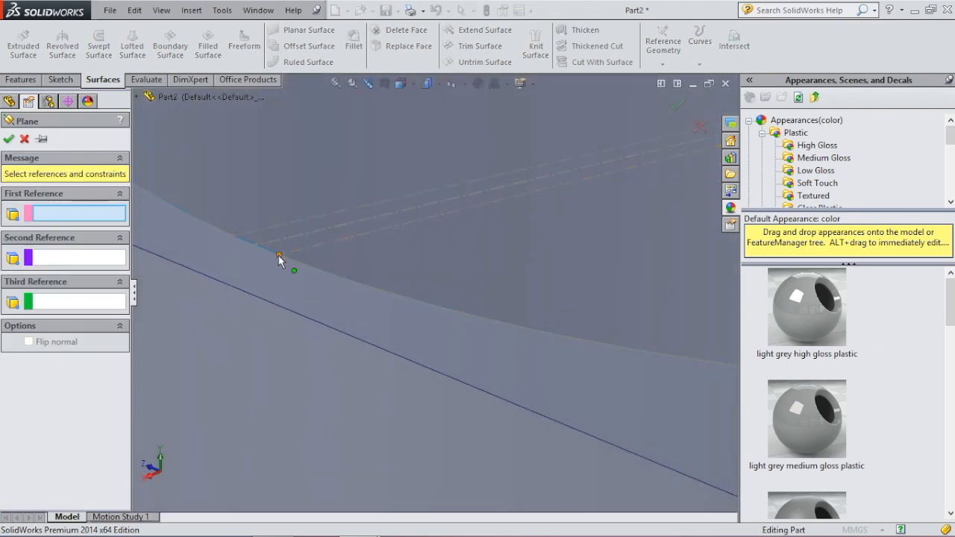
{"action": "left_click", "coordinate": [273, 252]}
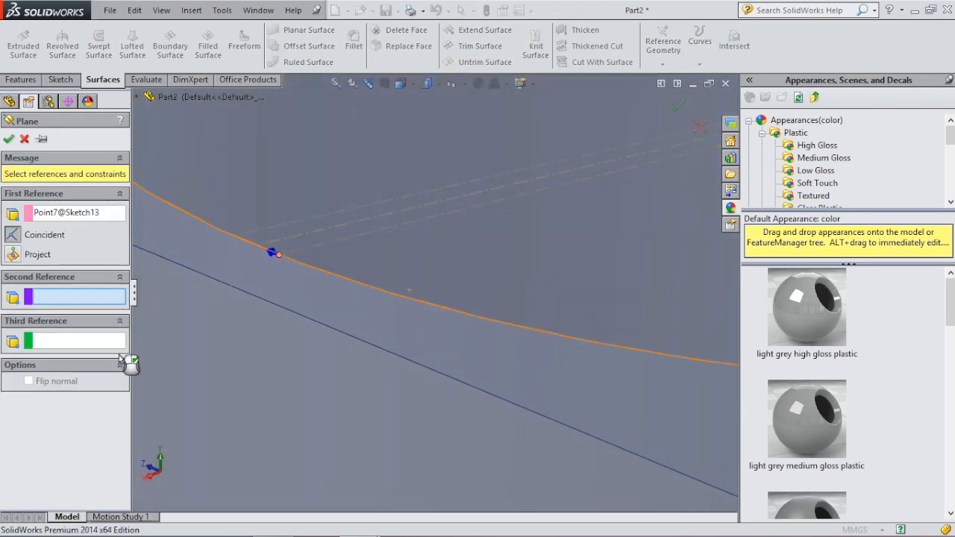
{"action": "left_click", "coordinate": [150, 97]}
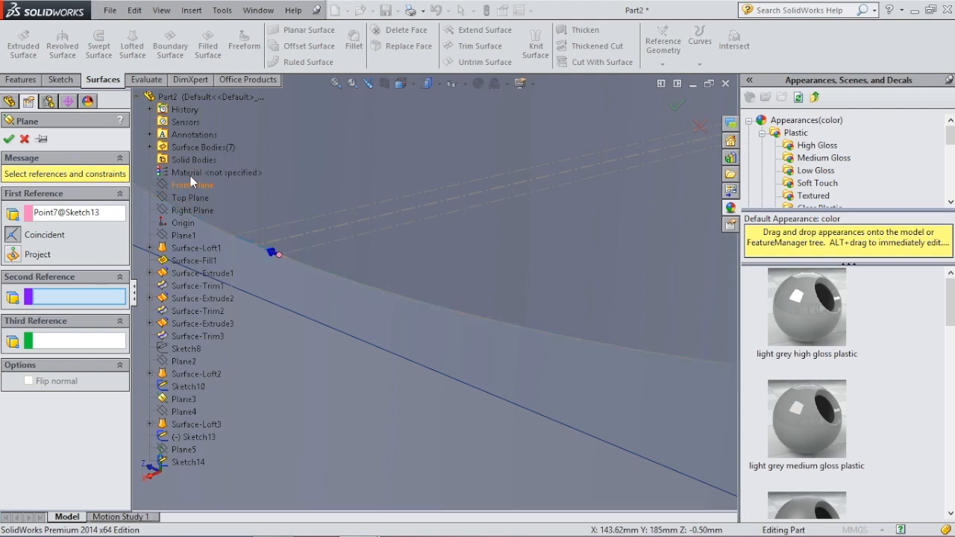
{"action": "left_click", "coordinate": [189, 186]}
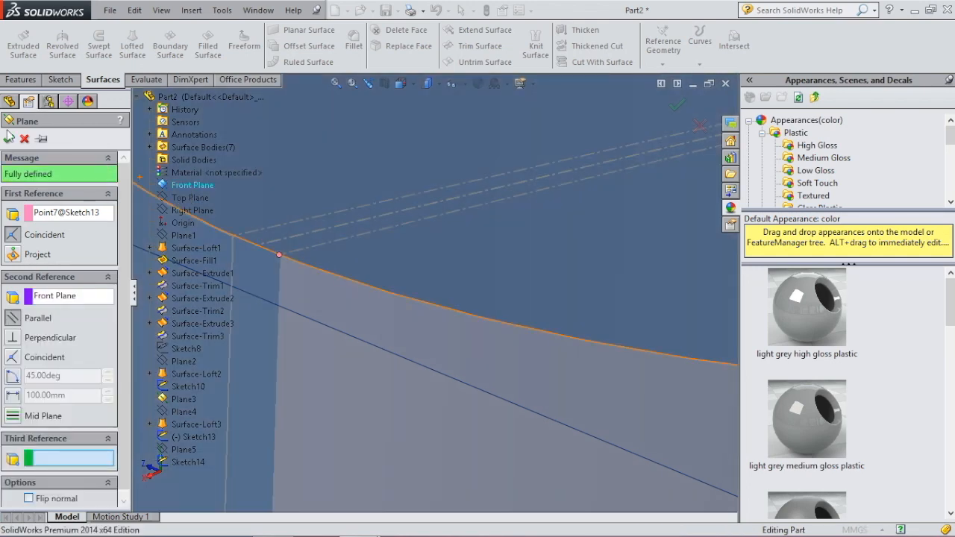
{"action": "key", "text": "Return"}
- Start a sketch on the second gap plane and generate its intersection curves with the handle surface
{"action": "scroll", "coordinate": [372, 249], "scroll_direction": "down", "scroll_amount": 3}
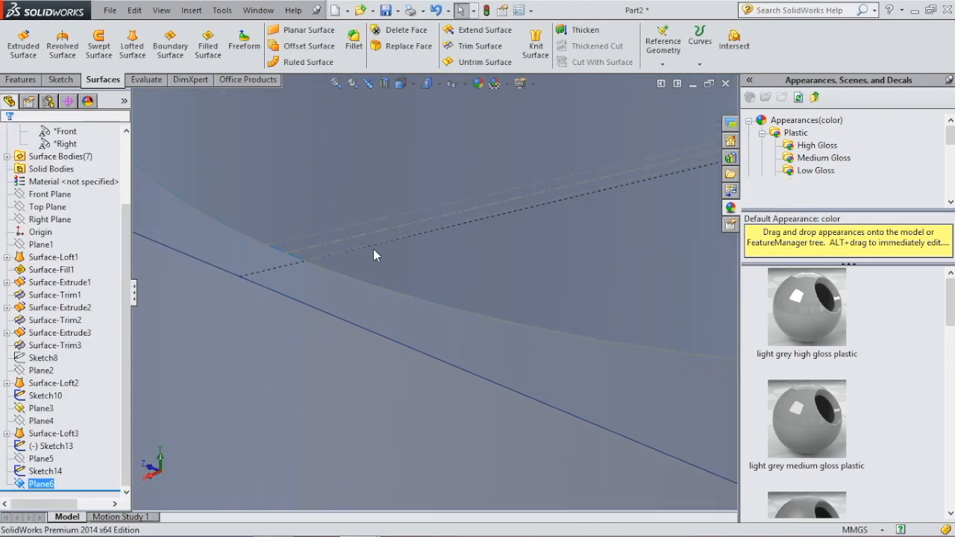
{"action": "scroll", "coordinate": [373, 255], "scroll_direction": "up", "scroll_amount": 5}
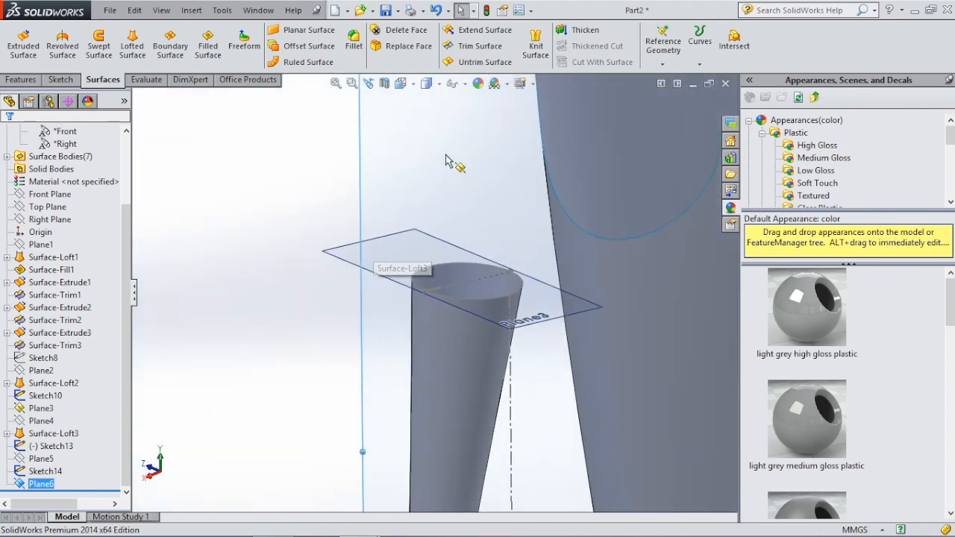
{"action": "left_click", "coordinate": [498, 97]}
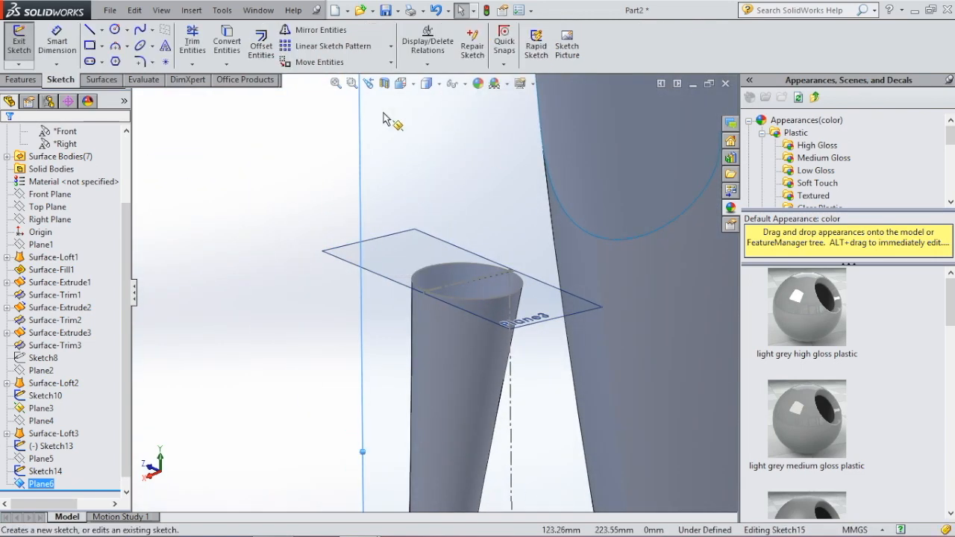
{"action": "left_click", "coordinate": [226, 64]}
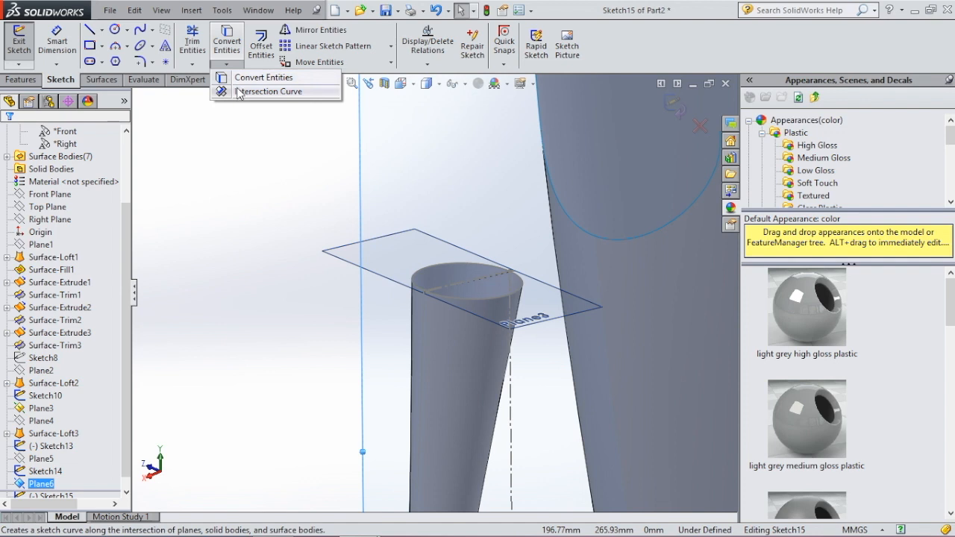
{"action": "left_click", "coordinate": [276, 87]}
{"action": "left_click", "coordinate": [466, 373]}
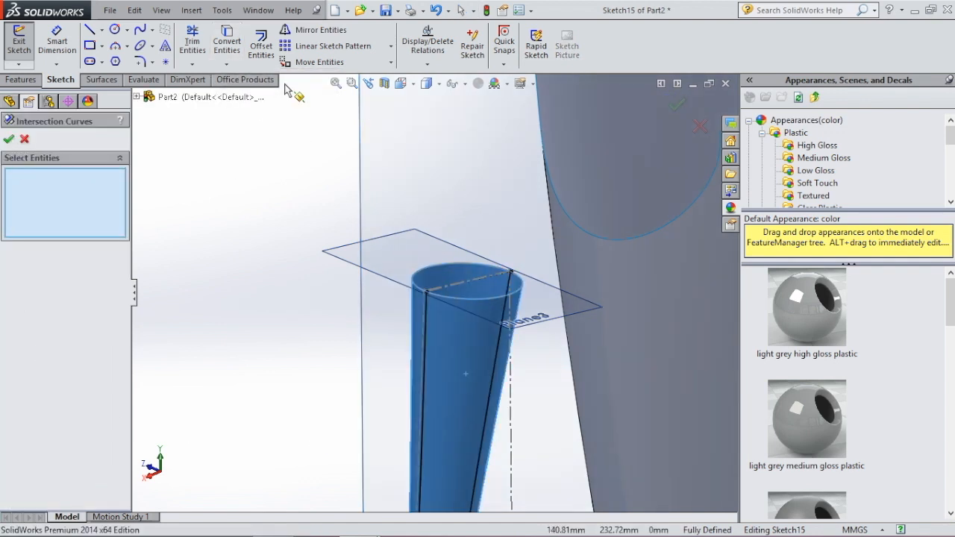
- Trim away the intersection curve nearer the jug body in the second gap-plane sketch and convert the remaining outer curve to construction geometry
{"action": "left_click", "coordinate": [193, 41]}
{"action": "left_click_drag", "start_coordinate": [585, 376], "coordinate": [469, 381]}
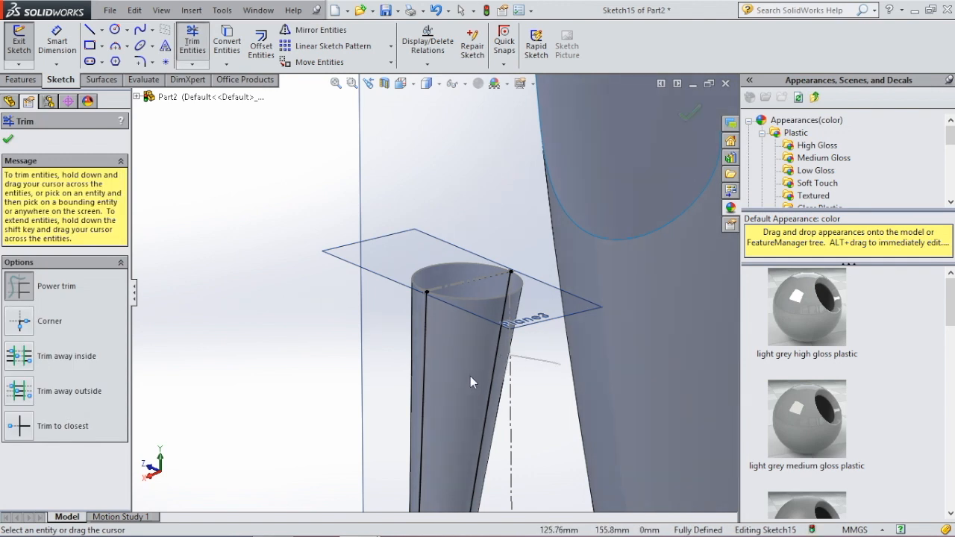
{"action": "key", "text": "Escape"}
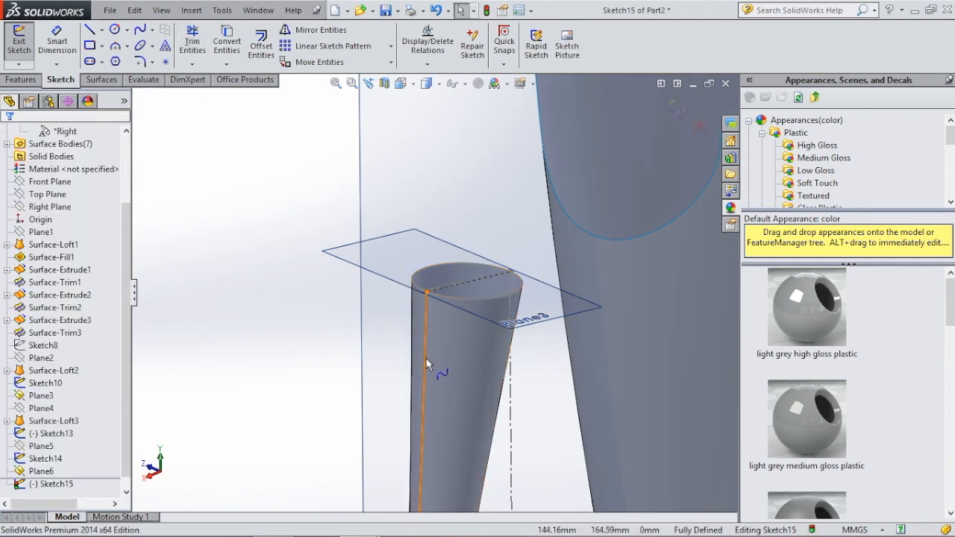
{"action": "left_click", "coordinate": [426, 358]}
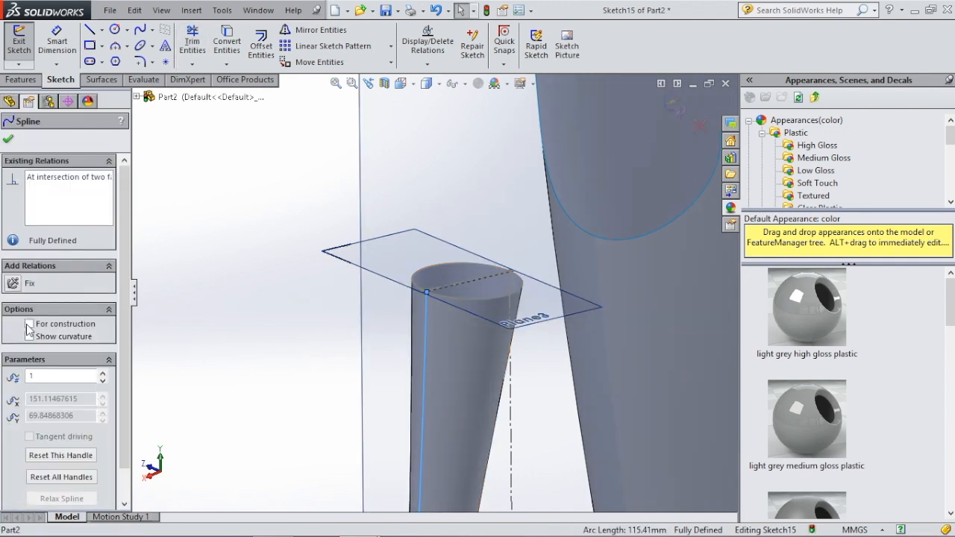
{"action": "left_click", "coordinate": [9, 140]}
{"action": "left_click", "coordinate": [290, 326]}
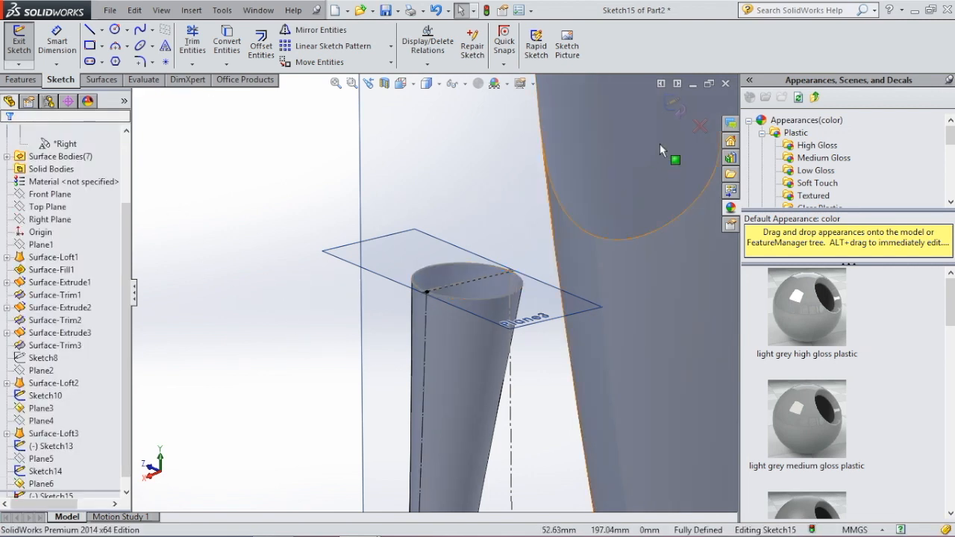
- Close the intersection-curve sketch and hide its reference plane and the plane across the handle's upper rim
{"action": "left_click", "coordinate": [671, 104]}
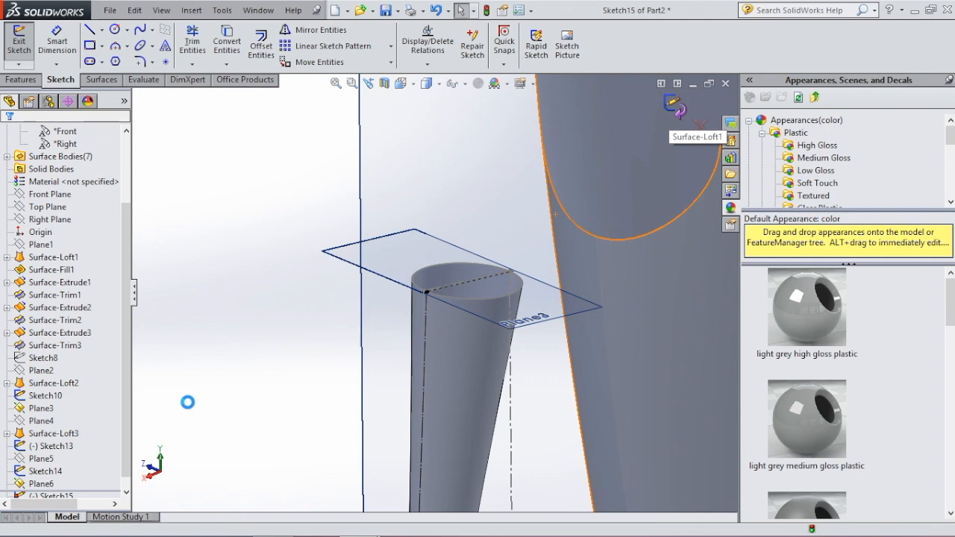
{"action": "middle_click_drag", "start_coordinate": [268, 368], "coordinate": [388, 356]}
{"action": "scroll", "coordinate": [387, 355], "scroll_direction": "up", "scroll_amount": 4}
{"action": "scroll", "coordinate": [387, 361], "scroll_direction": "up", "scroll_amount": 2}
{"action": "scroll", "coordinate": [558, 261], "scroll_direction": "down", "scroll_amount": 1}
{"action": "middle_click_drag", "start_coordinate": [559, 261], "coordinate": [595, 290]}
{"action": "left_click", "coordinate": [597, 173]}
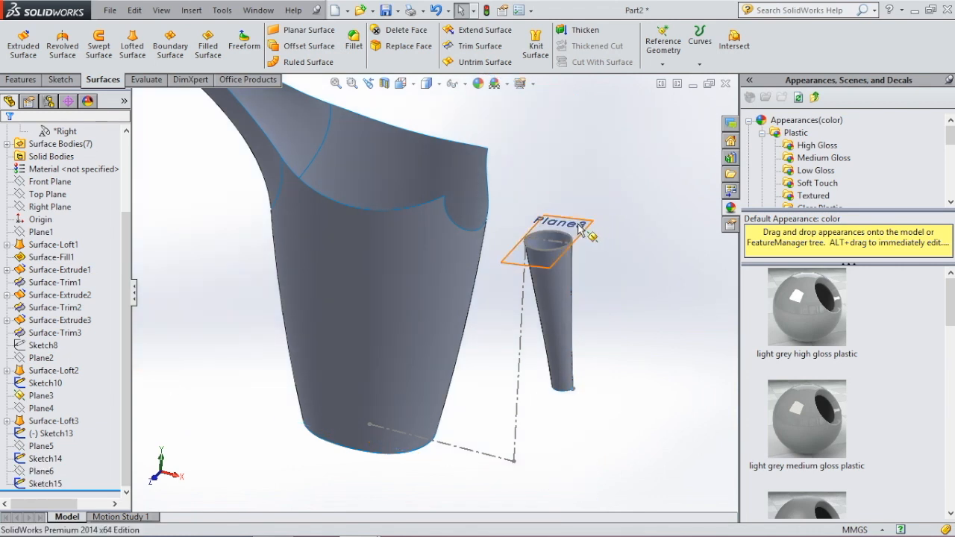
{"action": "left_click", "coordinate": [587, 228]}
{"action": "left_click", "coordinate": [640, 186]}
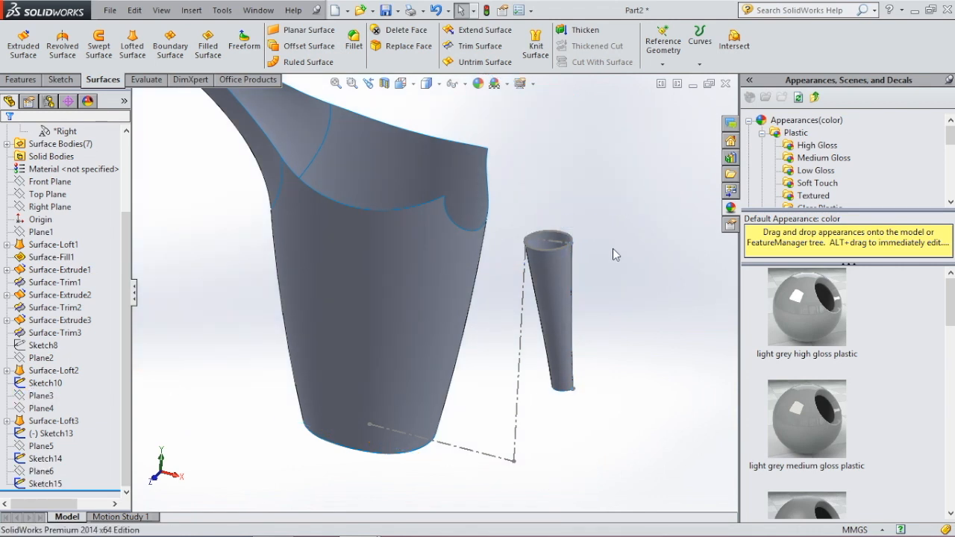
- Create a 3D sketch containing the converted edge of the rounded cutout in the jug's handle side, and close it
{"action": "left_click", "coordinate": [61, 79]}
{"action": "left_click", "coordinate": [21, 65]}
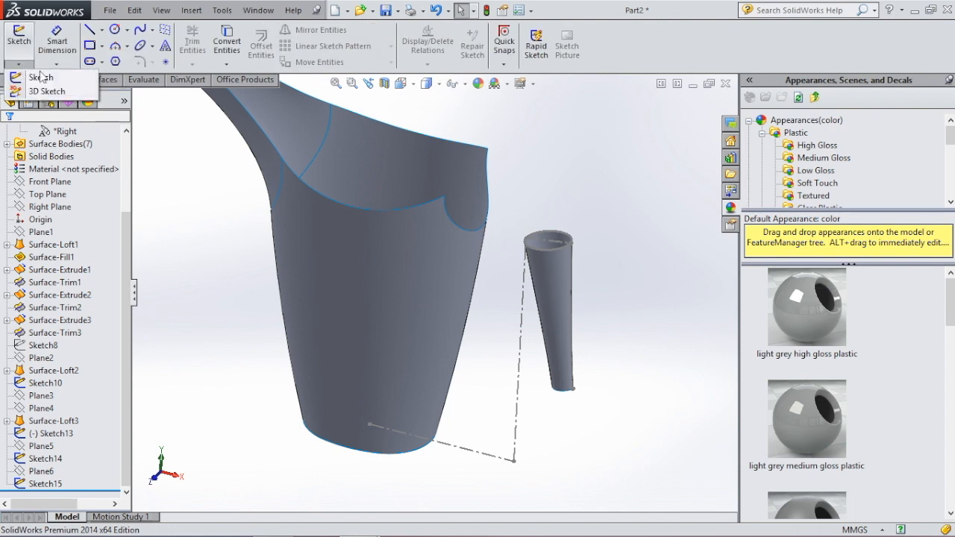
{"action": "left_click", "coordinate": [58, 92]}
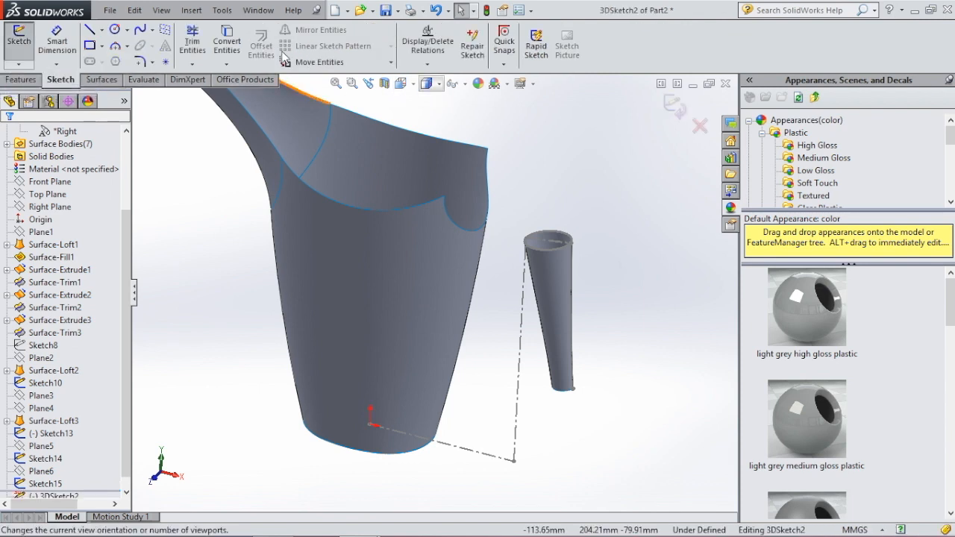
{"action": "left_click", "coordinate": [452, 224]}
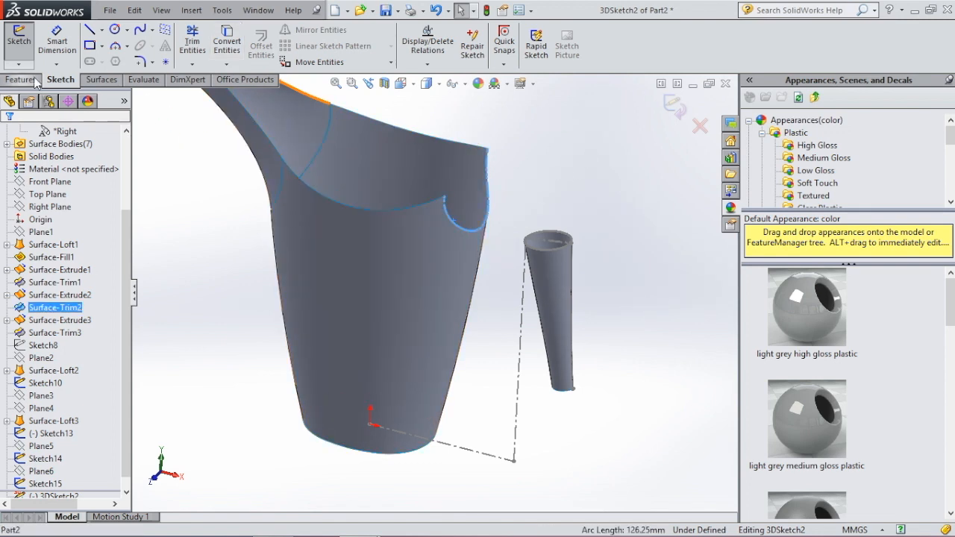
{"action": "left_click", "coordinate": [621, 155]}
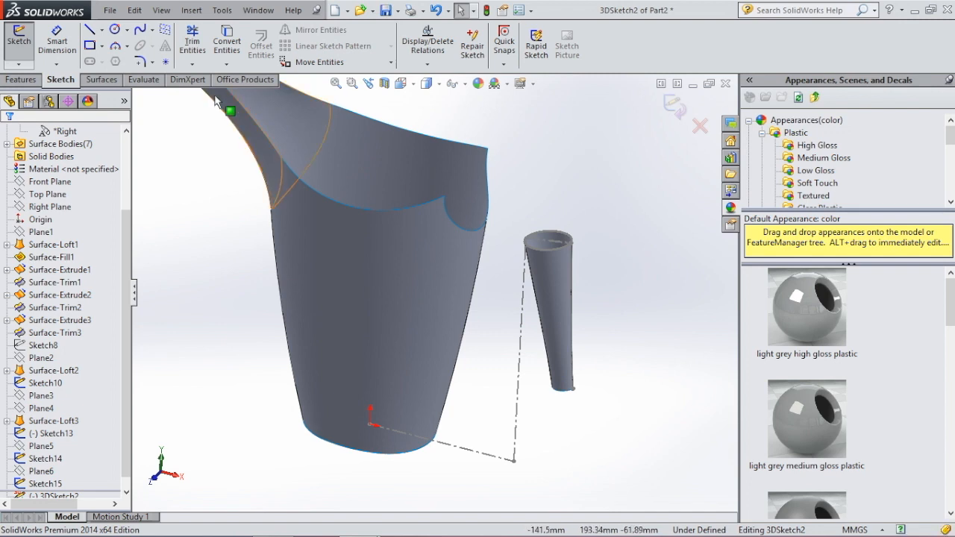
{"action": "left_click", "coordinate": [227, 41]}
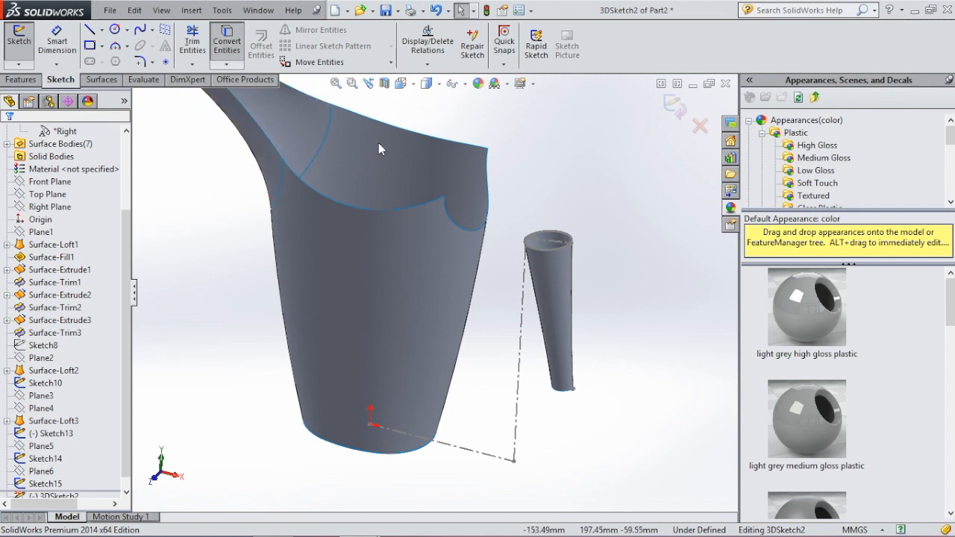
{"action": "left_click", "coordinate": [447, 216]}
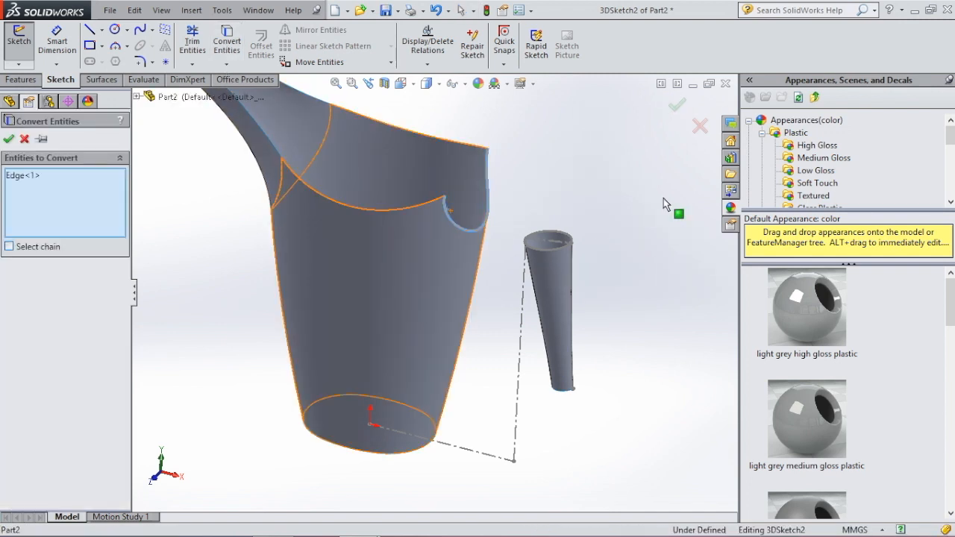
{"action": "left_click", "coordinate": [10, 139]}
{"action": "left_click", "coordinate": [677, 104]}
{"action": "left_click", "coordinate": [656, 160]}
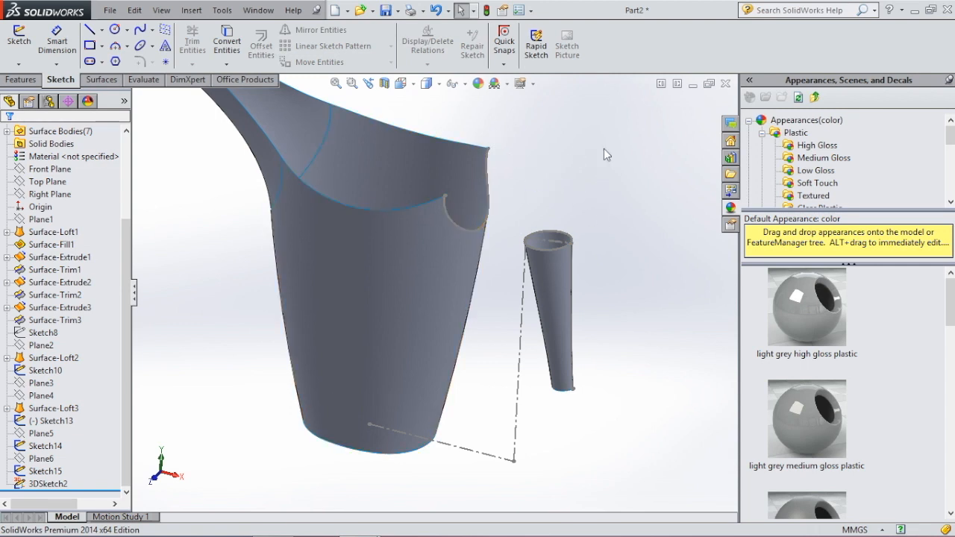
- Start another 3D sketch and convert the jug's front and rear upper rim edges into it
{"action": "left_click", "coordinate": [20, 66]}
{"action": "left_click", "coordinate": [33, 90]}
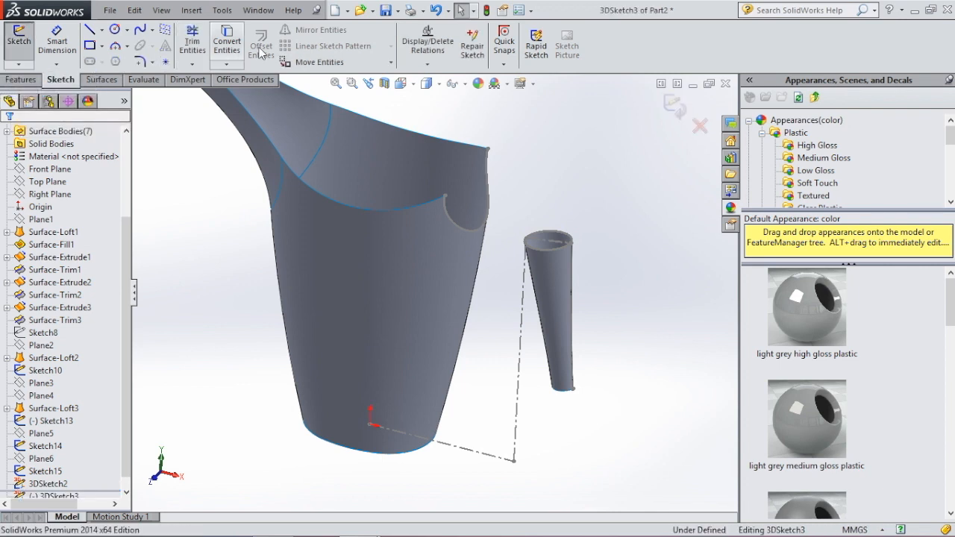
{"action": "left_click", "coordinate": [227, 42]}
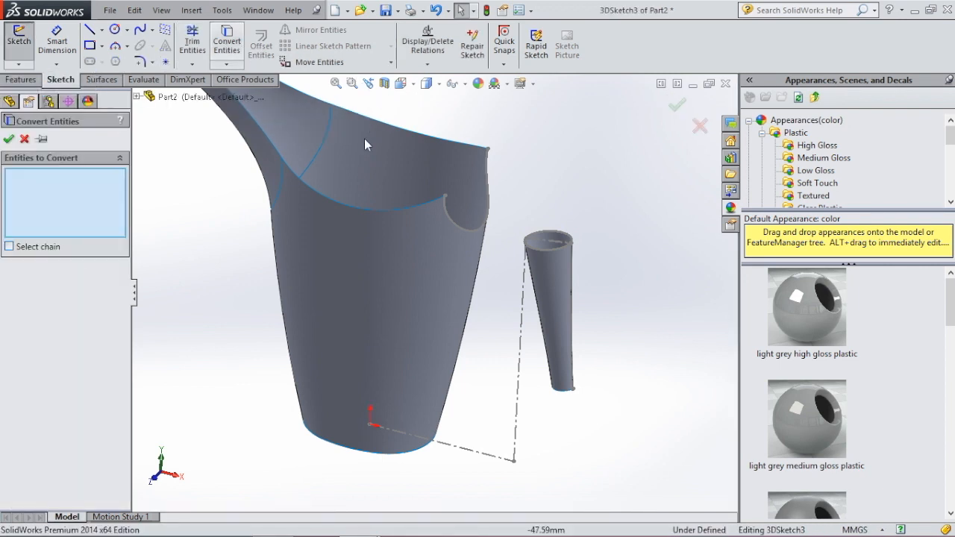
{"action": "left_click", "coordinate": [384, 210]}
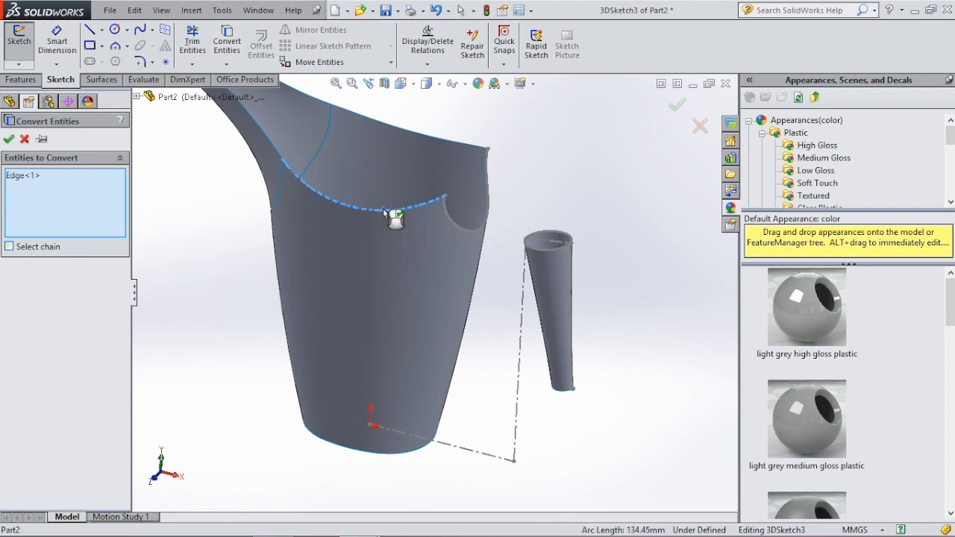
{"action": "left_click", "coordinate": [441, 141]}
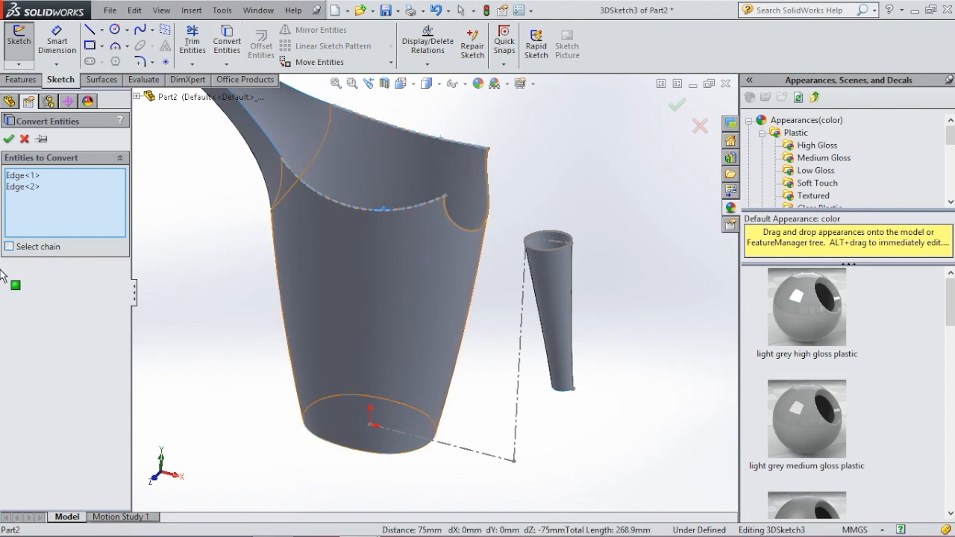
{"action": "key", "text": "Return"}
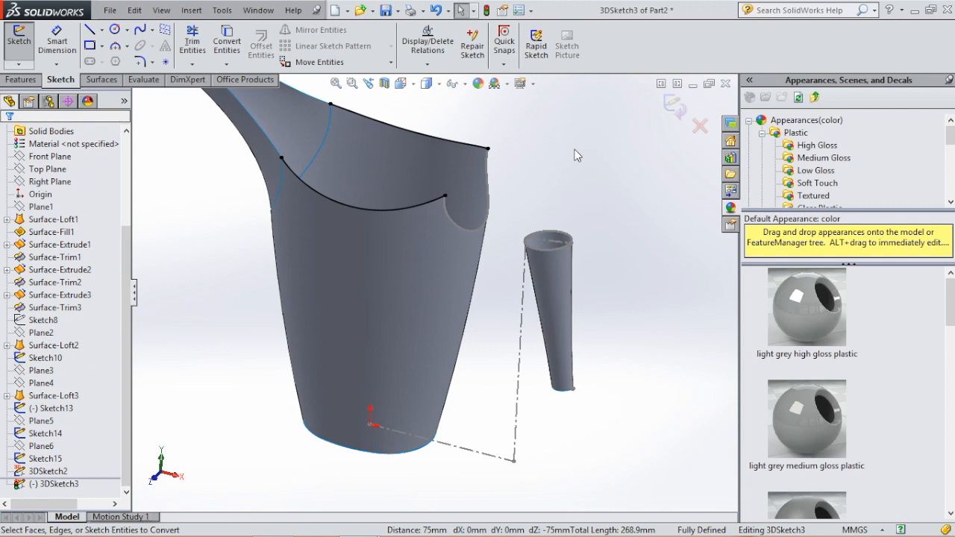
- Convert both copied rim curves to construction geometry
{"action": "left_click", "coordinate": [462, 157]}
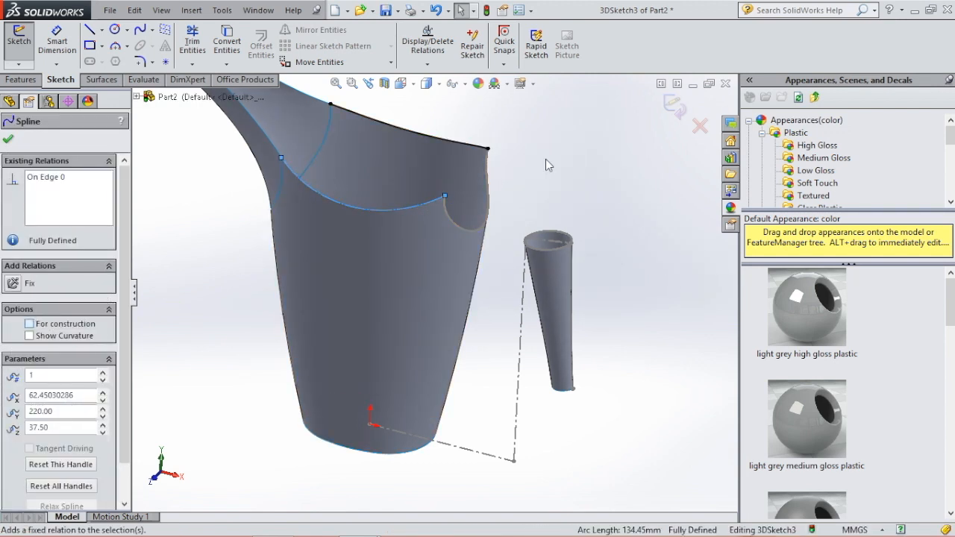
{"action": "left_click", "coordinate": [447, 138]}
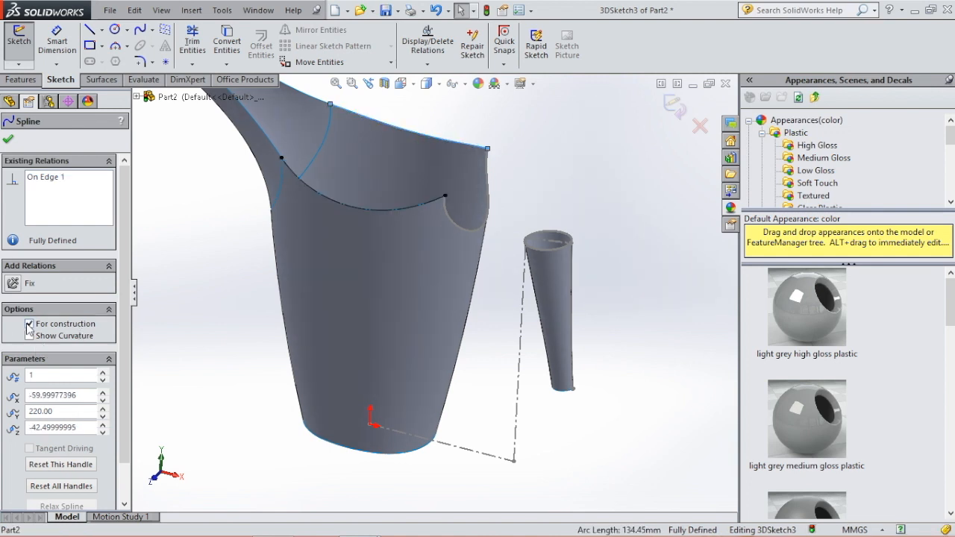
{"action": "left_click", "coordinate": [9, 141]}
- Draw a two-point spline from the front rim curve's end at the cutout to the front endpoint of the handle ellipse's gap
{"action": "left_click", "coordinate": [139, 29]}
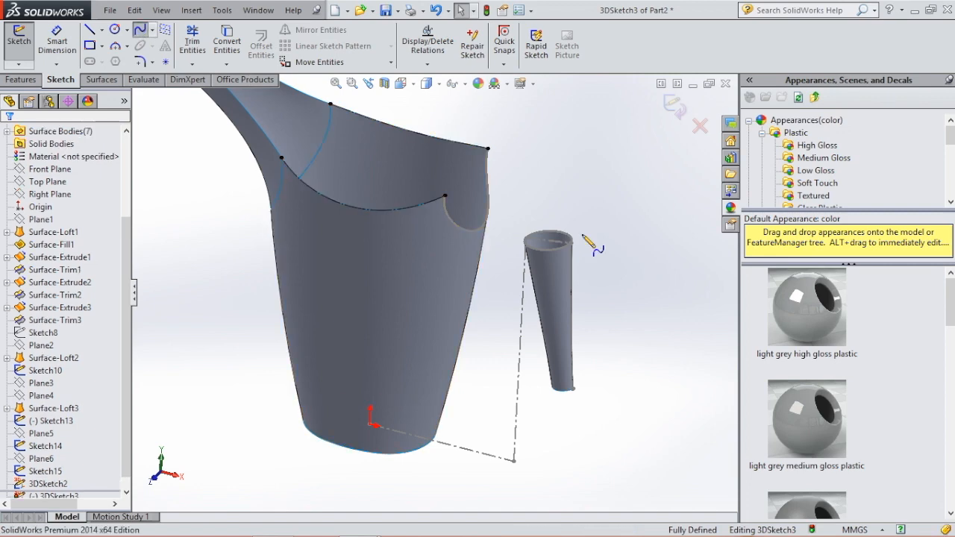
{"action": "left_click", "coordinate": [445, 196]}
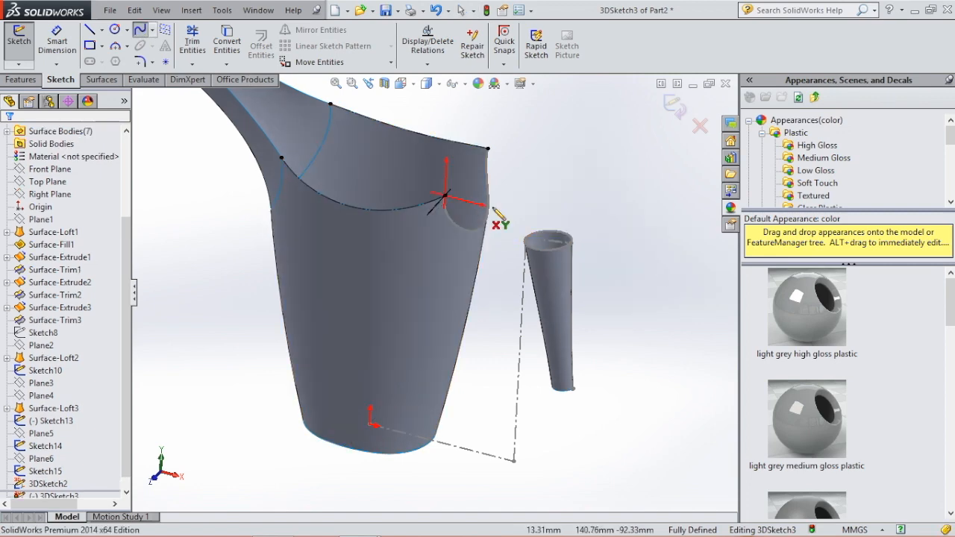
{"action": "scroll", "coordinate": [567, 269], "scroll_direction": "down", "scroll_amount": 2}
{"action": "scroll", "coordinate": [561, 262], "scroll_direction": "down", "scroll_amount": 4}
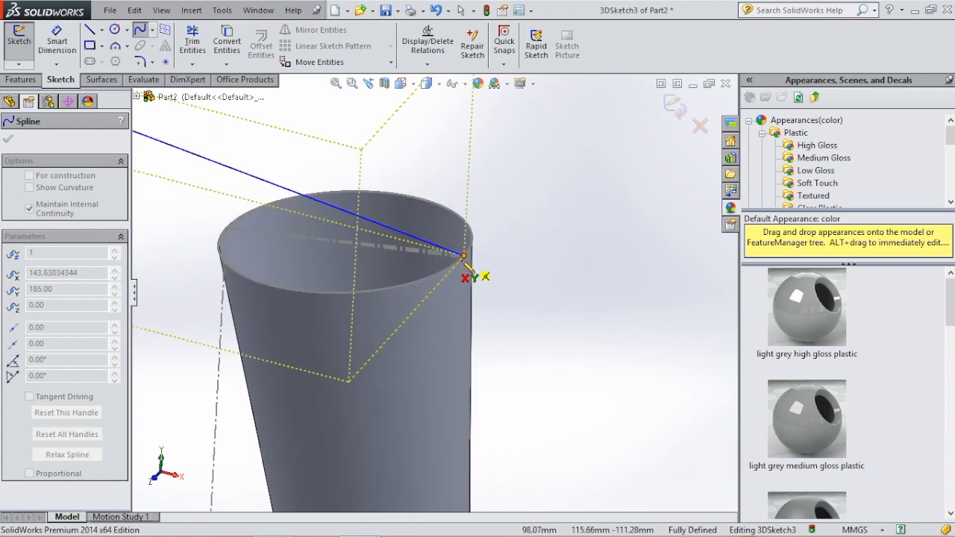
{"action": "scroll", "coordinate": [463, 260], "scroll_direction": "down", "scroll_amount": 3}
{"action": "left_click", "coordinate": [462, 260]}
{"action": "key", "text": "Escape"}
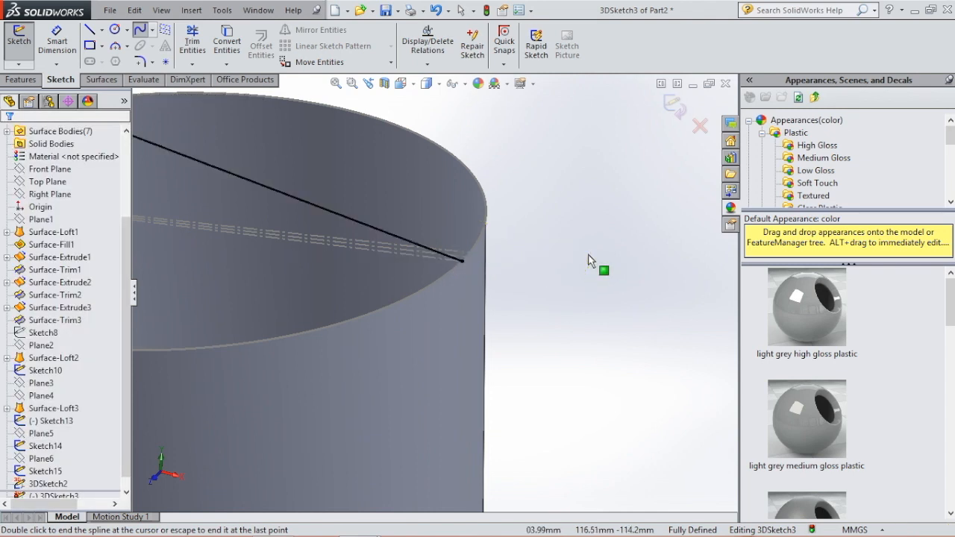
- Draw a second two-point spline from the rear endpoint of the handle ellipse's gap to the rear rim curve's end at the cutout
{"action": "left_click", "coordinate": [139, 31]}
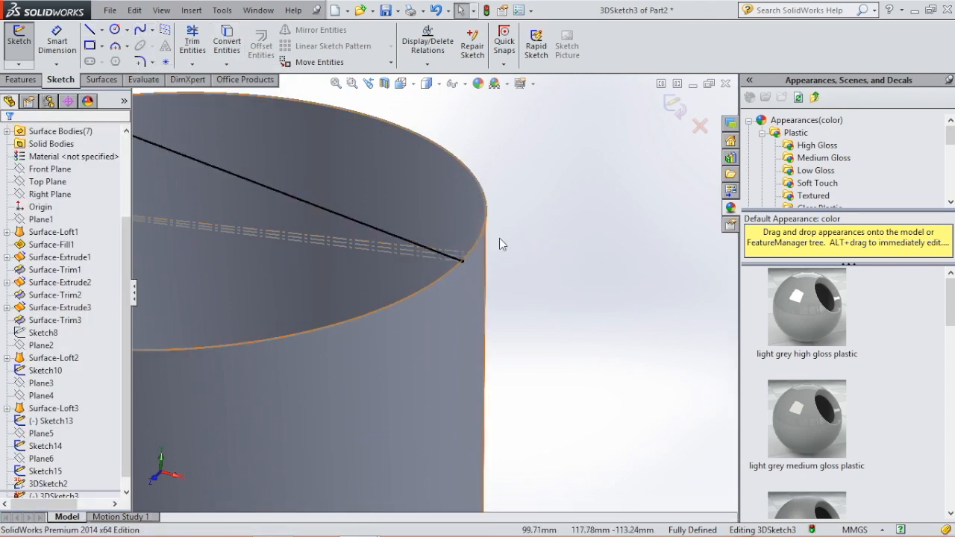
{"action": "left_click", "coordinate": [470, 248]}
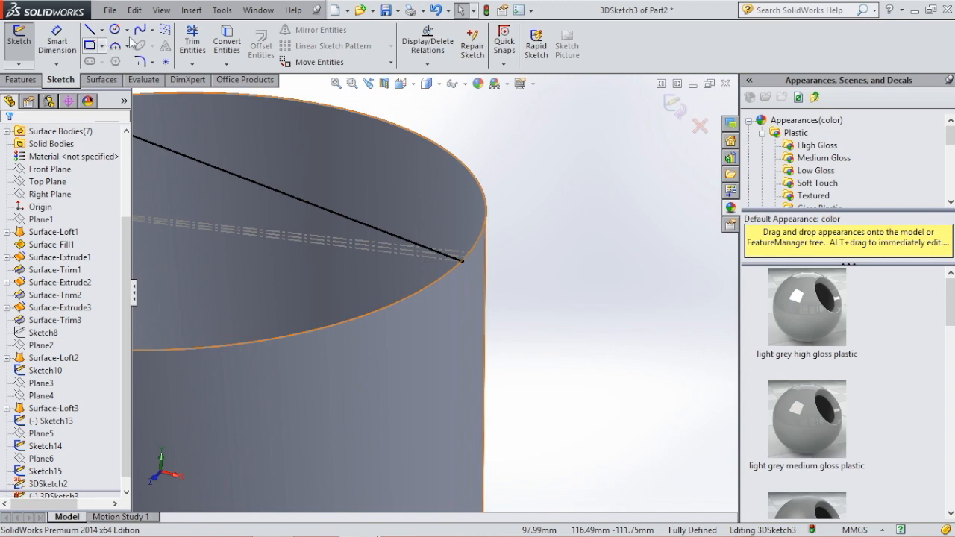
{"action": "left_click", "coordinate": [468, 254]}
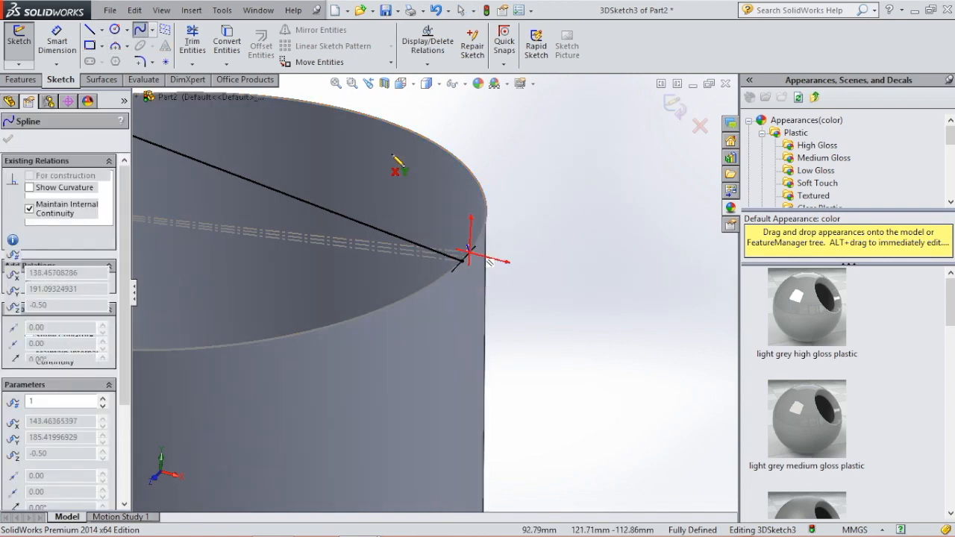
{"action": "scroll", "coordinate": [396, 161], "scroll_direction": "up", "scroll_amount": 5}
{"action": "middle_click_drag", "start_coordinate": [394, 166], "coordinate": [350, 161]}
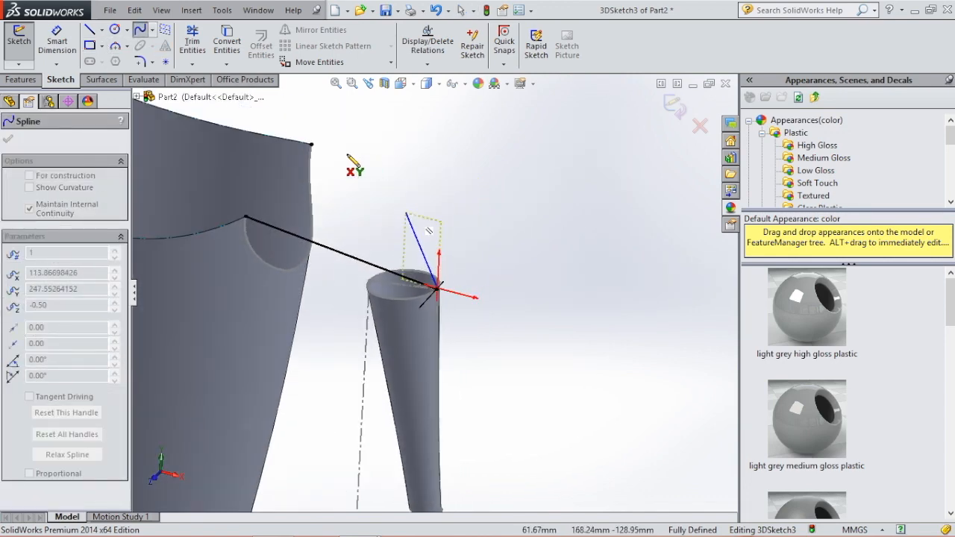
{"action": "left_click", "coordinate": [312, 141]}
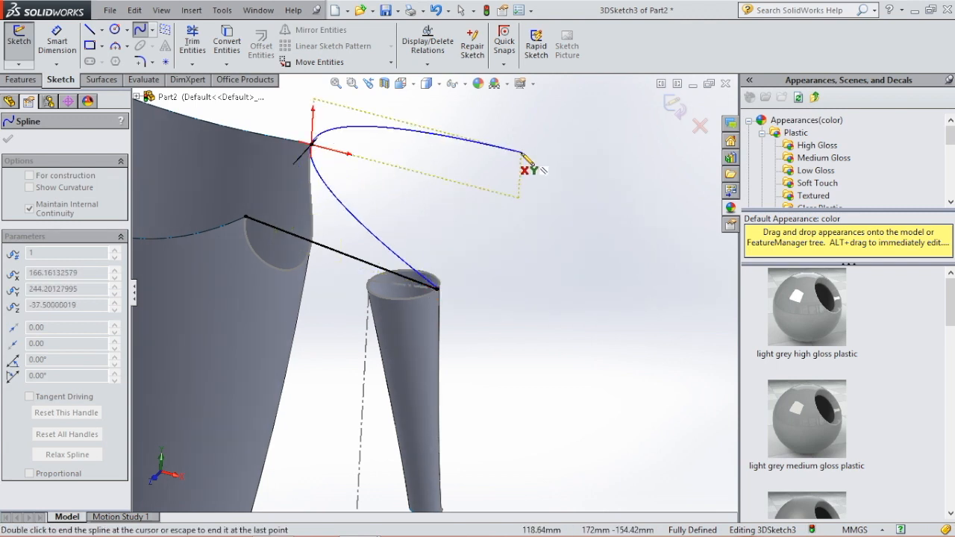
{"action": "key", "text": "Escape"}
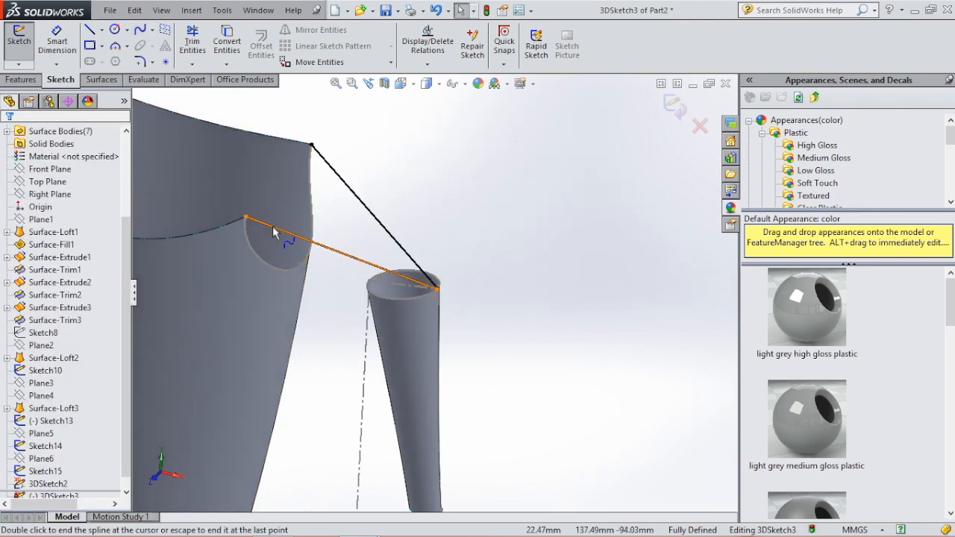
- Make the front connecting spline tangent to the jug's front construction rim curve
{"action": "left_click", "coordinate": [320, 248]}
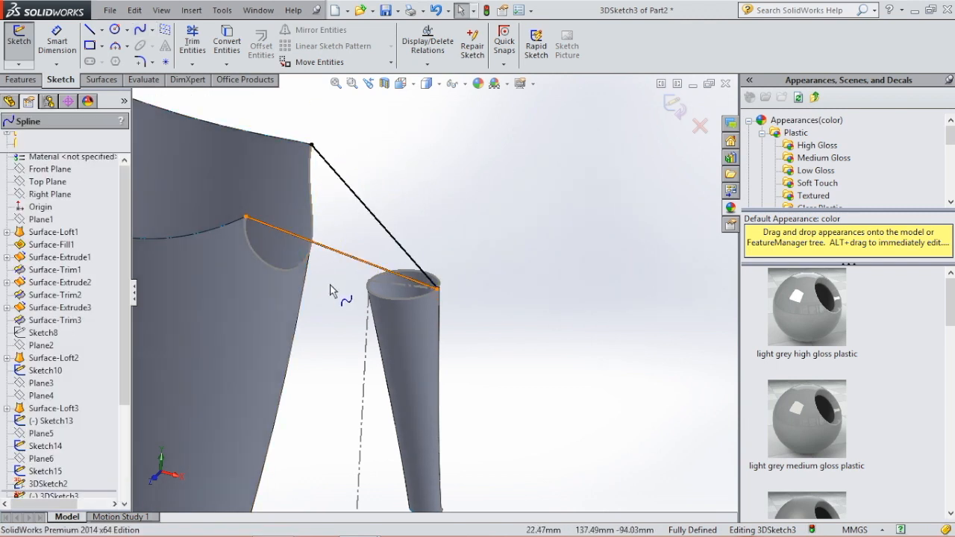
{"action": "left_click", "coordinate": [320, 245]}
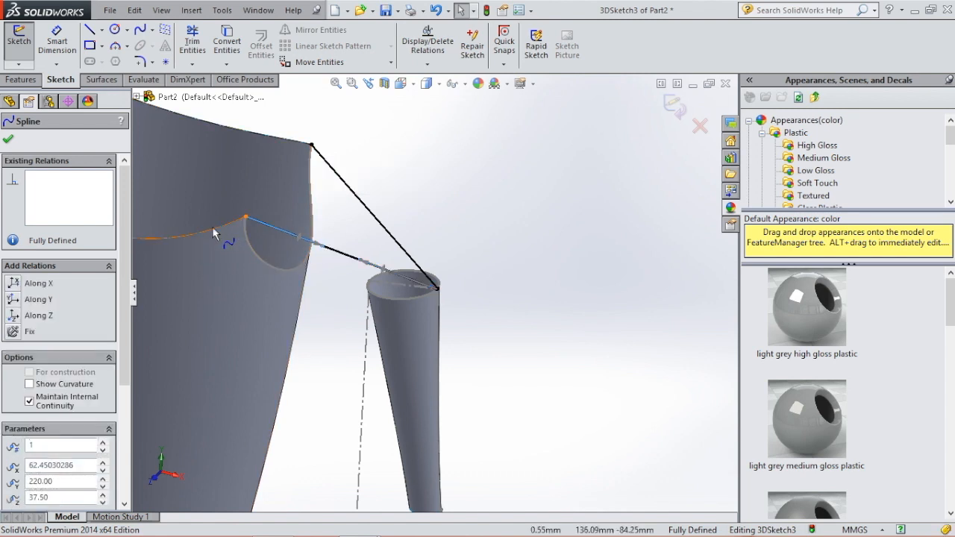
{"action": "scroll", "coordinate": [209, 228], "scroll_direction": "down", "scroll_amount": 2}
{"action": "left_click", "coordinate": [243, 235], "text": "ctrl"}
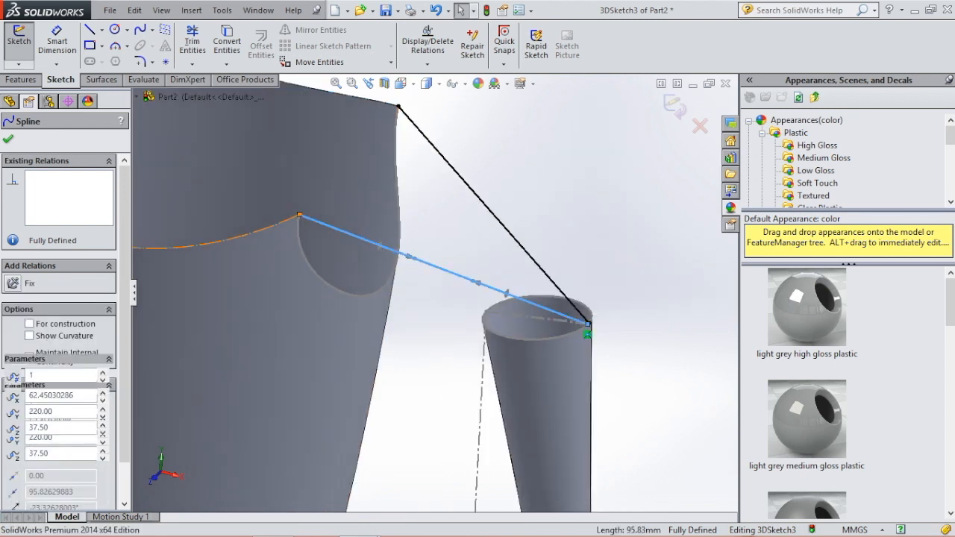
{"action": "left_click", "coordinate": [12, 364]}
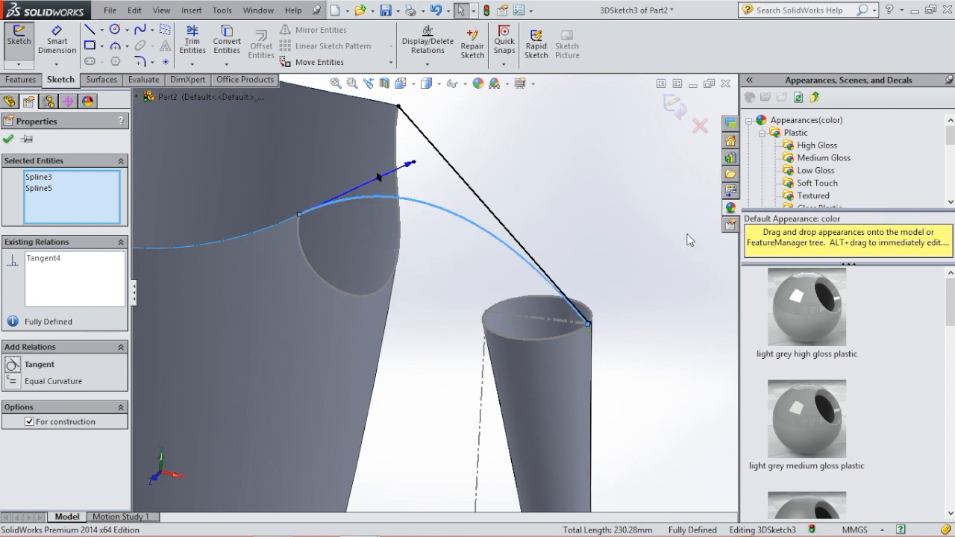
- Make the rear connecting spline tangent to the jug's rear construction rim curve
{"action": "left_click", "coordinate": [444, 160]}
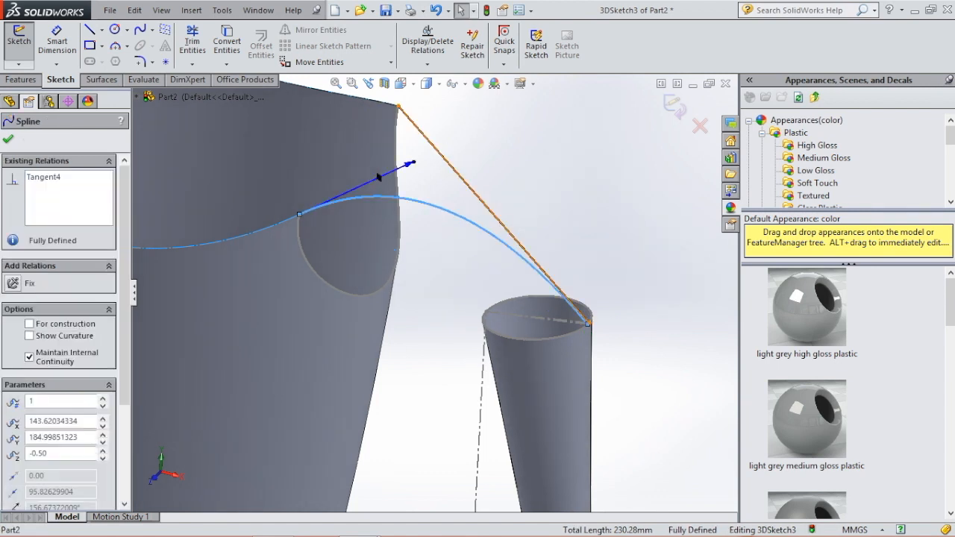
{"action": "left_click", "coordinate": [355, 98], "text": "ctrl"}
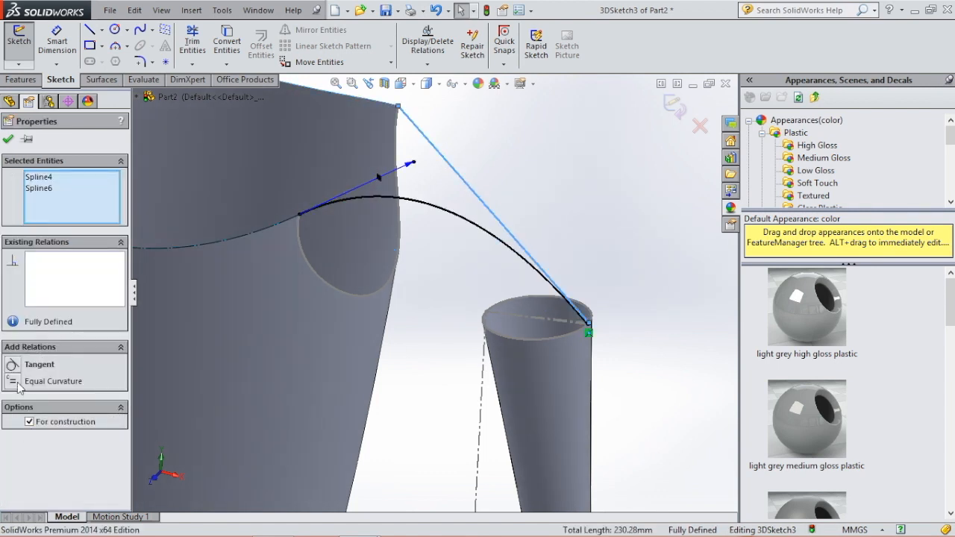
{"action": "scroll", "coordinate": [627, 359], "scroll_direction": "down", "scroll_amount": 2}
{"action": "scroll", "coordinate": [627, 358], "scroll_direction": "up", "scroll_amount": 2}
{"action": "left_click", "coordinate": [627, 359]}
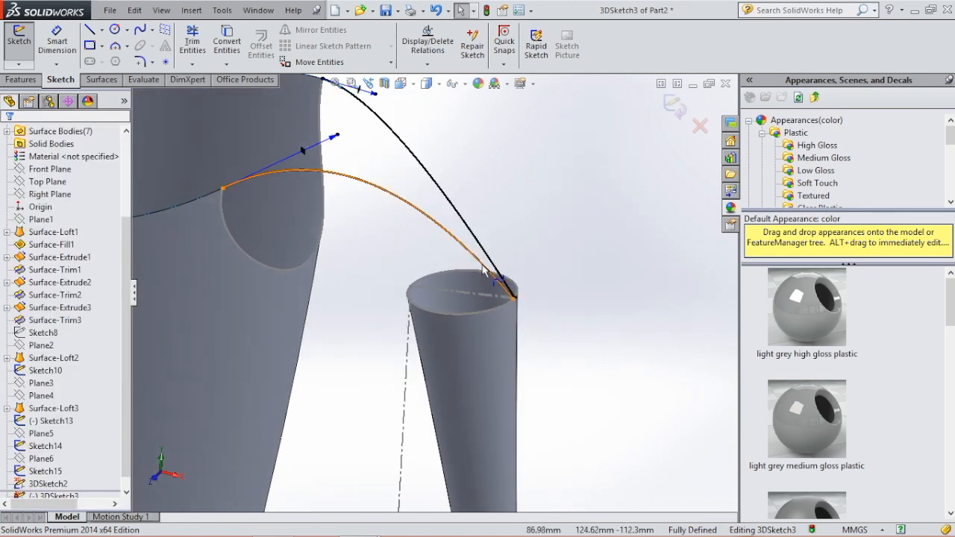
- Make the front connecting spline's lower end tangent to the handle's front side curve
{"action": "left_click", "coordinate": [485, 273]}
{"action": "scroll", "coordinate": [518, 349], "scroll_direction": "down", "scroll_amount": 4}
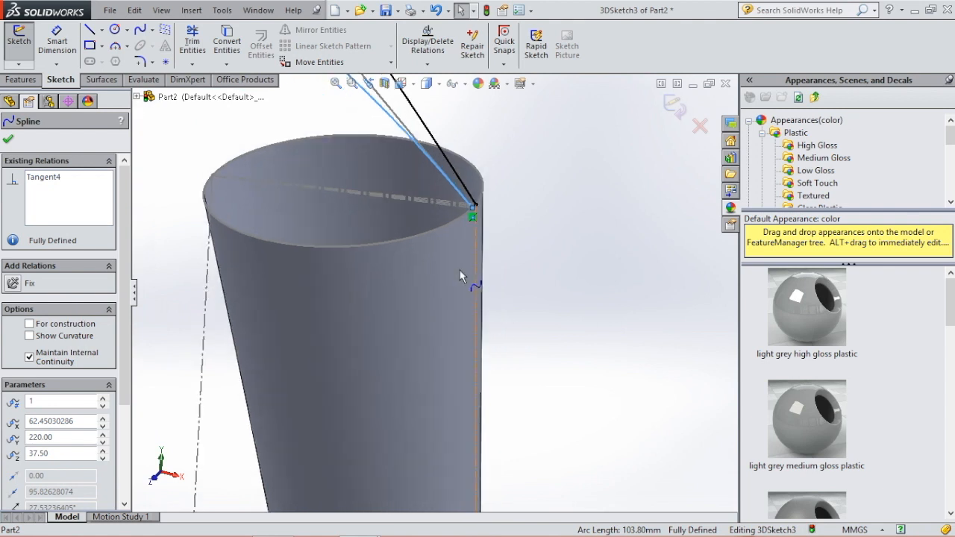
{"action": "scroll", "coordinate": [492, 248], "scroll_direction": "down", "scroll_amount": 2}
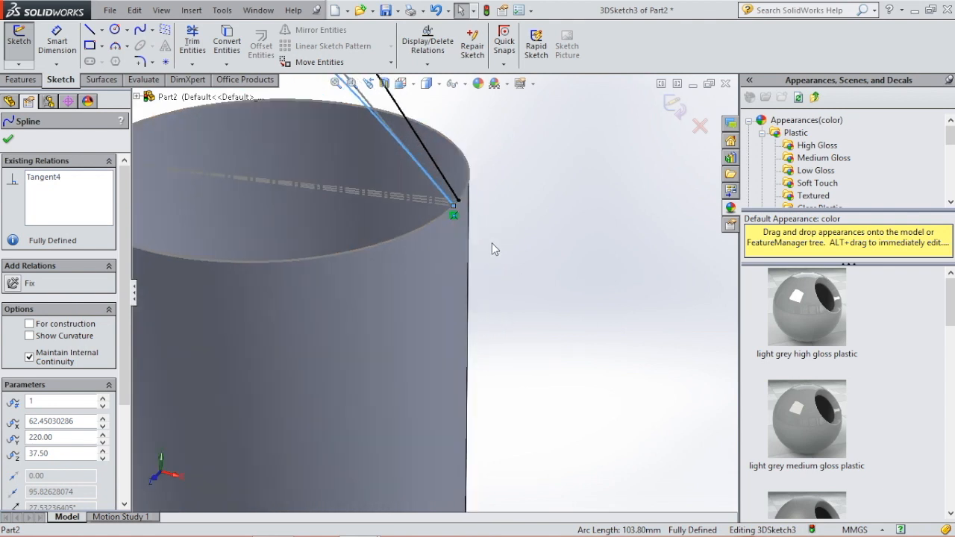
{"action": "left_click", "coordinate": [452, 237], "text": "ctrl"}
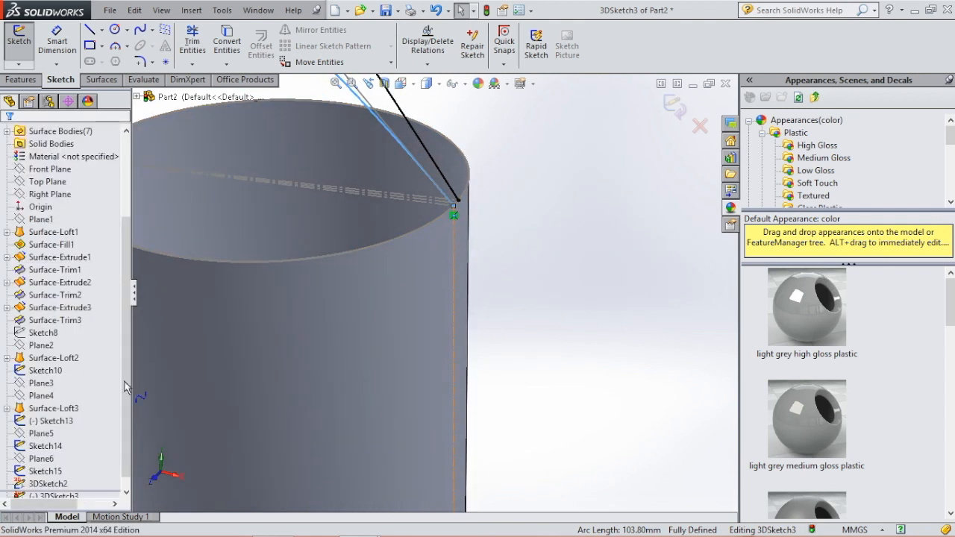
{"action": "left_click", "coordinate": [539, 230]}
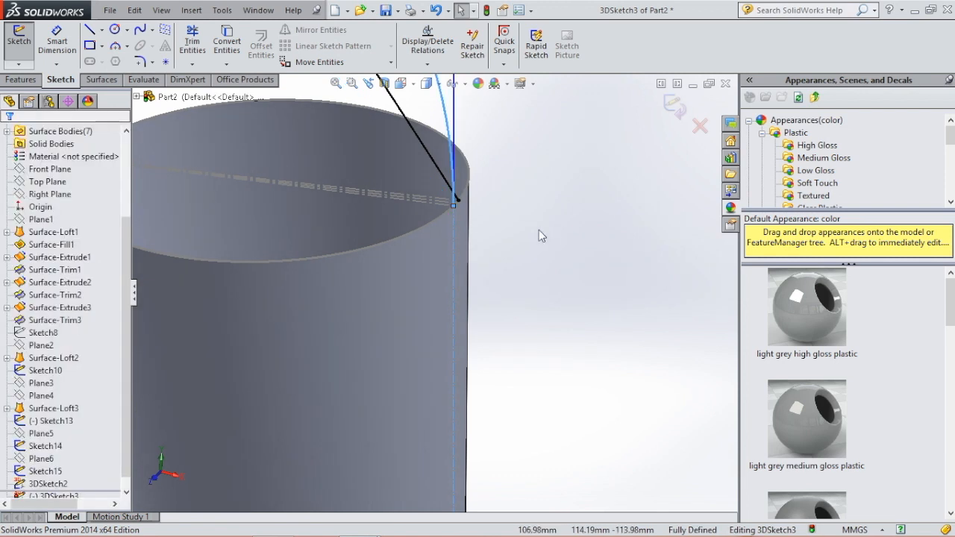
- Make the rear connecting spline's lower end tangent to the handle's rear side curve, and finish the 3D sketch
{"action": "left_click", "coordinate": [418, 137]}
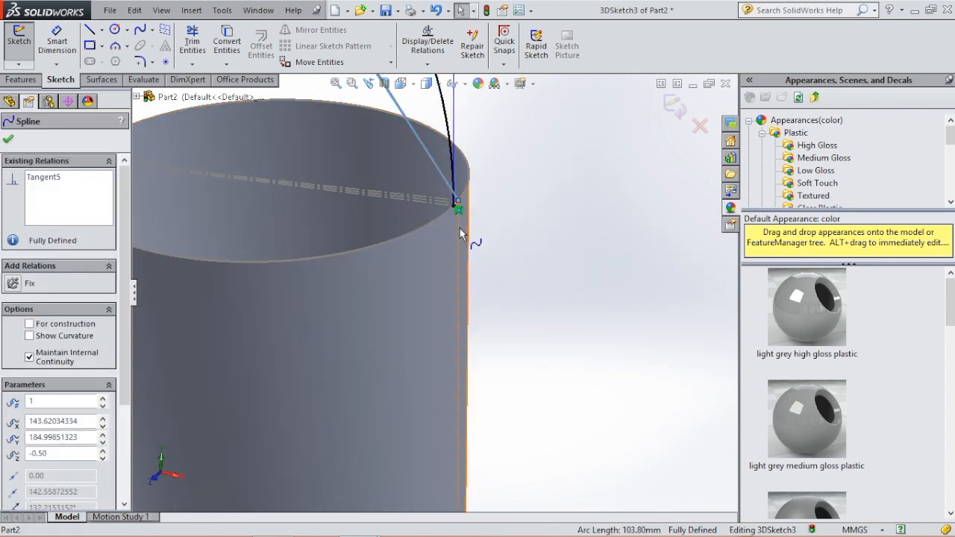
{"action": "left_click", "coordinate": [459, 235], "text": "ctrl"}
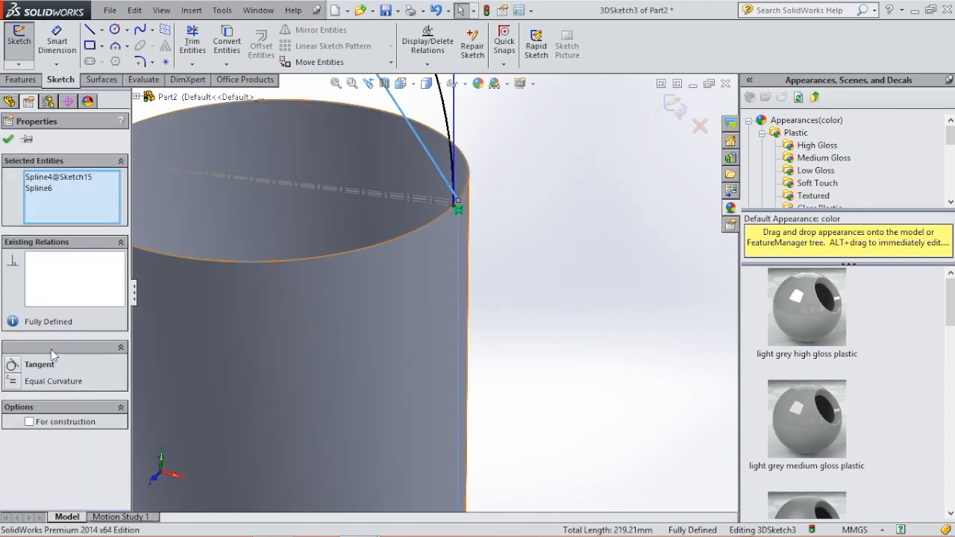
{"action": "left_click", "coordinate": [12, 365]}
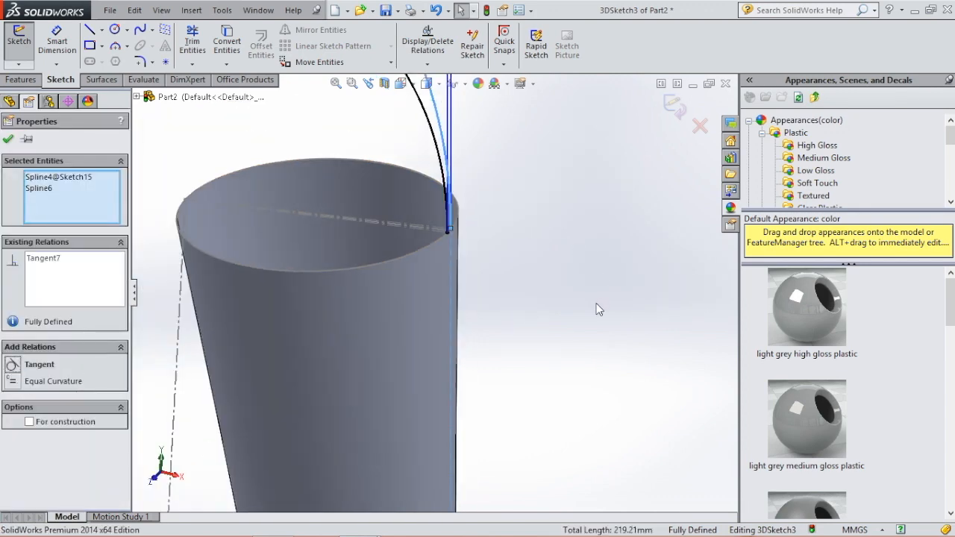
{"action": "key", "text": "z"}
{"action": "key", "text": "z"}
{"action": "key", "text": "z"}
{"action": "key", "text": "z"}
{"action": "key", "text": "z"}
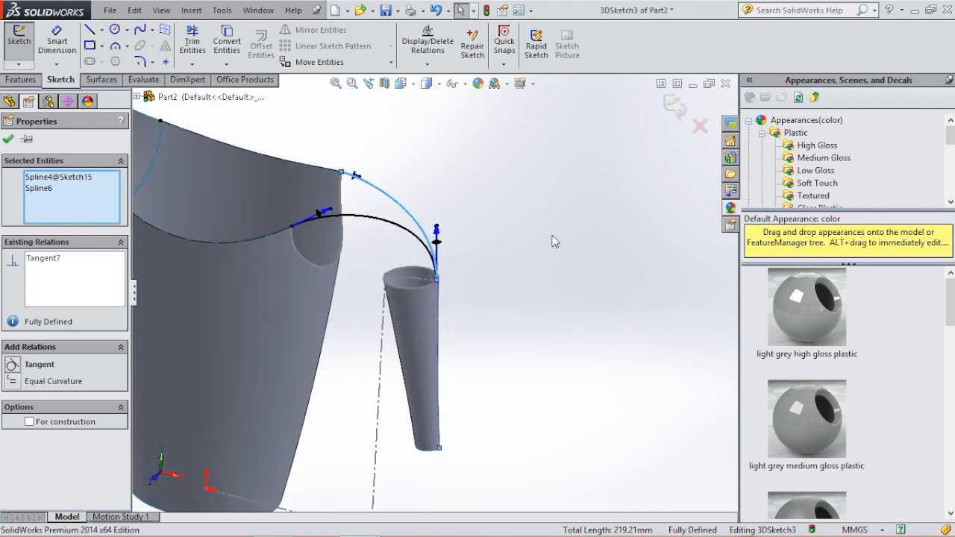
{"action": "left_click", "coordinate": [674, 106]}
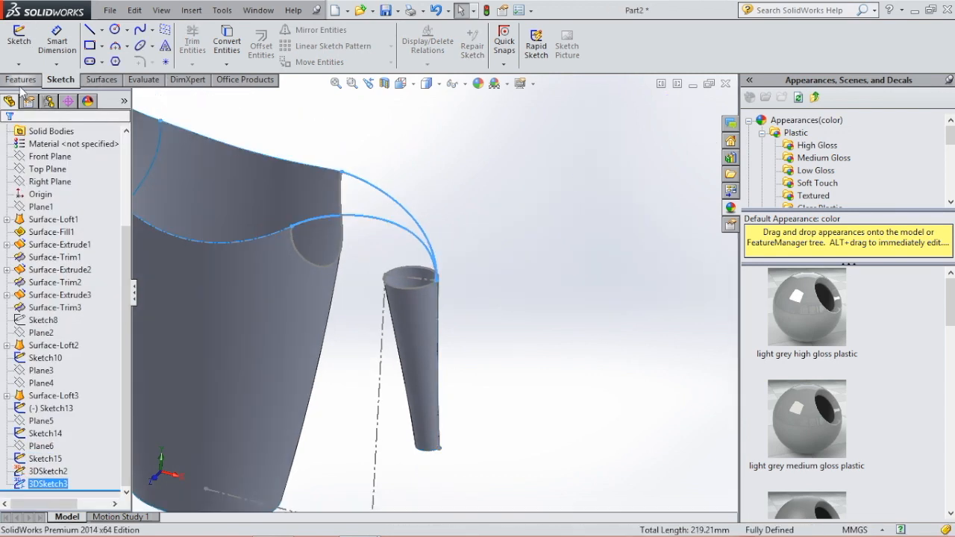
- Start a surface loft with the handle's gapped ellipse and the jug's cutout curve as profiles
{"action": "left_click", "coordinate": [100, 81]}
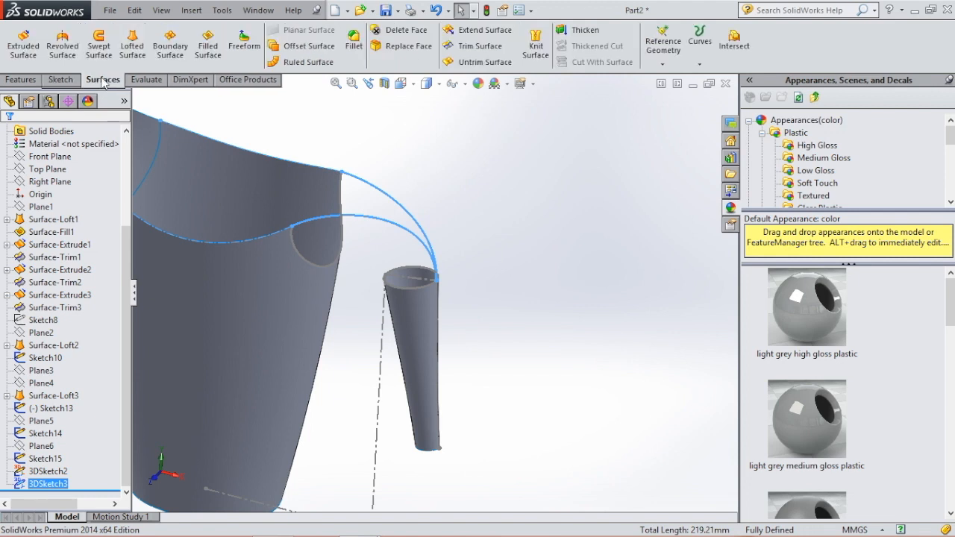
{"action": "left_click", "coordinate": [132, 47]}
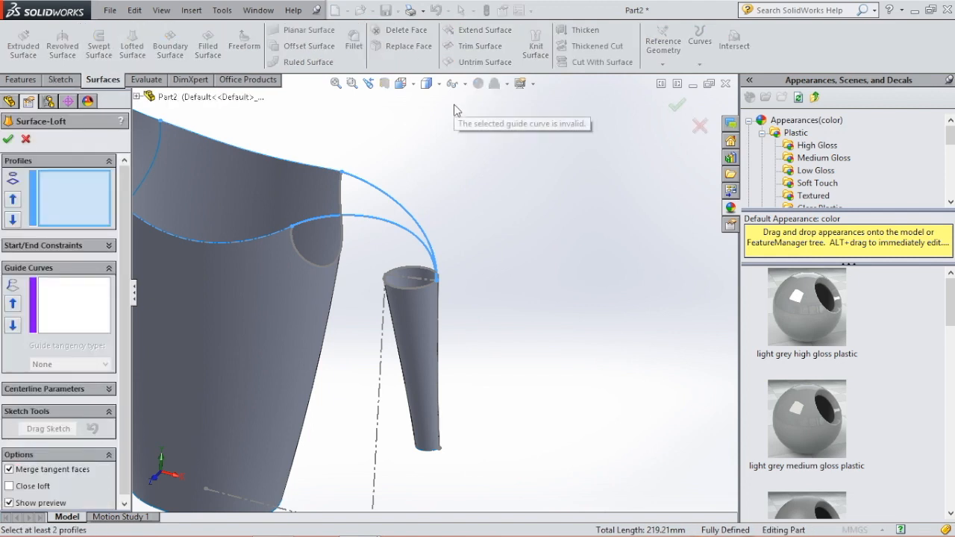
{"action": "left_click", "coordinate": [405, 290]}
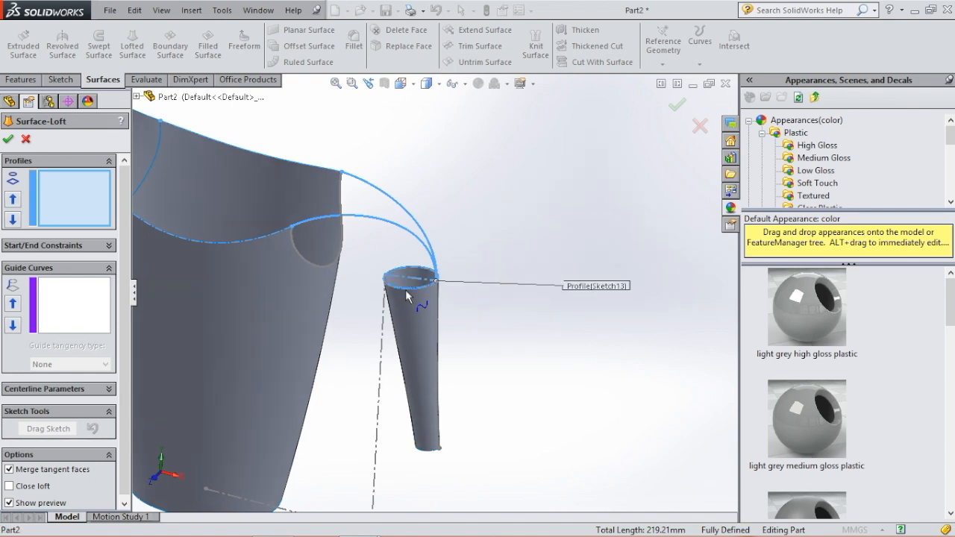
{"action": "left_click", "coordinate": [312, 262]}
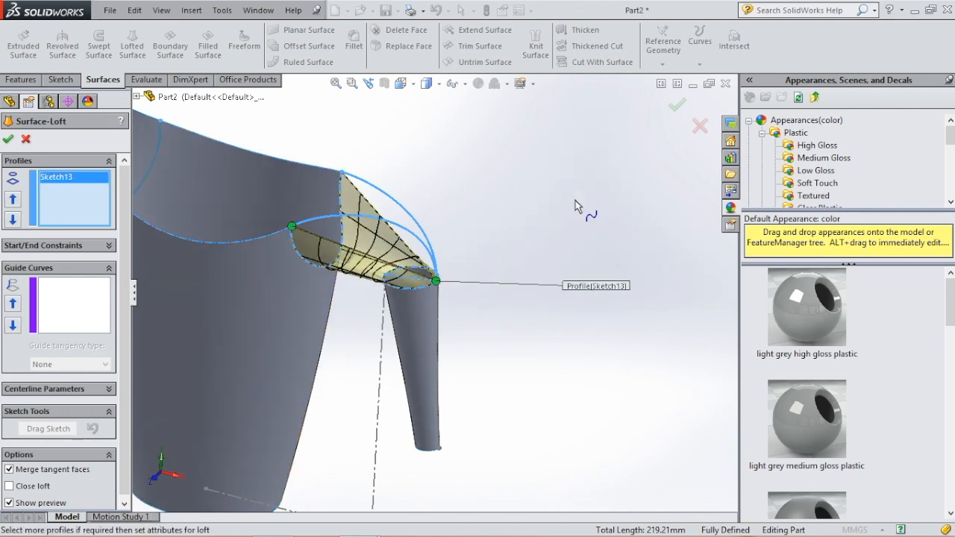
- Add the front and rear connecting splines as two separate open guide curves of the loft
{"action": "left_click", "coordinate": [71, 306]}
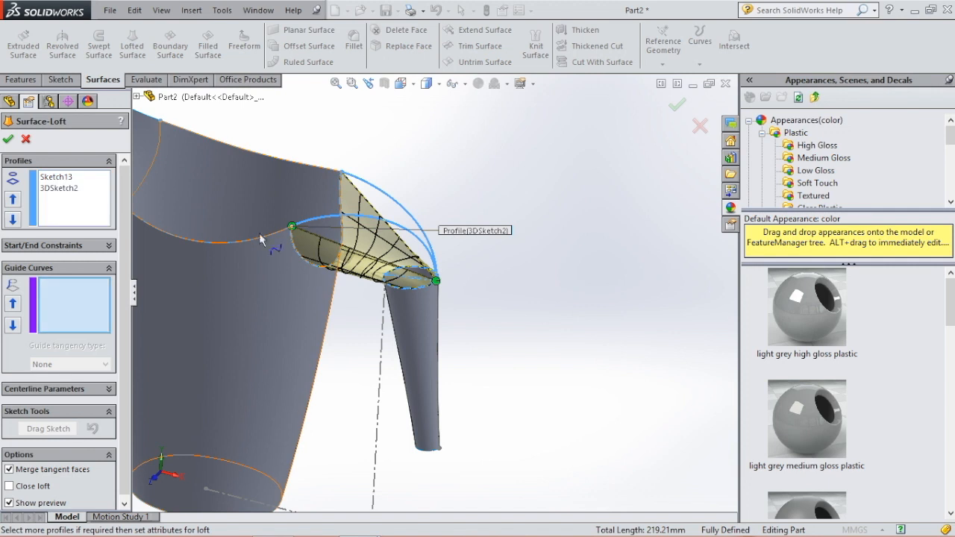
{"action": "left_click", "coordinate": [319, 221]}
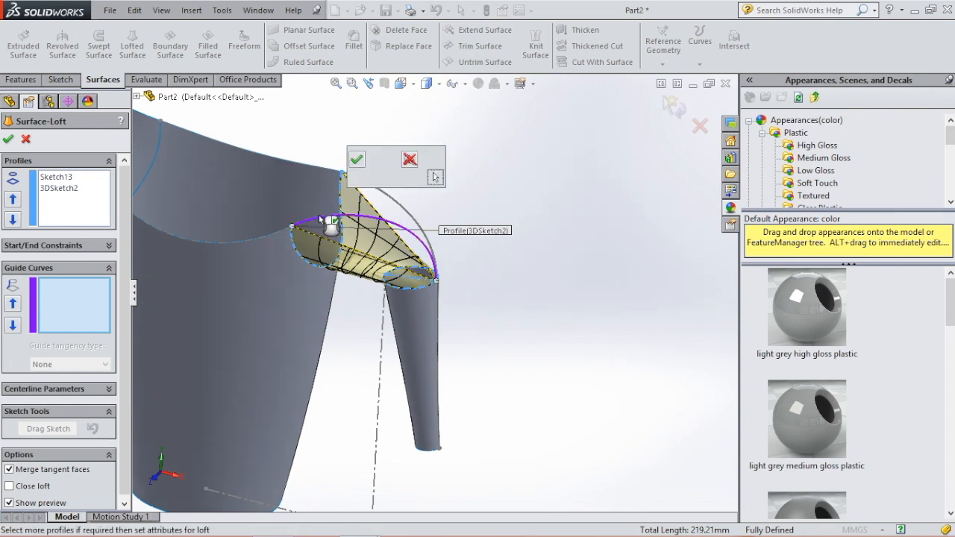
{"action": "left_click", "coordinate": [357, 161]}
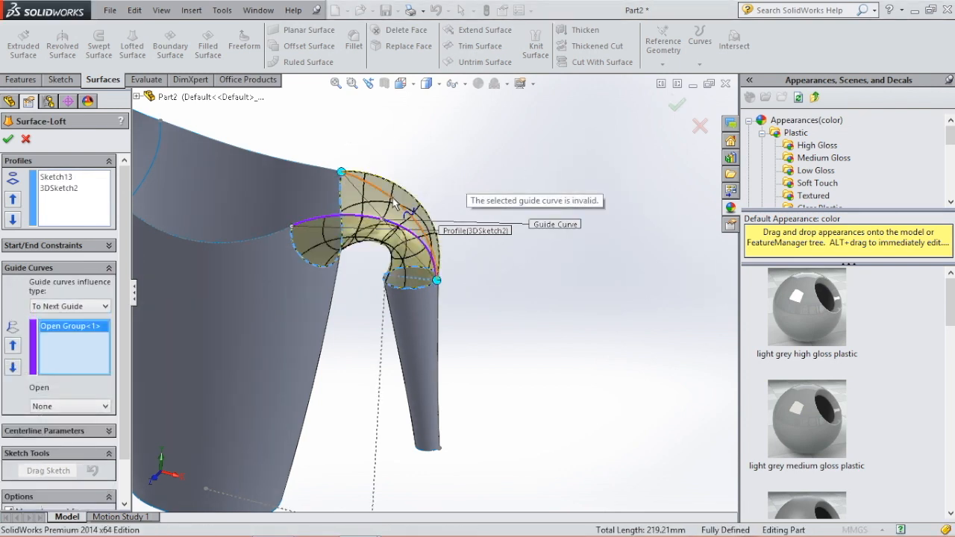
{"action": "left_click", "coordinate": [394, 203]}
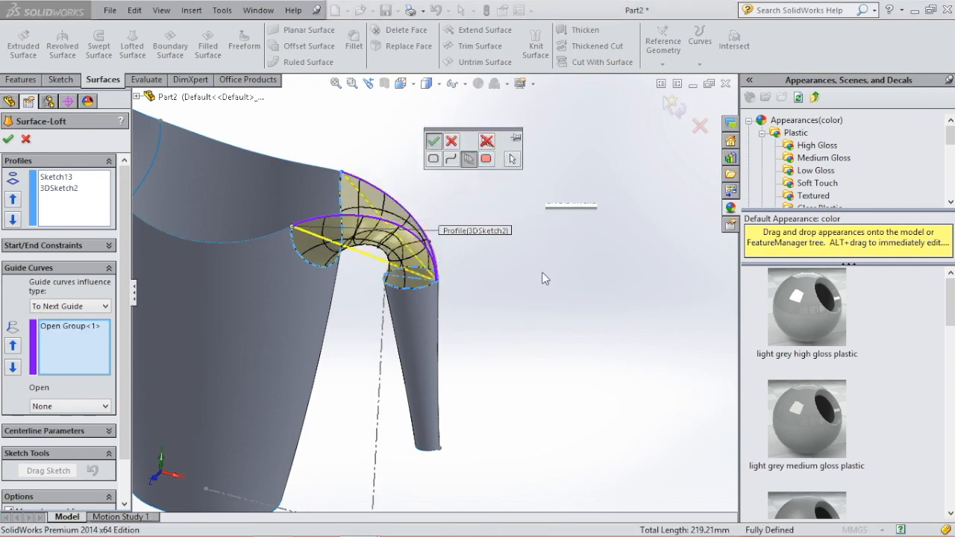
{"action": "left_click", "coordinate": [434, 141]}
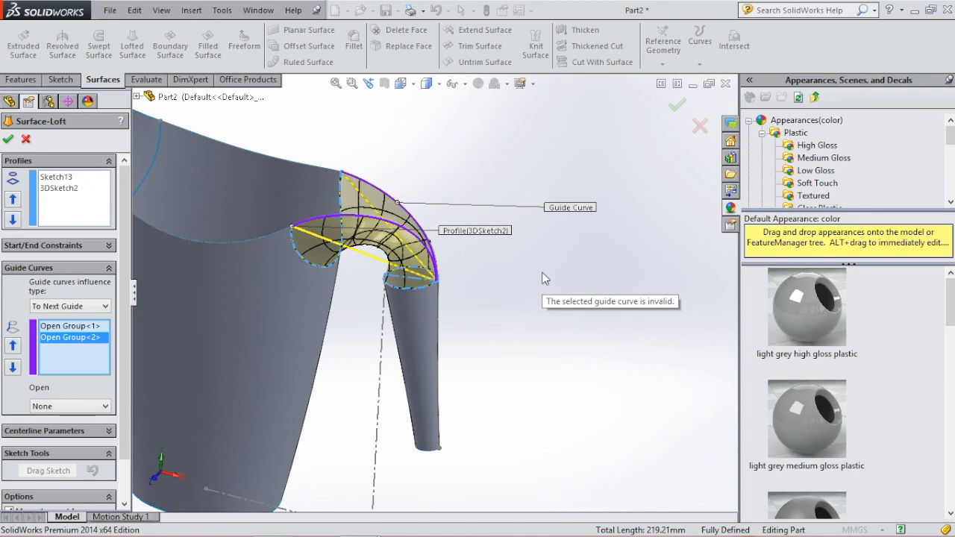
- Set the loft's start constraint to Normal To Profile and create the connecting surface
{"action": "left_click", "coordinate": [105, 245]}
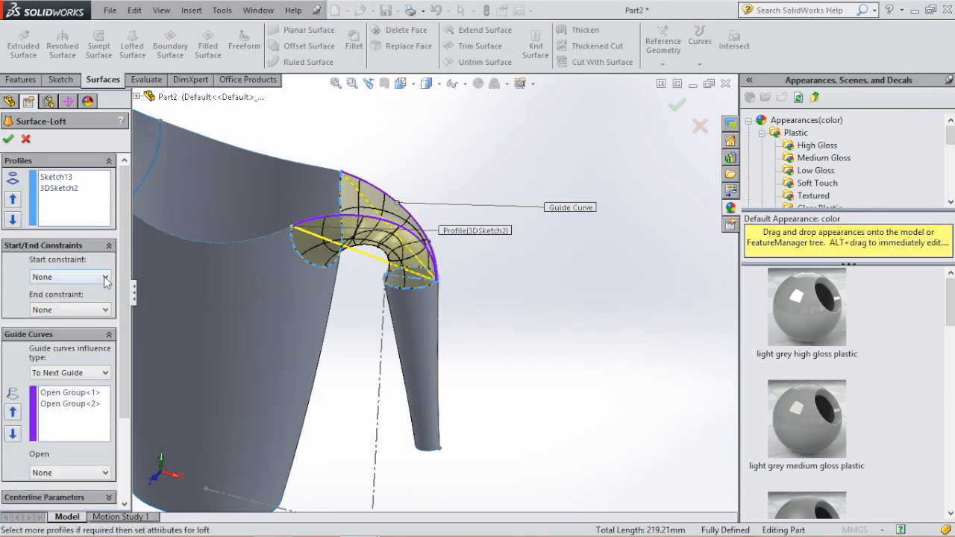
{"action": "left_click", "coordinate": [106, 279]}
{"action": "left_click", "coordinate": [63, 303]}
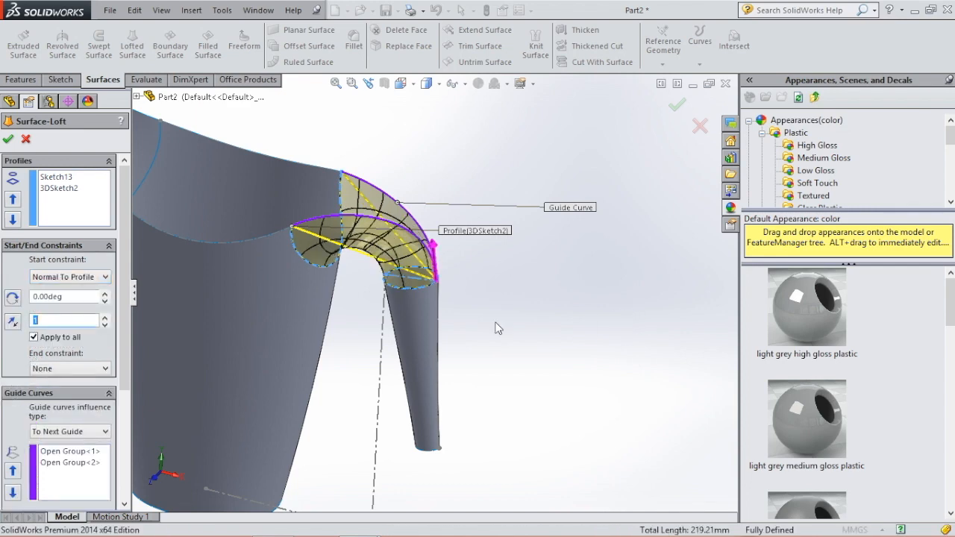
{"action": "middle_click_drag", "start_coordinate": [479, 322], "coordinate": [515, 278]}
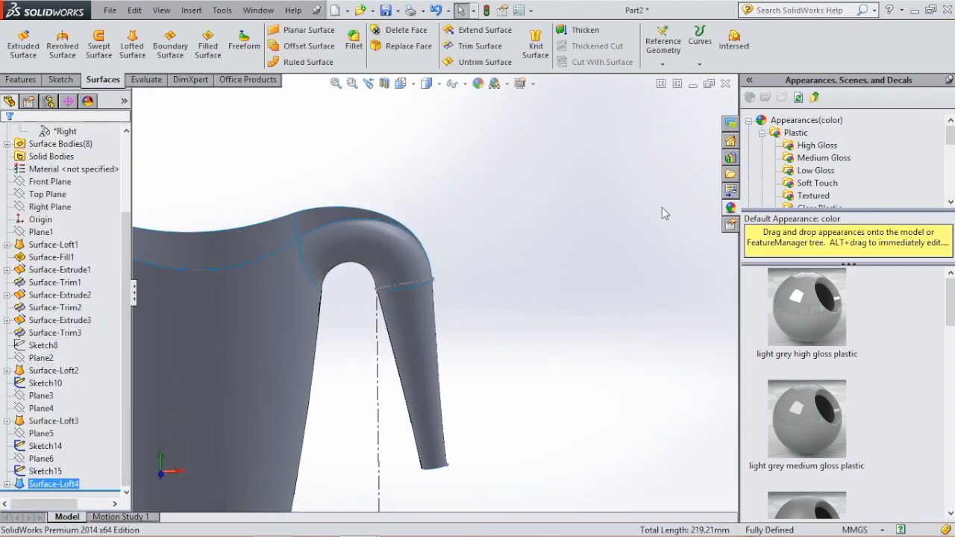
- Hide the sketch with the dash-dotted construction lines below the handle
{"action": "scroll", "coordinate": [655, 242], "scroll_direction": "up", "scroll_amount": 5}
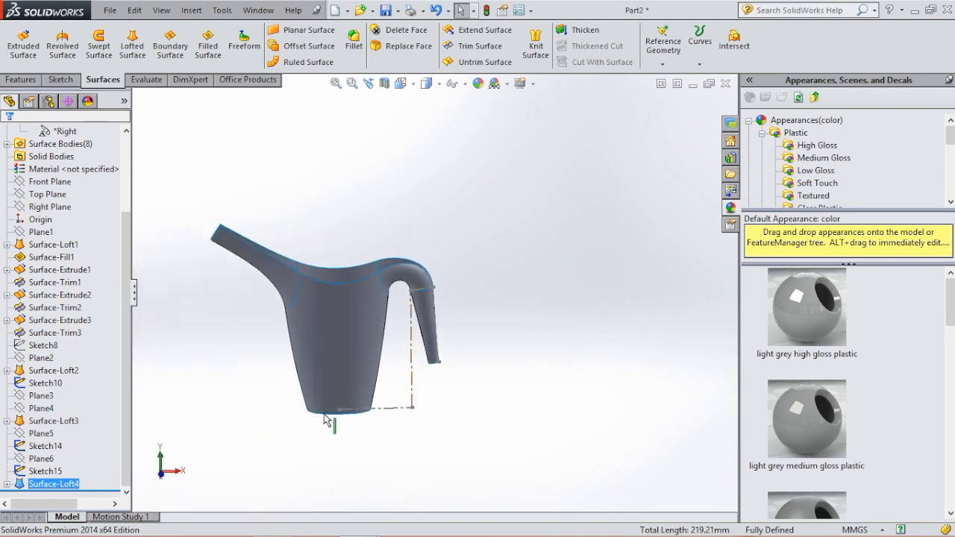
{"action": "scroll", "coordinate": [324, 414], "scroll_direction": "down", "scroll_amount": 3}
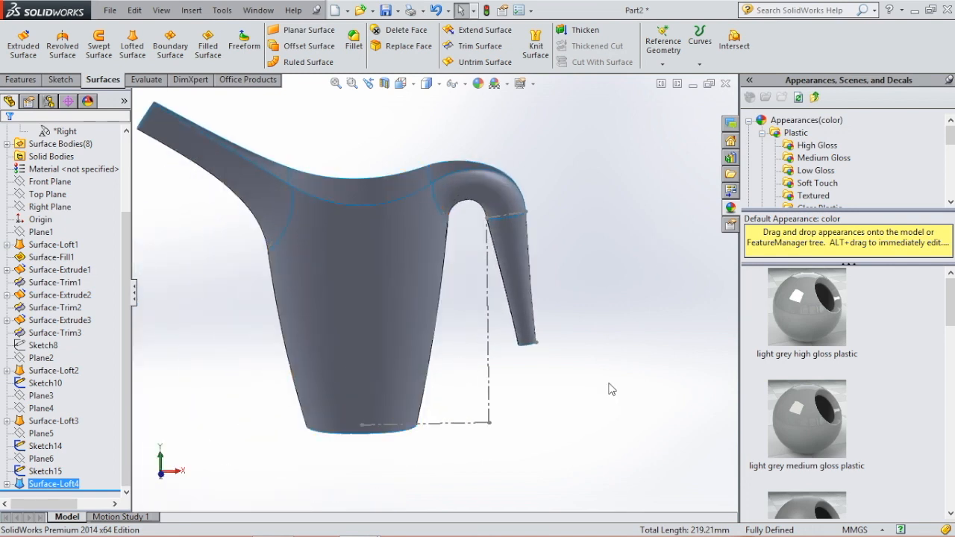
{"action": "left_click", "coordinate": [488, 359]}
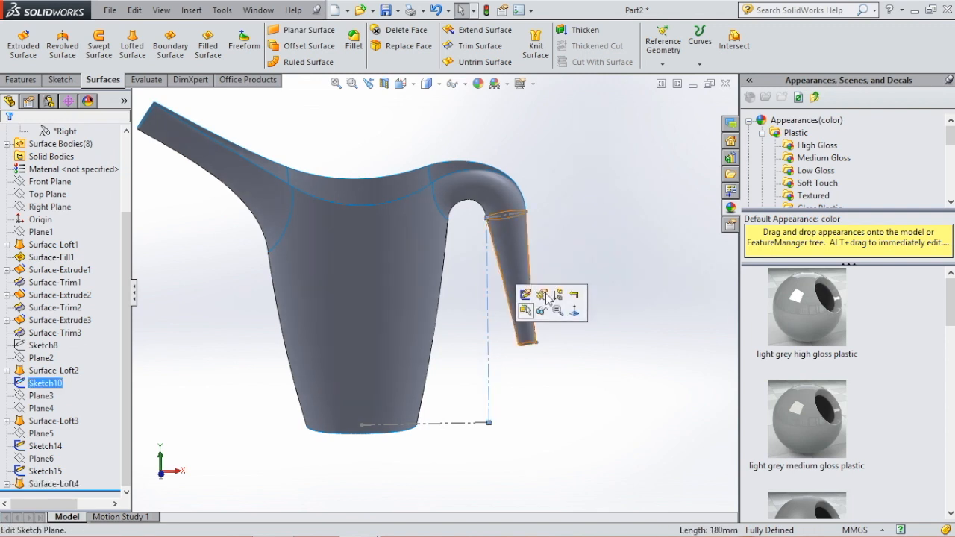
{"action": "left_click", "coordinate": [542, 310]}
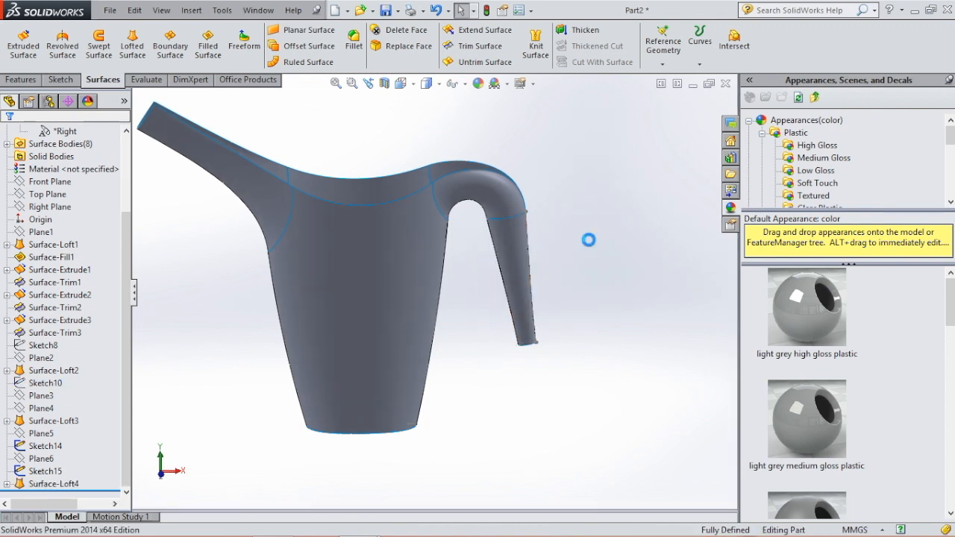
- Knit the base fill, trimmed jug body, spout loft and both handle lofts into one surface
{"action": "left_click", "coordinate": [537, 46]}
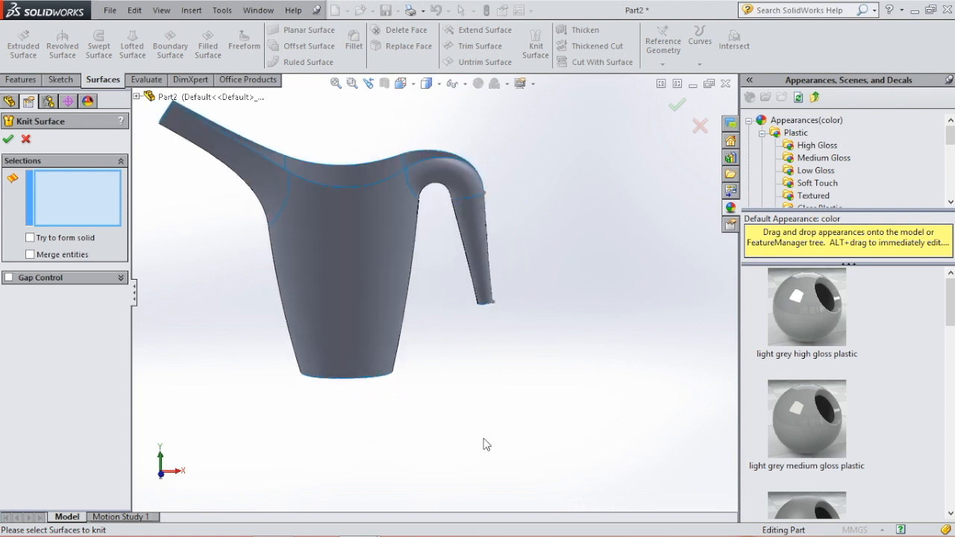
{"action": "left_click_drag", "start_coordinate": [489, 439], "coordinate": [139, 97]}
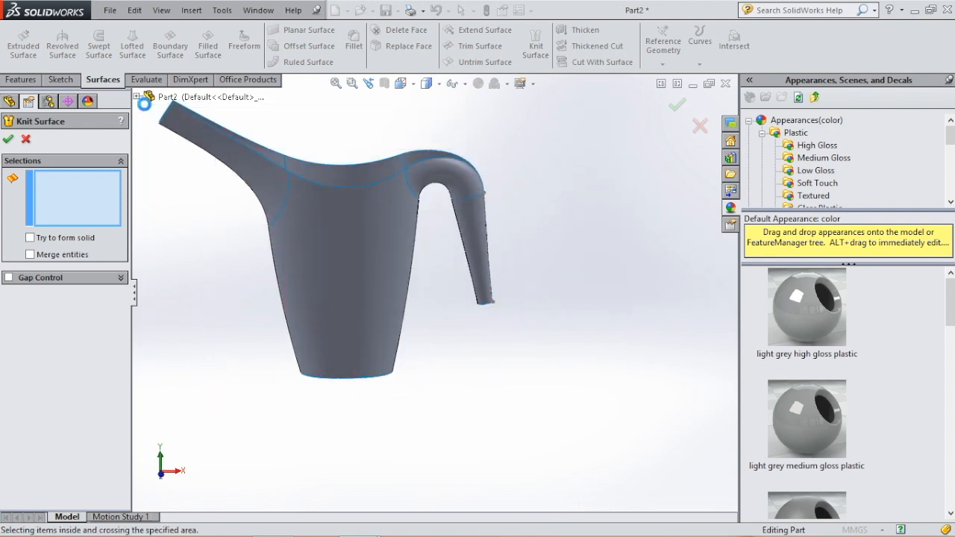
{"action": "left_click", "coordinate": [462, 250]}
{"action": "left_click", "coordinate": [243, 158]}
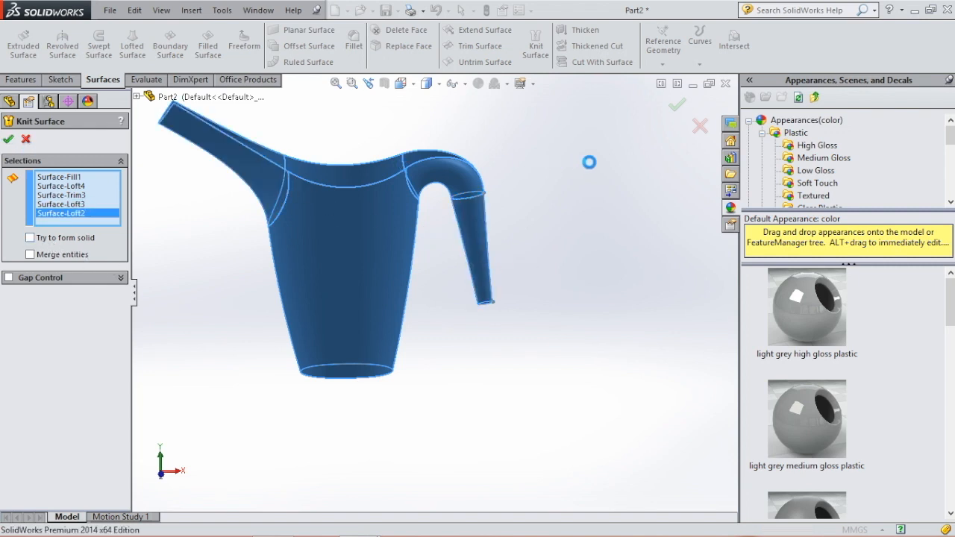
{"action": "key", "text": "Return"}
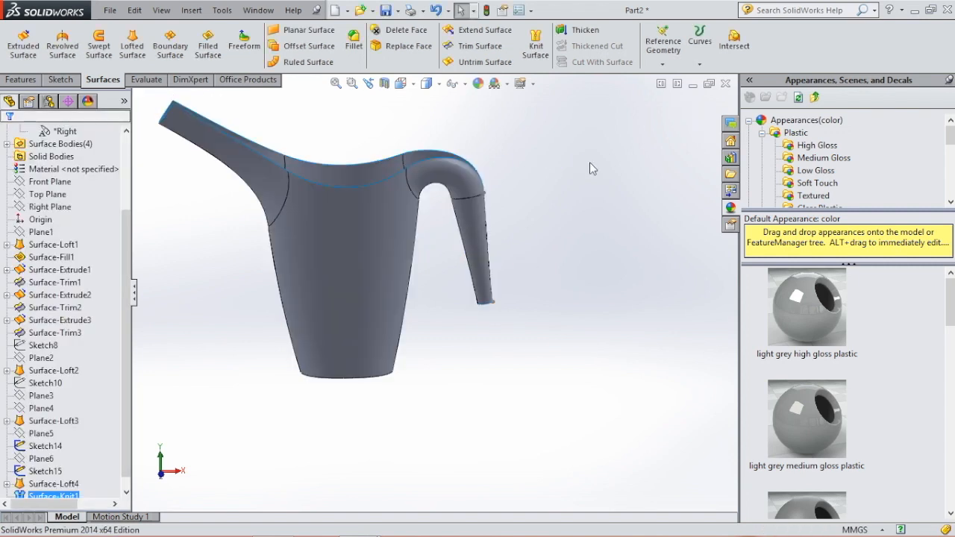
- Thicken the knitted jug surface by 1 mm toward the inside
{"action": "left_click", "coordinate": [581, 30]}
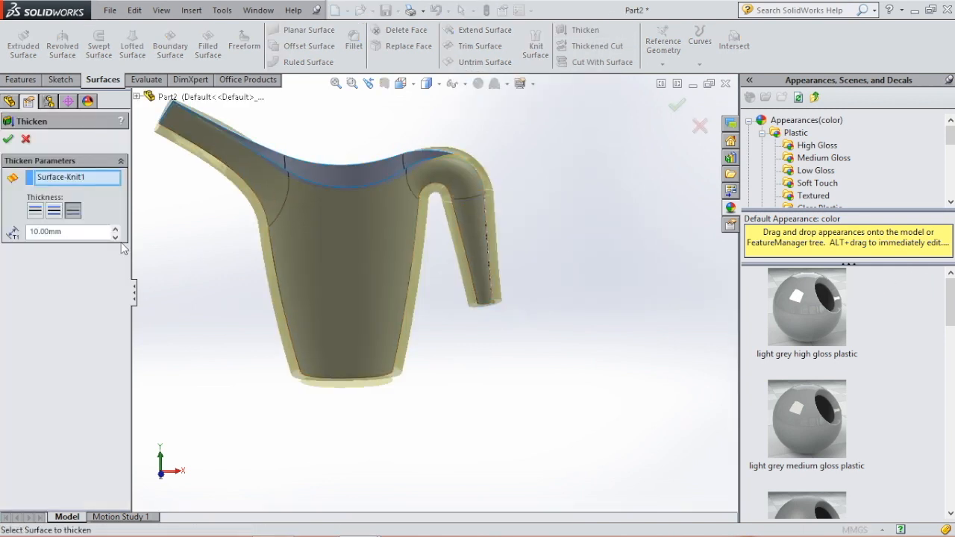
{"action": "left_click", "coordinate": [73, 237]}
{"action": "type", "text": "1"}
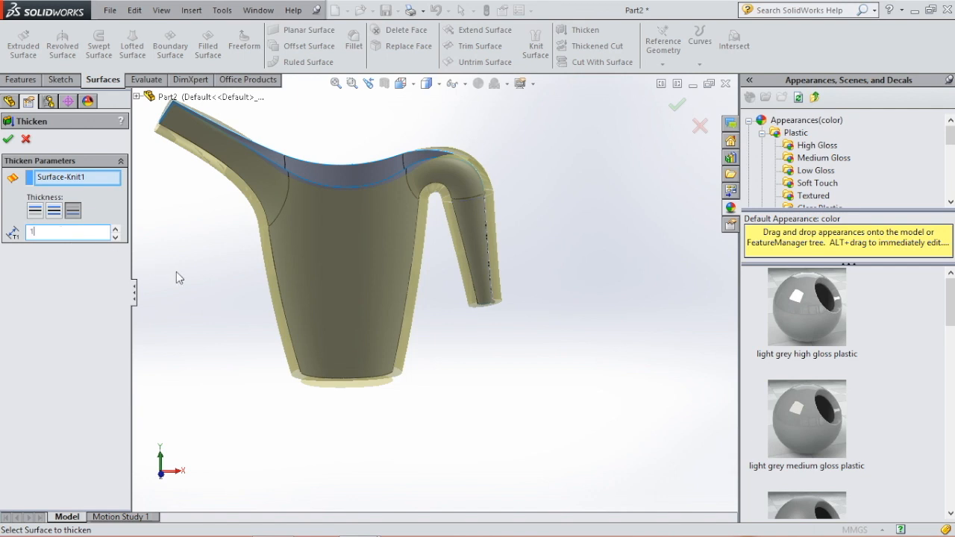
{"action": "left_click", "coordinate": [31, 209]}
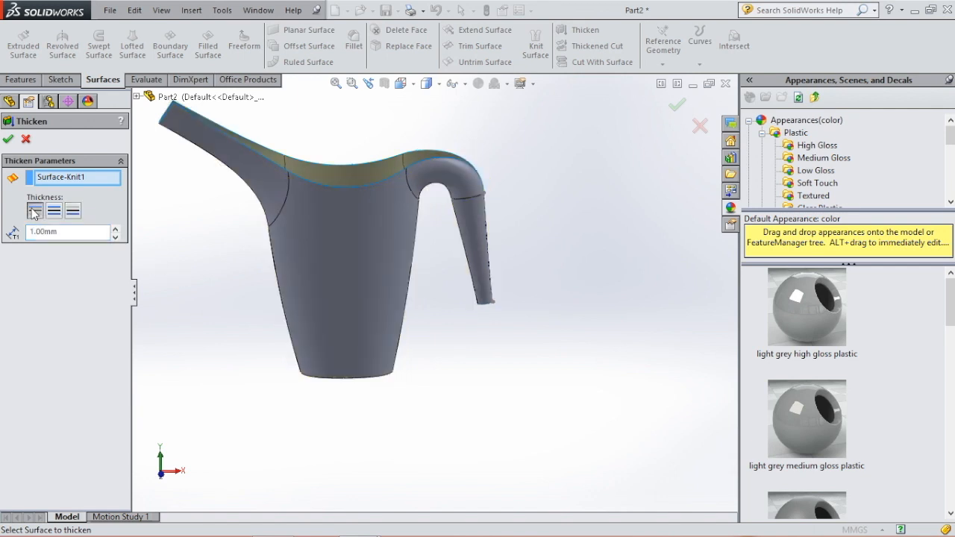
{"action": "left_click", "coordinate": [8, 141]}
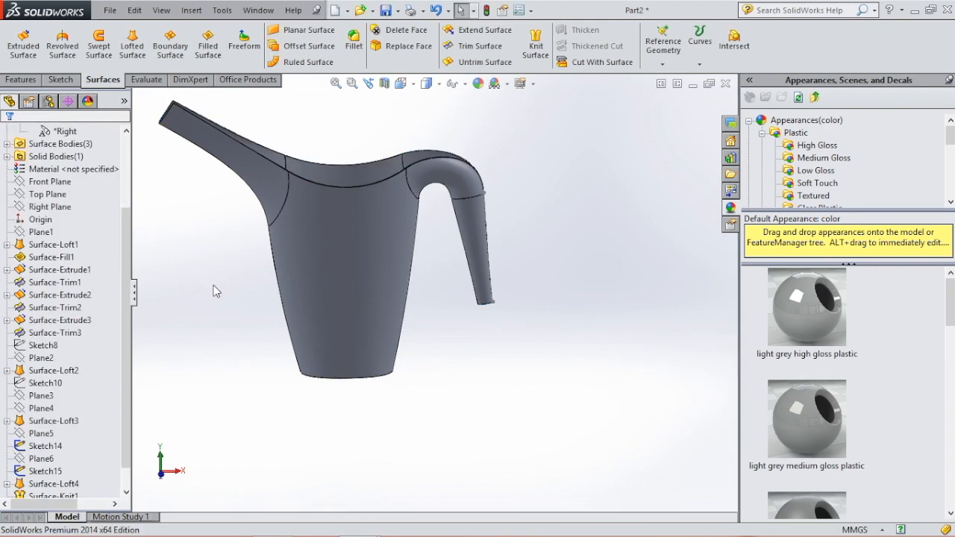
- Examine the thickened jug, its spout and its handle from several angles
{"action": "scroll", "coordinate": [213, 285], "scroll_direction": "up", "scroll_amount": 3}
{"action": "scroll", "coordinate": [256, 225], "scroll_direction": "down", "scroll_amount": 4}
{"action": "scroll", "coordinate": [483, 306], "scroll_direction": "up", "scroll_amount": 2}
{"action": "scroll", "coordinate": [605, 314], "scroll_direction": "down", "scroll_amount": 2}
{"action": "middle_click_drag", "start_coordinate": [605, 318], "coordinate": [388, 321]}
{"action": "scroll", "coordinate": [395, 324], "scroll_direction": "down", "scroll_amount": 2}
{"action": "scroll", "coordinate": [447, 332], "scroll_direction": "up", "scroll_amount": 2}
{"action": "middle_click_drag", "start_coordinate": [497, 338], "coordinate": [355, 358]}
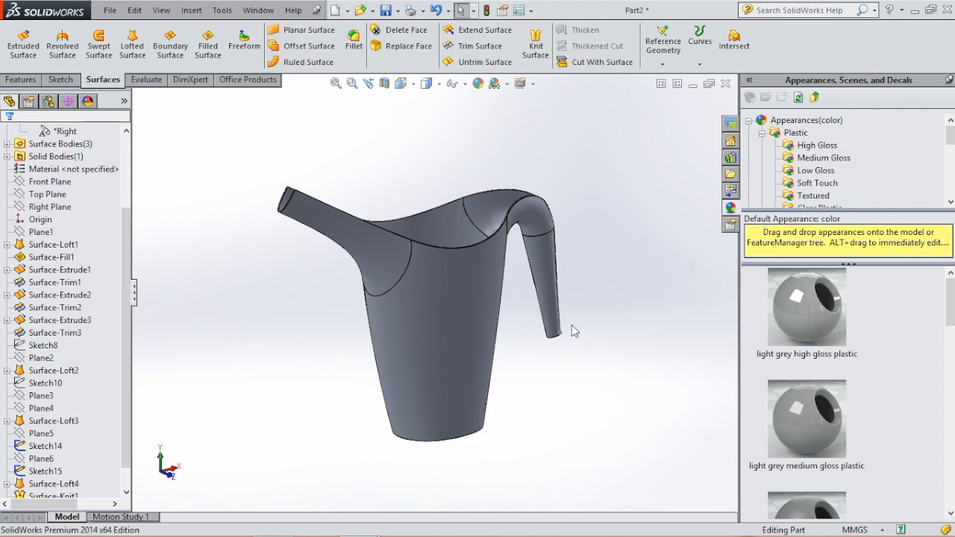